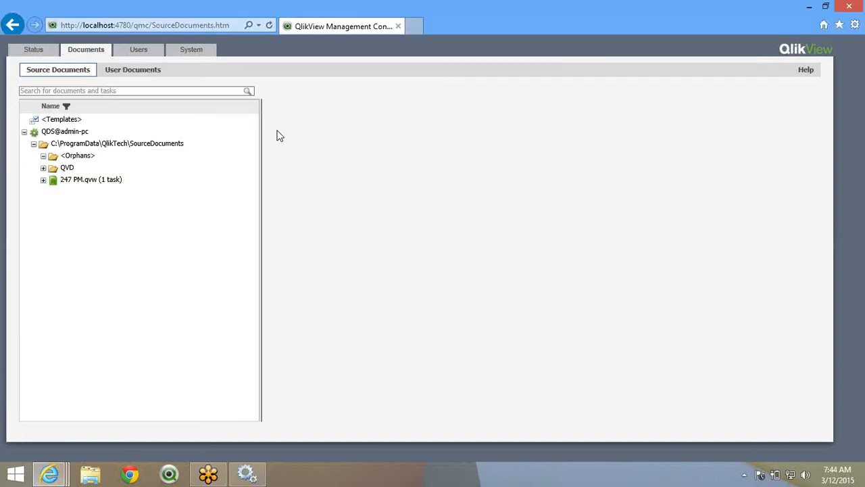
- Show the reload task status list with the 247 PM task in Warning, then switch to This PC
click(34, 47)
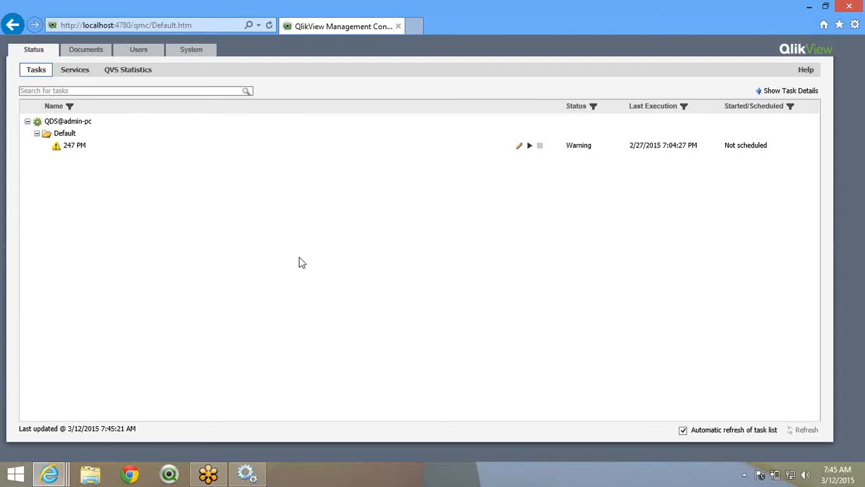
double_click(206, 27)
click(244, 216)
- Open File Explorer on the Desktop and look inside the Qlikview folder
click(92, 474)
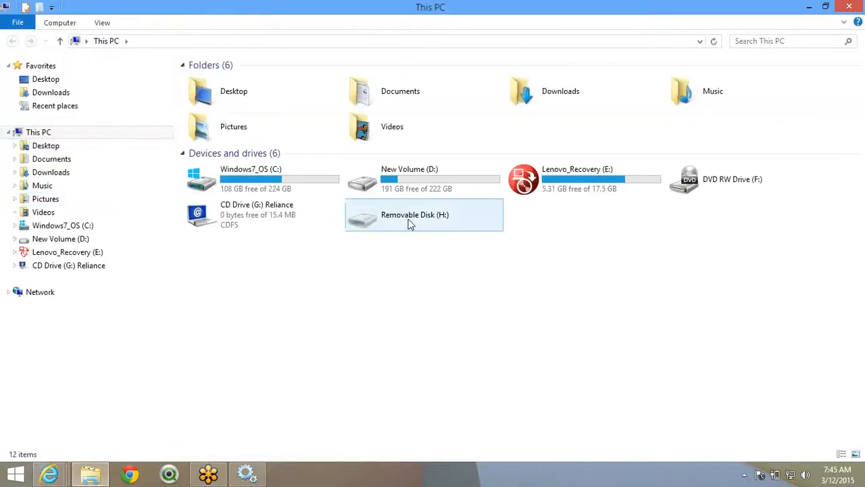
click(84, 80)
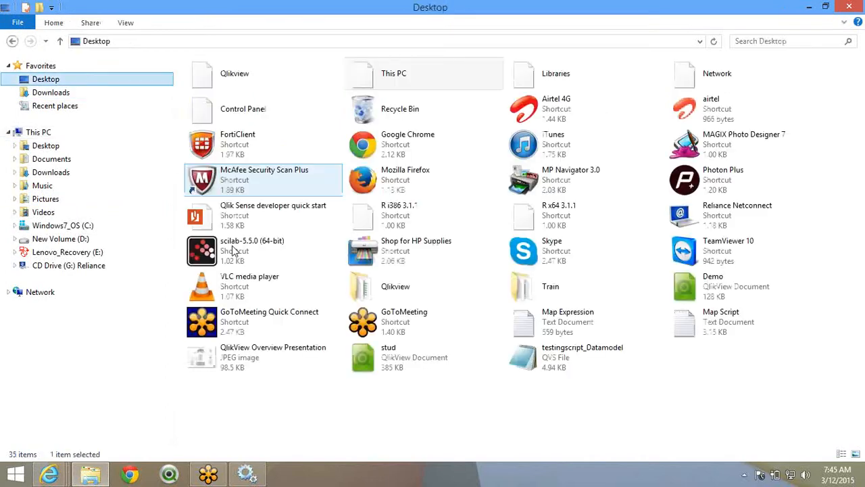
double_click(404, 282)
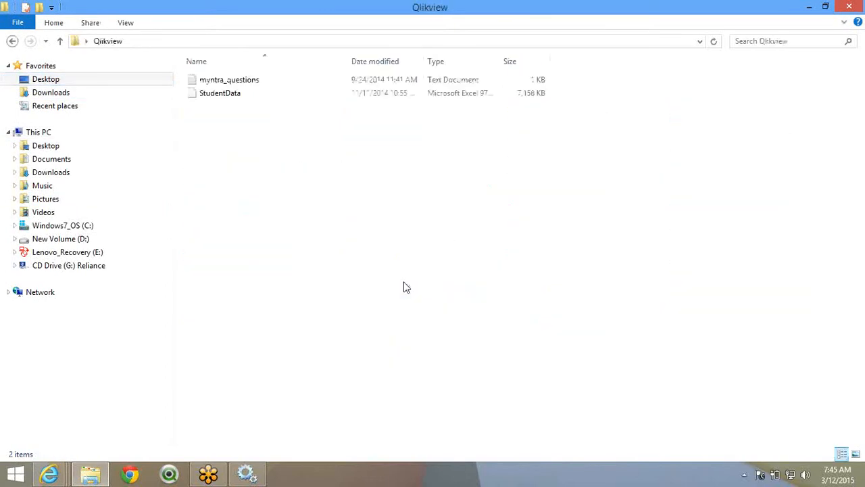
key(BackSpace)
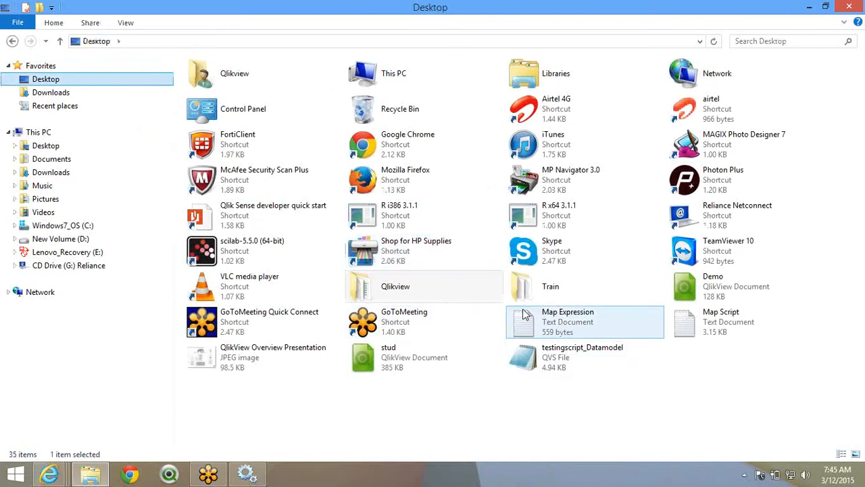
- Browse Train > Session01312015 > AdventureWorks > Application, then return to Session01312015
double_click(525, 299)
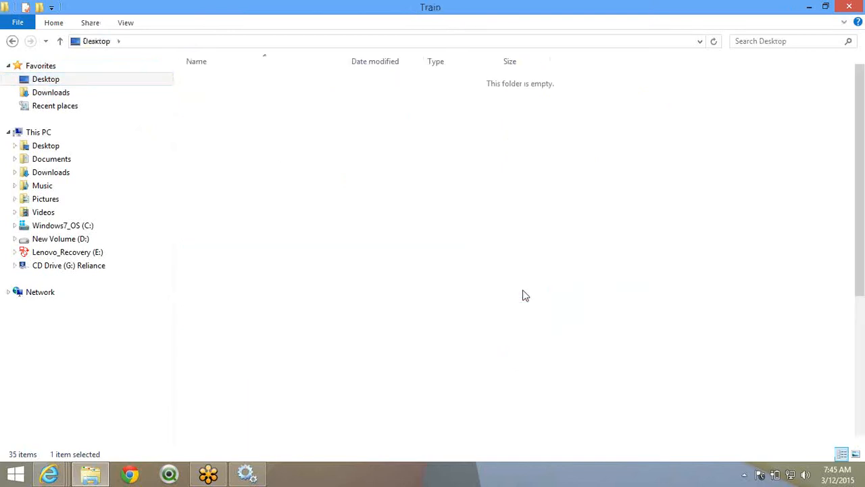
click(263, 390)
double_click(262, 390)
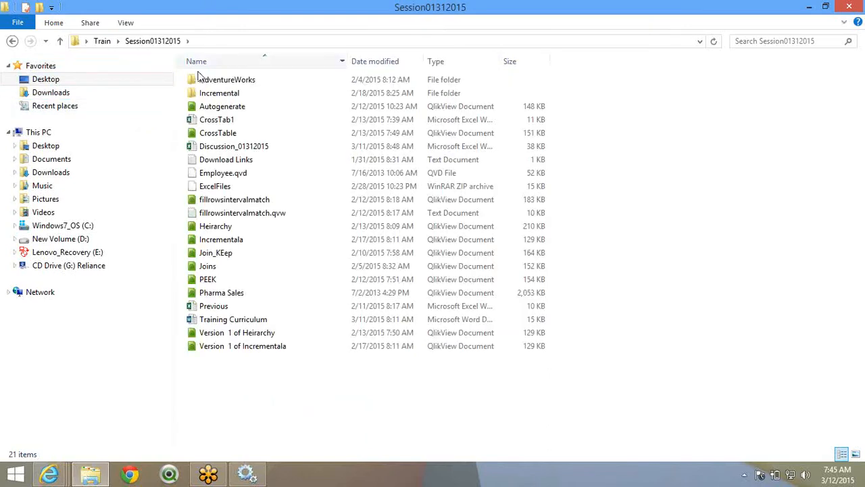
double_click(202, 81)
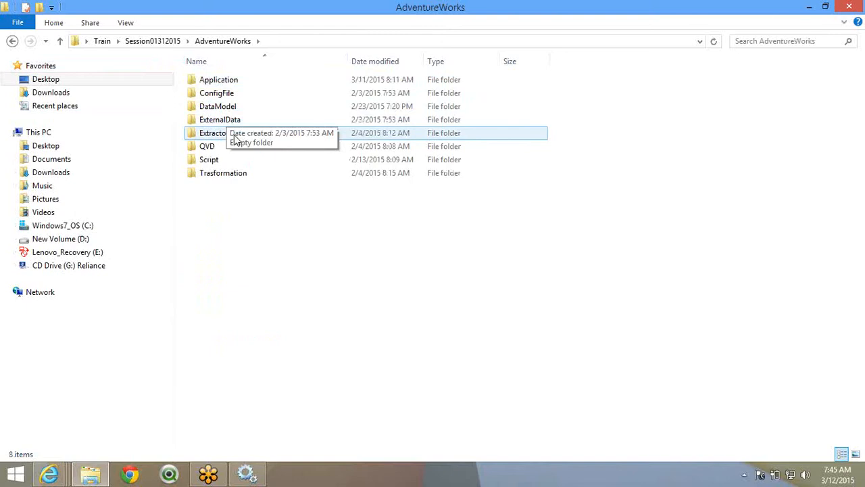
double_click(232, 81)
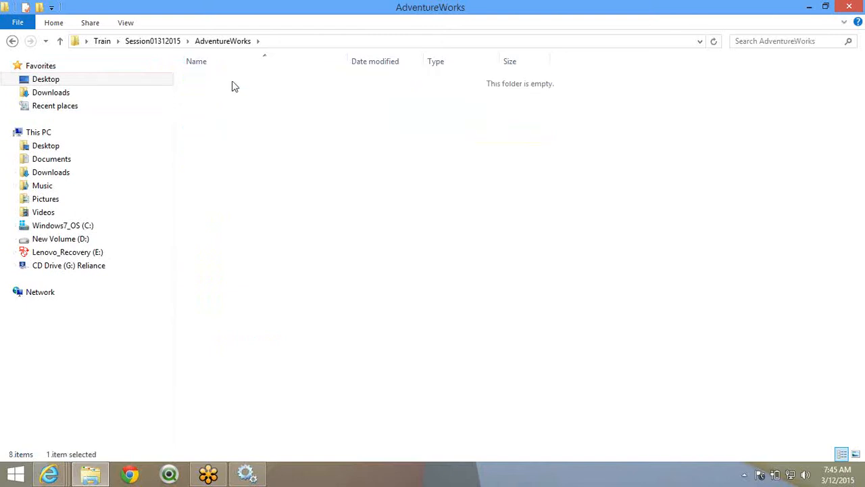
click(233, 39)
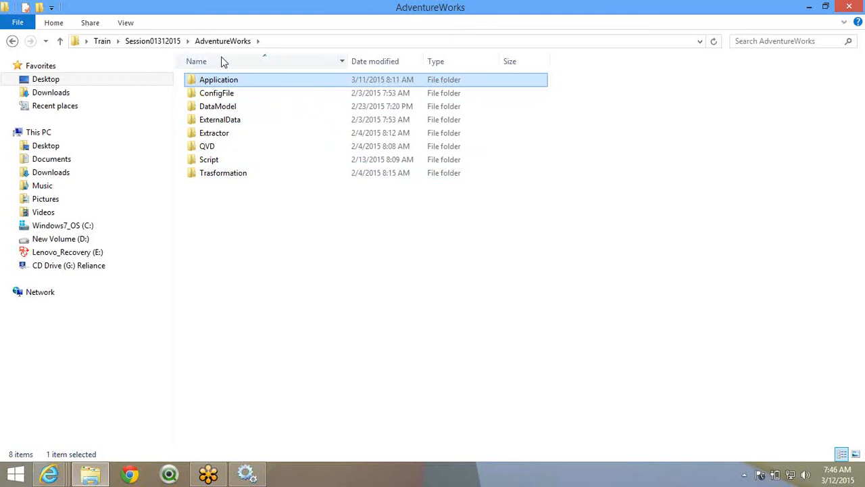
click(153, 41)
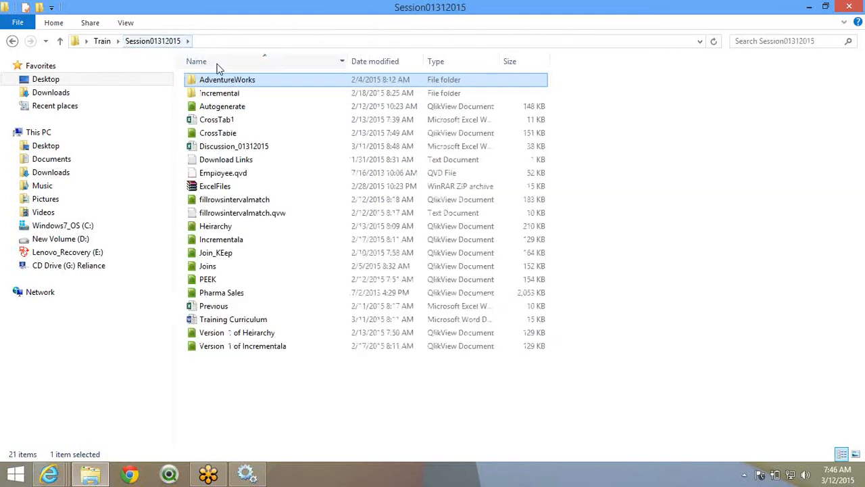
- Copy the AdventureWorks folder and open ProgramData on the C: drive
right_click(228, 82)
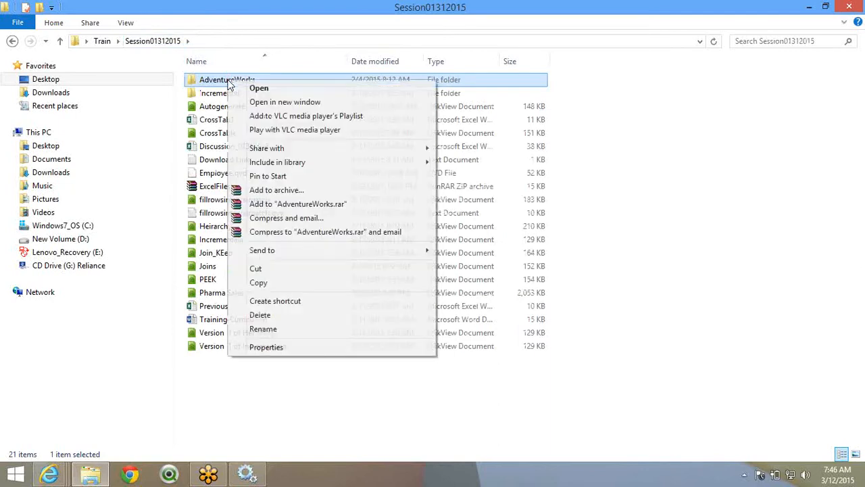
click(288, 284)
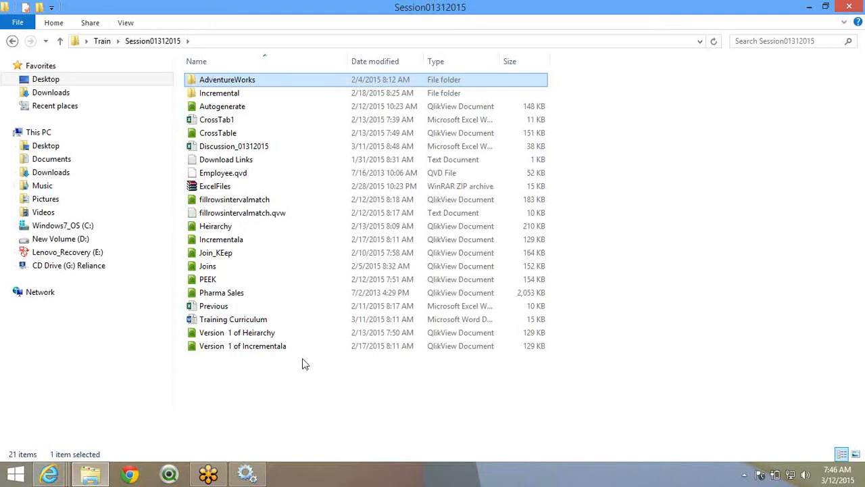
click(90, 228)
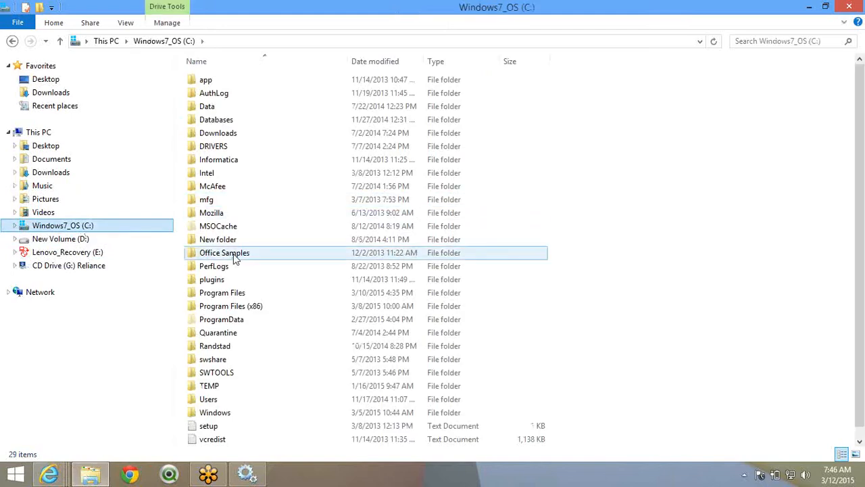
click(229, 322)
double_click(229, 323)
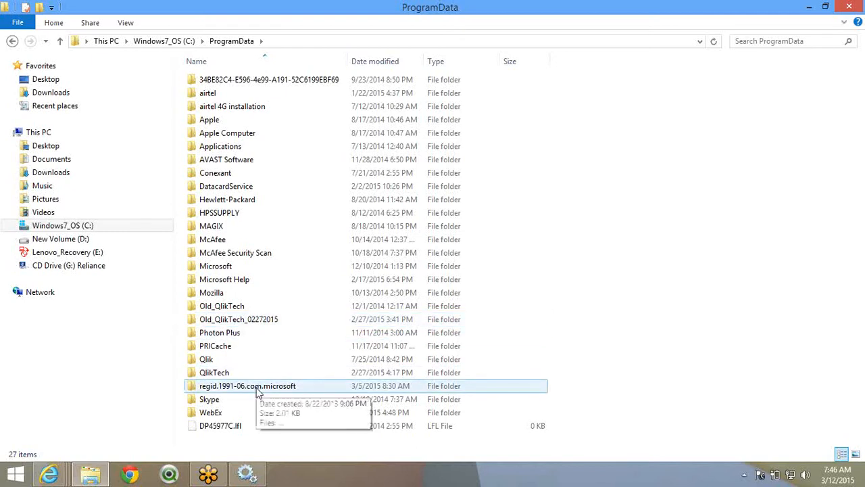
- Navigate from ProgramData into QlikTech > SourceDocuments, undoing an accidental rename of QlikTech
double_click(248, 364)
click(232, 45)
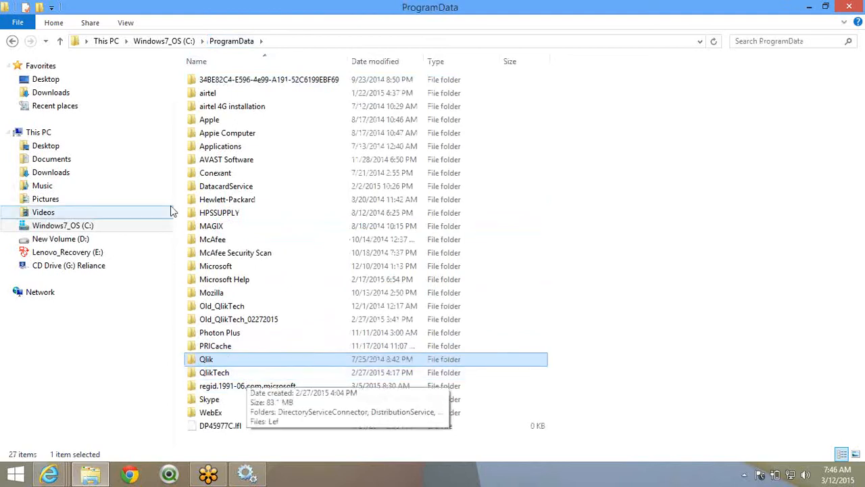
click(191, 43)
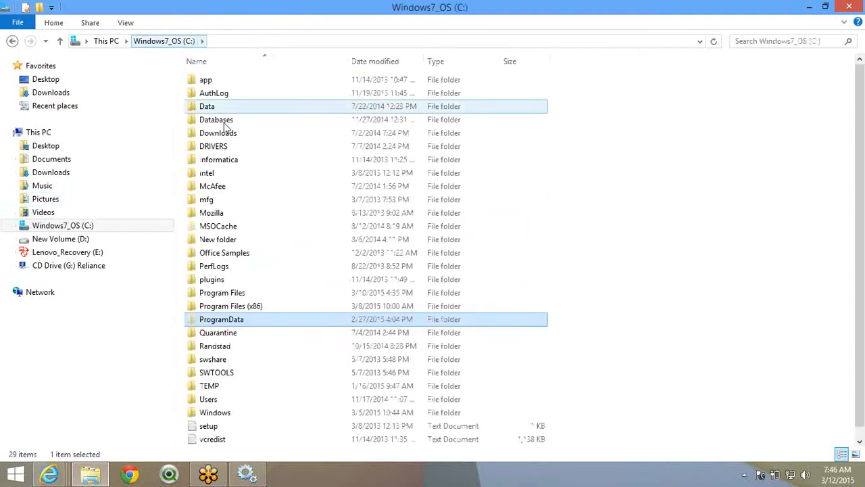
double_click(231, 321)
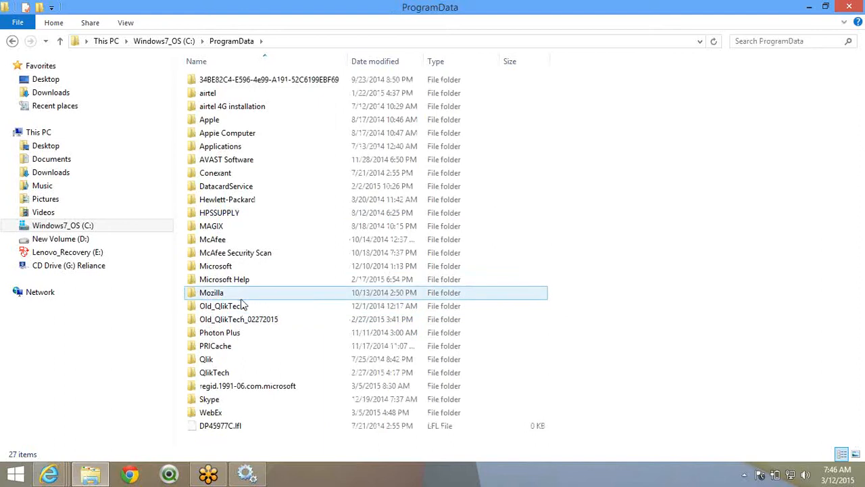
click(238, 375)
click(239, 373)
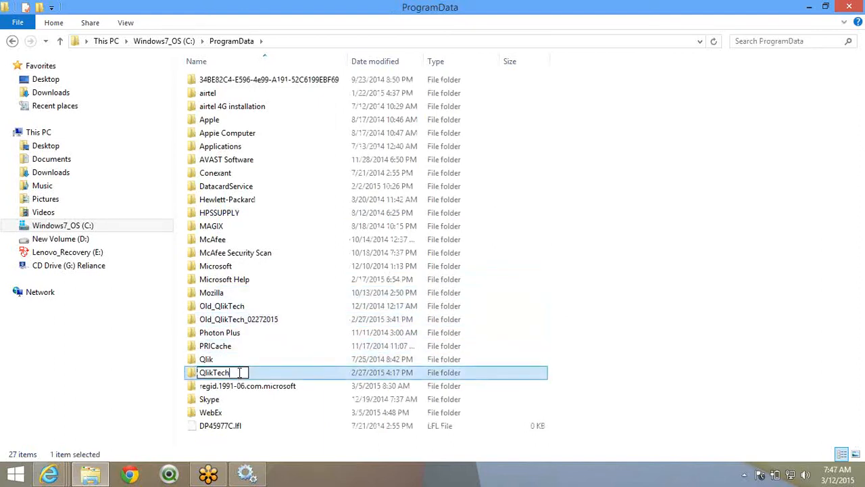
click(259, 413)
double_click(251, 377)
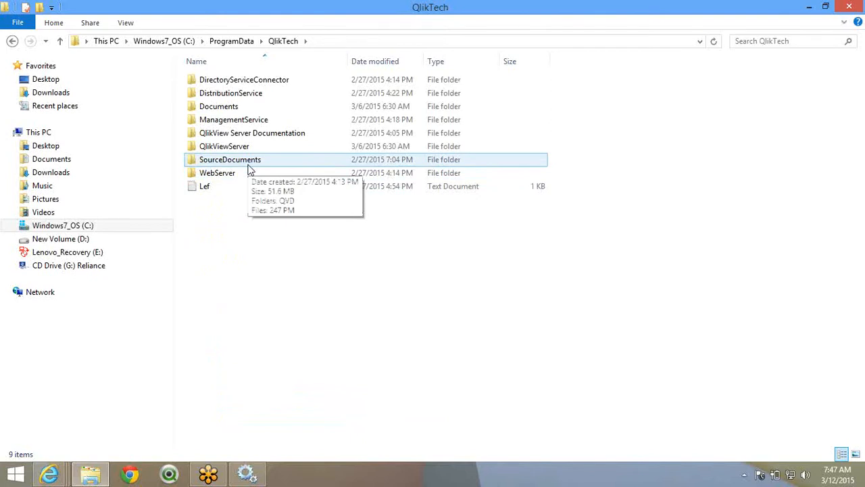
double_click(248, 166)
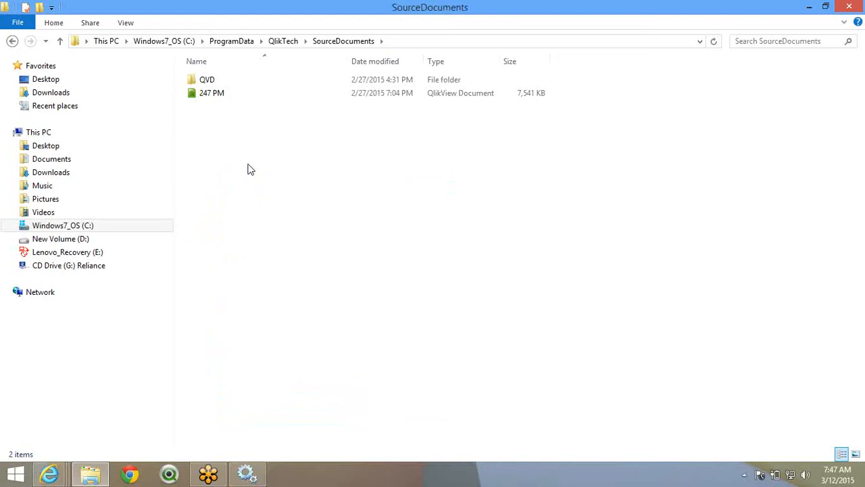
- Paste AdventureWorks into SourceDocuments and permanently delete Extractor Versions 1-5
key(ctrl+v)
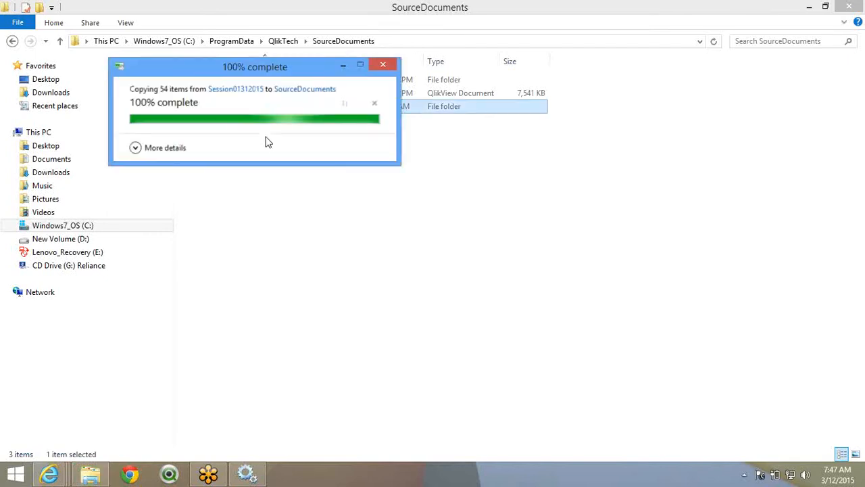
double_click(290, 113)
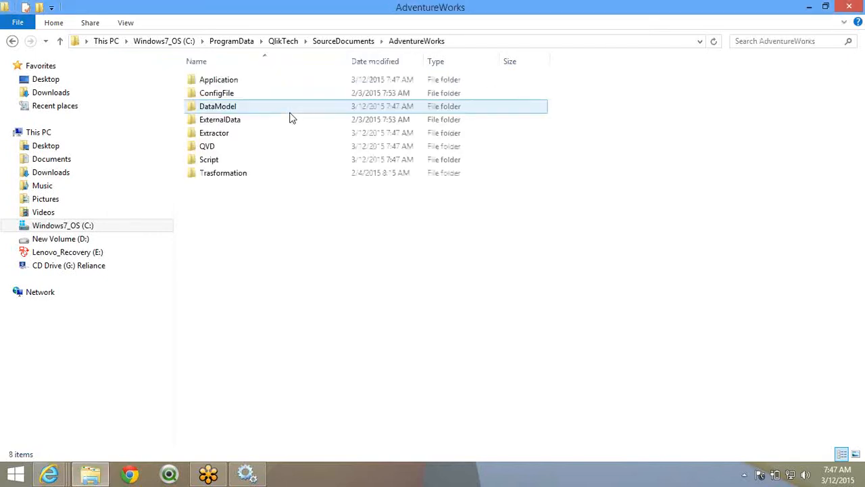
double_click(243, 140)
click(254, 97)
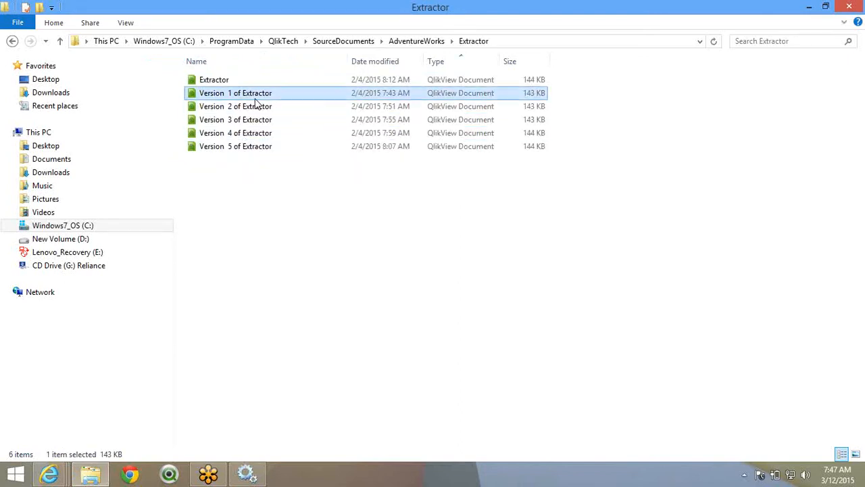
shift+click(261, 149)
key(shift+Delete)
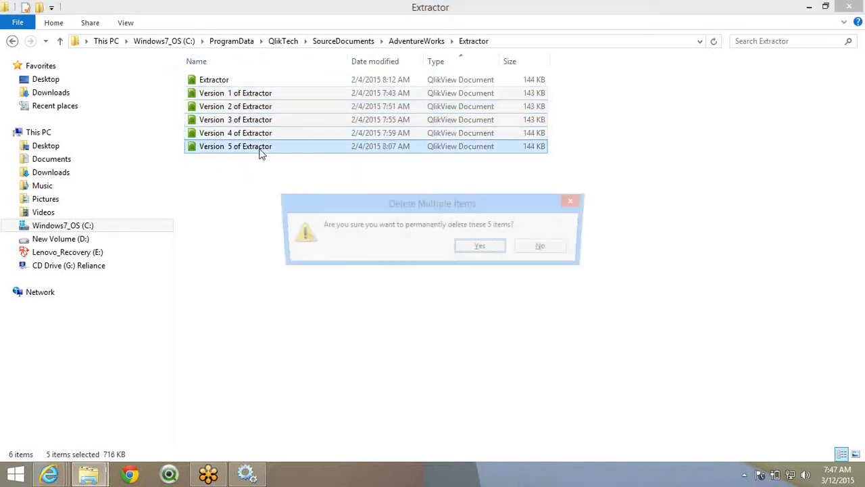
key(Return)
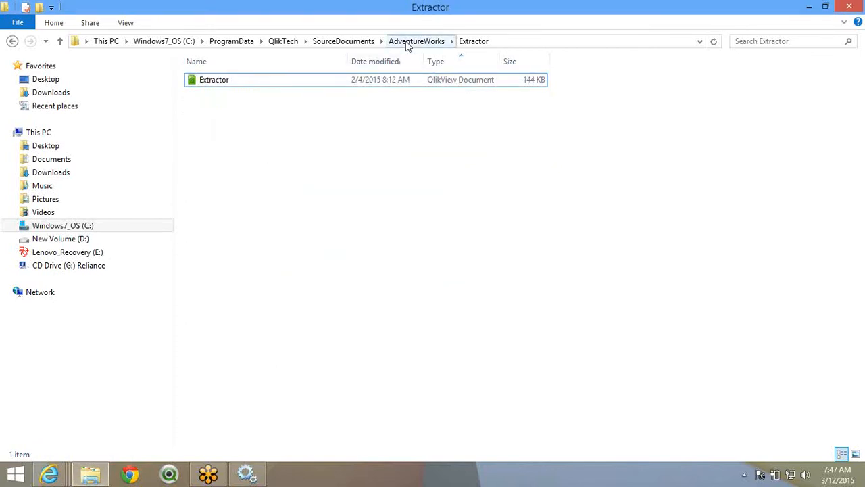
- Check the QVD and Script folders, then permanently delete the old DataModel version files
click(408, 41)
double_click(219, 151)
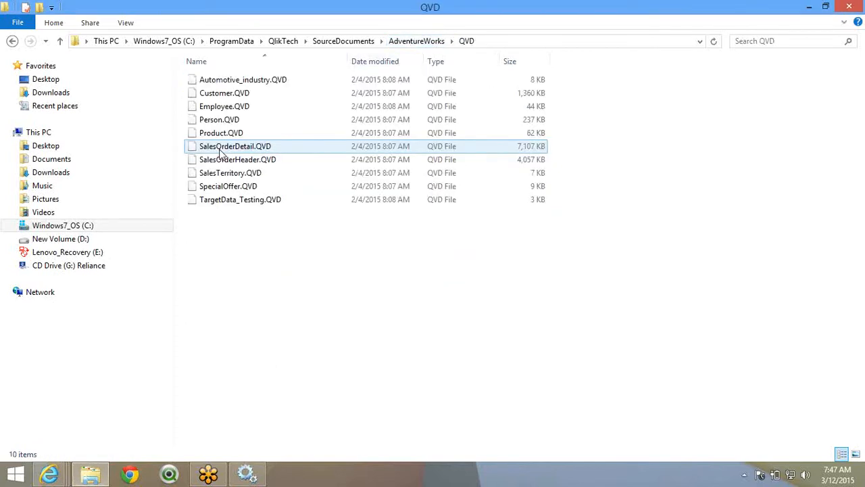
click(401, 41)
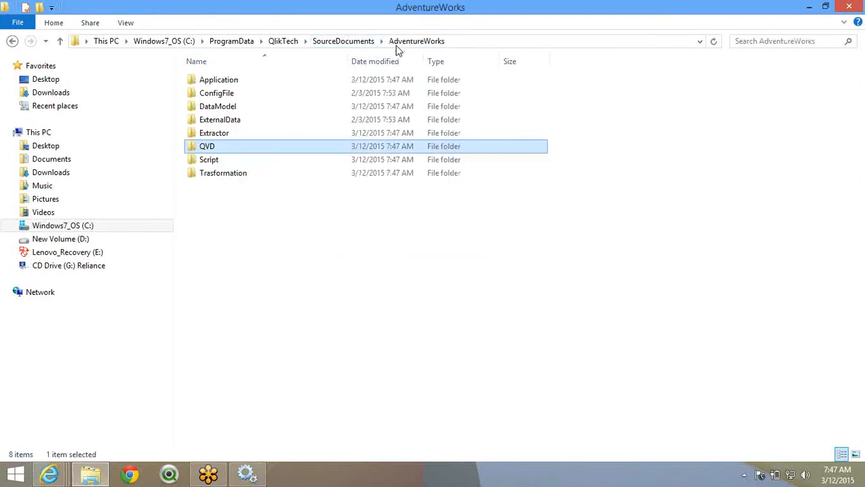
double_click(227, 160)
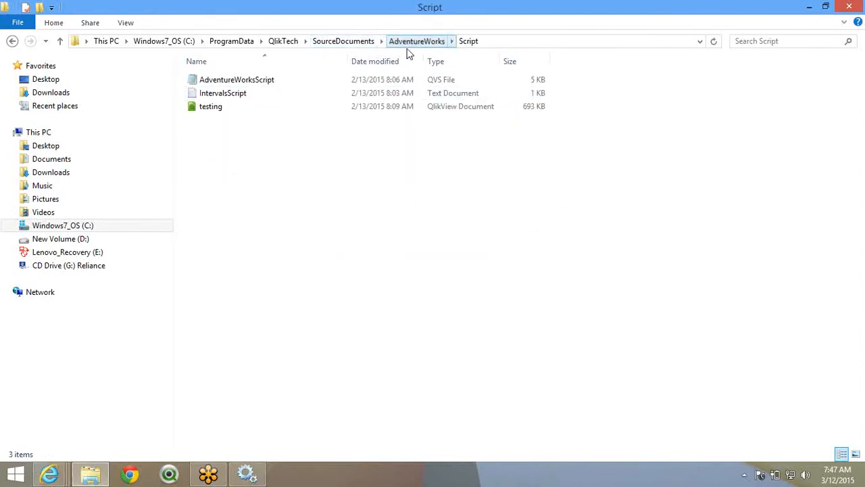
click(409, 43)
double_click(265, 106)
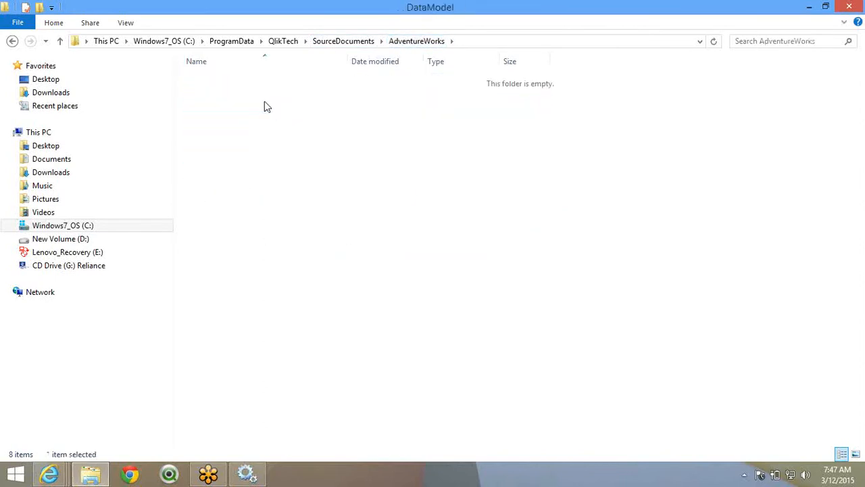
click(276, 110)
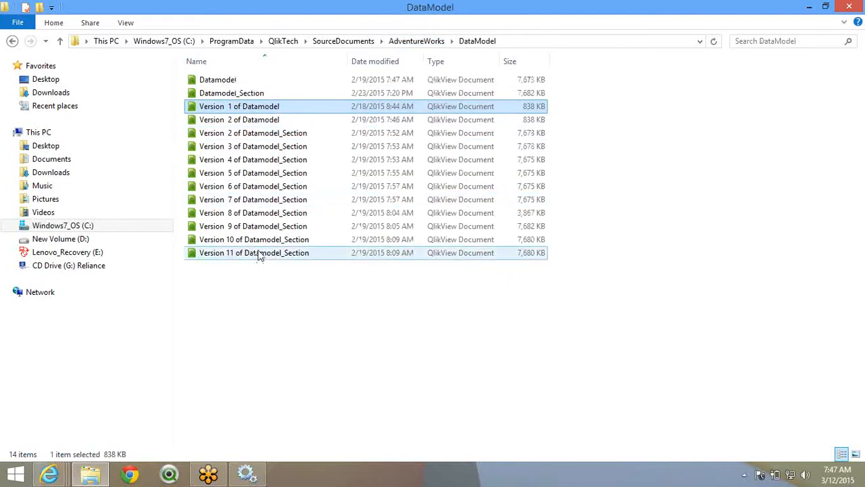
shift+click(260, 254)
key(shift+Delete)
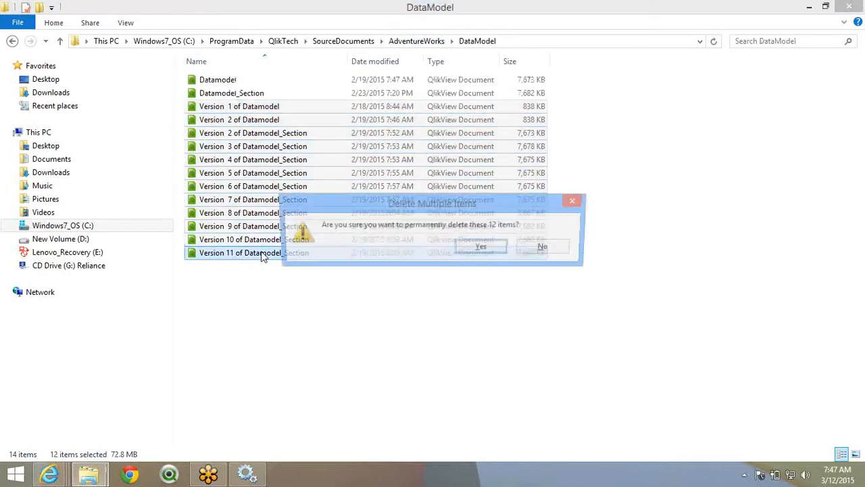
key(Return)
- Delete the version copies in the Application folder, leaving only AdventureWorks_APP
click(416, 41)
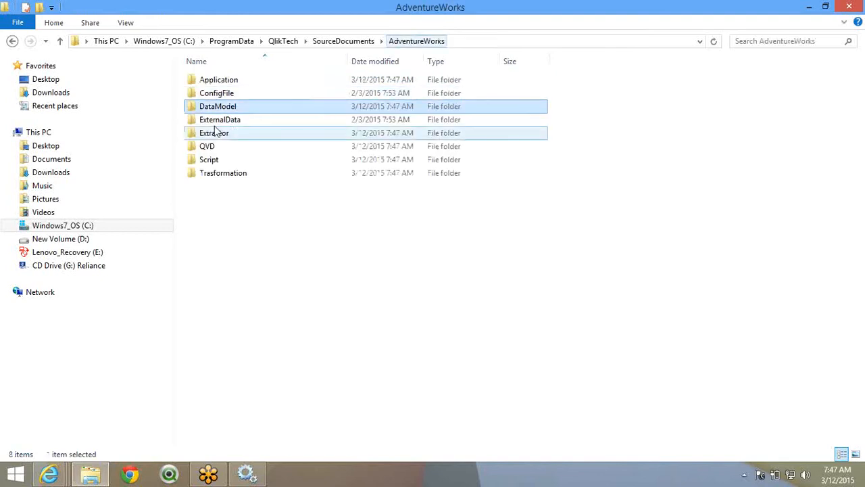
double_click(247, 82)
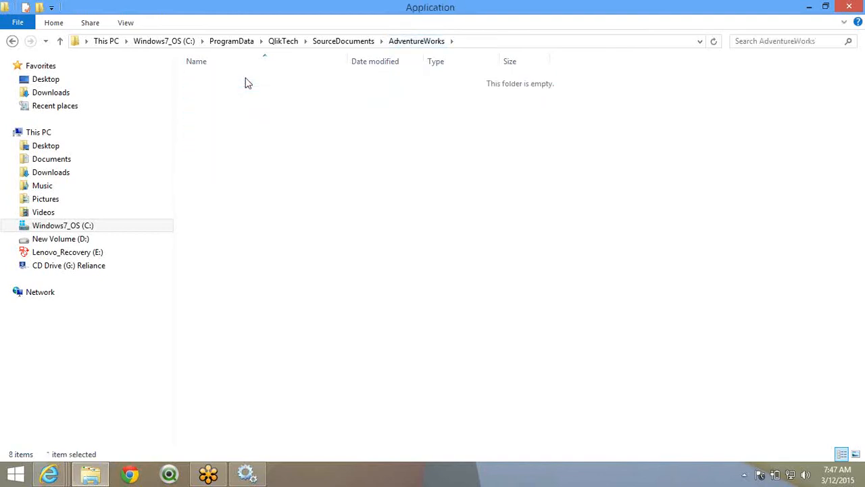
click(276, 97)
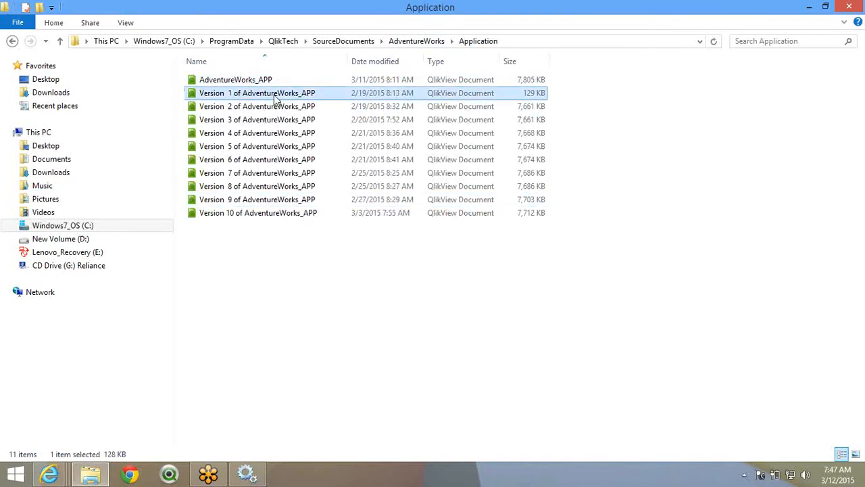
shift+click(263, 214)
key(Delete)
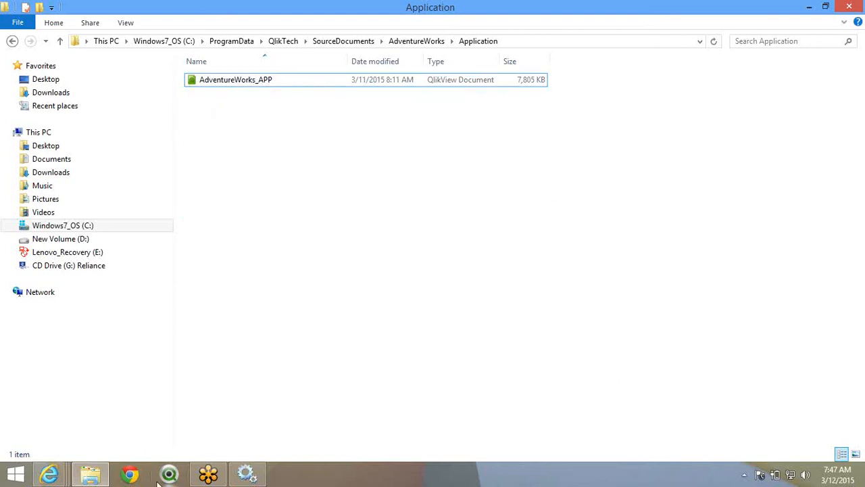
- Open a second File Explorer window on the Desktop and select the Train folder
click(90, 482)
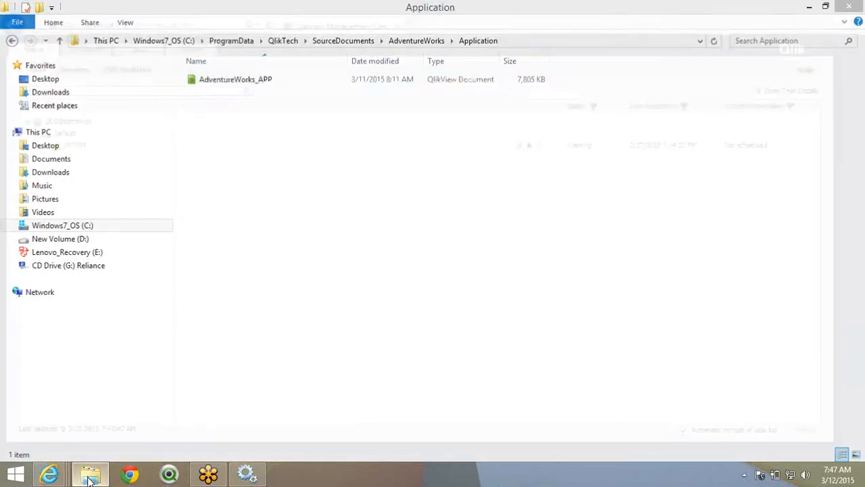
click(90, 481)
click(90, 482)
right_click(90, 480)
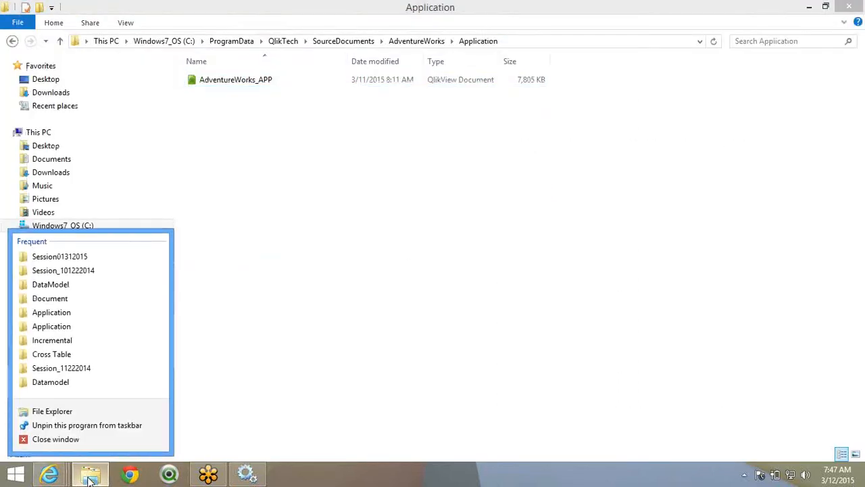
click(110, 412)
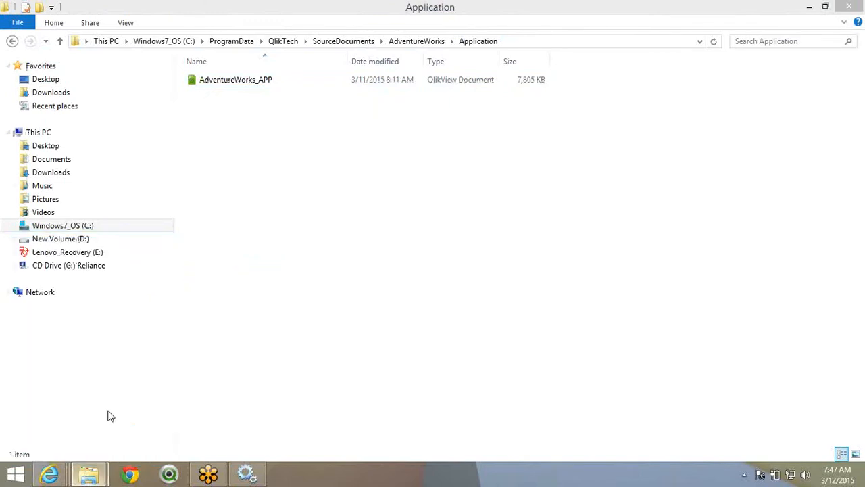
click(58, 80)
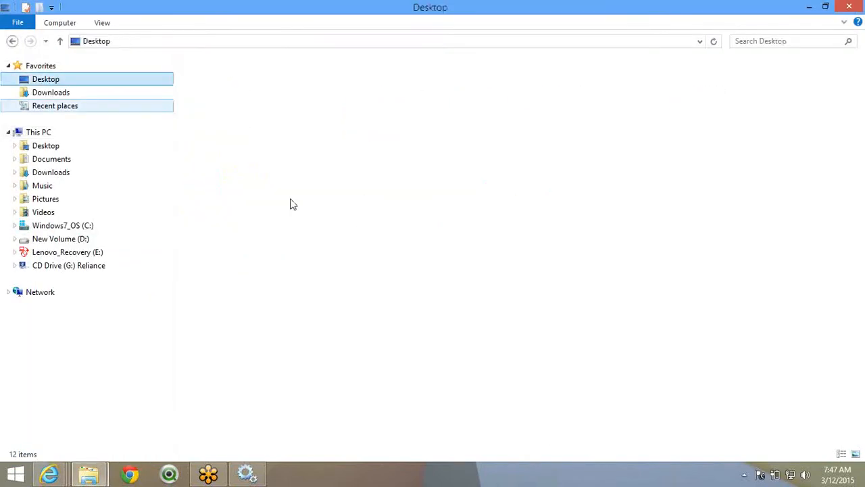
click(545, 296)
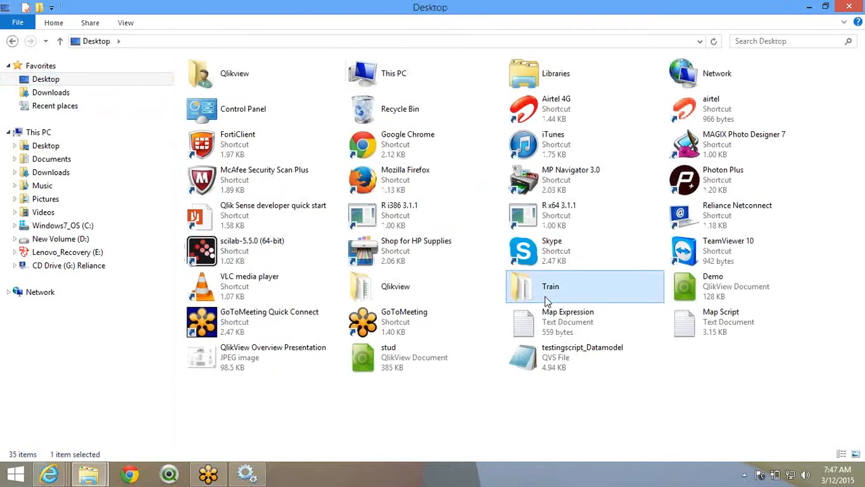
- Open the Discussion_01312015 workbook from Train > Session01312015
double_click(545, 296)
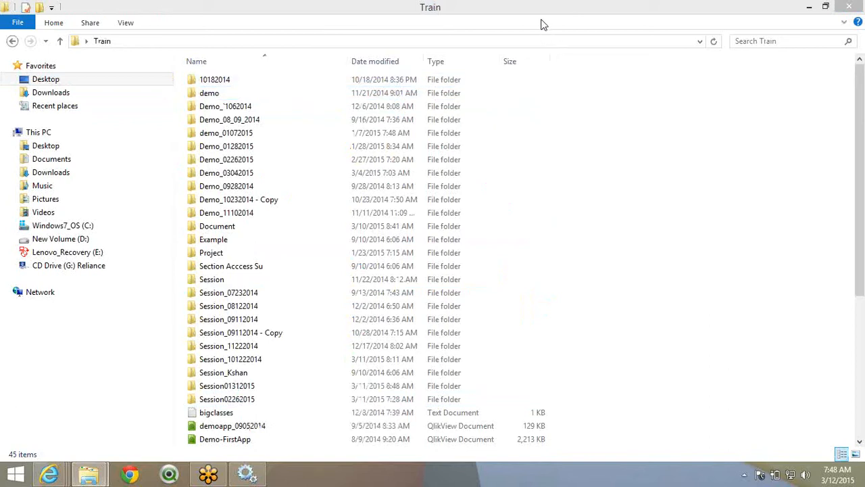
double_click(223, 391)
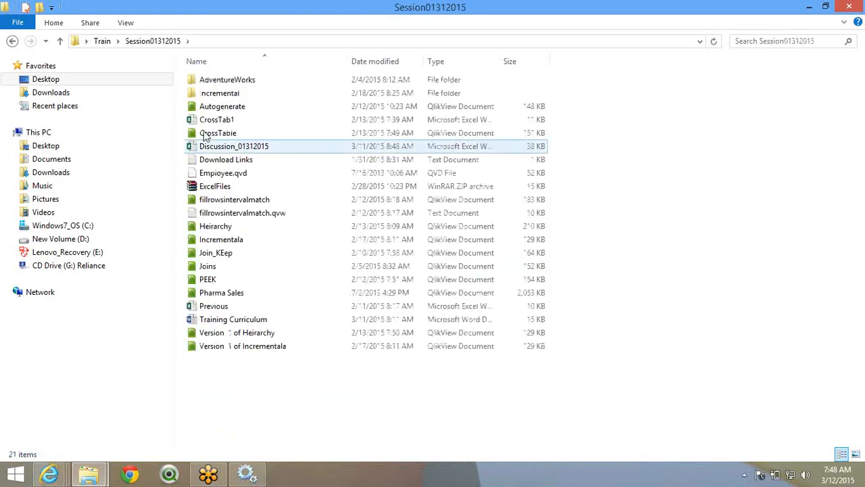
double_click(233, 147)
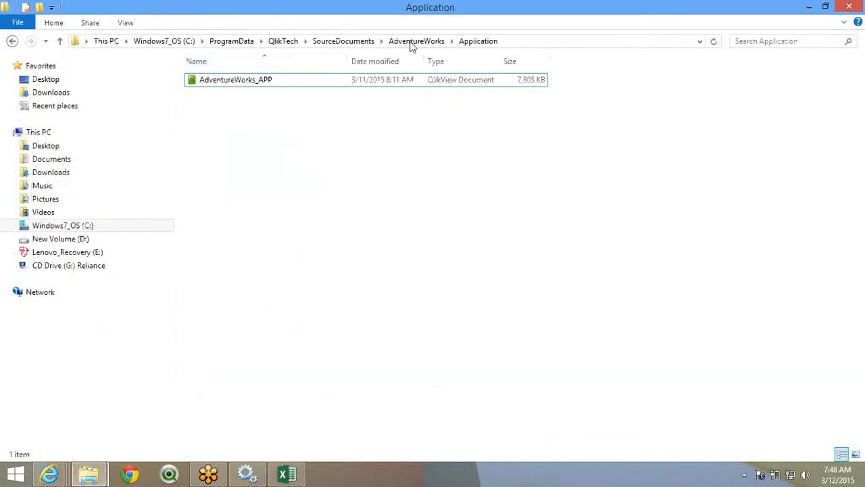
- Return the other Explorer window from AdventureWorks up to the SourceDocuments folder
click(414, 42)
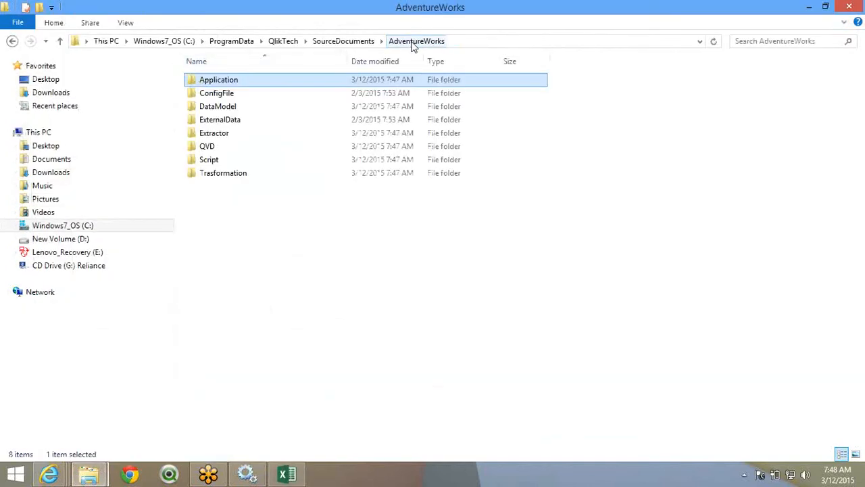
click(338, 43)
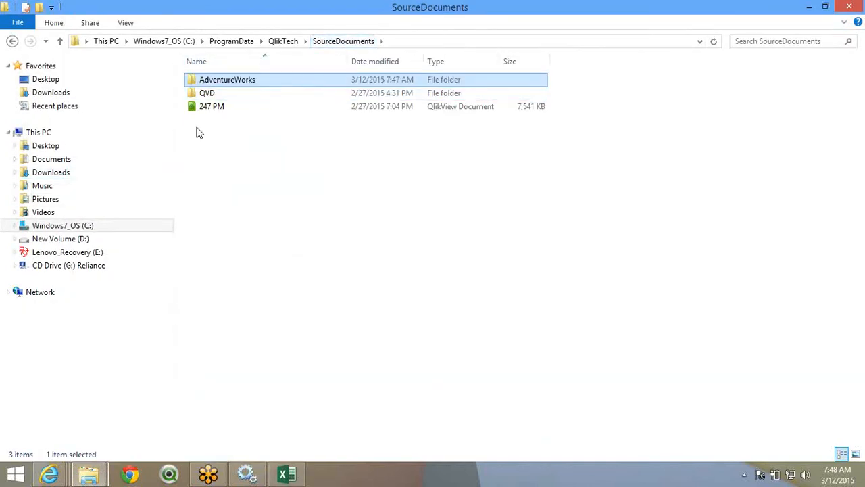
click(54, 477)
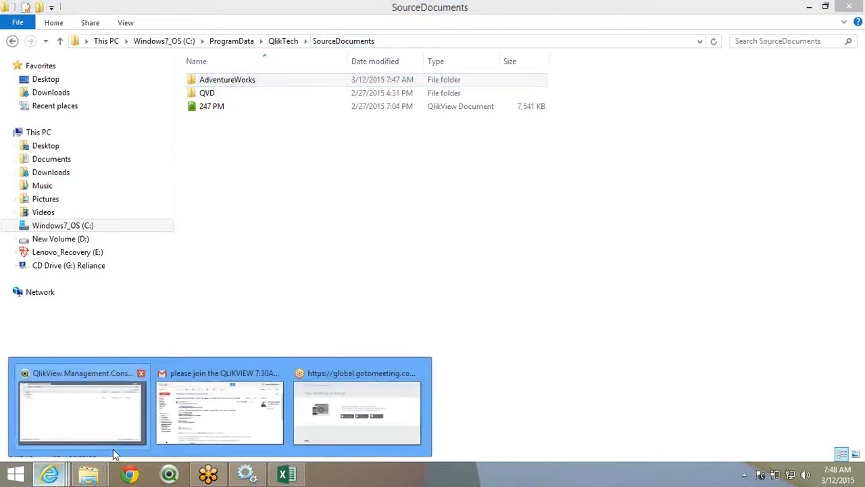
- Review QlikView Servers, Distribution Services and Directory Service Connectors on the System page, then view Users
click(119, 436)
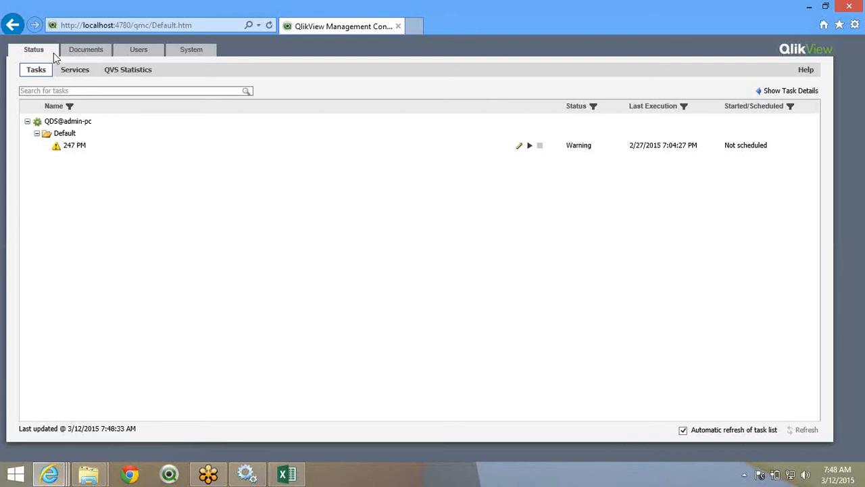
click(195, 54)
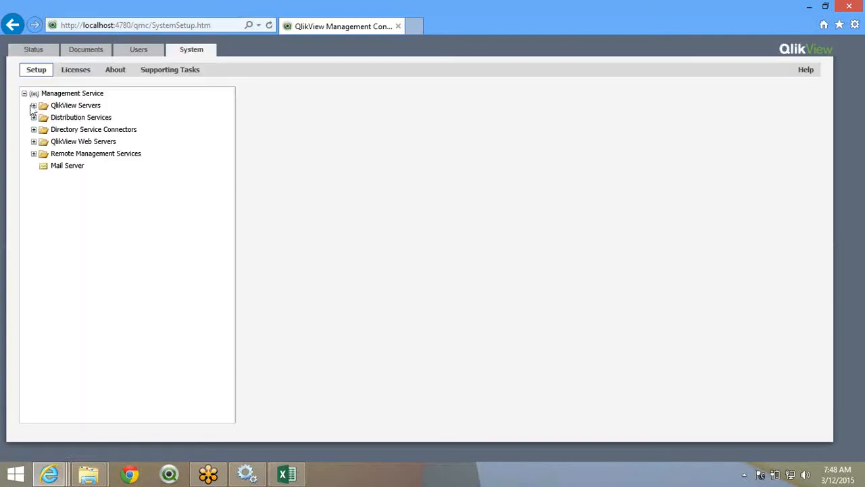
click(34, 105)
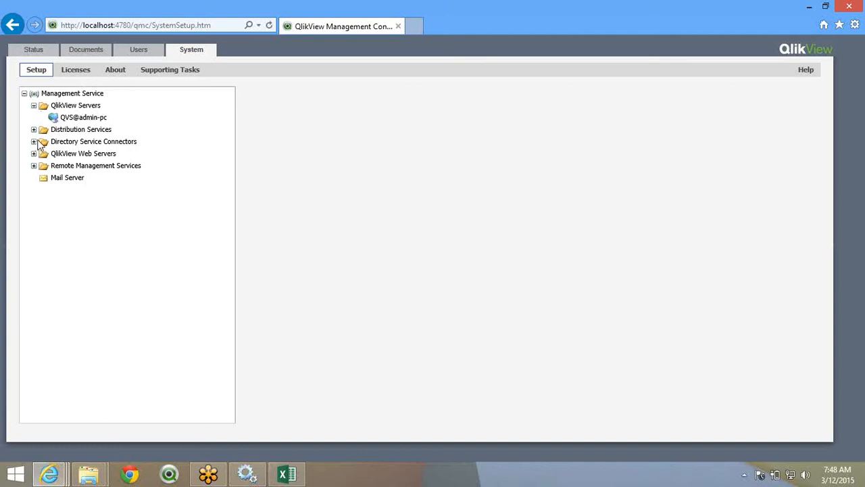
click(34, 129)
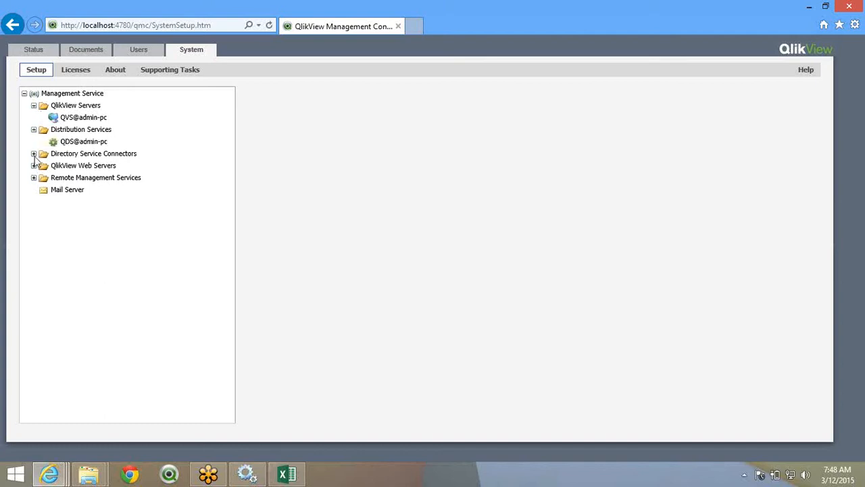
click(33, 153)
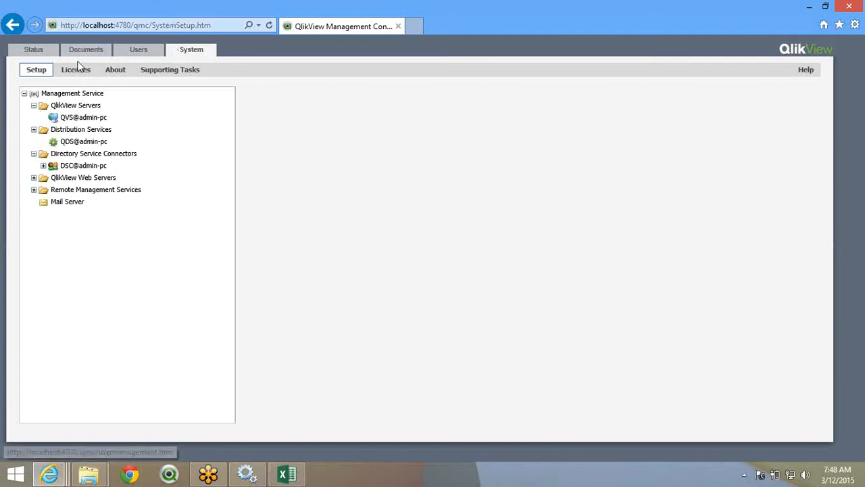
click(143, 54)
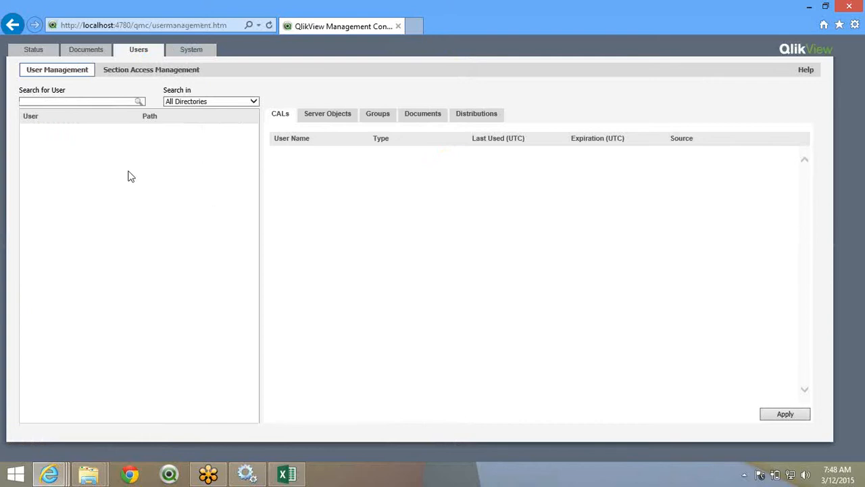
- Check the users' Server Objects and CALs lists, then switch to the Documents page's Source Documents
click(318, 115)
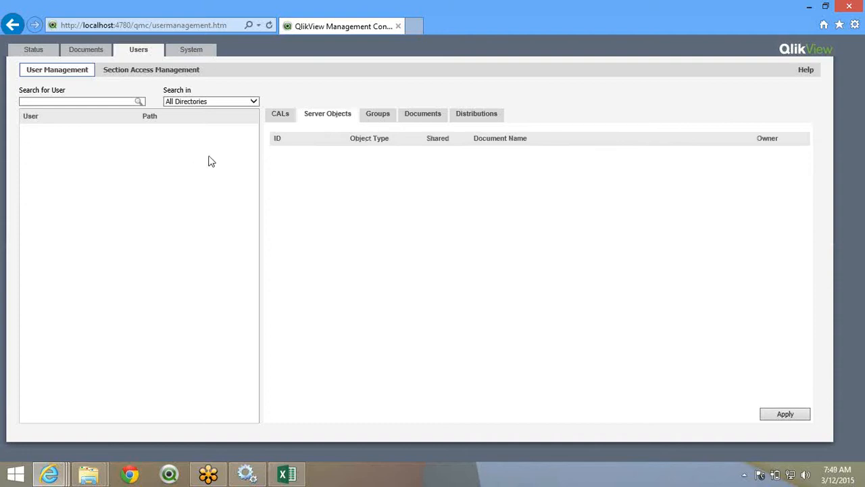
click(277, 122)
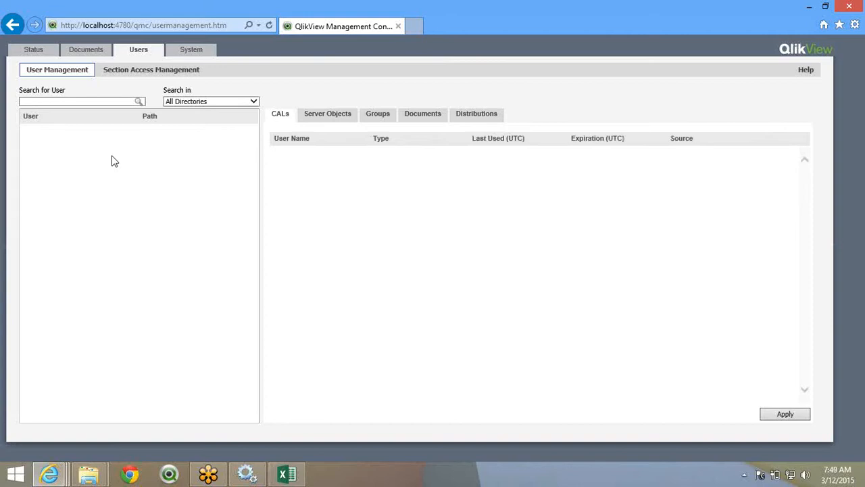
click(95, 51)
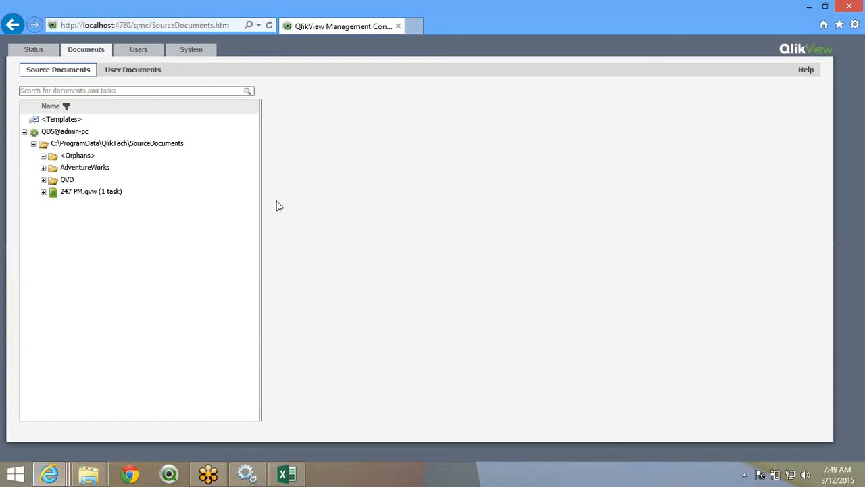
- Expand AdventureWorks in Source Documents to list Application, DataModel, Extractor, QVD and other subfolders
click(540, 23)
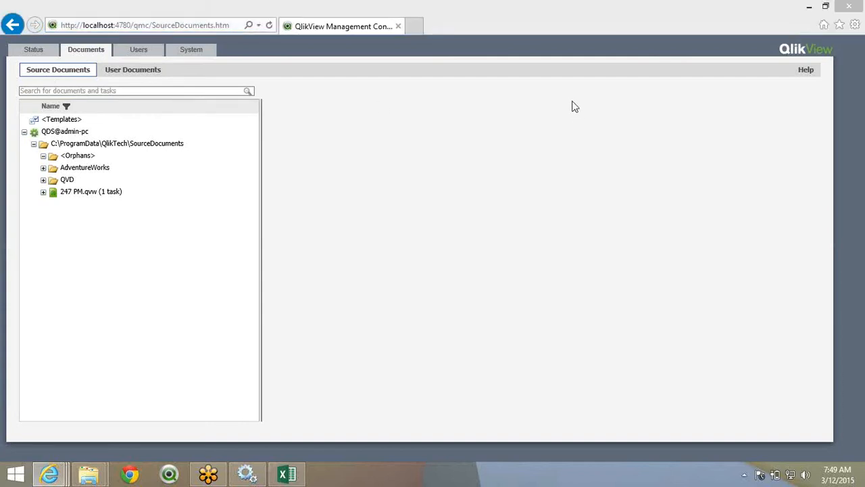
click(572, 102)
click(542, 14)
click(64, 173)
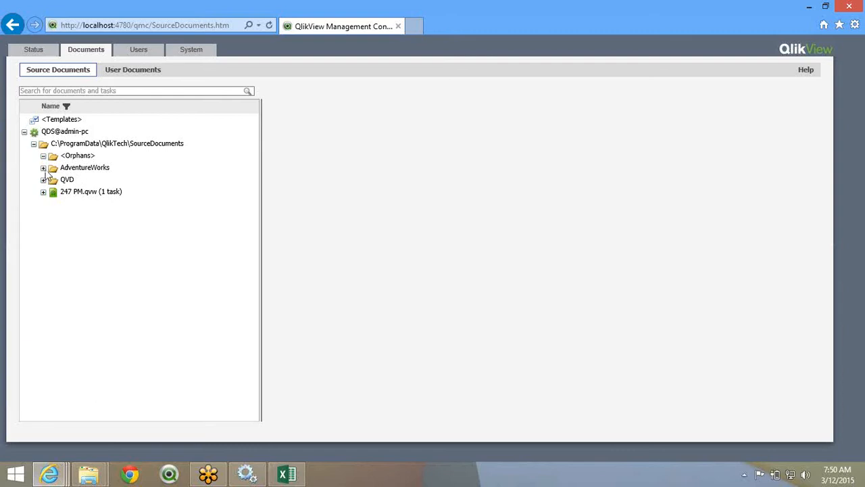
click(43, 168)
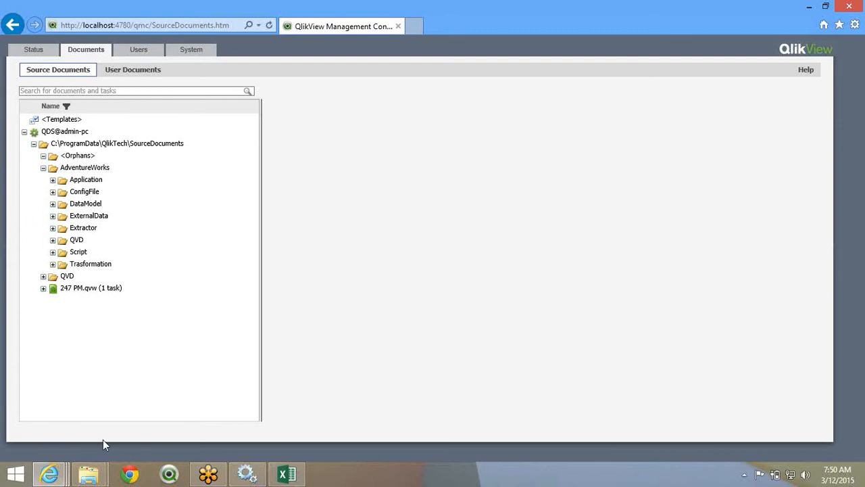
- Switch to the Excel workbook and open the Archite sheet
click(291, 474)
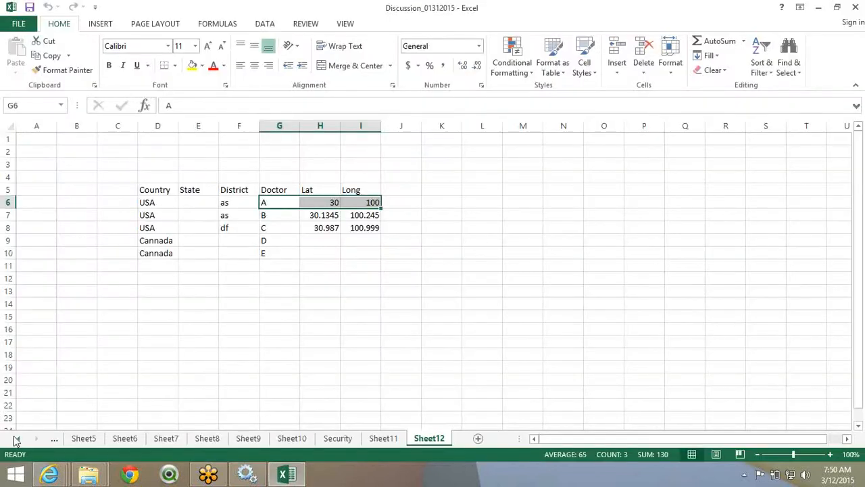
click(16, 439)
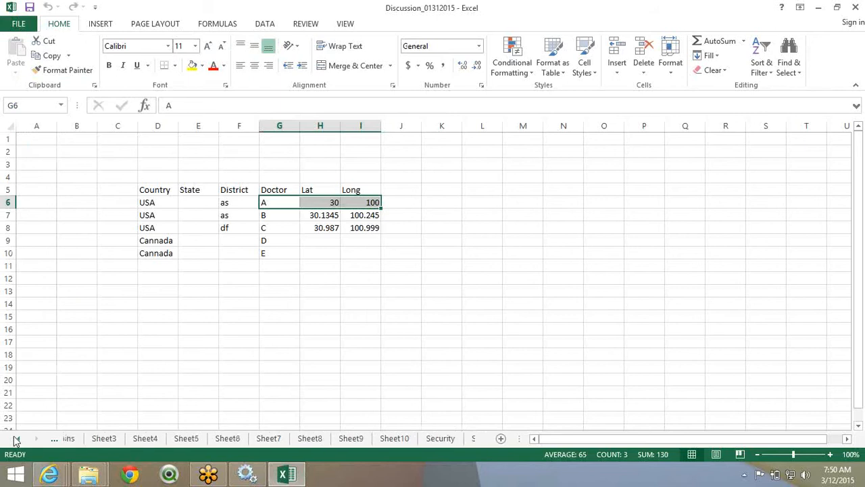
click(16, 440)
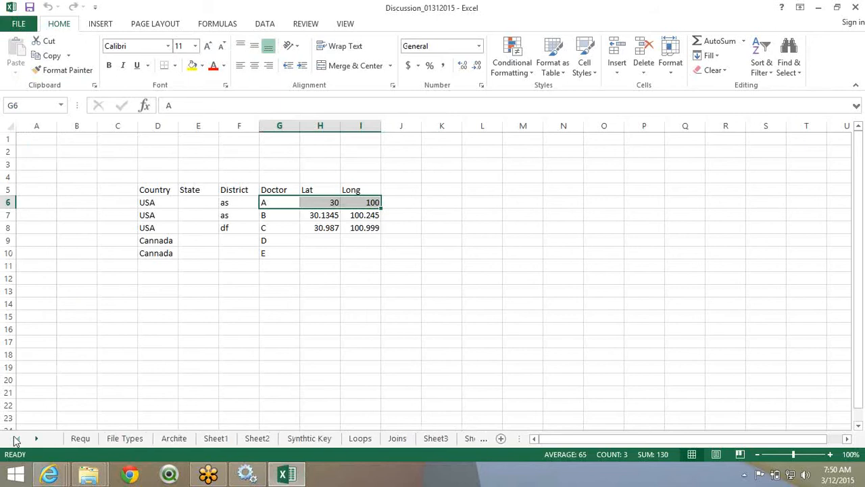
click(173, 438)
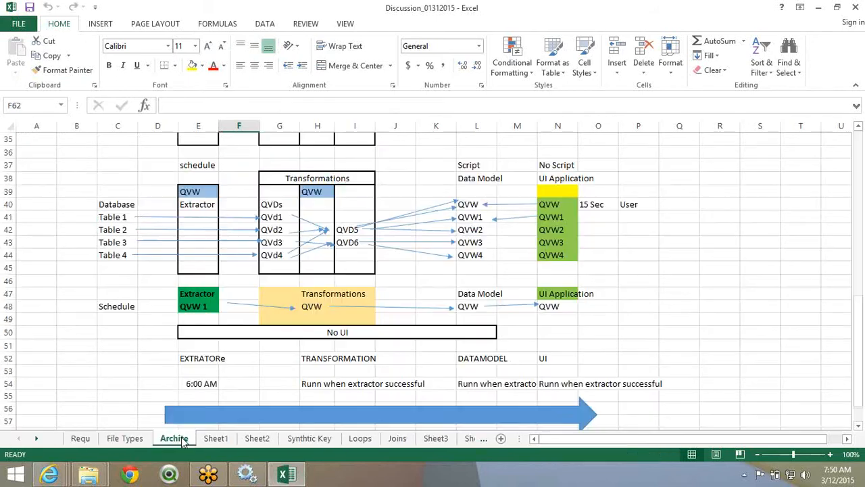
scroll(216, 297, down, 1)
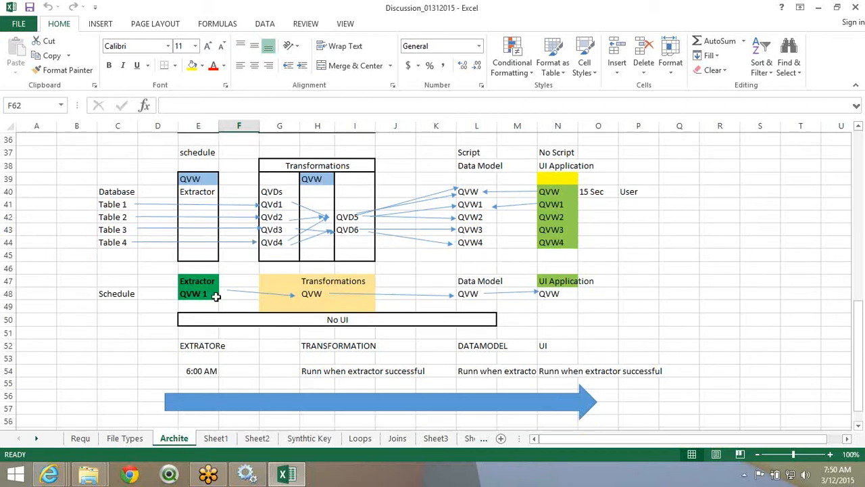
scroll(215, 296, up, 1)
- Highlight the Transformations and UI Application blocks, the 6:00 AM extractor schedule and transformation condition
drag(200, 204, 205, 308)
drag(317, 191, 323, 334)
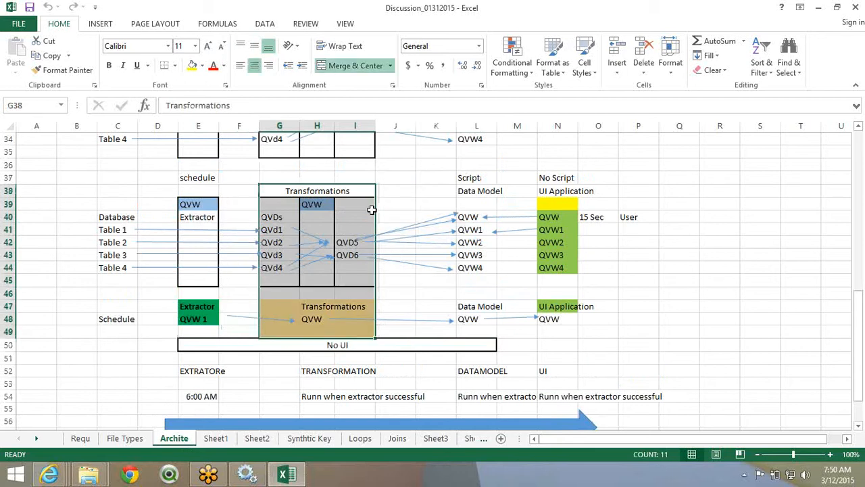
drag(321, 192, 473, 332)
drag(564, 194, 528, 323)
scroll(329, 326, down, 1)
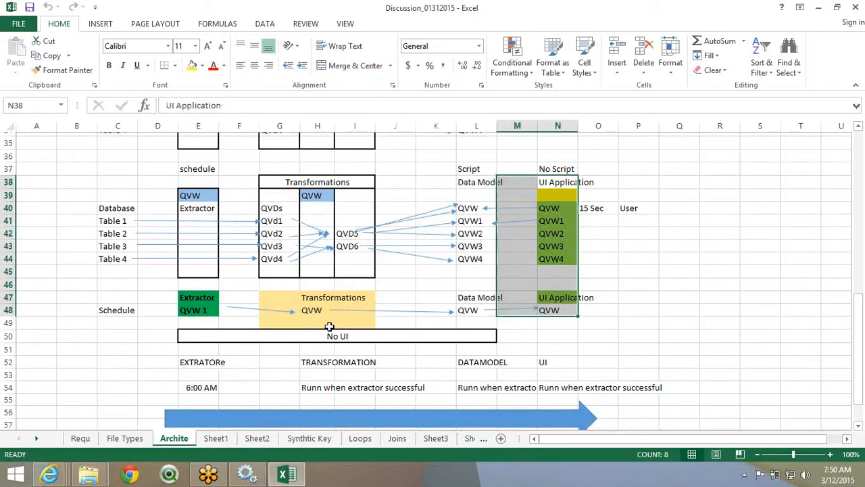
scroll(329, 326, down, 2)
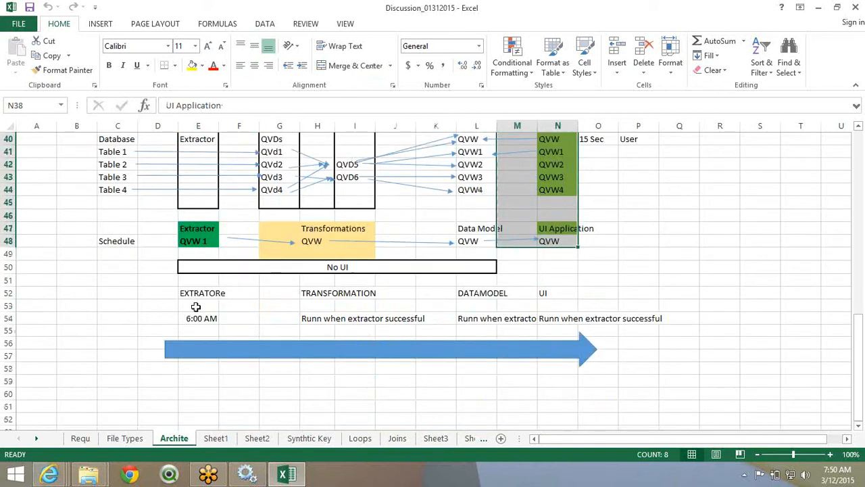
click(198, 295)
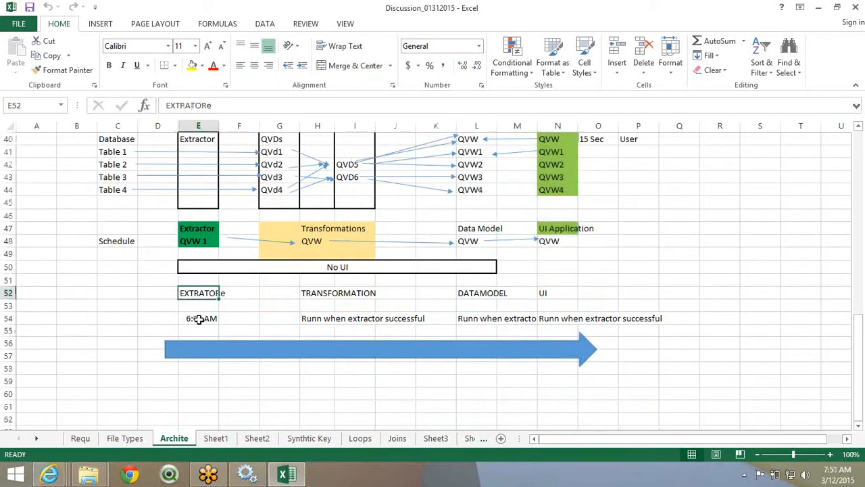
click(198, 319)
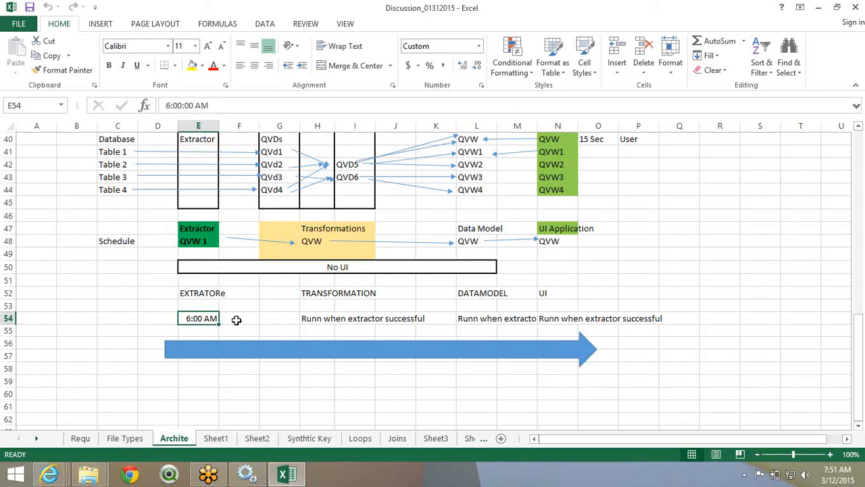
drag(203, 319, 345, 318)
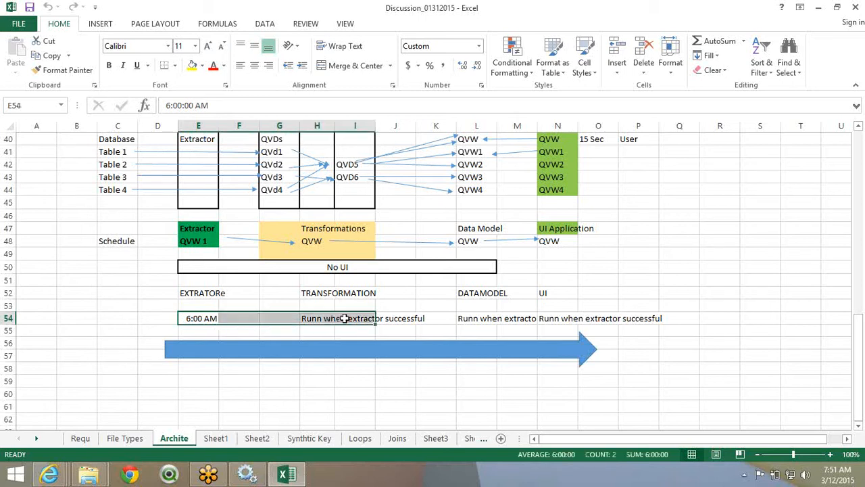
click(366, 318)
drag(365, 319, 508, 324)
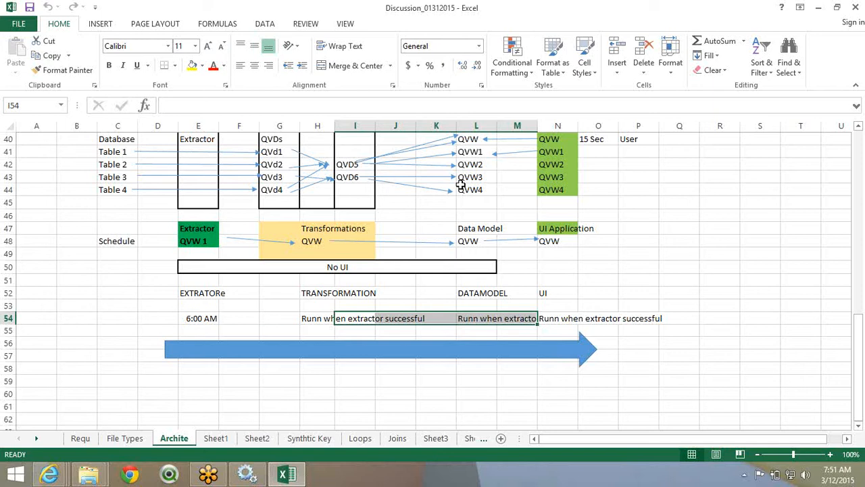
- Highlight the data model and UI 'Runn when extractor successful' conditions, then return to the console
click(480, 40)
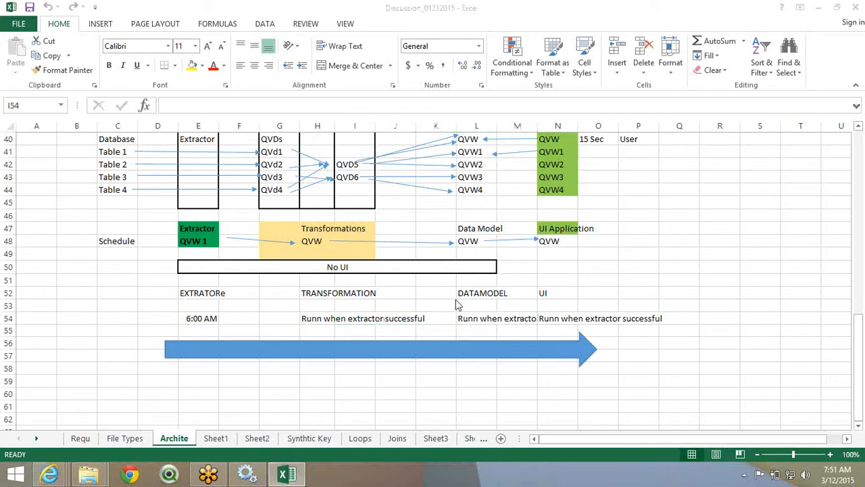
click(431, 320)
click(434, 318)
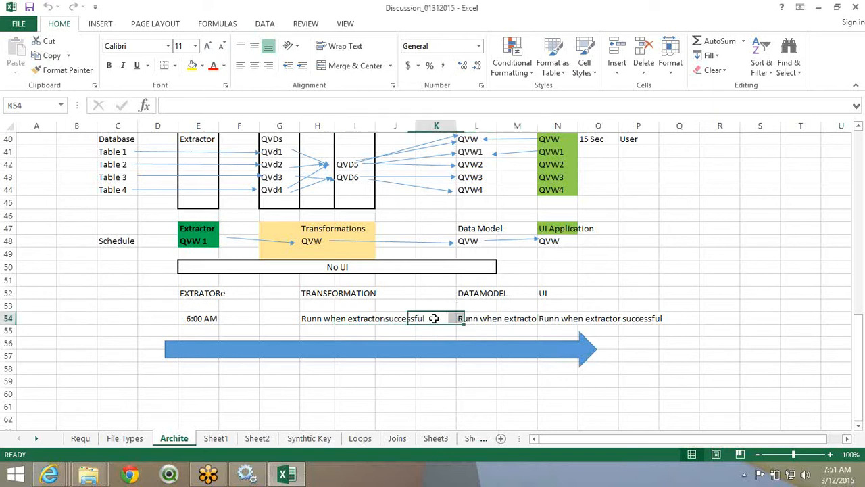
click(473, 319)
drag(475, 319, 561, 321)
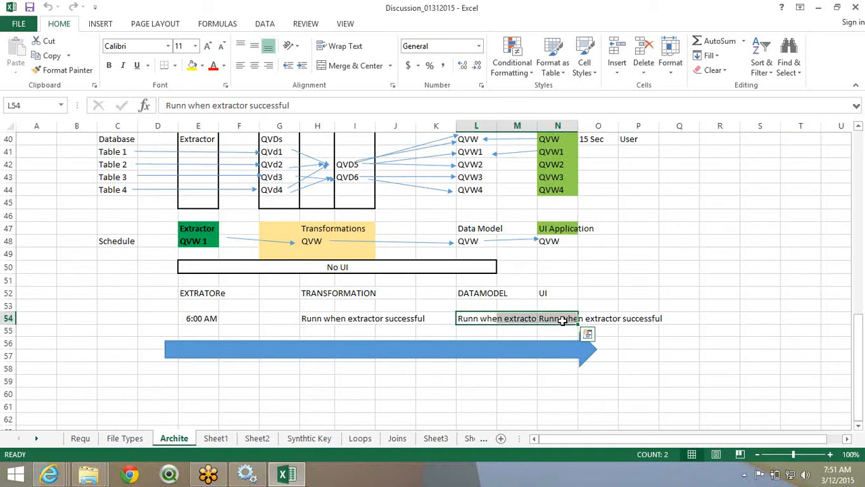
click(465, 317)
drag(466, 318, 565, 325)
key(alt+Tab)
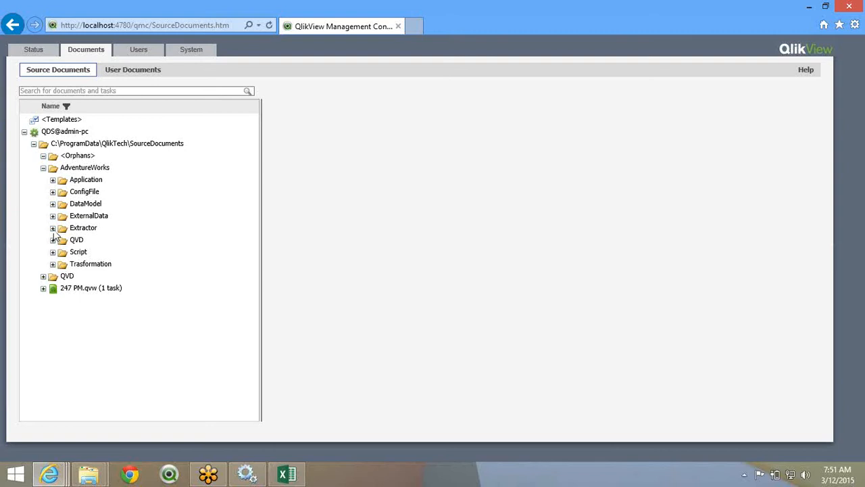
- Add a task for Extractor.qvw named 'AdventureWorkds Extractor' and view its Reload settings
click(53, 229)
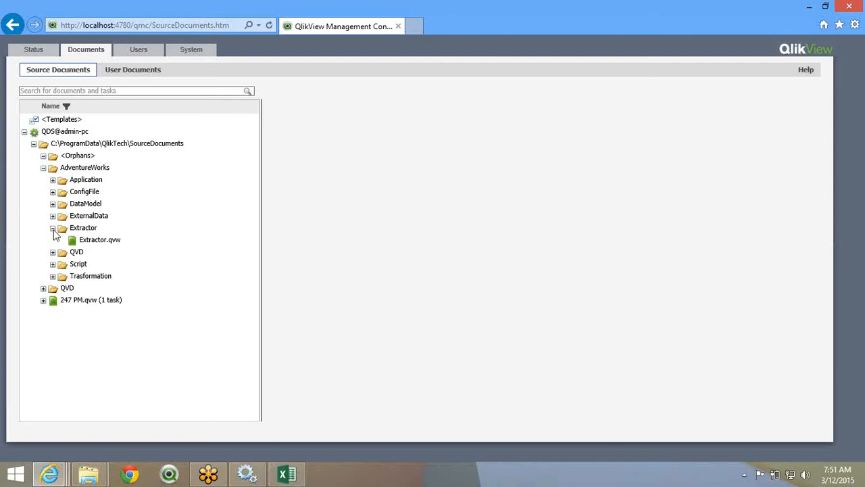
click(102, 240)
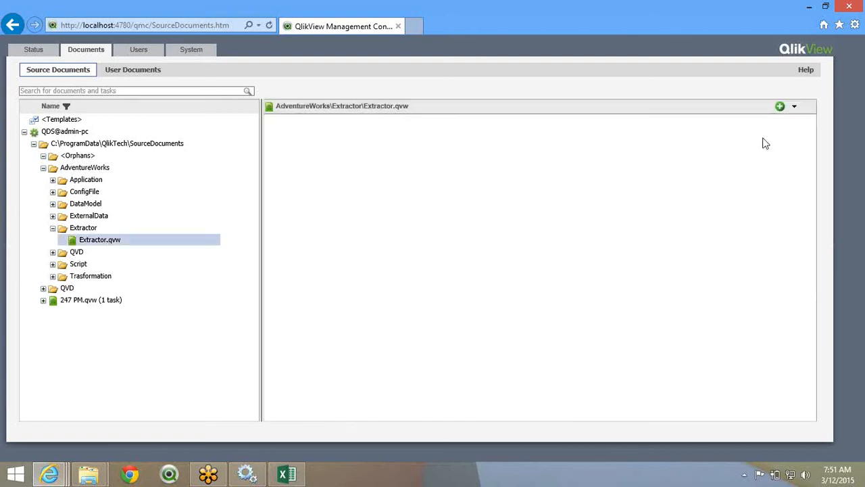
click(780, 106)
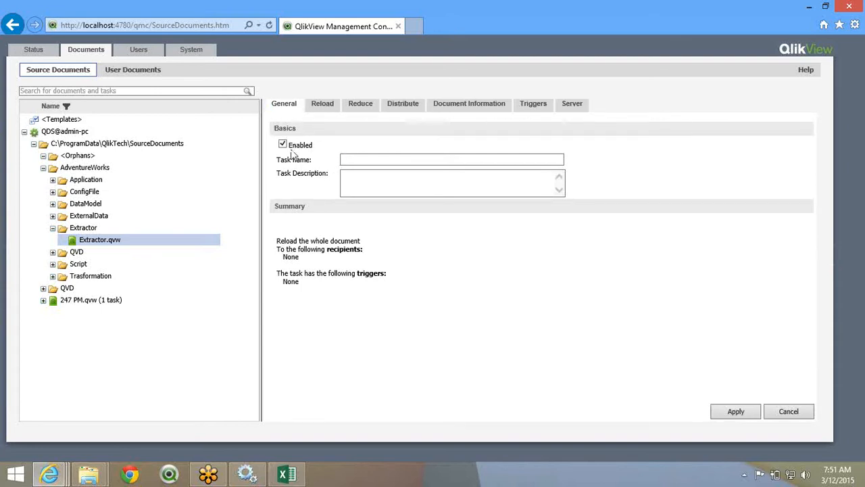
click(363, 160)
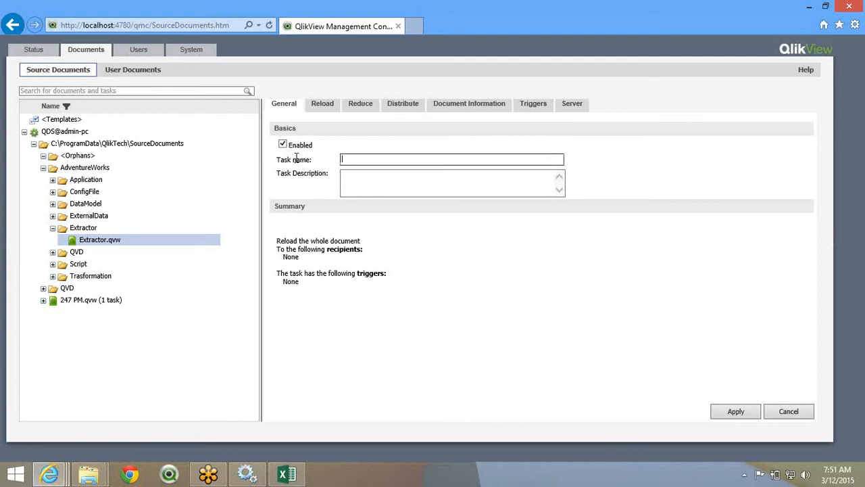
text(AdventureWorkds Extractor)
click(335, 109)
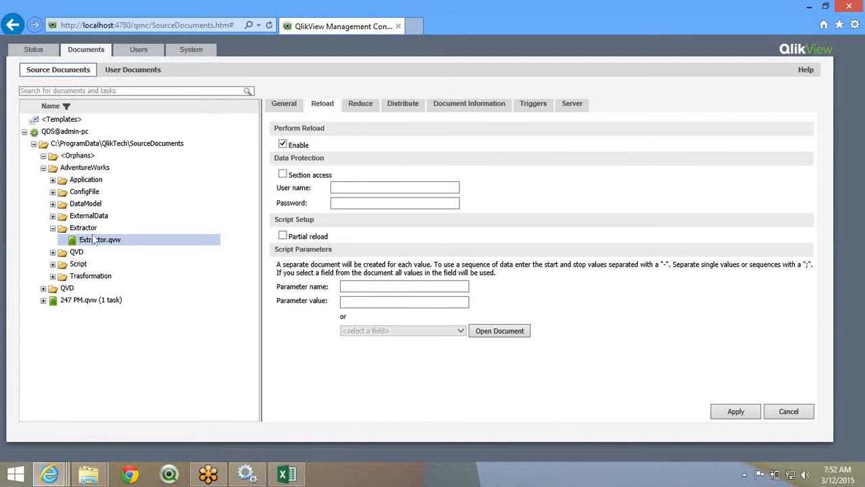
click(283, 175)
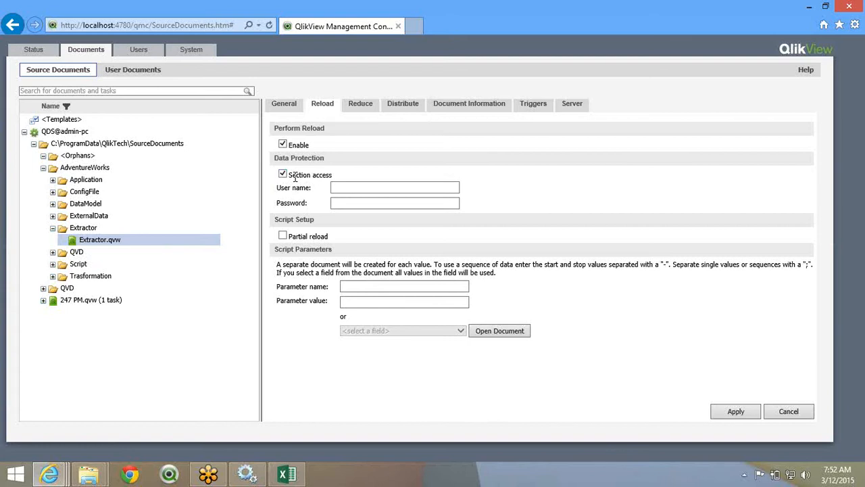
click(358, 192)
click(283, 175)
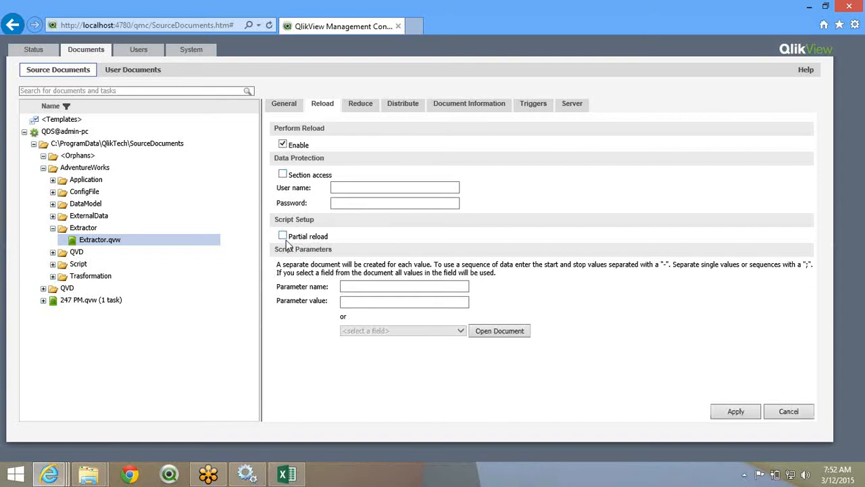
triple_click(313, 238)
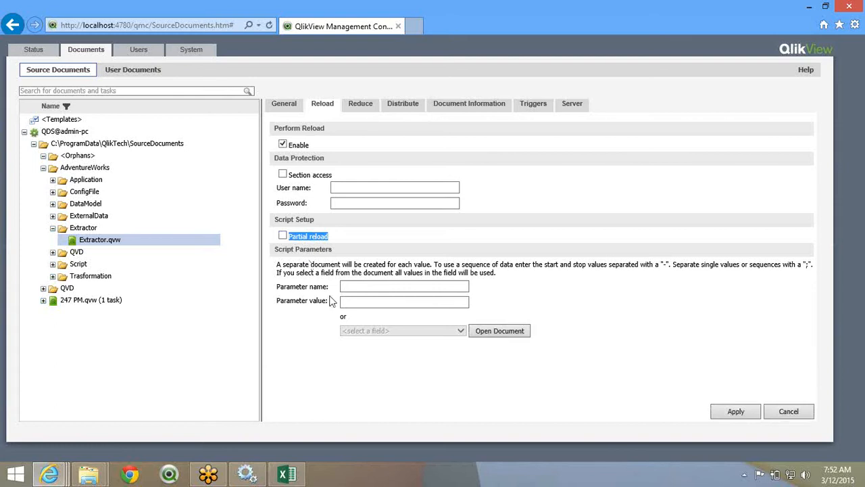
double_click(310, 265)
drag(332, 271, 524, 274)
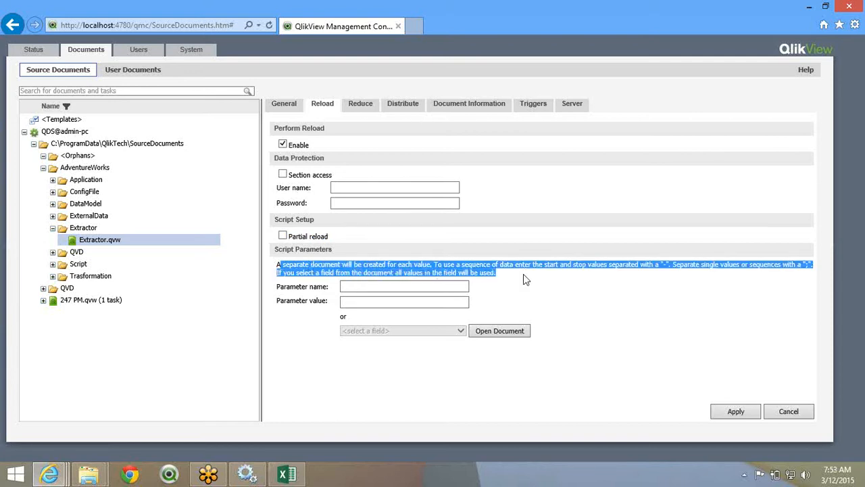
click(491, 346)
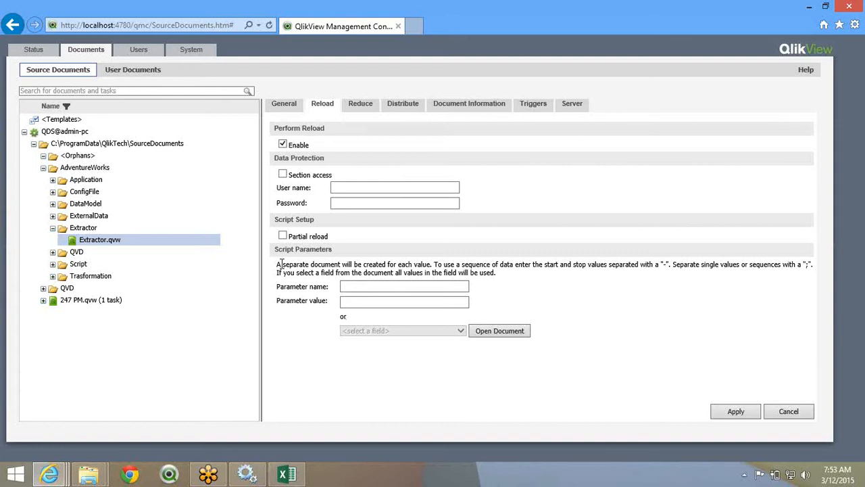
drag(277, 249, 312, 267)
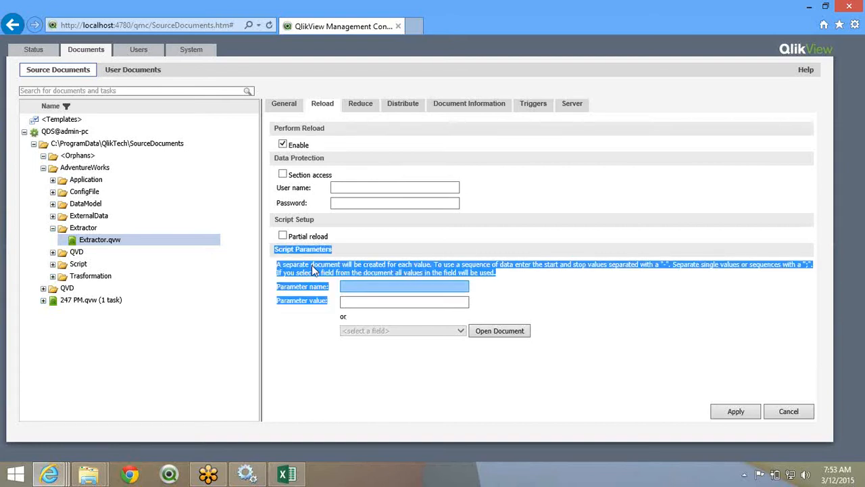
click(311, 265)
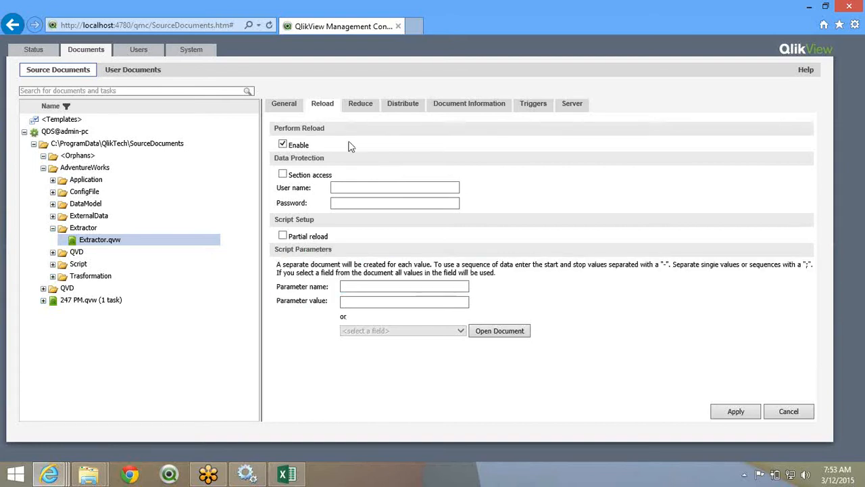
- Review the Extractor task's Reduce, Distribute, General and Reload tabs, ending on Distribute
click(358, 105)
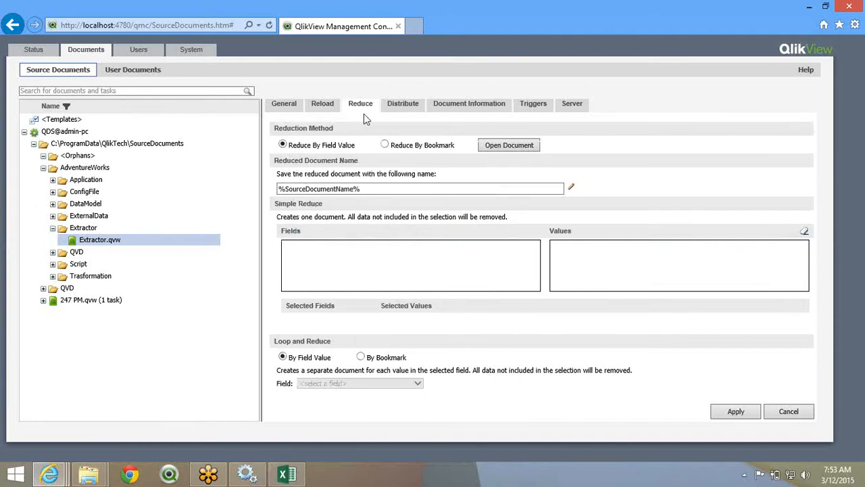
click(396, 98)
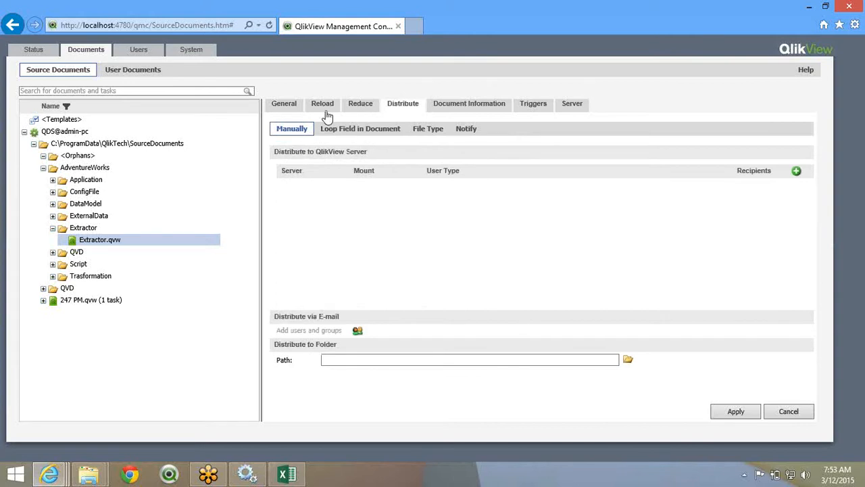
click(291, 110)
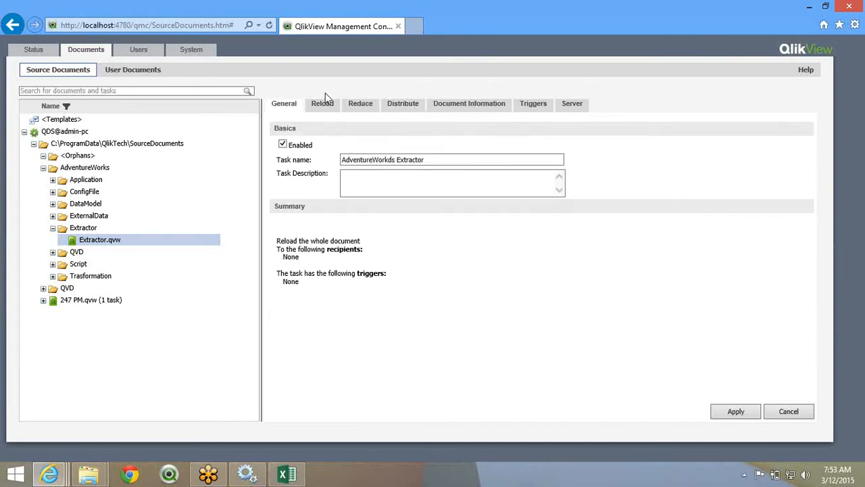
click(318, 110)
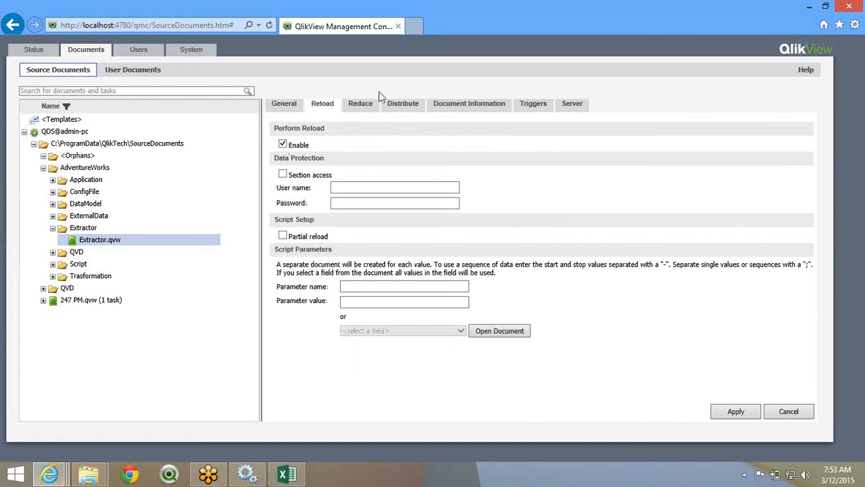
click(399, 103)
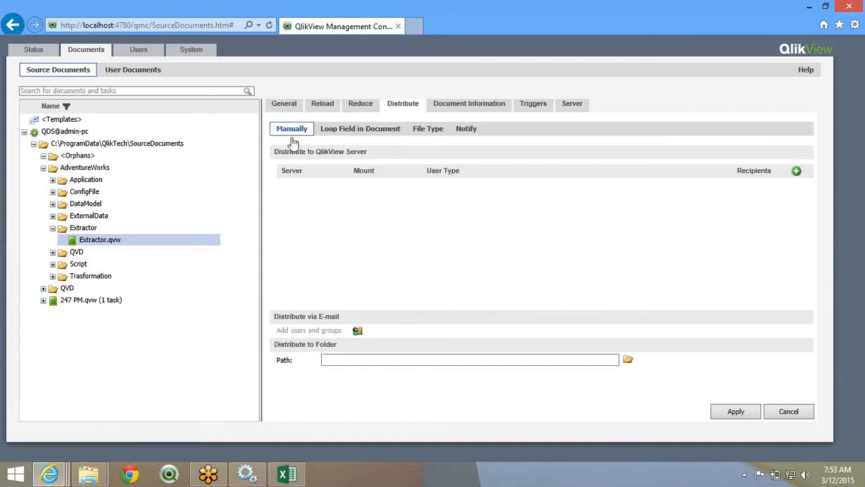
- Add a QlikView server distribution entry with User Type set to Named Users
click(798, 173)
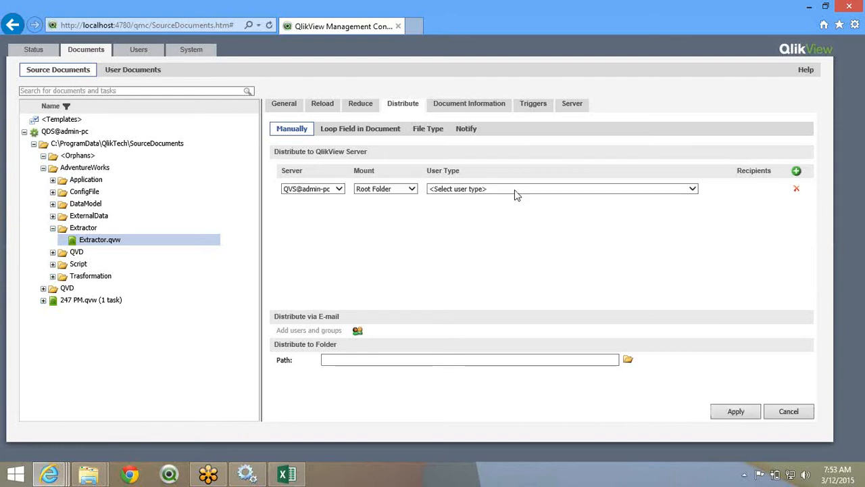
click(515, 191)
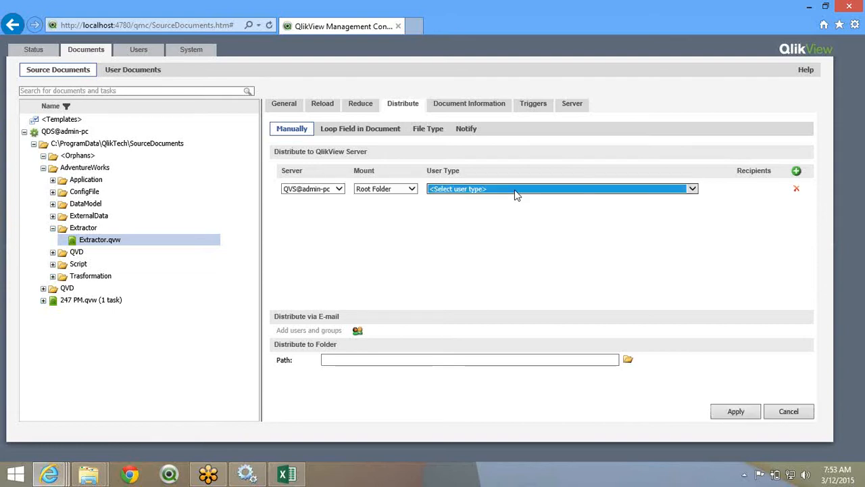
click(515, 195)
click(532, 214)
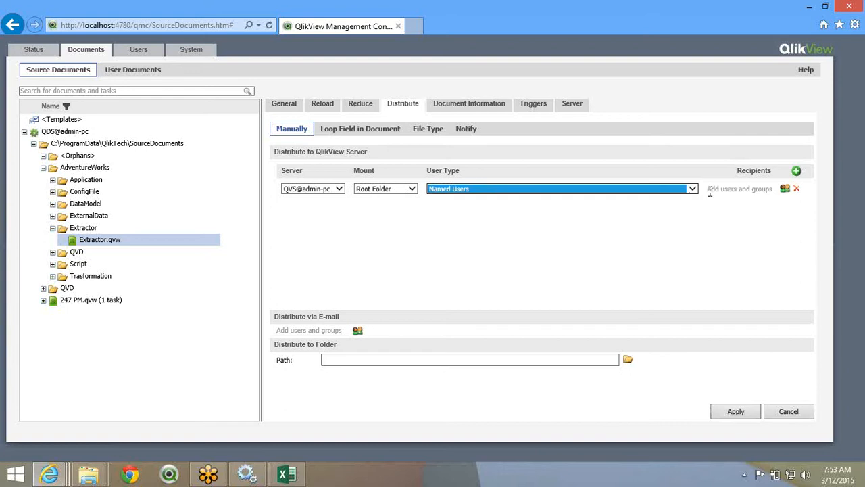
drag(708, 190, 741, 190)
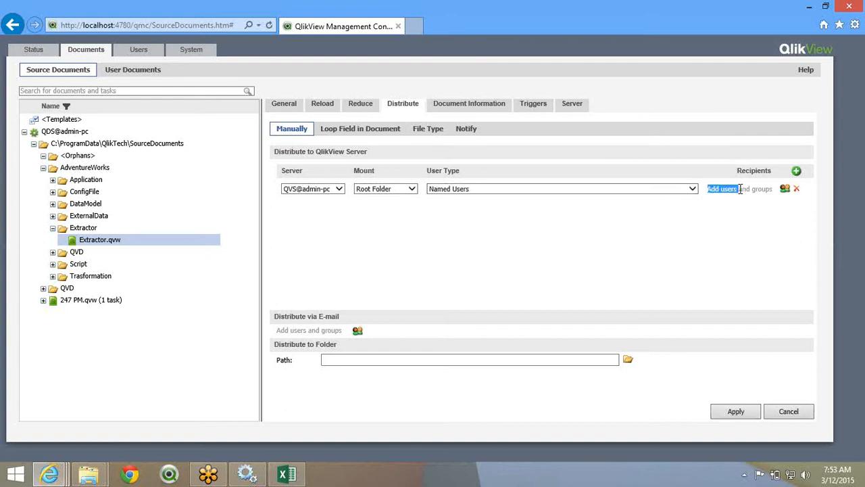
- Search users for *qlik* and add the Qlikview group as the recipient
click(784, 190)
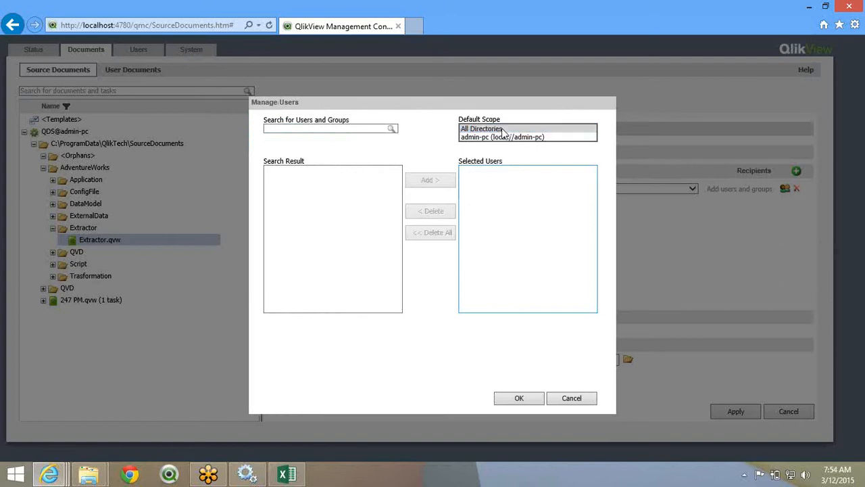
click(323, 129)
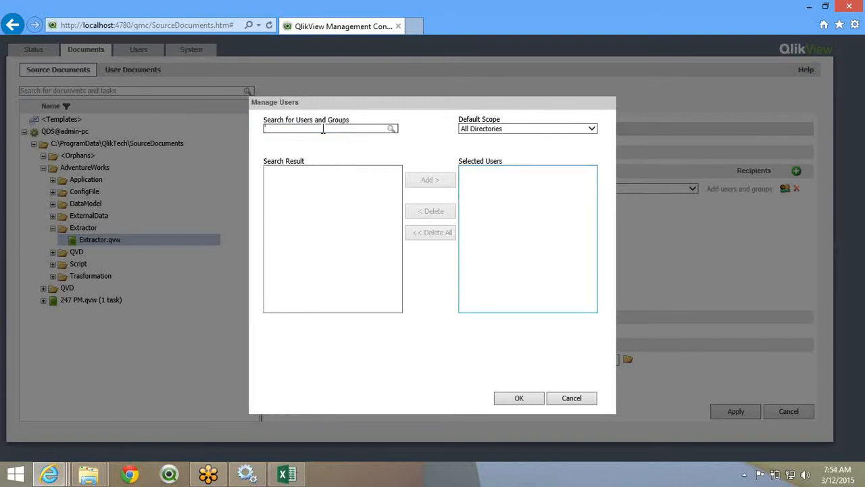
text(*qlik*)
click(390, 129)
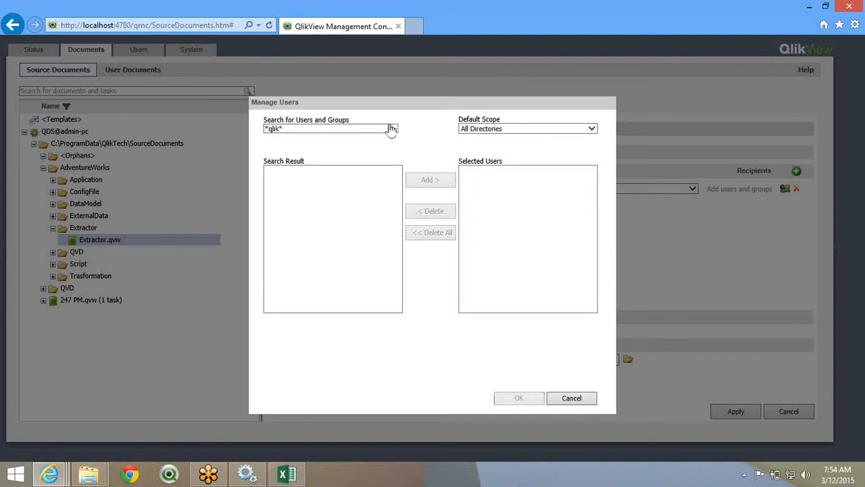
click(318, 170)
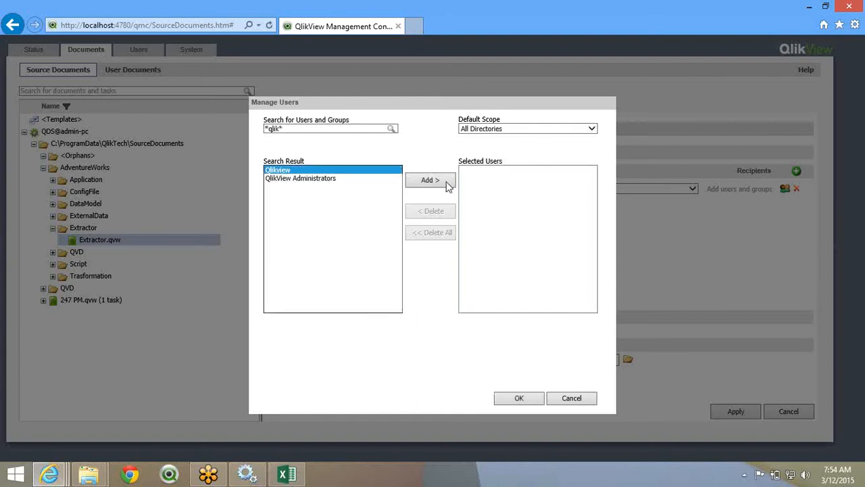
click(446, 184)
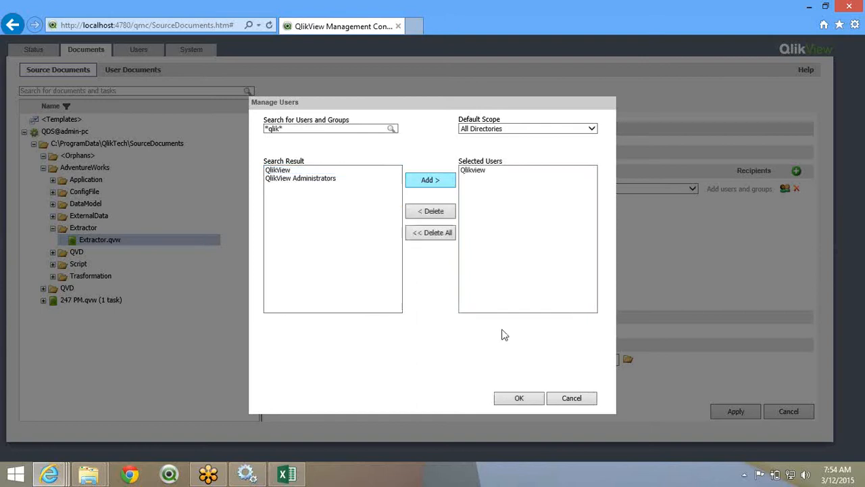
click(519, 398)
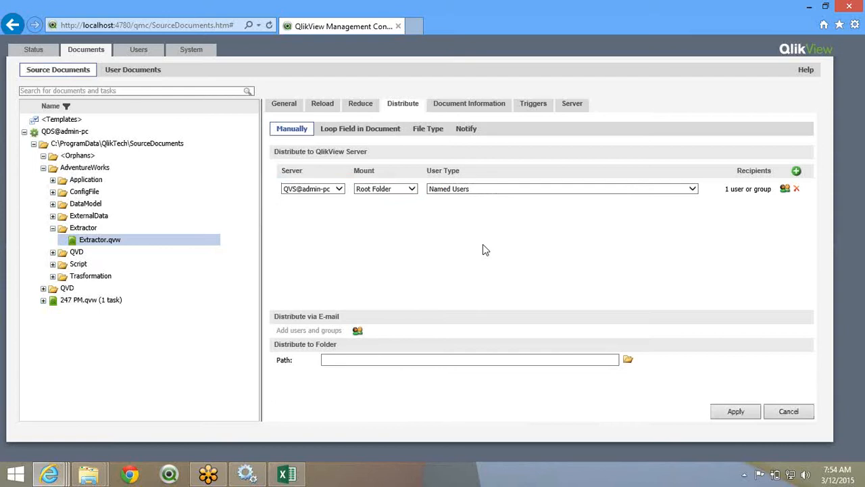
- Inspect the distribution folder path field on the Distribute tab
drag(272, 154, 362, 155)
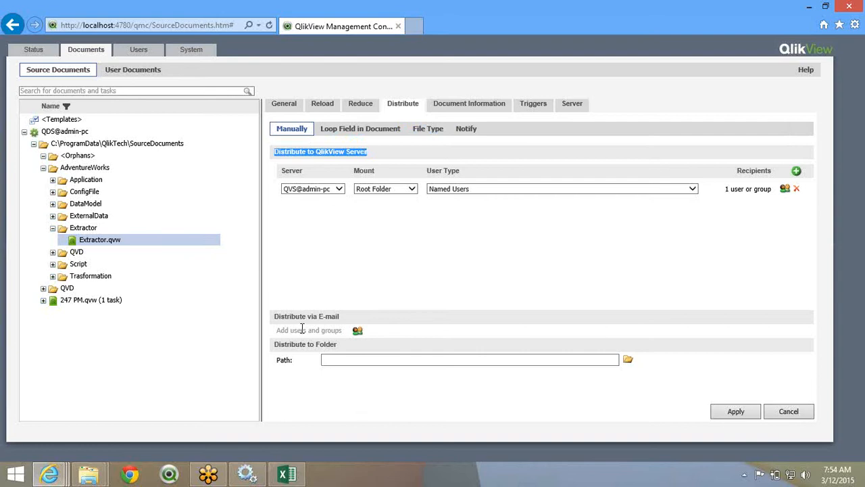
click(376, 362)
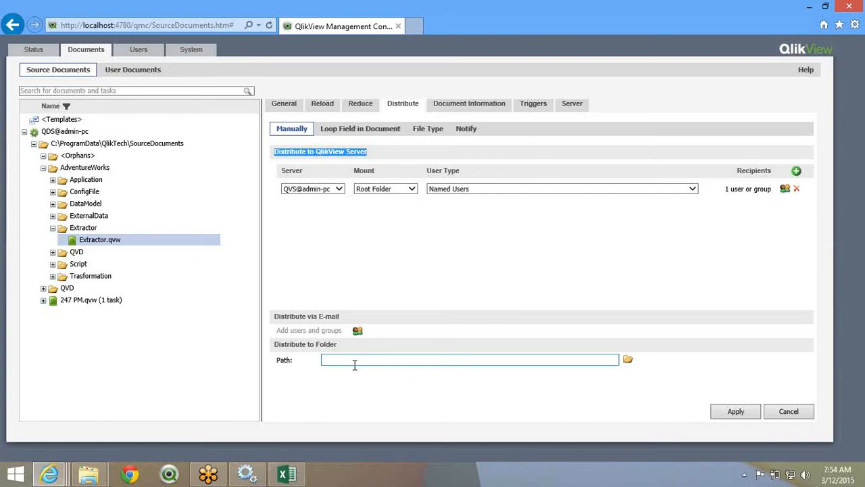
click(562, 362)
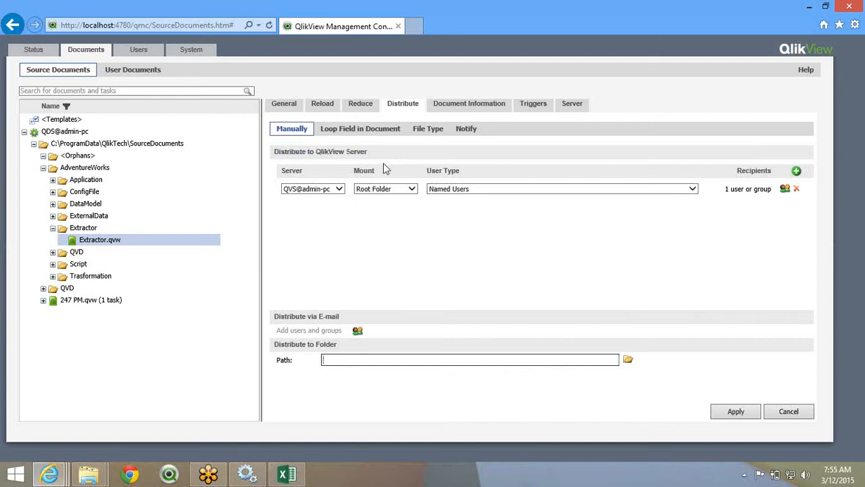
- Review the Loop Field in Document, File Type and Notify options, reaching Document Information
click(386, 130)
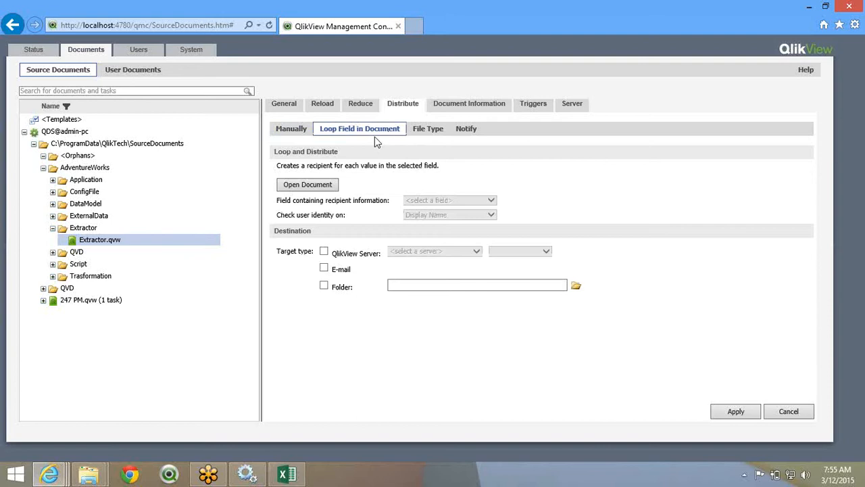
click(430, 137)
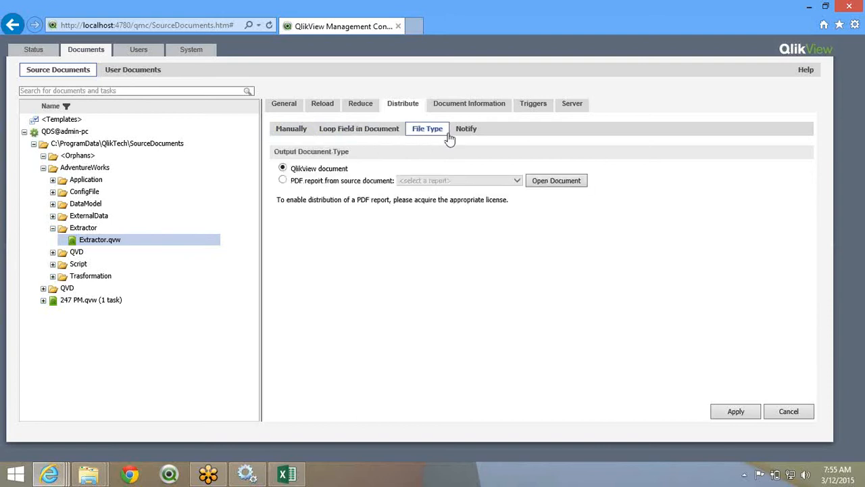
click(460, 135)
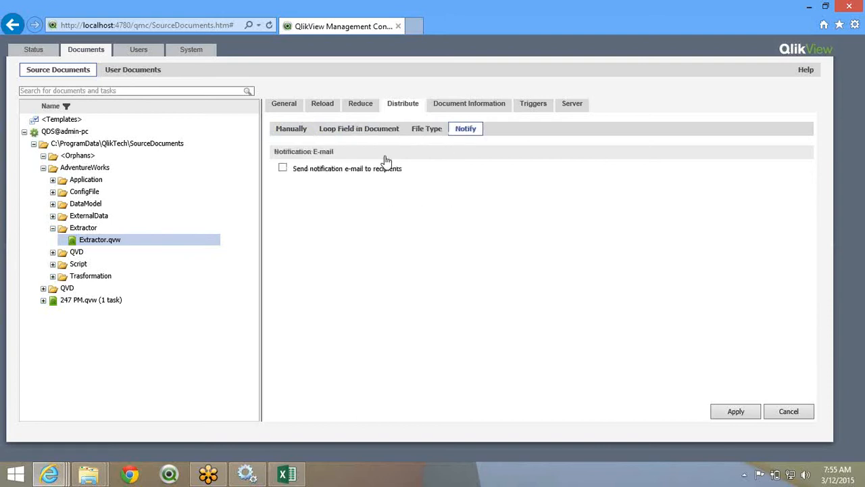
click(471, 108)
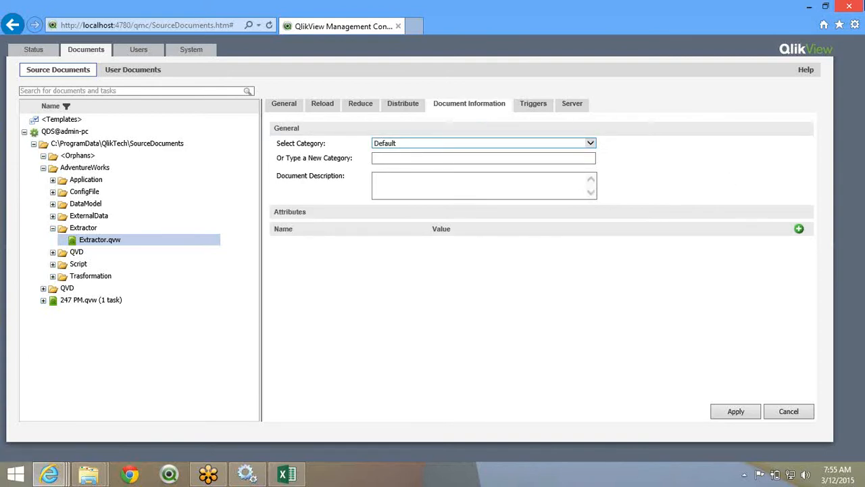
- Find QlikView AccessPoint through Windows search and launch it in the browser
click(848, 120)
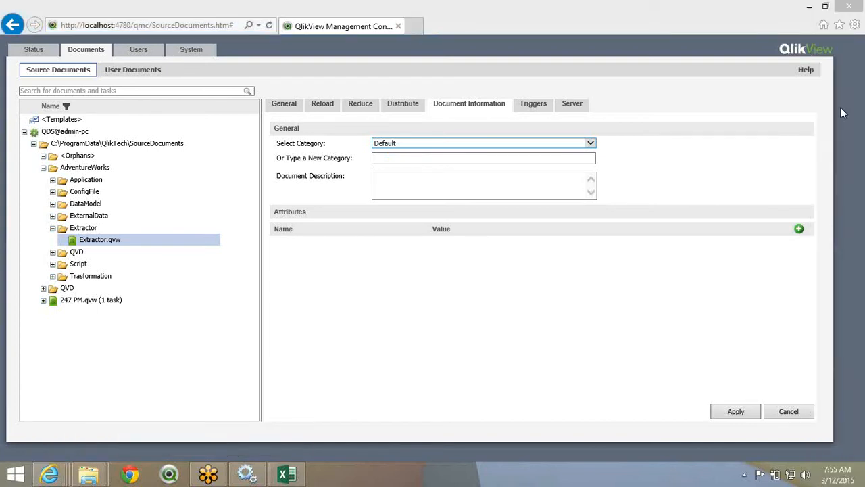
text(access)
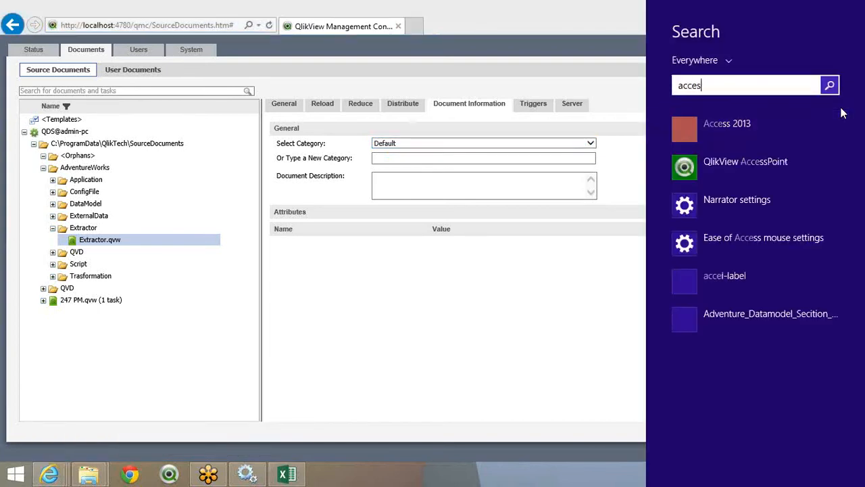
key(BackSpace)
key(BackSpace)
key(BackSpace)
key(BackSpace)
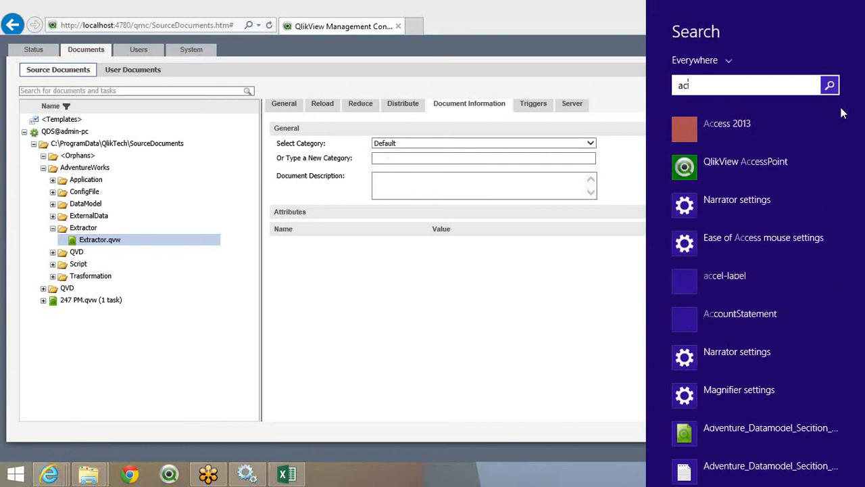
click(729, 169)
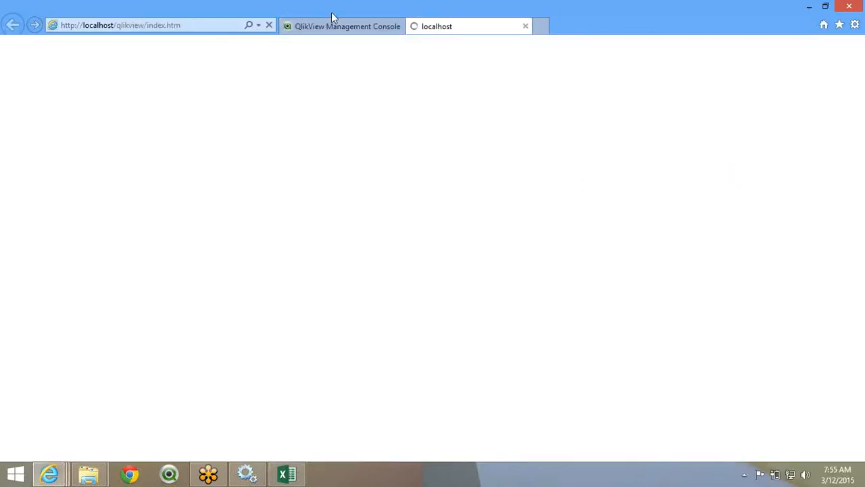
click(337, 27)
click(437, 27)
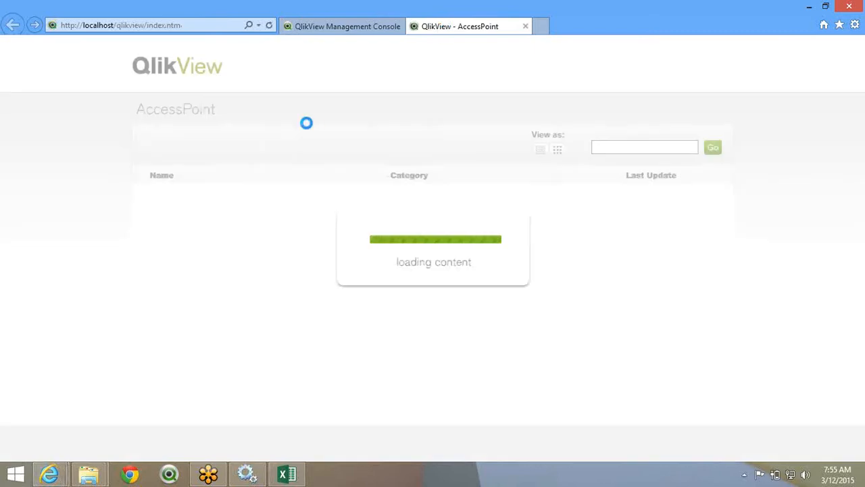
- Sign in to AccessPoint with the admin credentials, filter Category to Favorites, and return to QMC
click(404, 270)
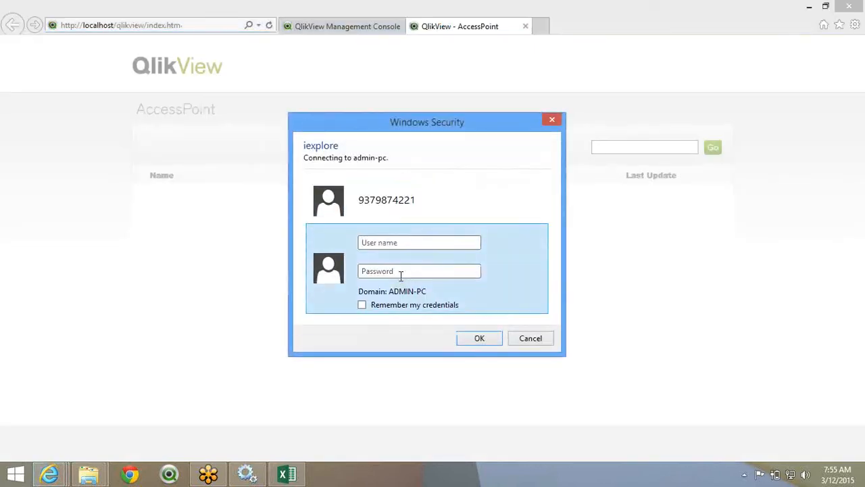
text(admin)
text(•••••••)
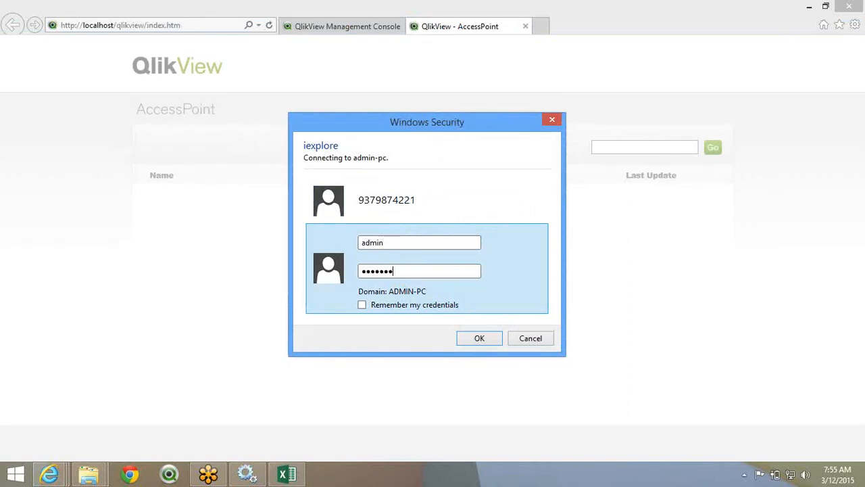
key(Return)
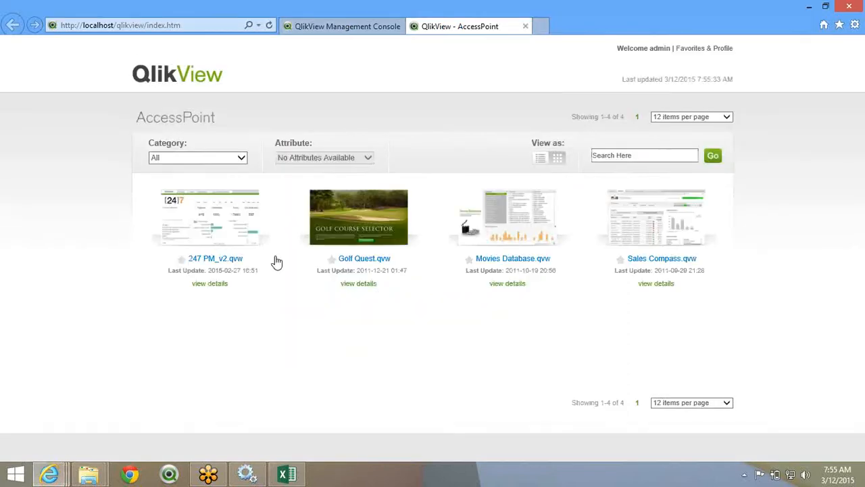
click(184, 162)
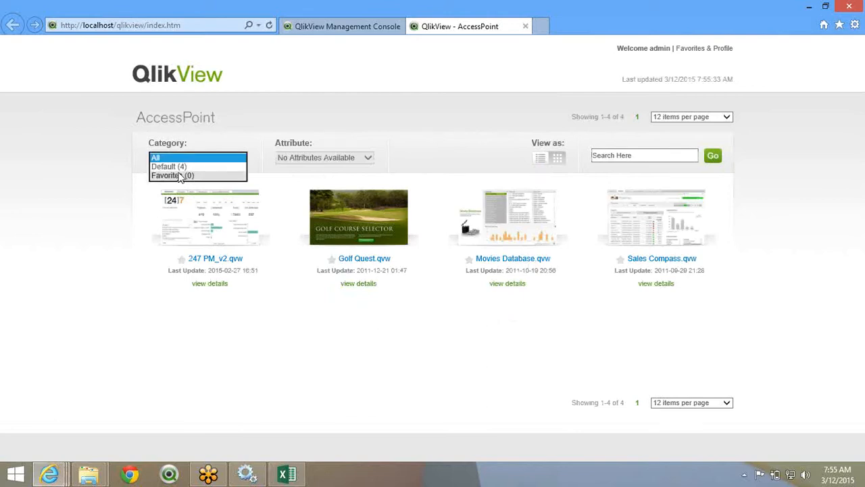
click(181, 175)
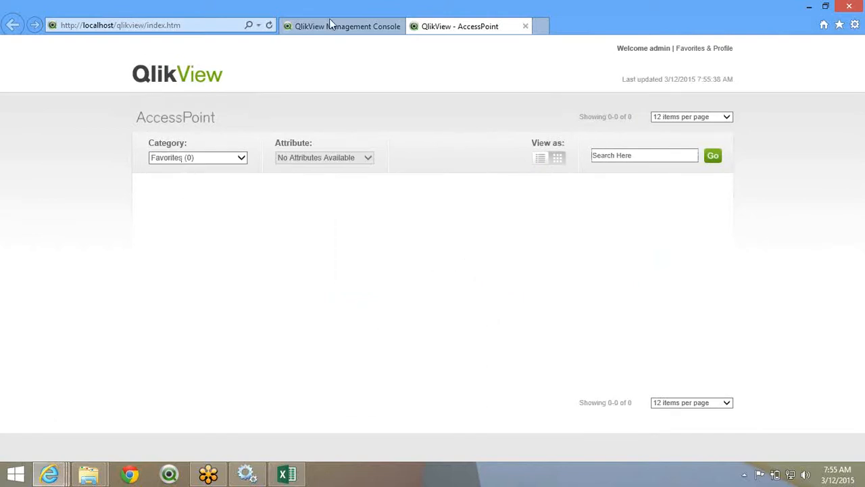
click(358, 25)
- Enter Finance as a new document category for Extractor.qvw instead of Default
click(402, 149)
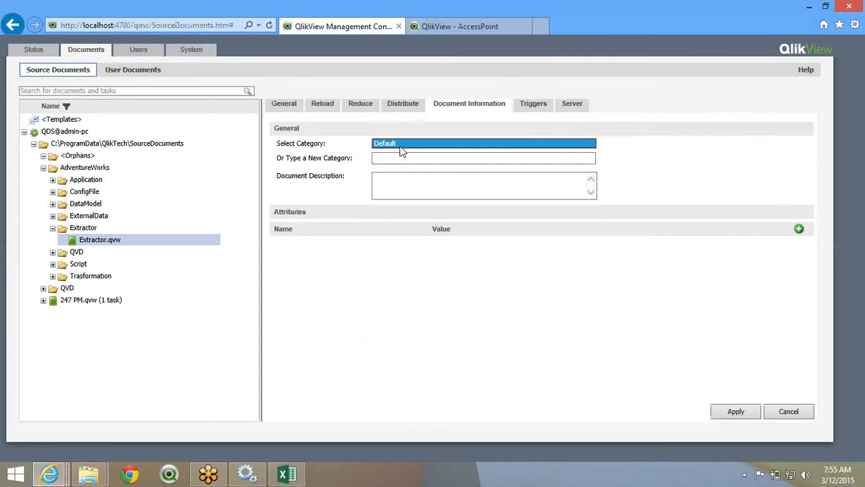
click(396, 158)
text(Fi)
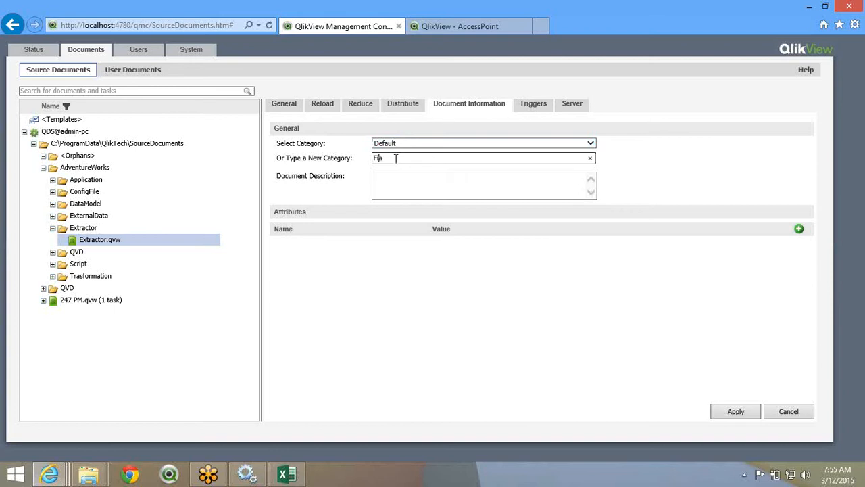
text(nance)
double_click(396, 158)
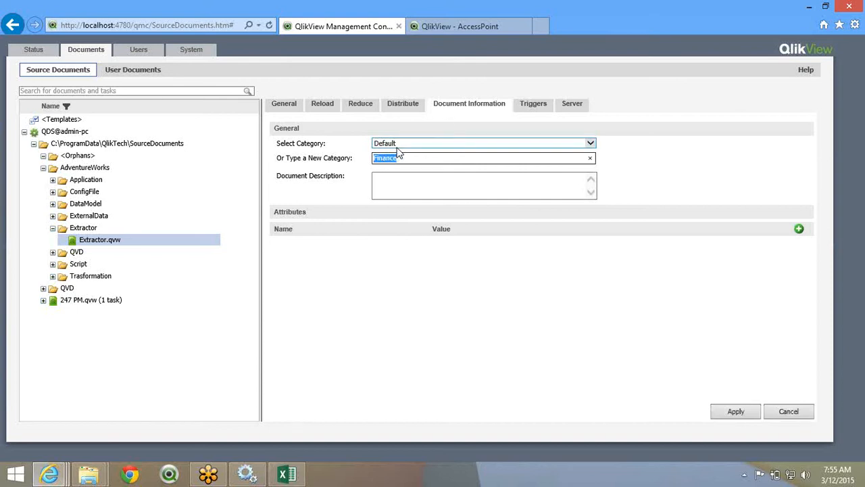
click(401, 146)
click(398, 180)
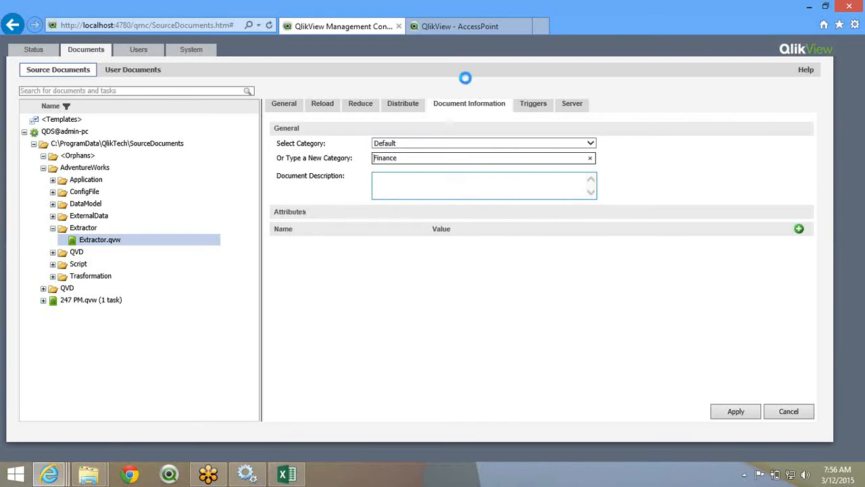
click(533, 105)
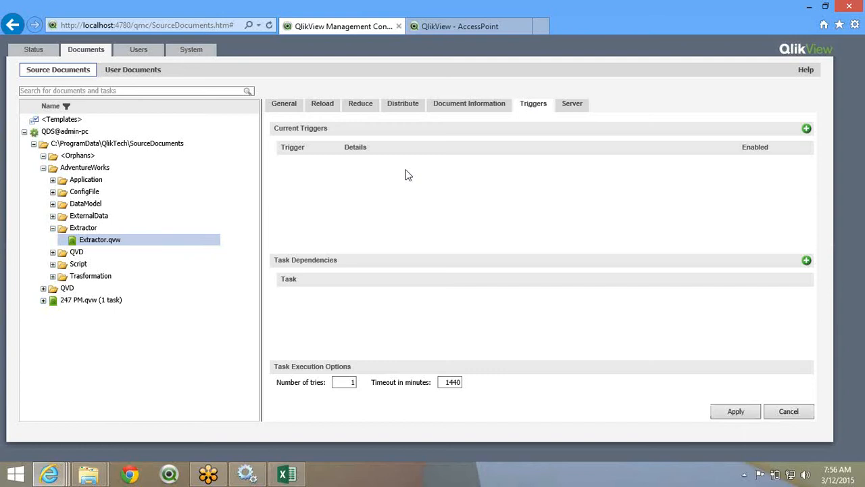
- Add a new trigger for Extractor.qvw that runs on a Daily schedule
click(807, 129)
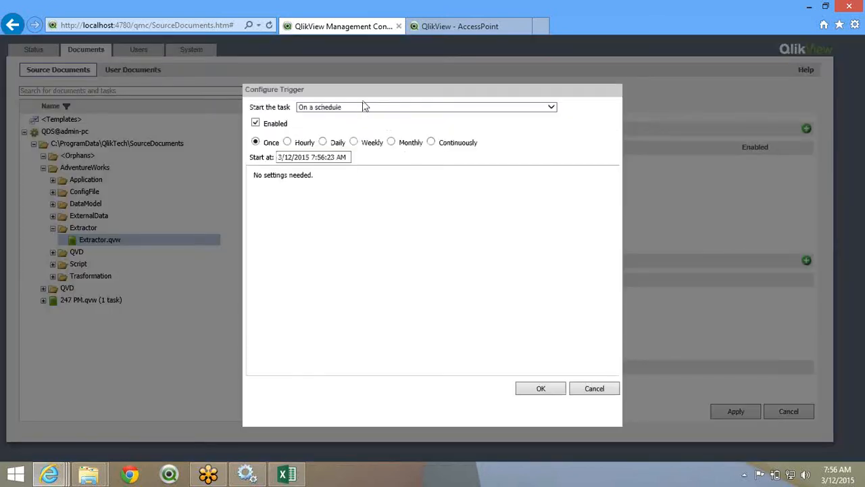
click(365, 111)
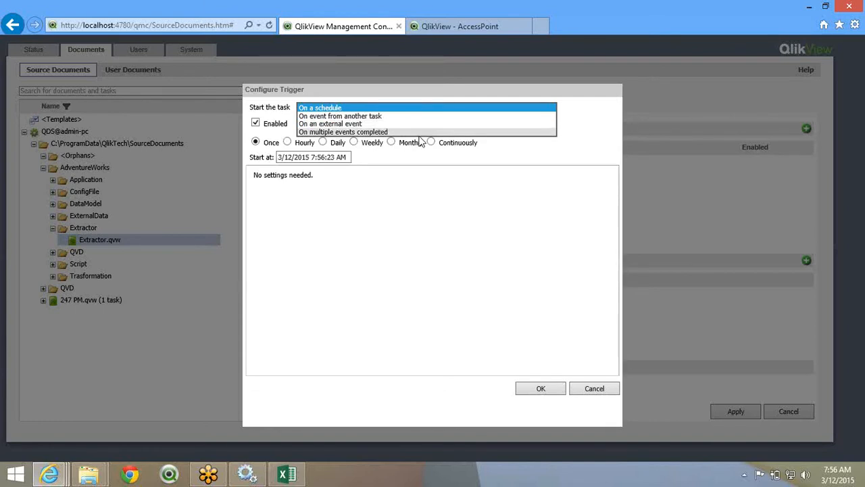
click(406, 110)
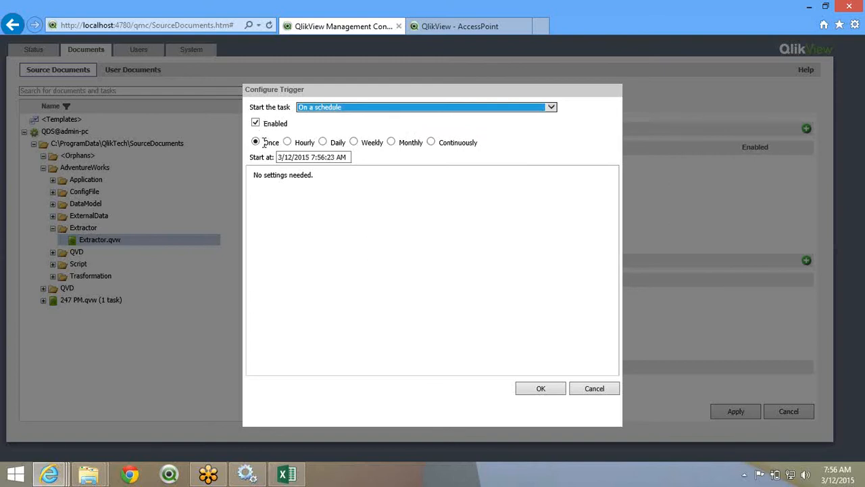
click(323, 142)
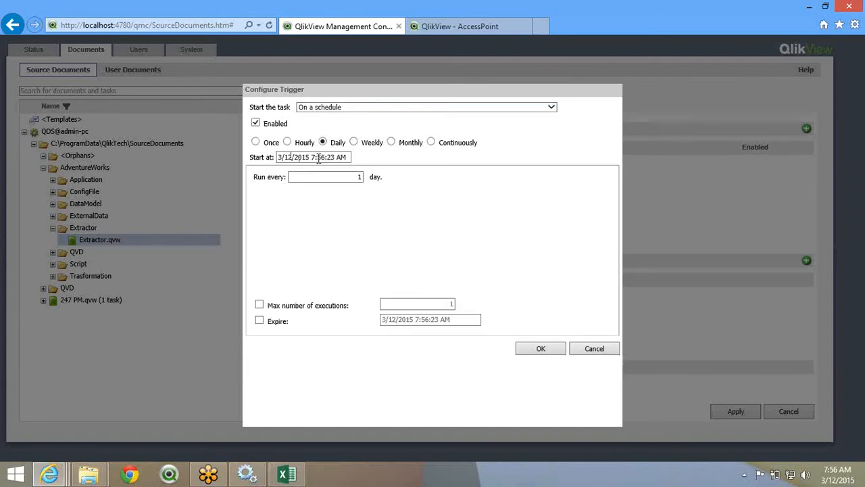
- Set the trigger's start time to 3/12/2015 8:00:00 AM
click(312, 157)
key(BackSpace)
text(8)
double_click(321, 157)
text(00)
key(Right)
key(Delete)
key(Delete)
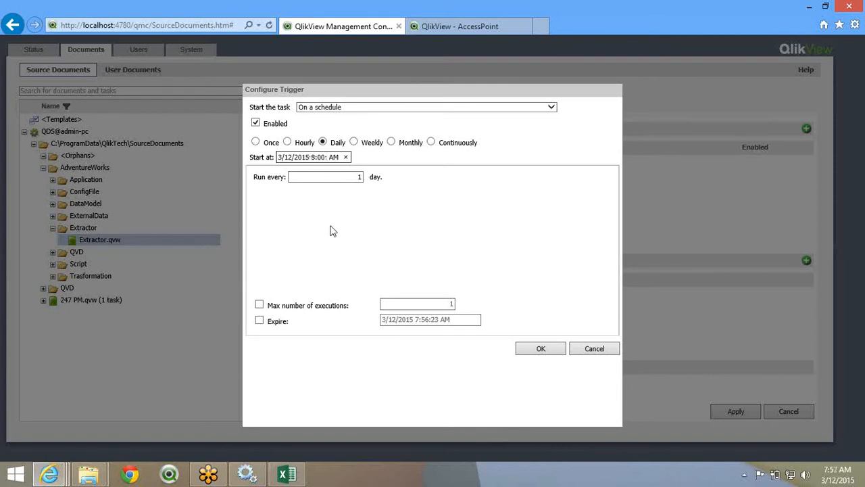
text(00)
- Save the daily 8:00 AM trigger, then add and remove a Task Dependencies row
click(533, 351)
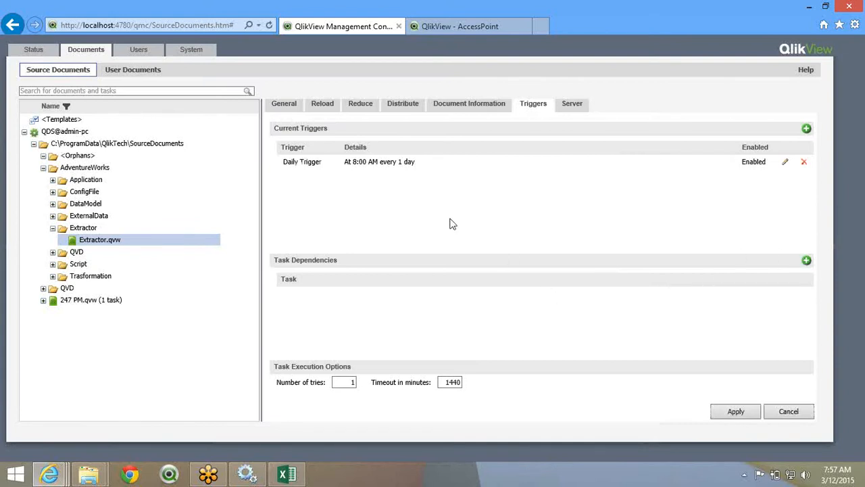
click(808, 261)
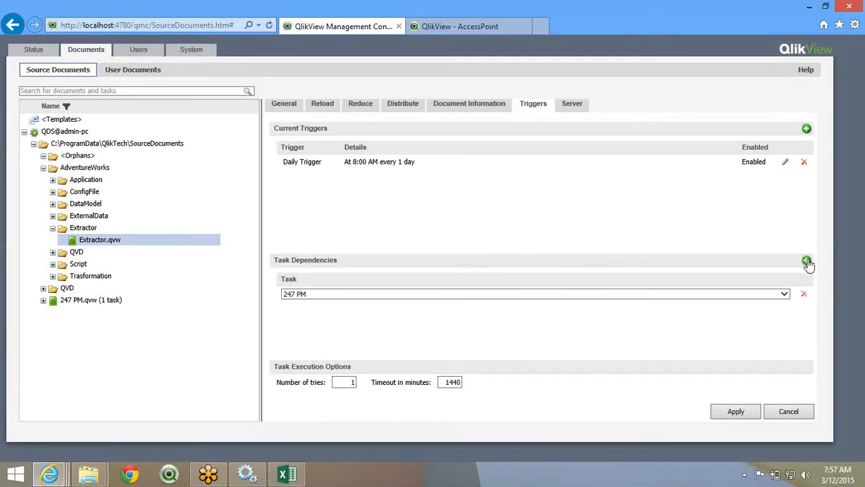
click(427, 299)
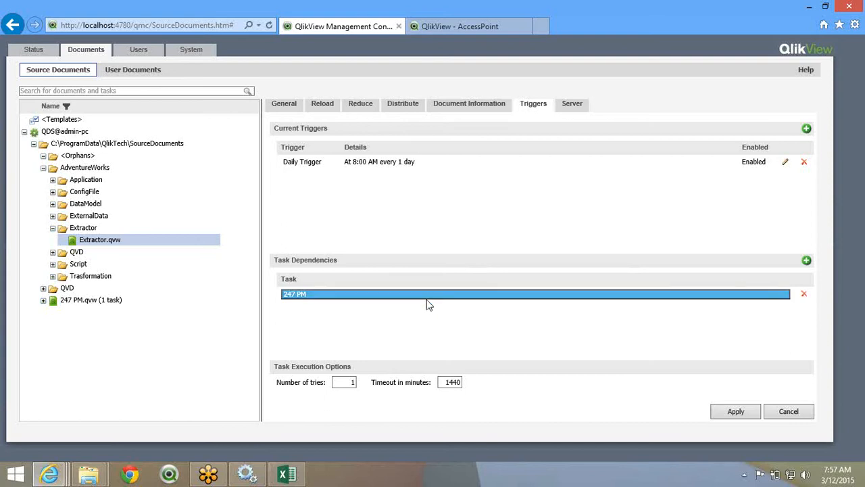
click(804, 293)
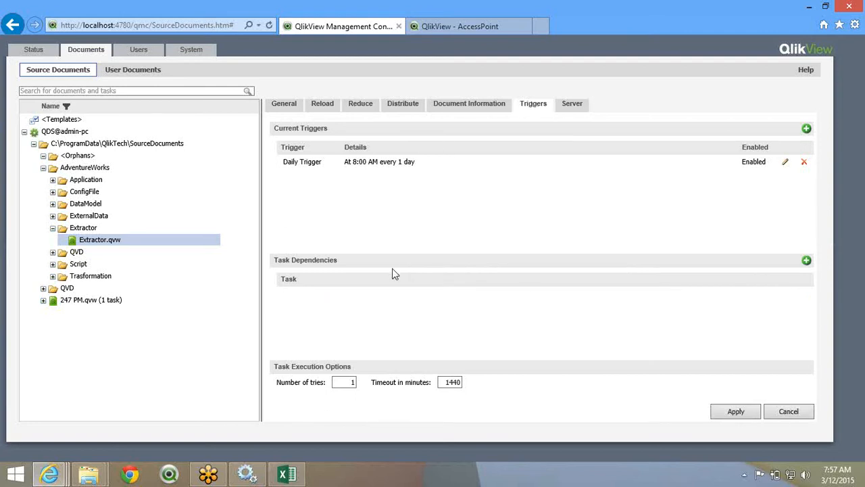
drag(275, 258, 349, 272)
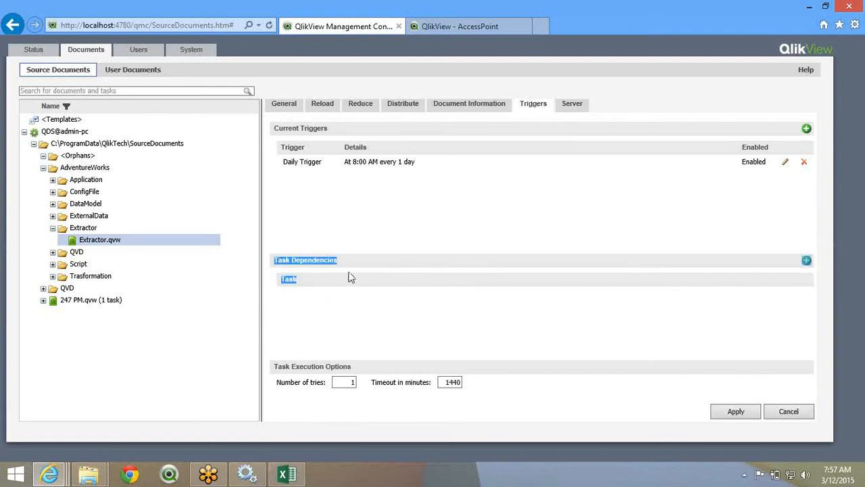
click(435, 192)
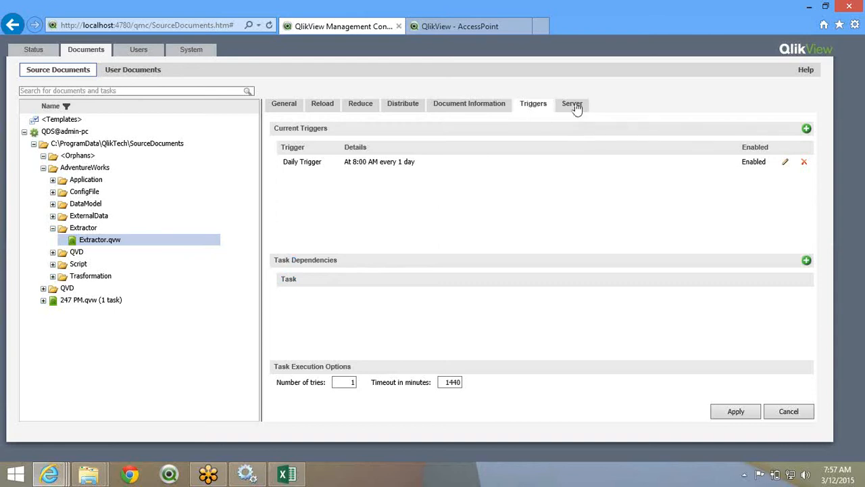
click(634, 31)
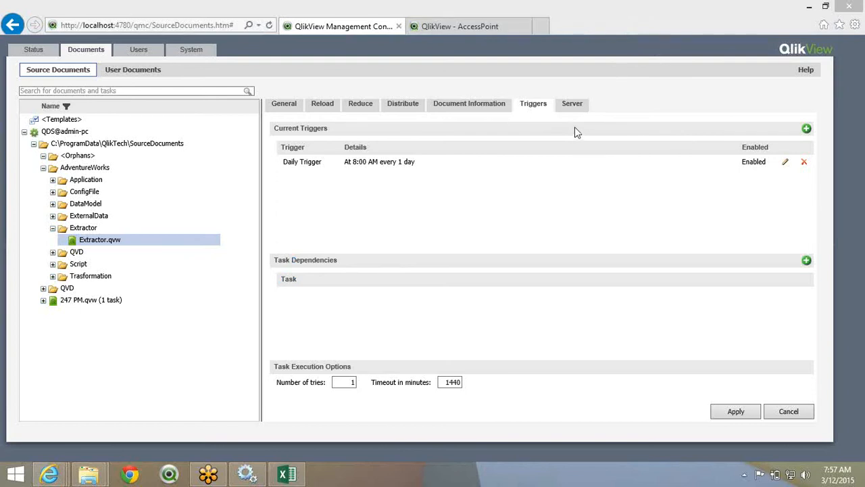
- Switch between the Server and Triggers tabs, ending on Extractor.qvw's Server settings
click(572, 107)
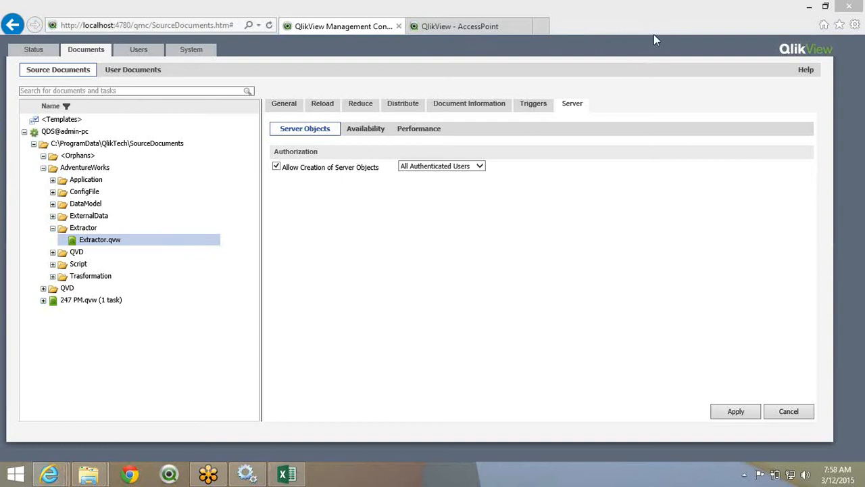
click(382, 150)
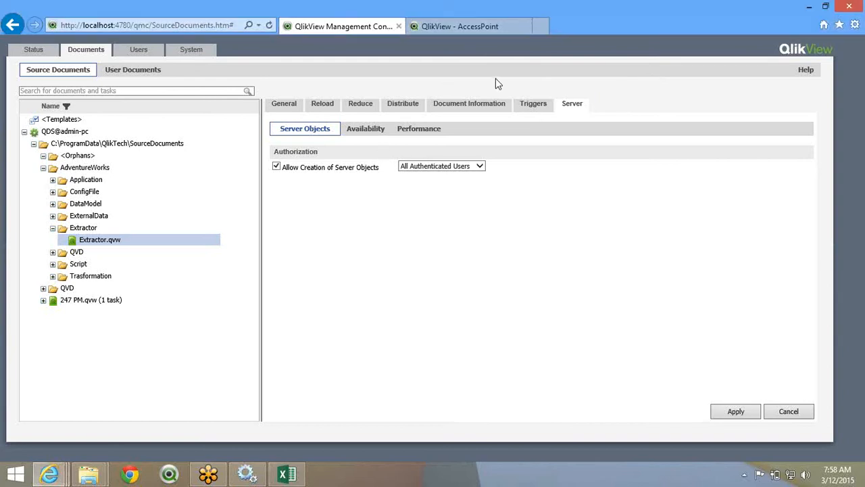
click(528, 104)
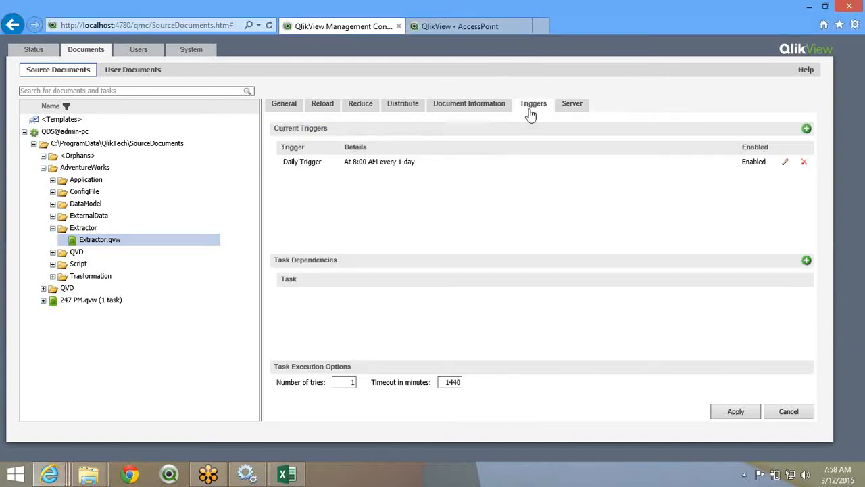
click(569, 106)
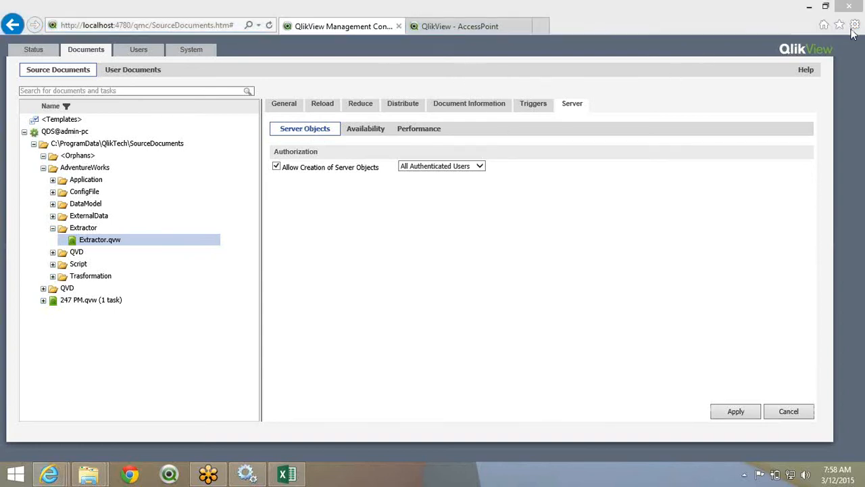
- In AccessPoint, set Category to All and open the Movies Database document
click(474, 30)
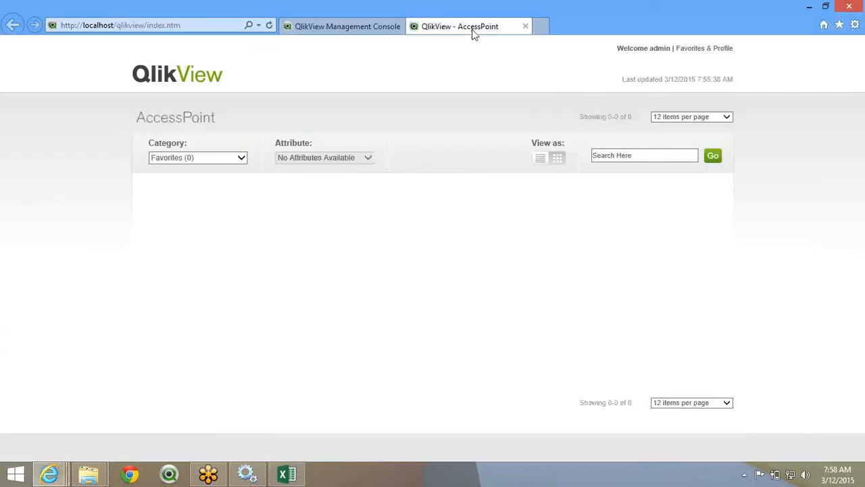
click(184, 160)
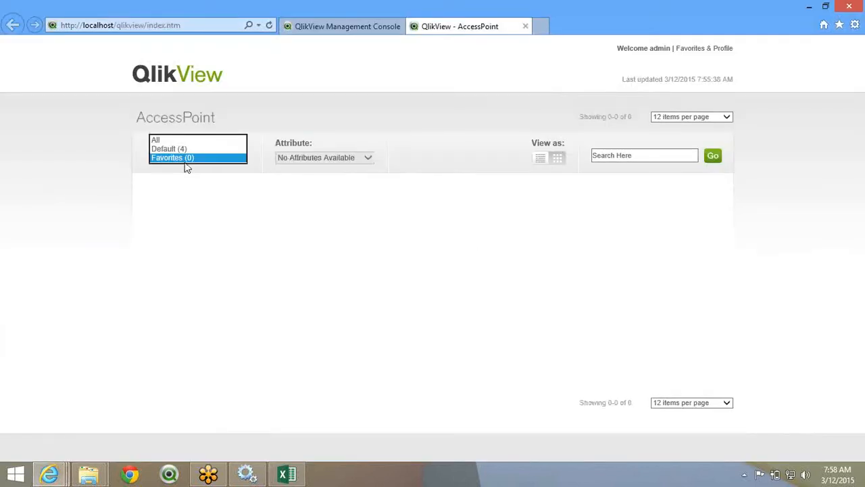
click(181, 140)
click(505, 236)
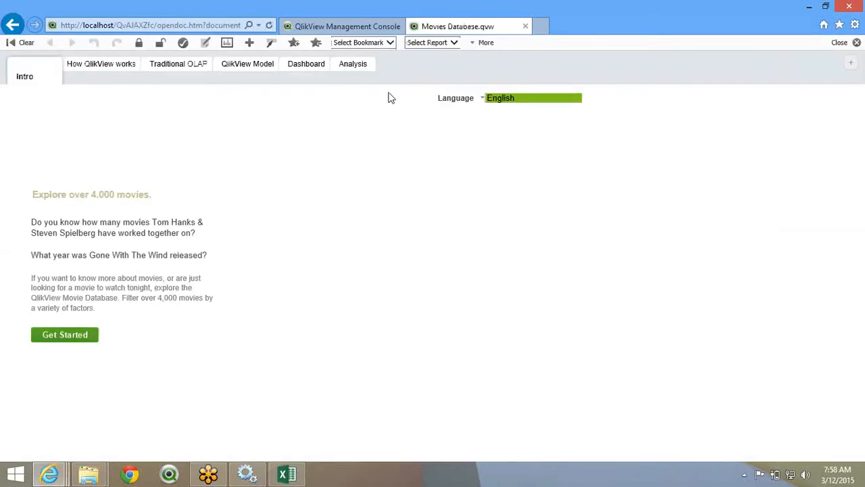
- Add a new blank sheet, Sheet8, to Movies Database via the sheet's context menu
right_click(671, 138)
click(673, 145)
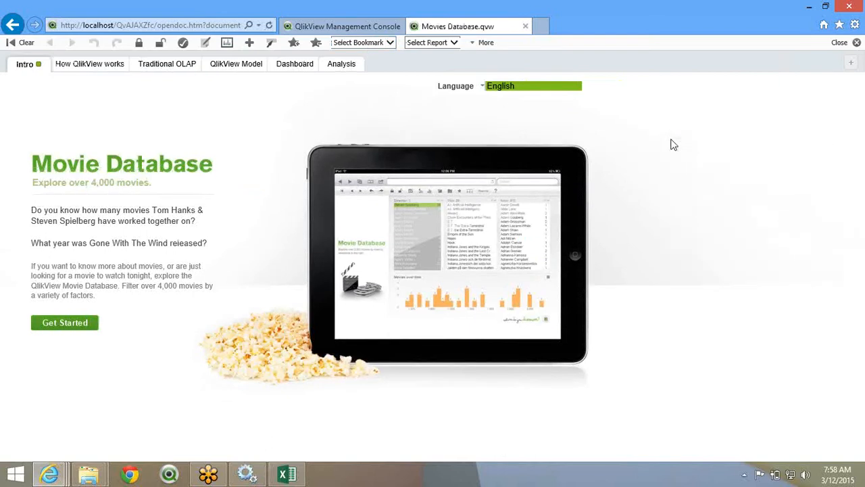
right_click(670, 139)
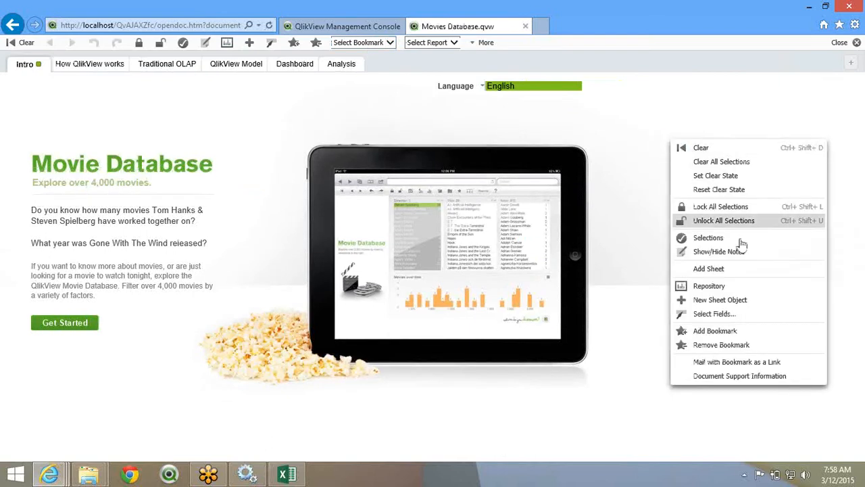
click(742, 274)
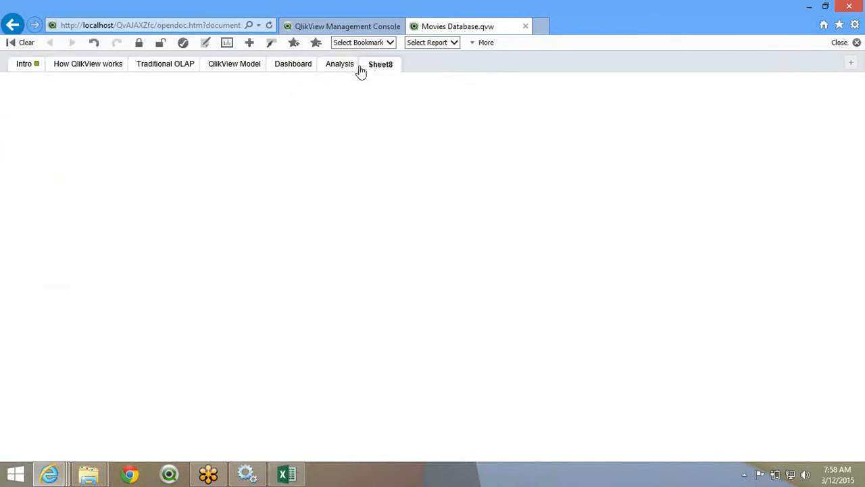
click(328, 68)
click(382, 66)
- In QMC, keep server object creation for All Authenticated Users and view Availability
click(346, 26)
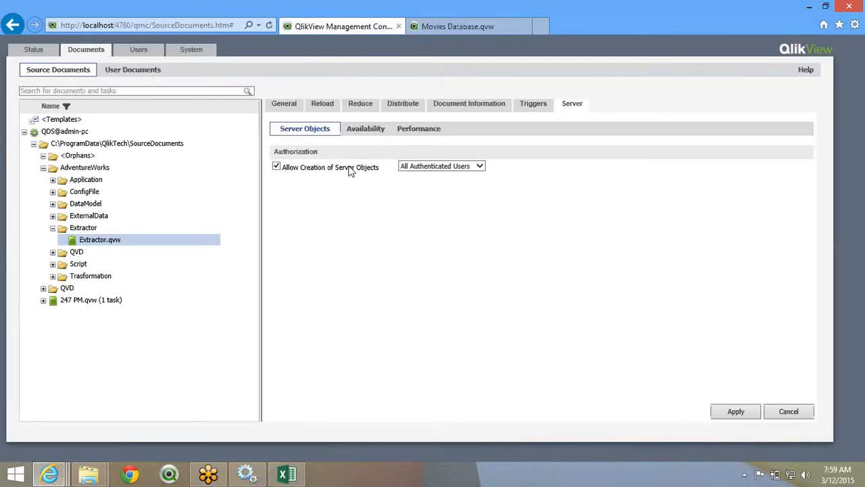
click(419, 168)
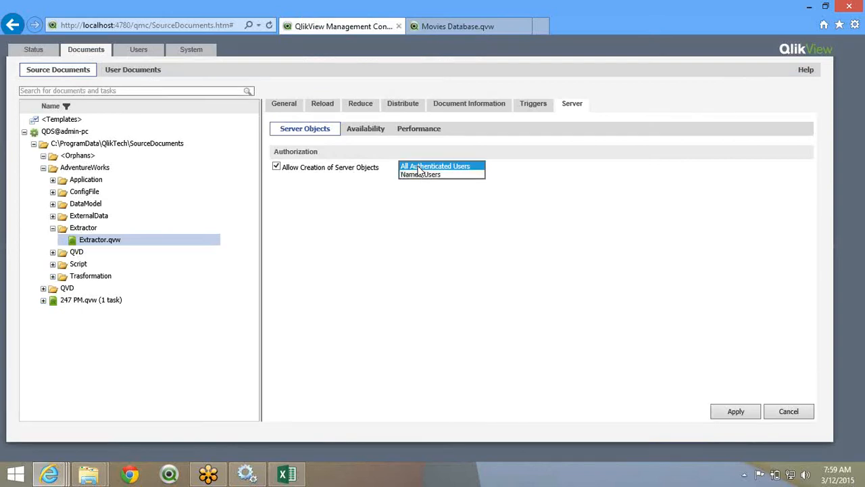
click(338, 220)
click(380, 132)
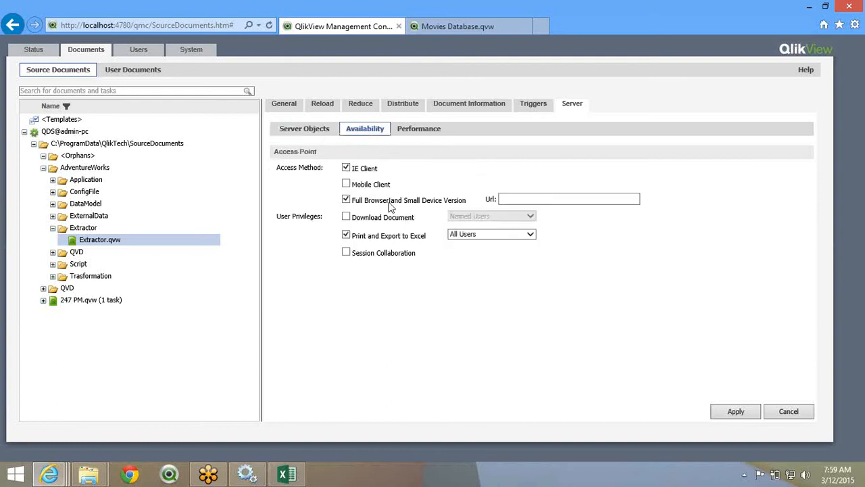
- Enable Mobile Client, Download Document and Session Collaboration for Extractor.qvw, apply, then show its performance settings
click(346, 183)
click(346, 217)
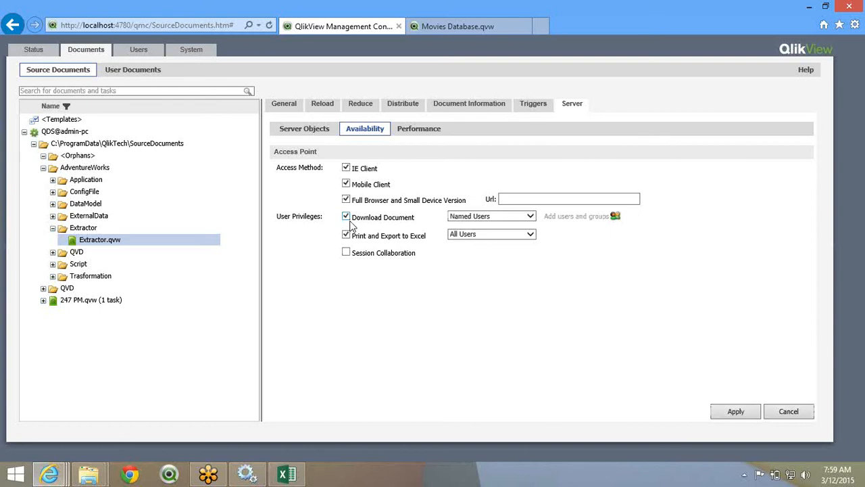
click(346, 252)
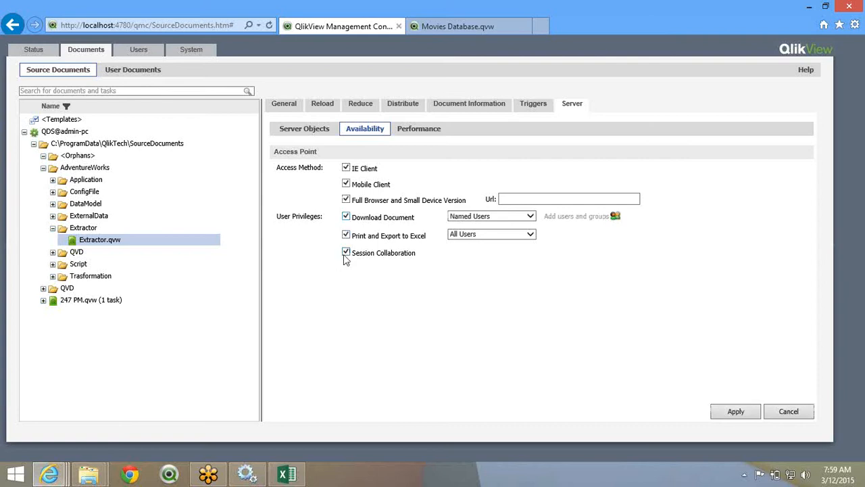
click(732, 416)
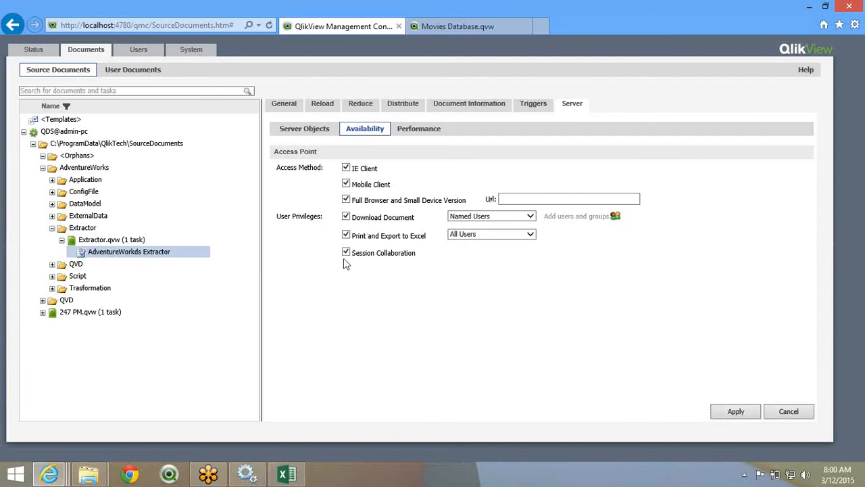
click(418, 132)
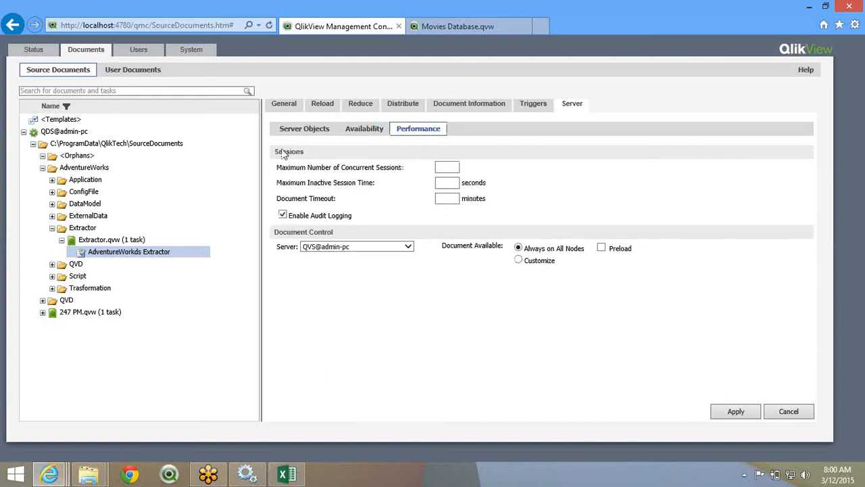
drag(279, 167, 501, 210)
click(500, 210)
drag(278, 169, 436, 168)
click(439, 169)
double_click(352, 187)
triple_click(304, 215)
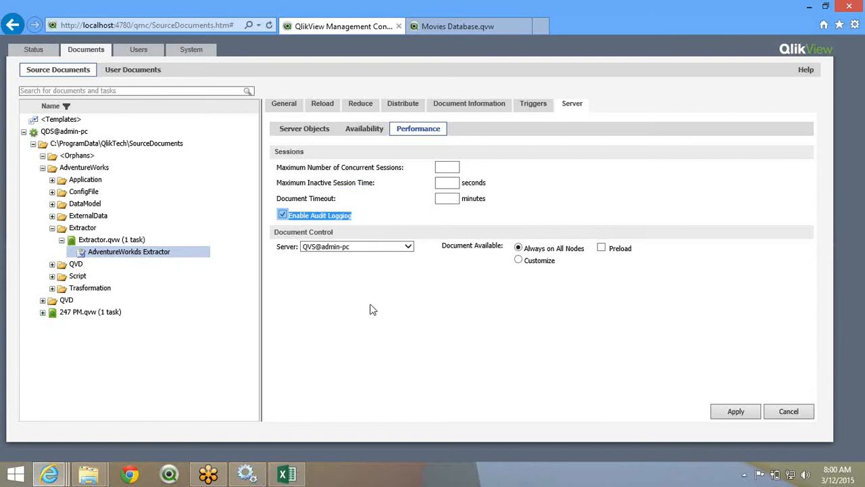
click(335, 214)
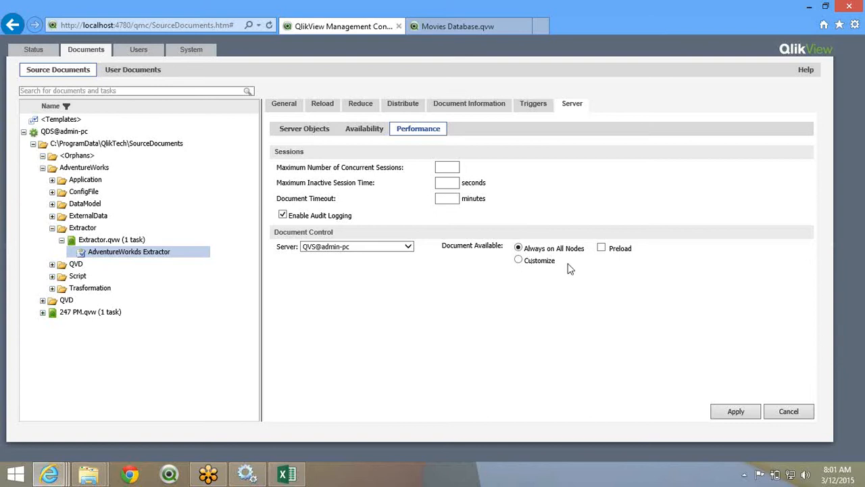
- Turn on Preload under Document Control for Extractor.qvw and apply the setting
click(601, 249)
click(601, 249)
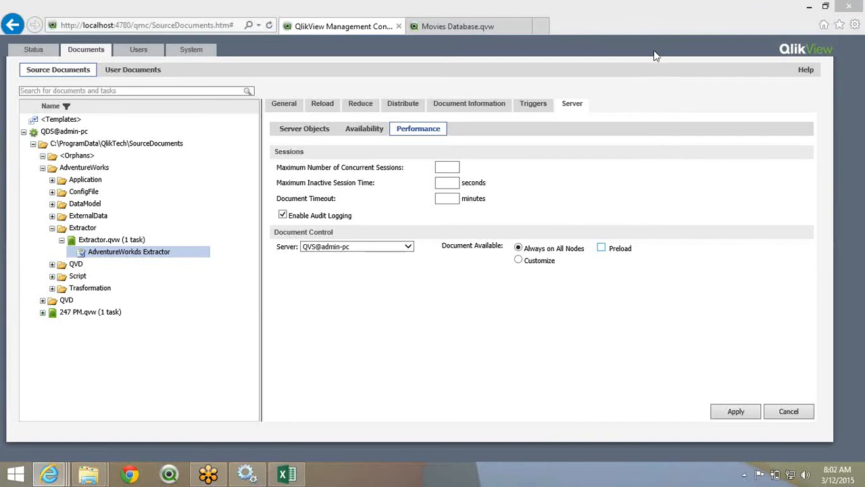
click(602, 249)
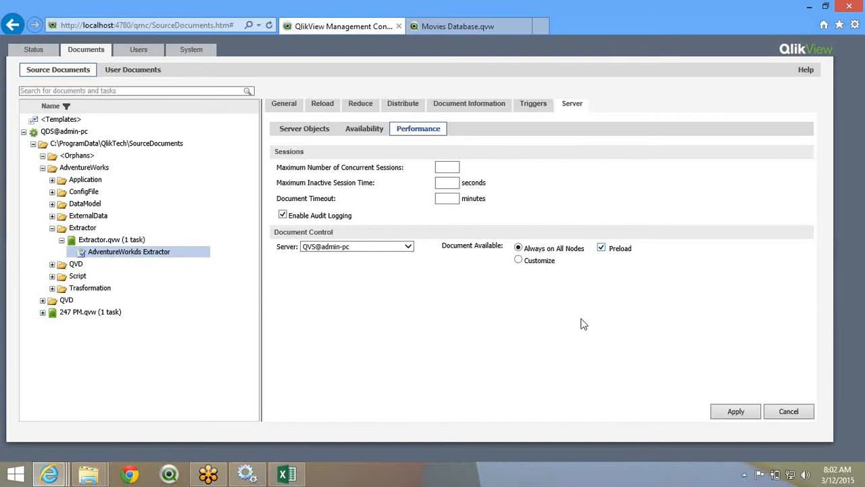
click(743, 417)
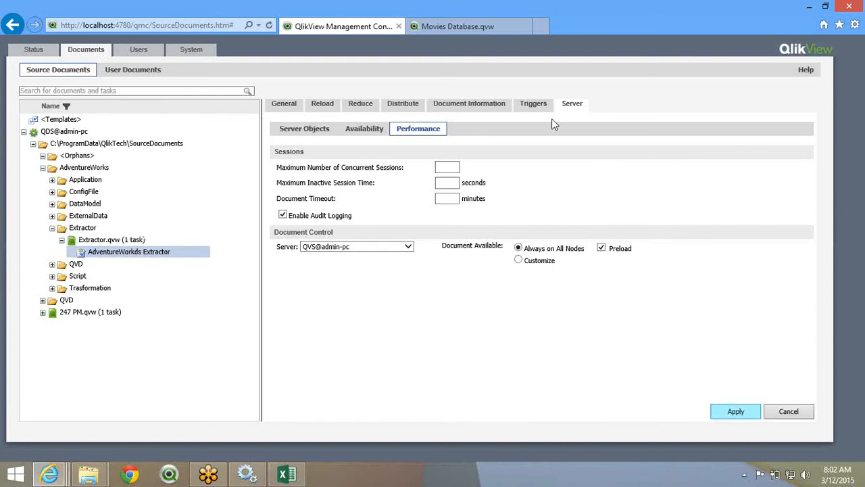
- Change the Extractor's Daily Trigger start time from 8:00 to 8:10 AM and apply
click(534, 111)
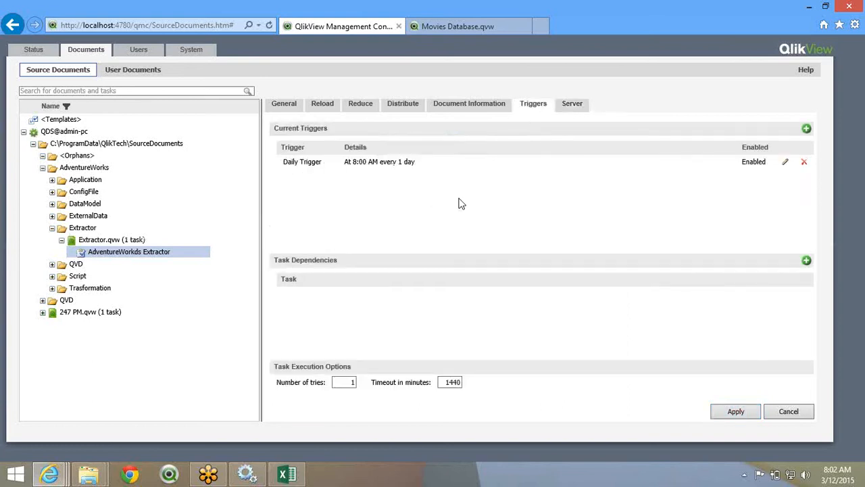
click(785, 162)
double_click(321, 158)
text(10:00 A)
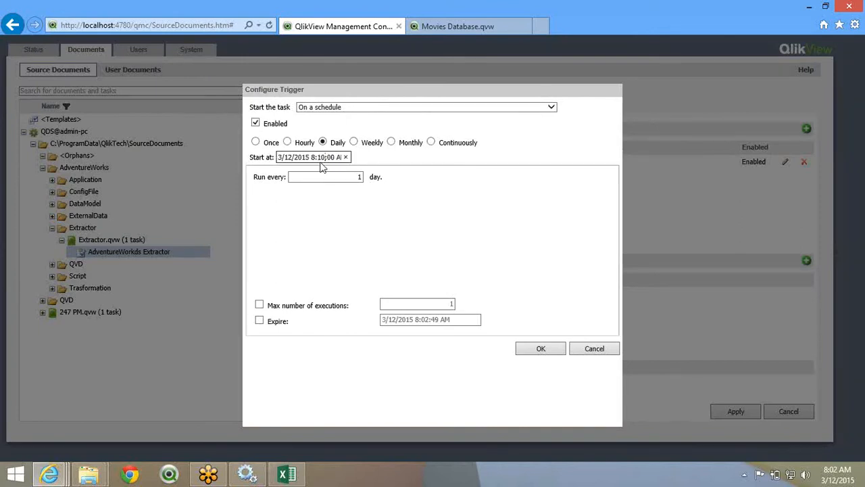
click(540, 351)
click(719, 415)
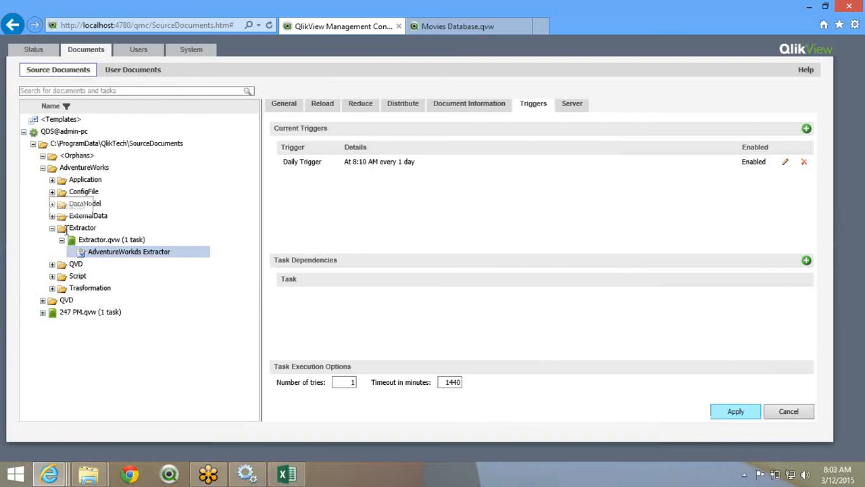
- Expand DataModel and look through a new Datamodel.qvw task's General, Reload, Reduce and Distribute tabs
click(52, 204)
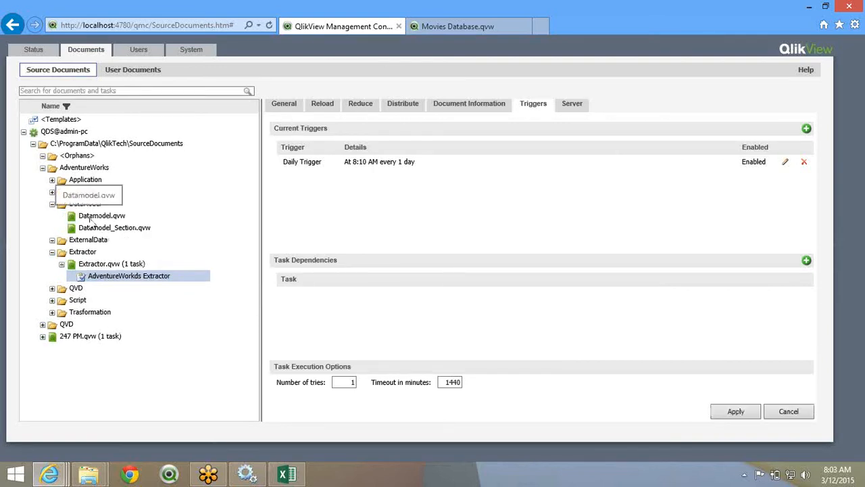
click(95, 215)
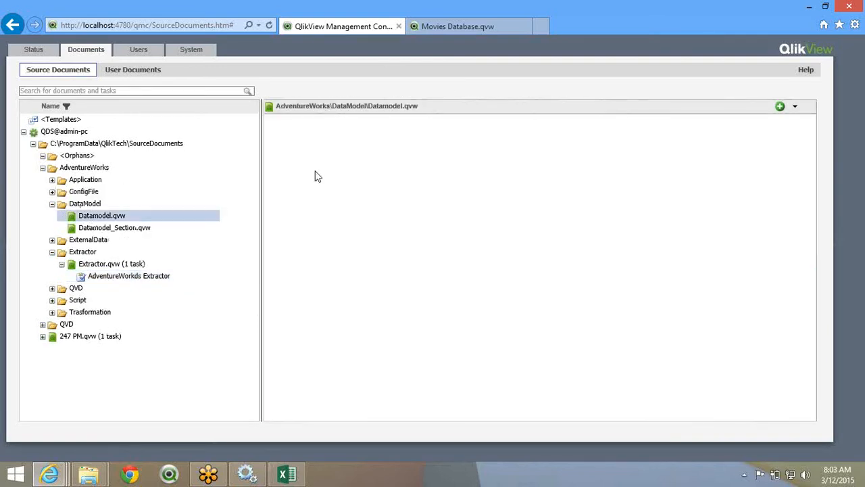
click(780, 106)
click(283, 108)
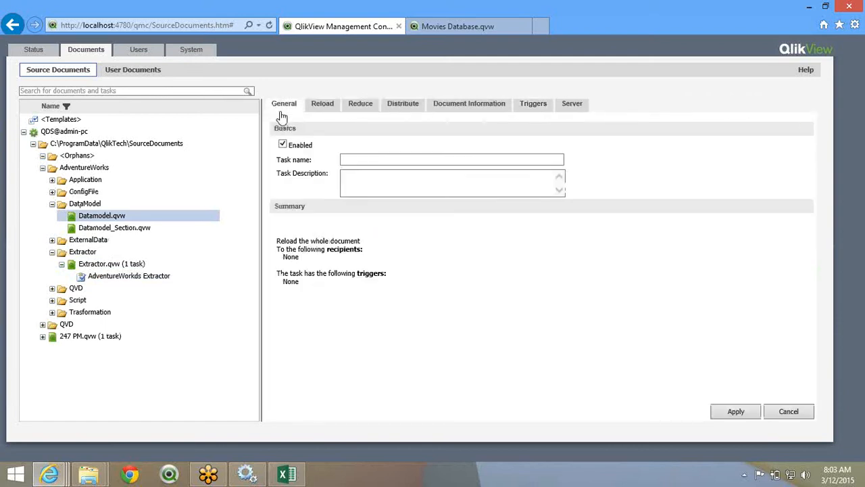
click(325, 106)
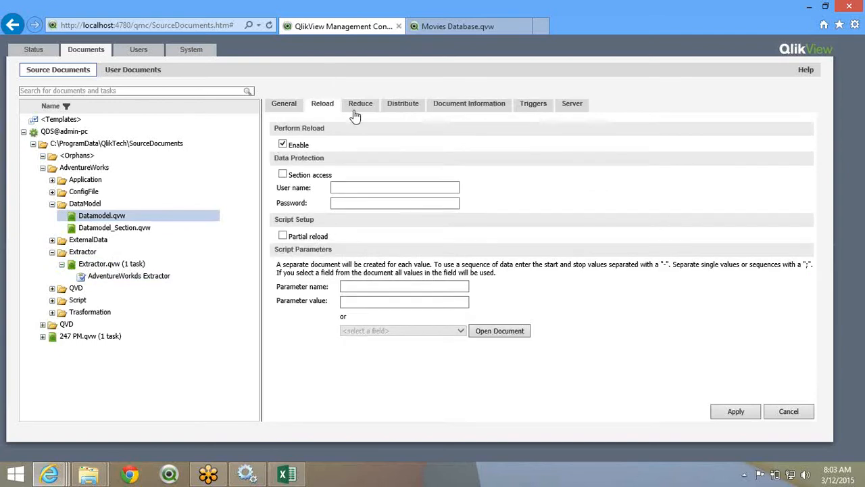
click(355, 109)
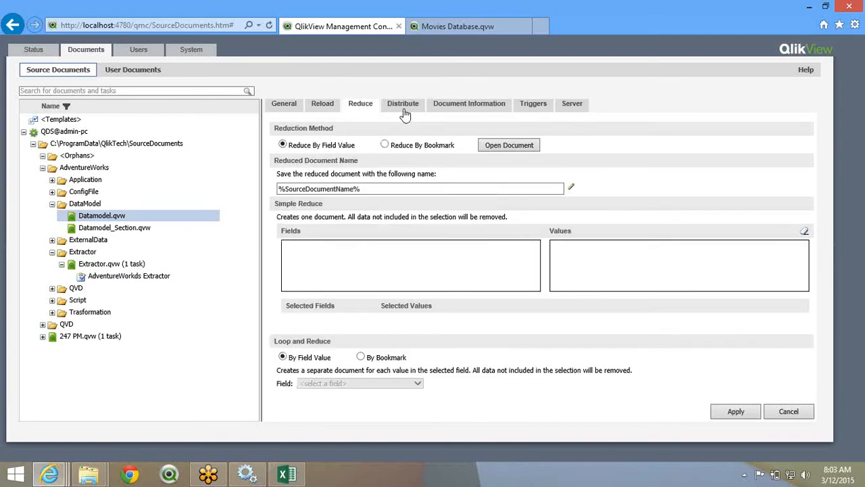
click(404, 109)
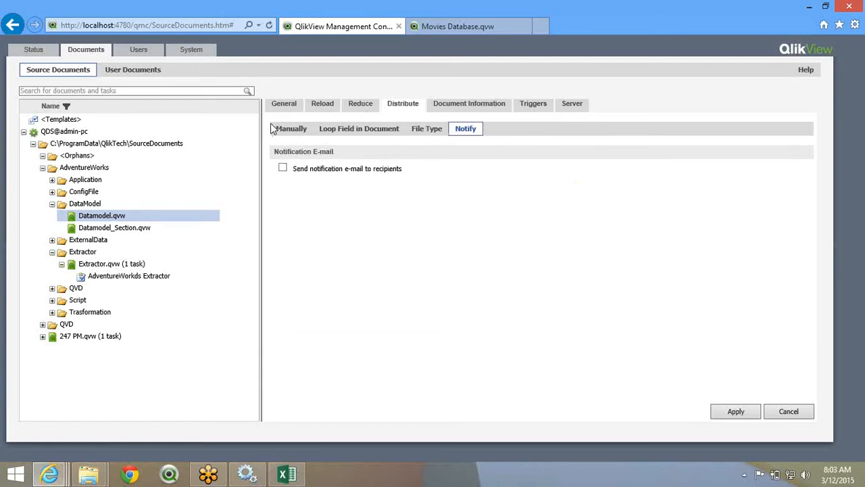
click(288, 131)
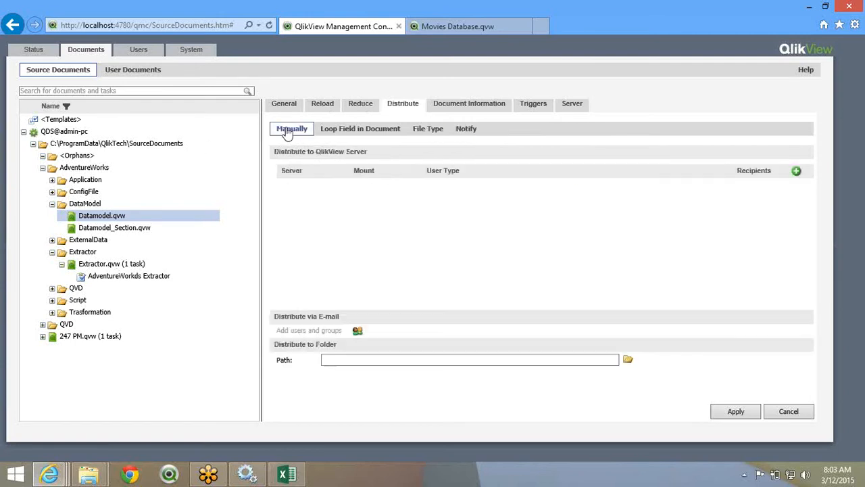
- Delete the QVS@admin-pc distribution row from the AdventureWorks Extractor task and apply
click(119, 280)
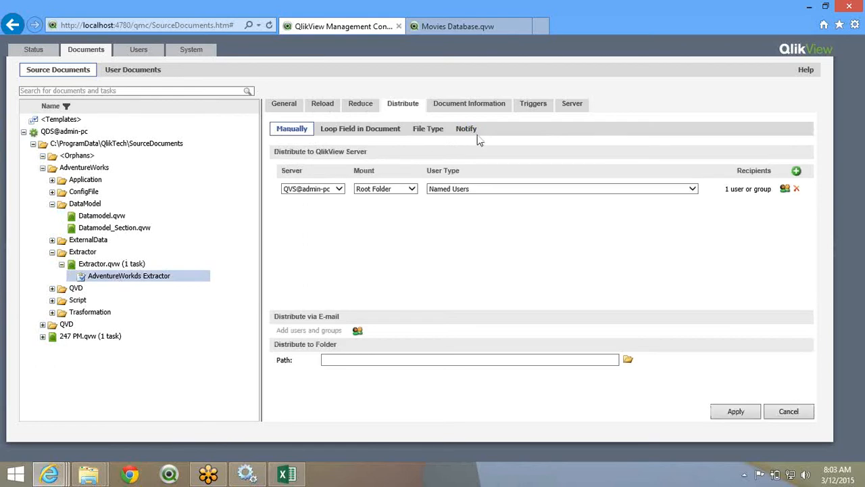
click(798, 191)
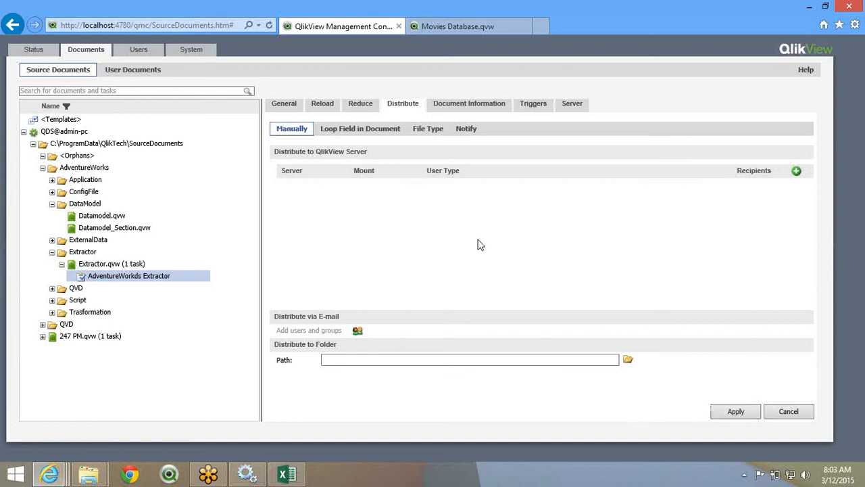
click(742, 412)
- Start a new task for Datamodel.qvw and review its settings tabs through Document Information
click(101, 216)
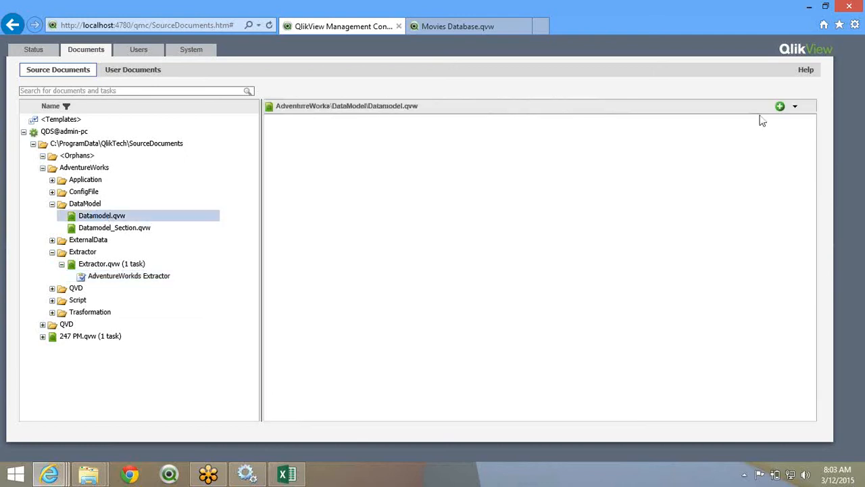
click(780, 108)
click(284, 109)
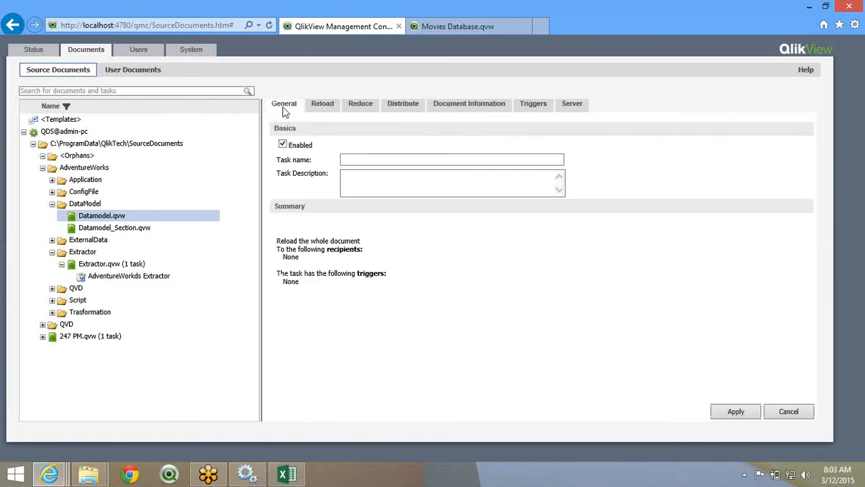
click(334, 107)
click(369, 110)
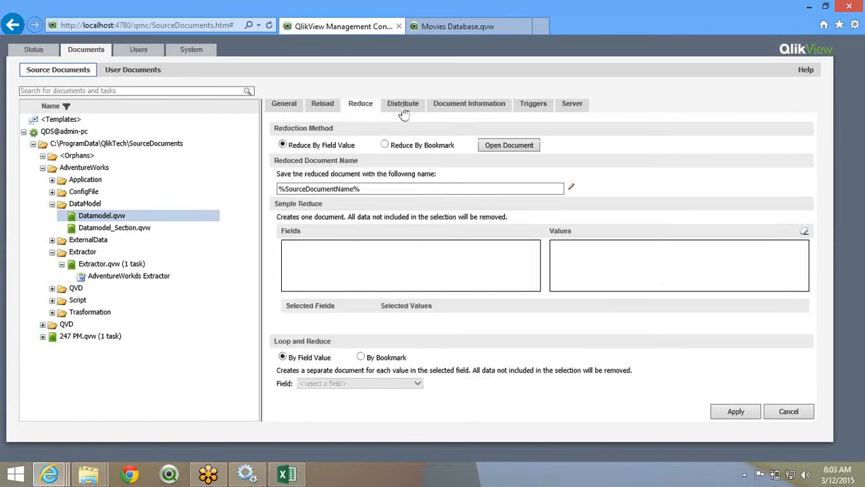
click(401, 112)
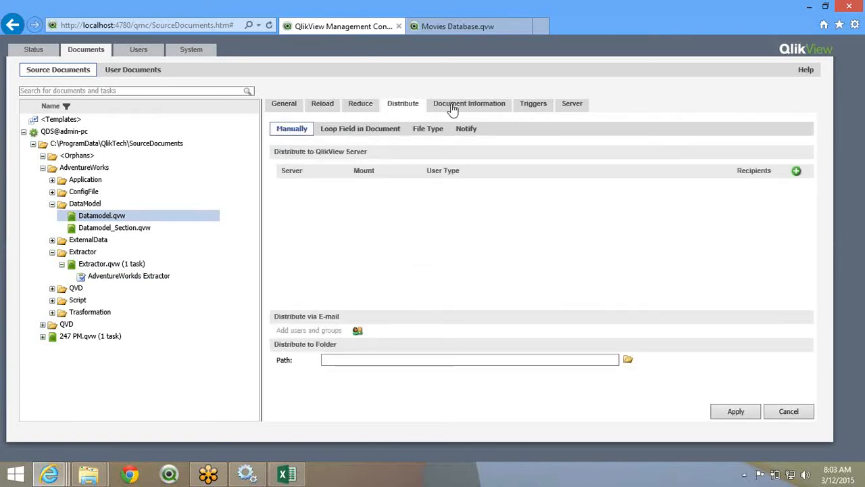
click(499, 106)
click(530, 106)
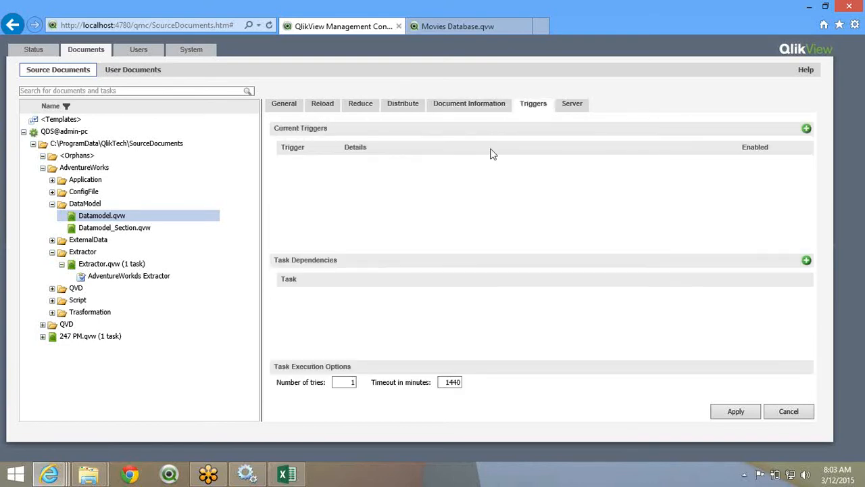
- Add an 'On event from another task' trigger waiting for AdventureWorks Extractor to succeed
click(805, 129)
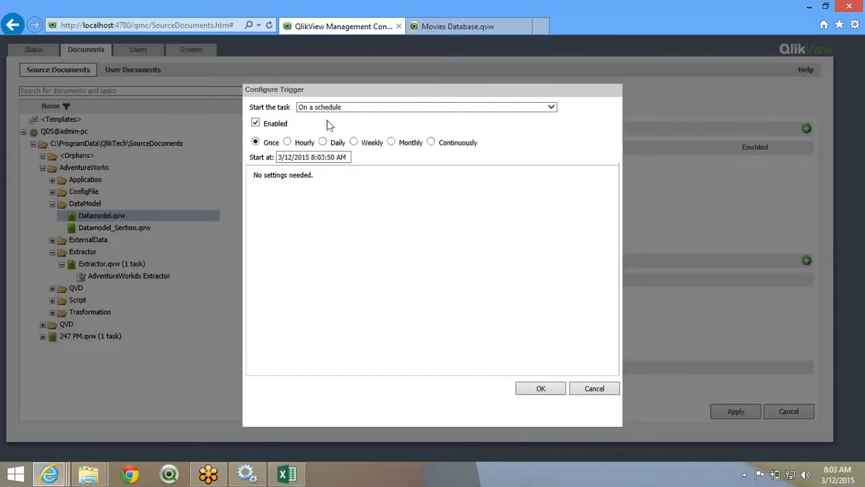
click(342, 108)
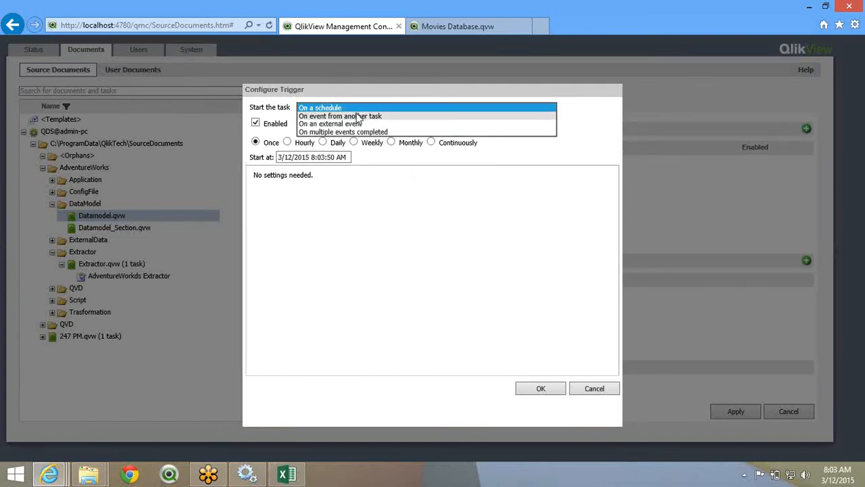
click(339, 117)
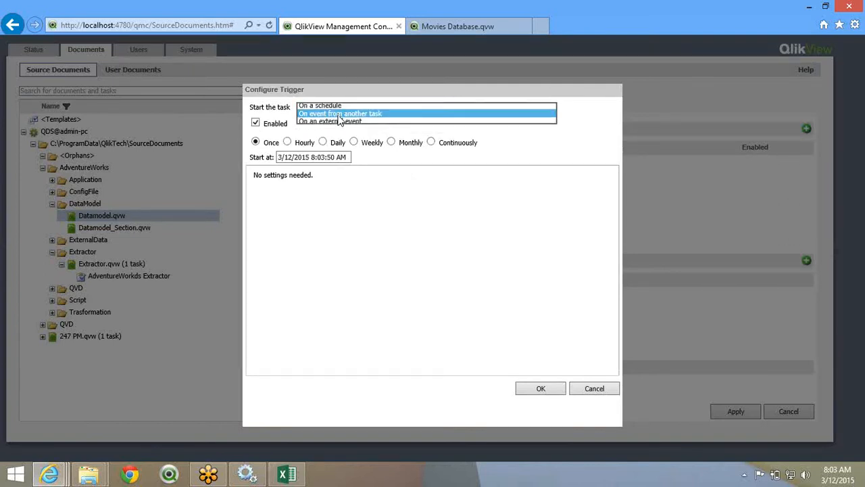
click(286, 168)
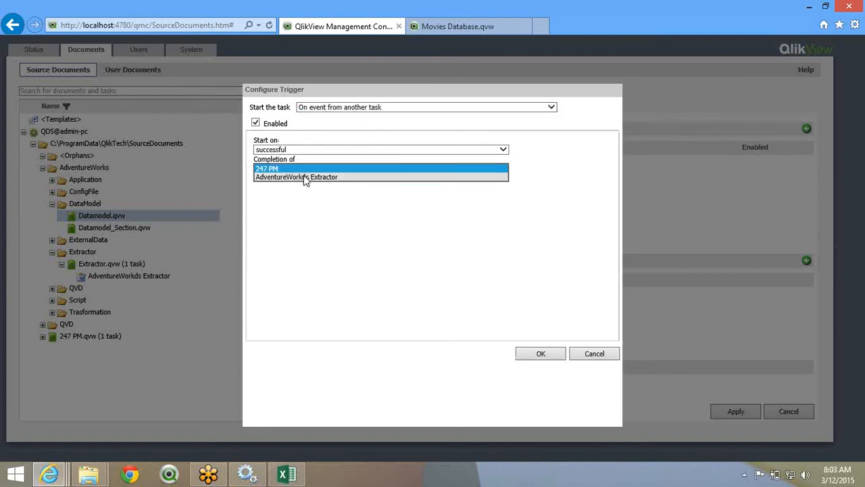
click(305, 177)
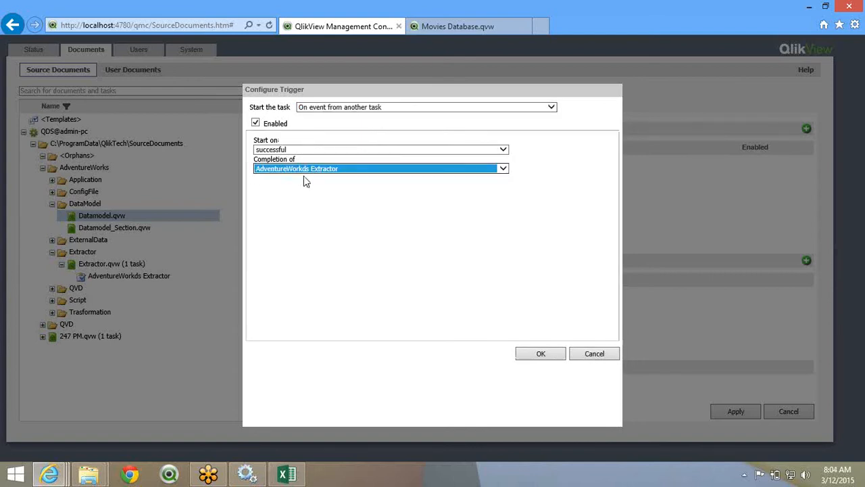
click(305, 181)
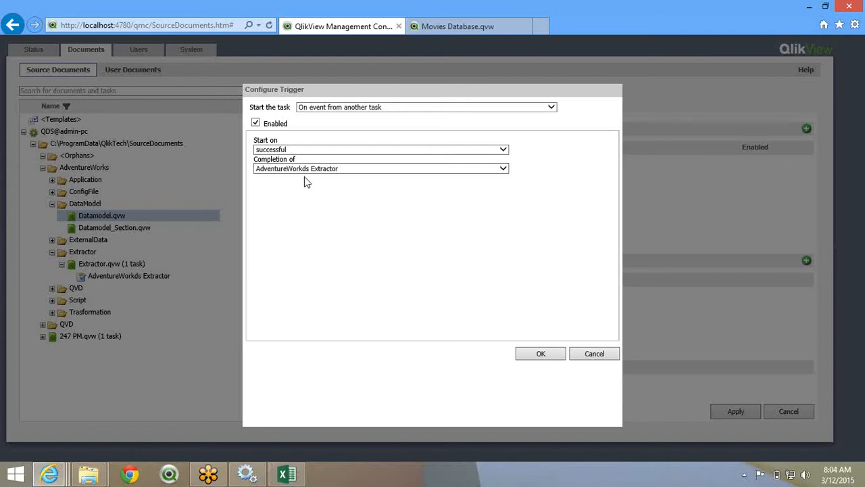
click(549, 354)
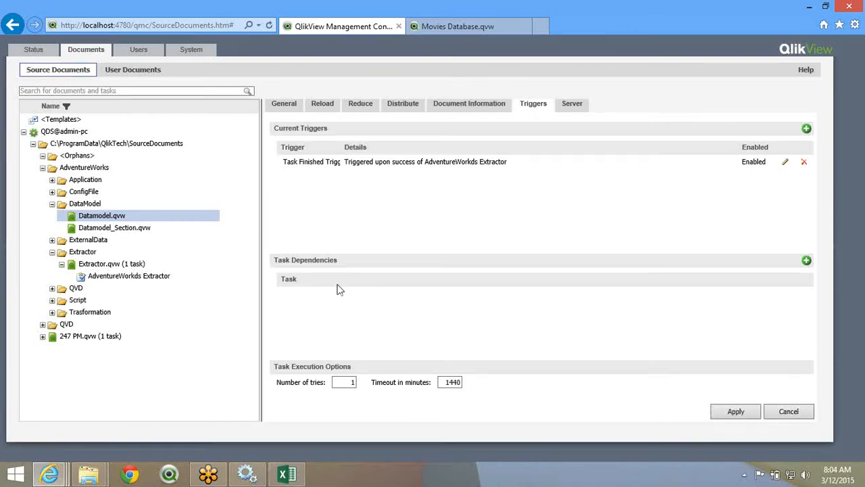
- Create an AdventureWorks_APP.qvw task distributing to Named Users, adding the Qlikview account found via *qlik*
click(52, 180)
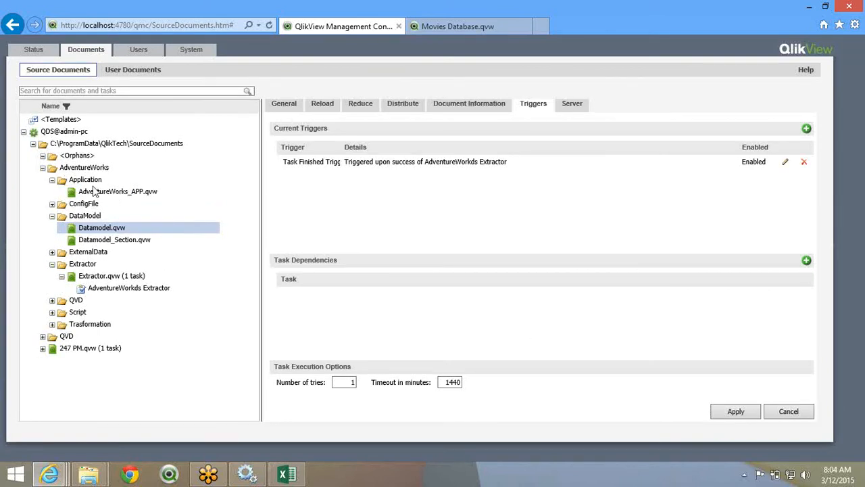
click(94, 191)
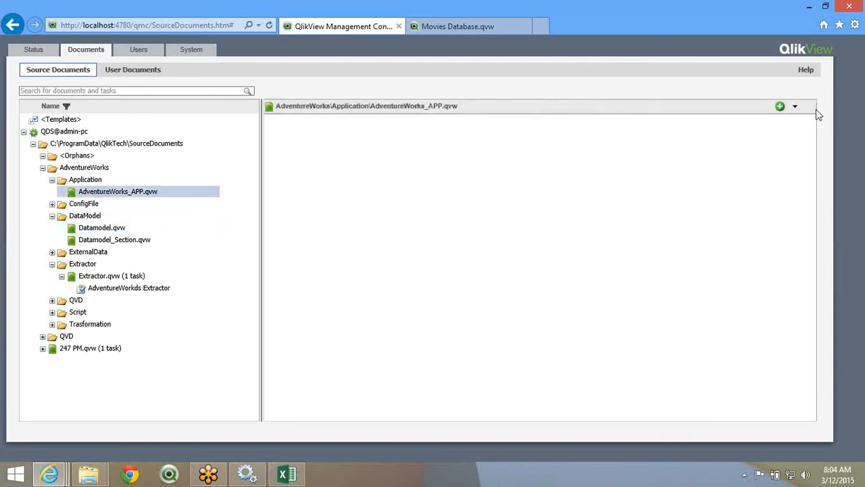
click(781, 109)
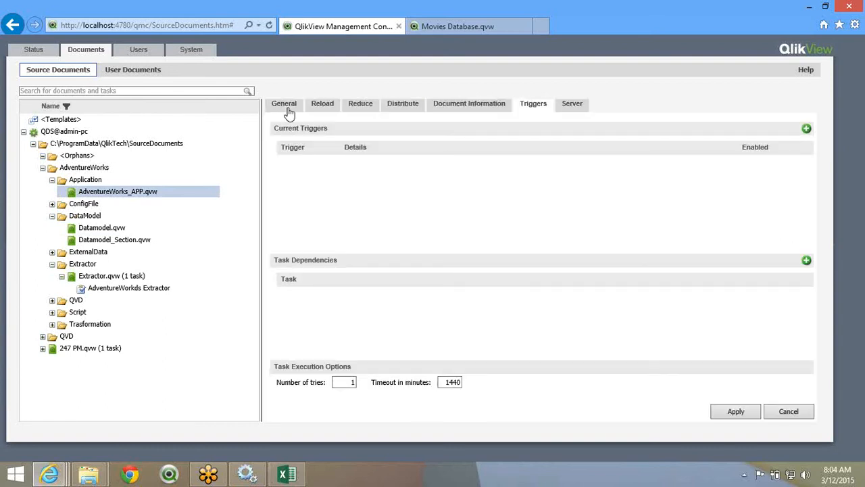
click(403, 105)
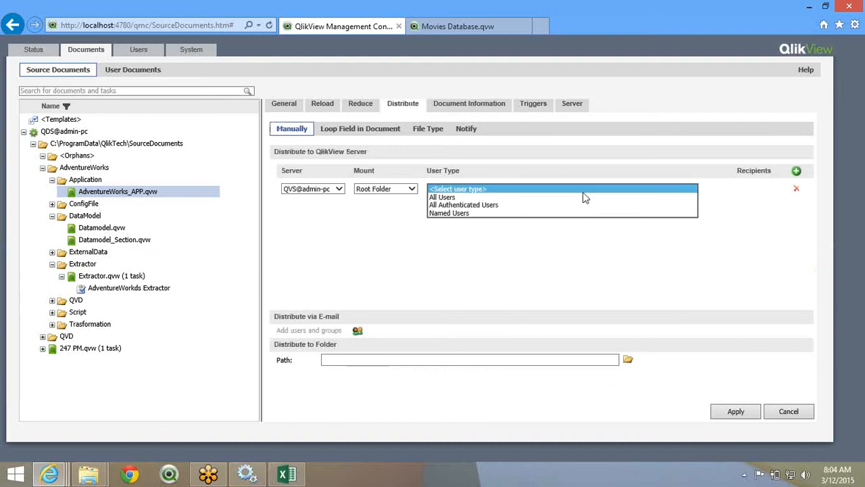
click(530, 212)
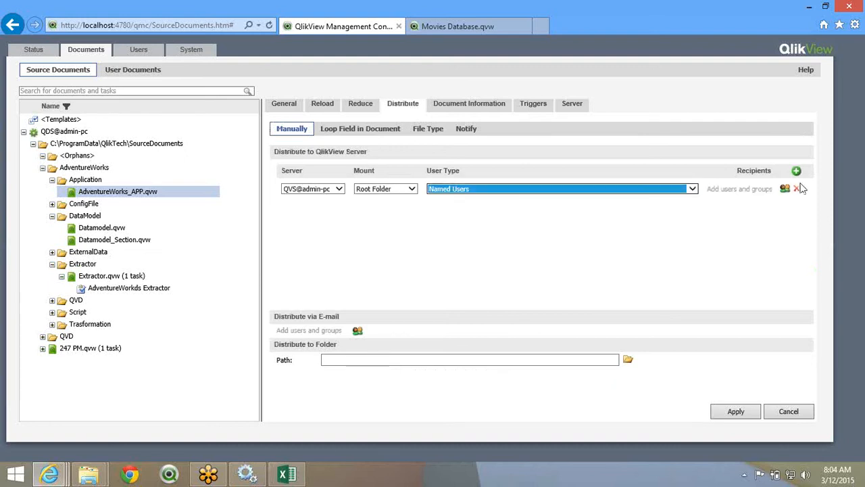
click(785, 189)
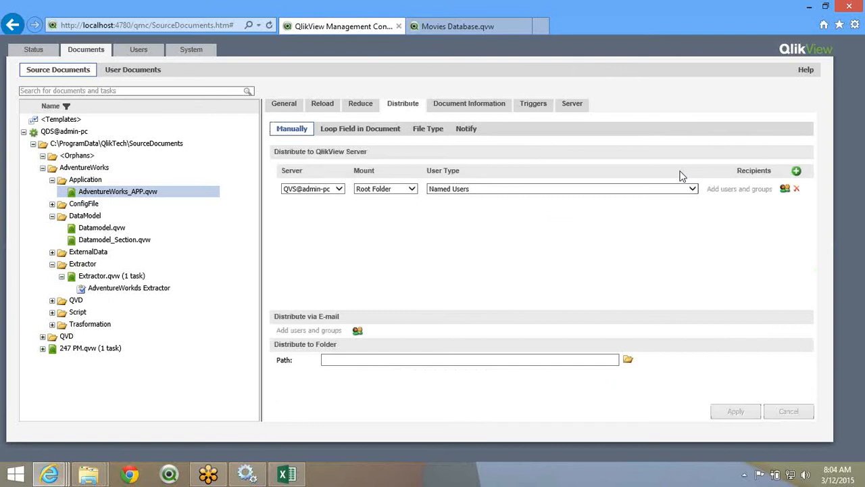
text(*qlik*)
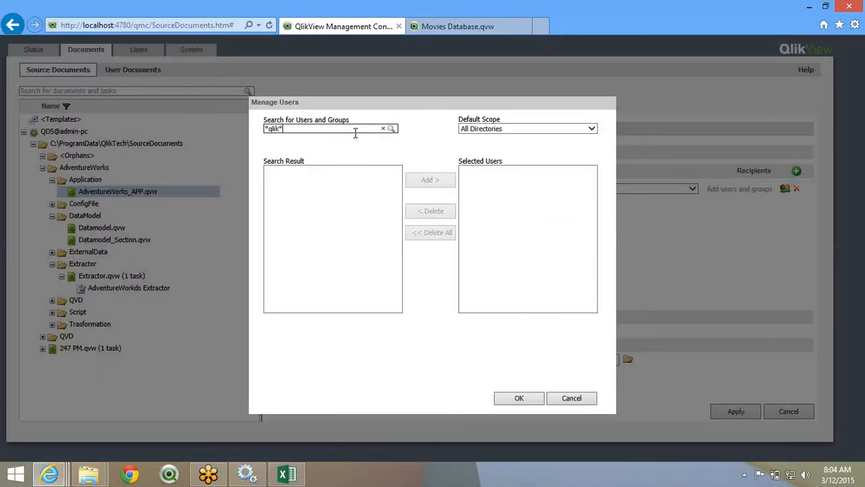
click(390, 129)
double_click(346, 169)
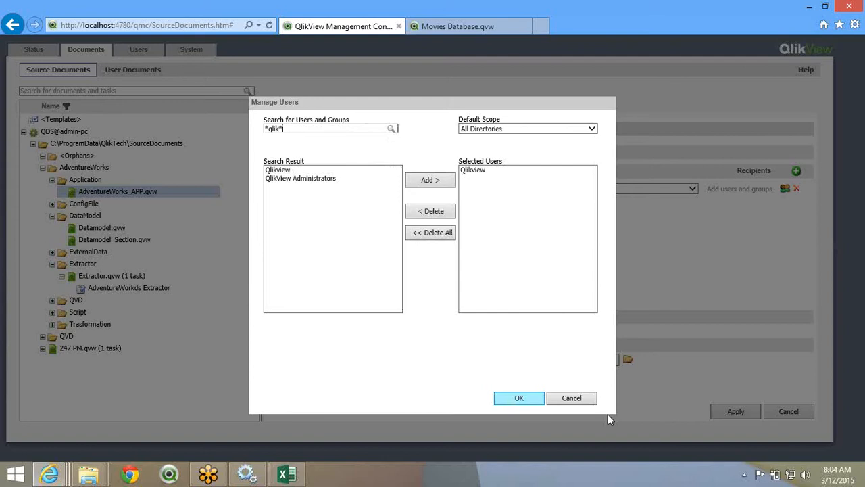
key(Return)
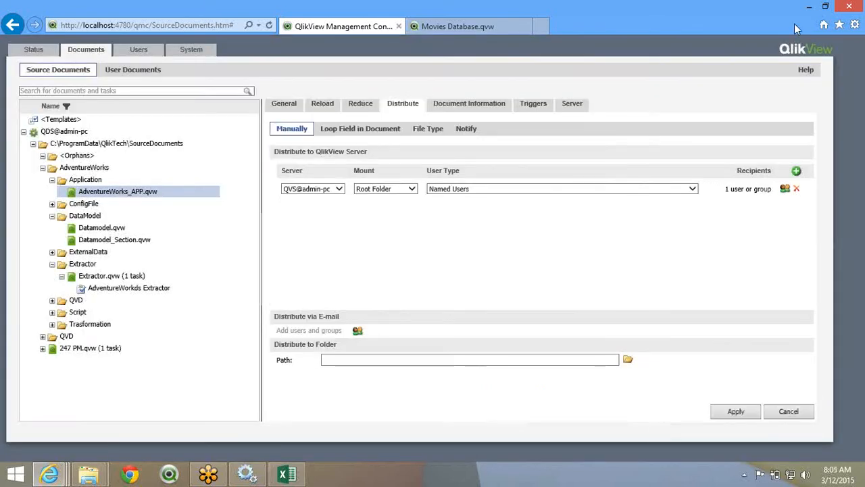
- Add the admin account found via *admin* as a second recipient and apply the distribution
click(786, 193)
text(*admin*)
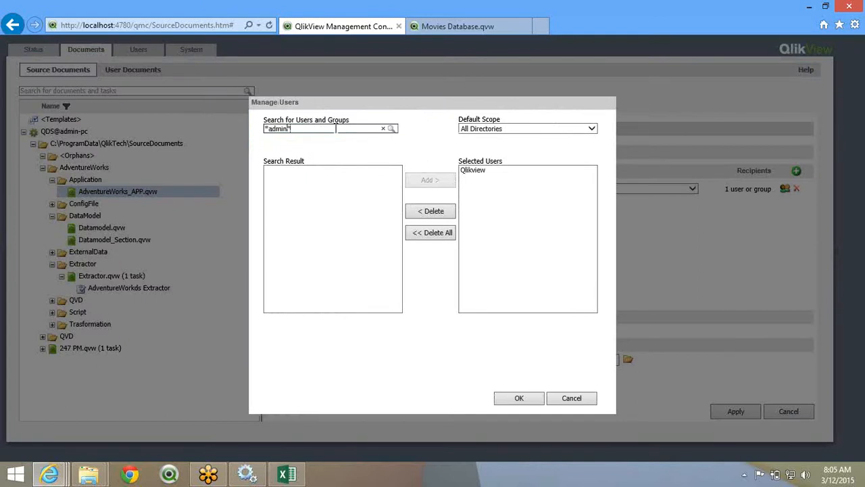
click(395, 132)
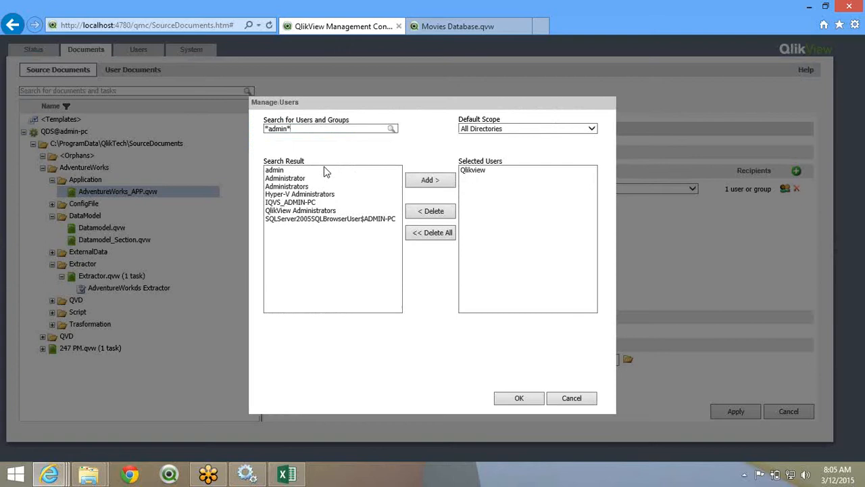
click(324, 170)
click(407, 183)
click(519, 400)
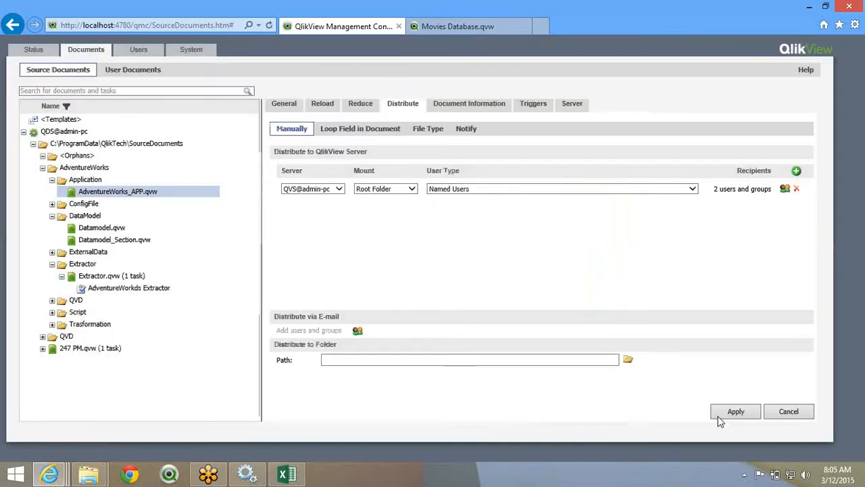
click(718, 414)
- Add an on-event trigger to the app task that waits for the 247 PM task
click(507, 106)
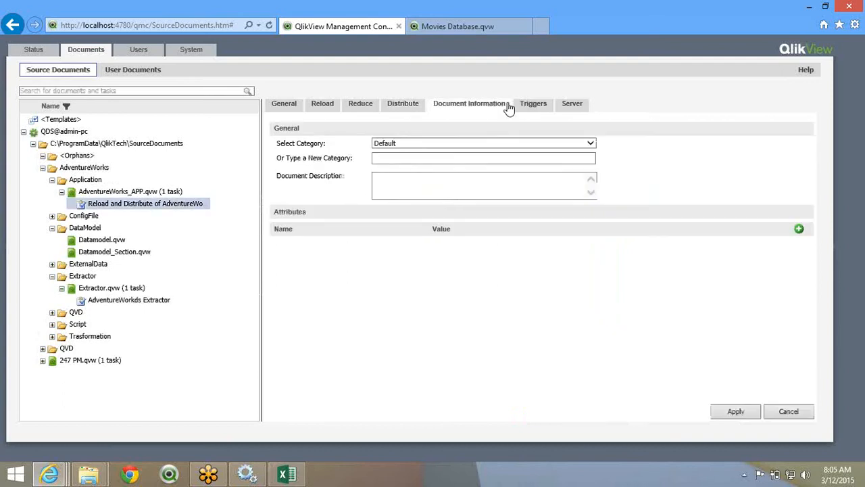
click(524, 105)
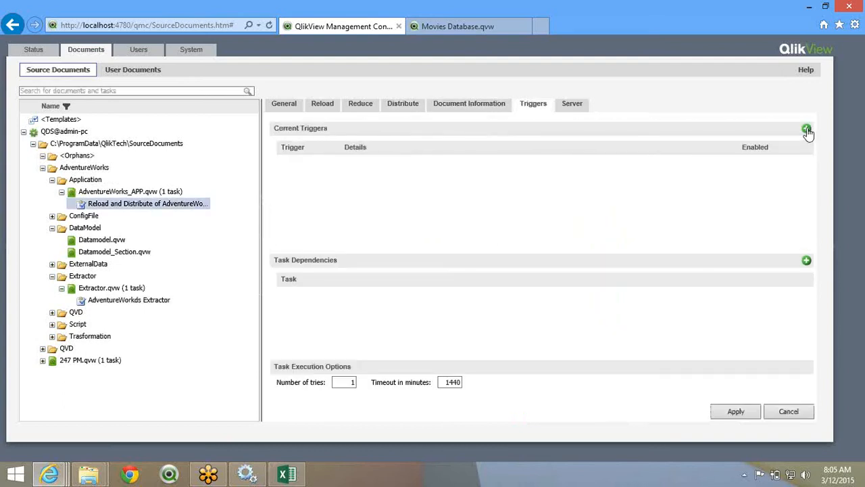
click(806, 129)
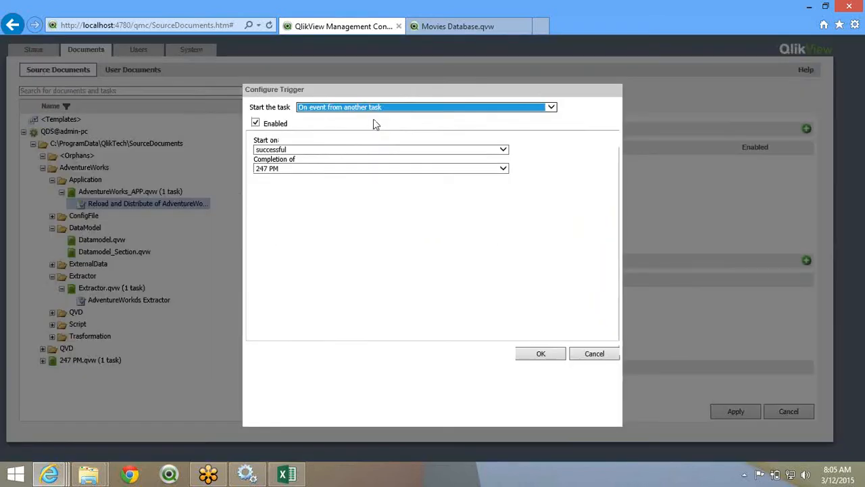
click(302, 169)
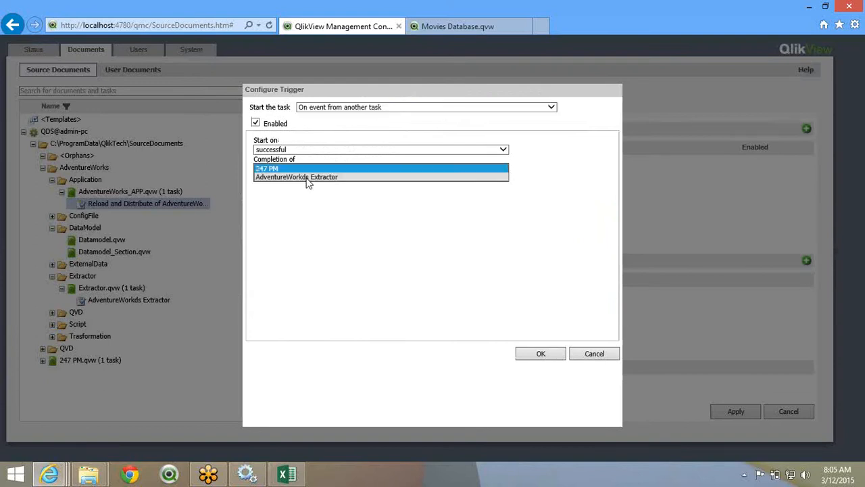
click(318, 206)
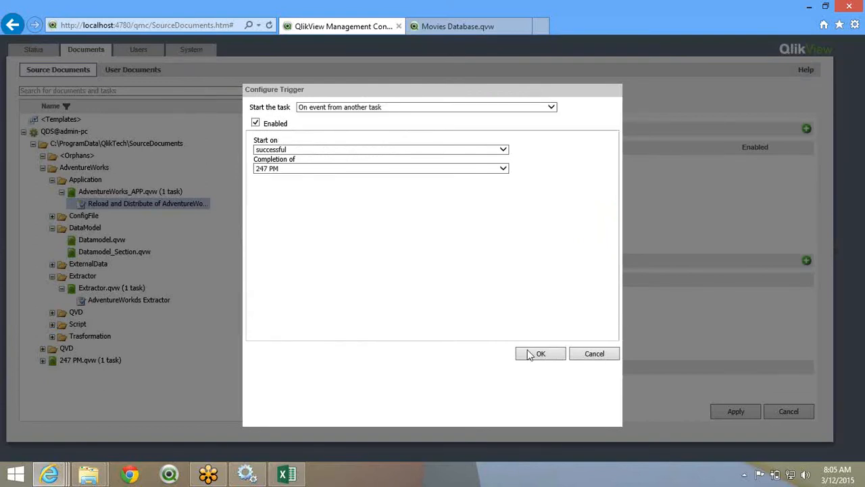
click(558, 358)
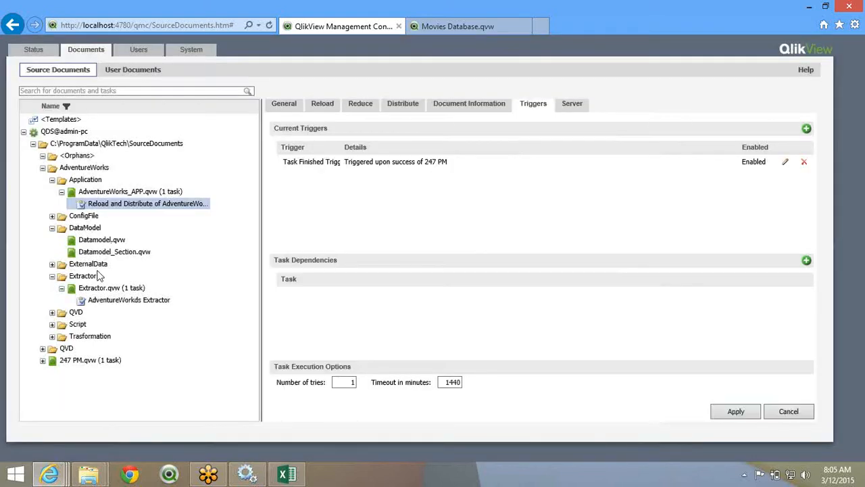
- Create a Datamodel.qvw task triggered by AdventureWorkds Extractor finishing, and apply it
click(101, 240)
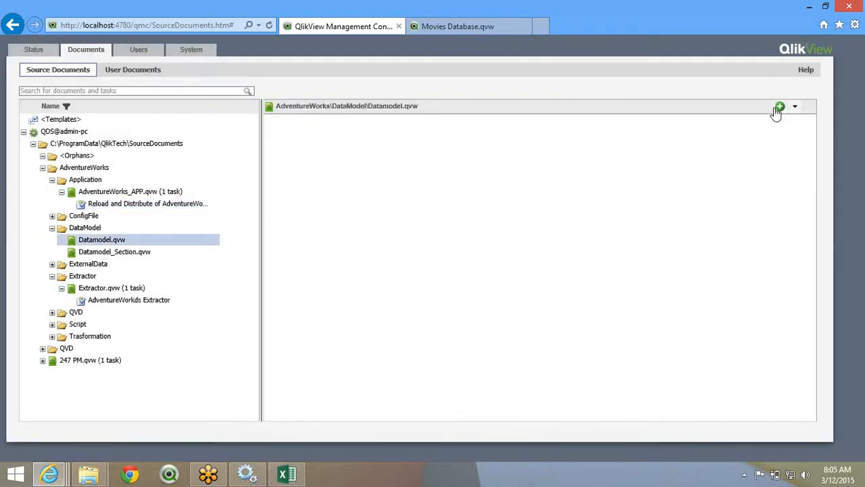
click(779, 108)
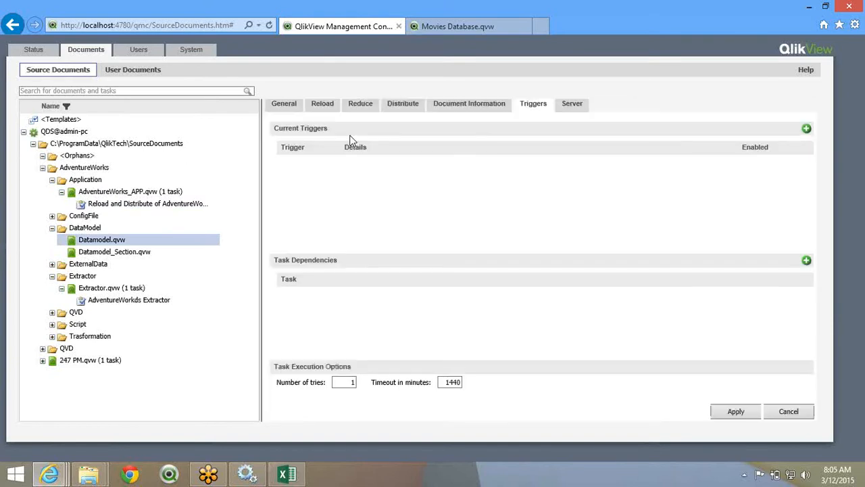
click(806, 128)
click(426, 107)
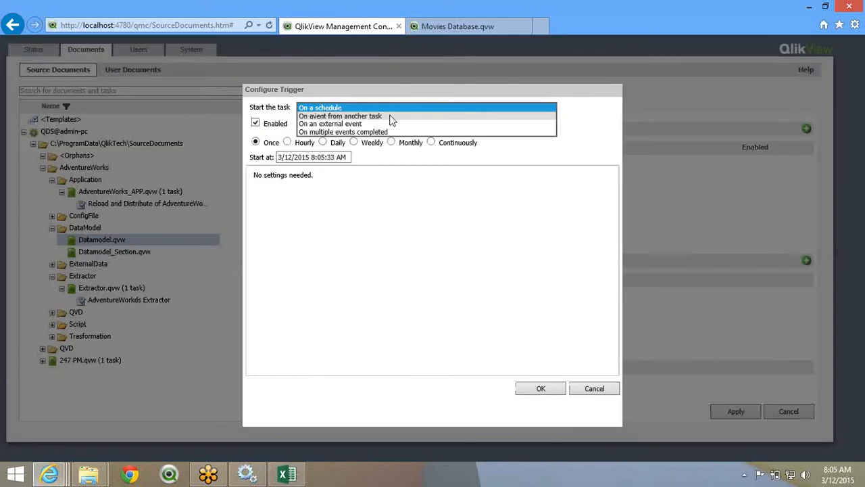
click(392, 120)
click(336, 169)
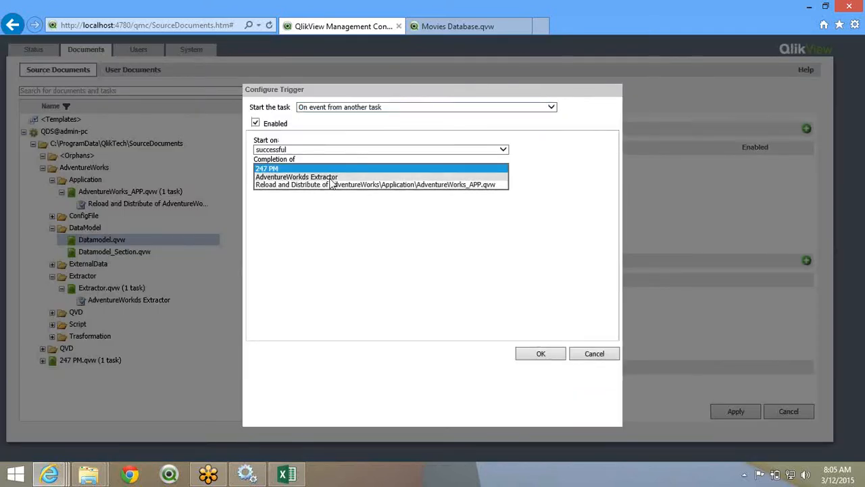
click(331, 177)
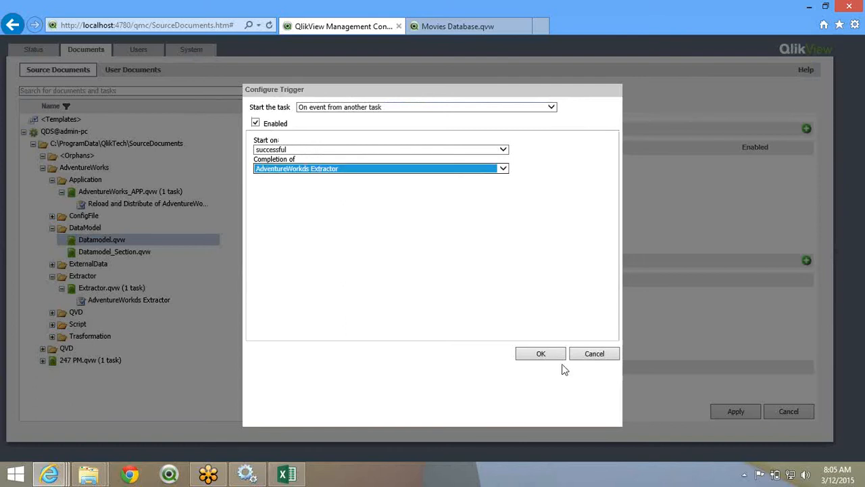
click(550, 355)
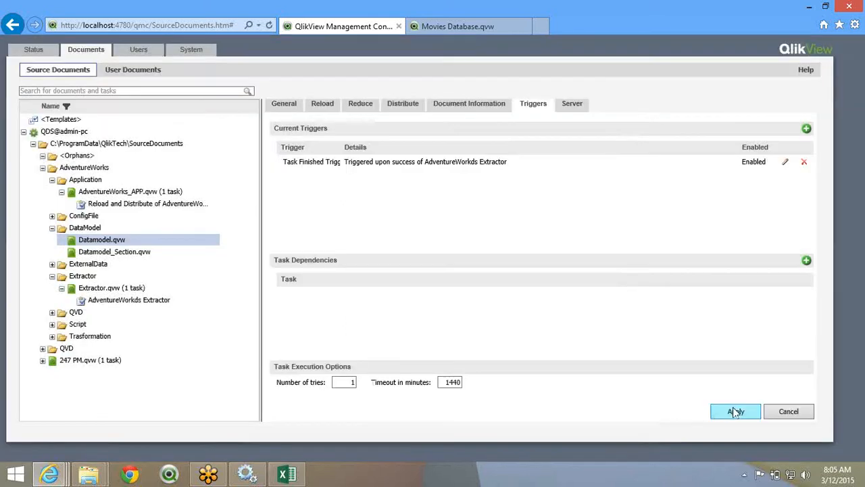
click(735, 411)
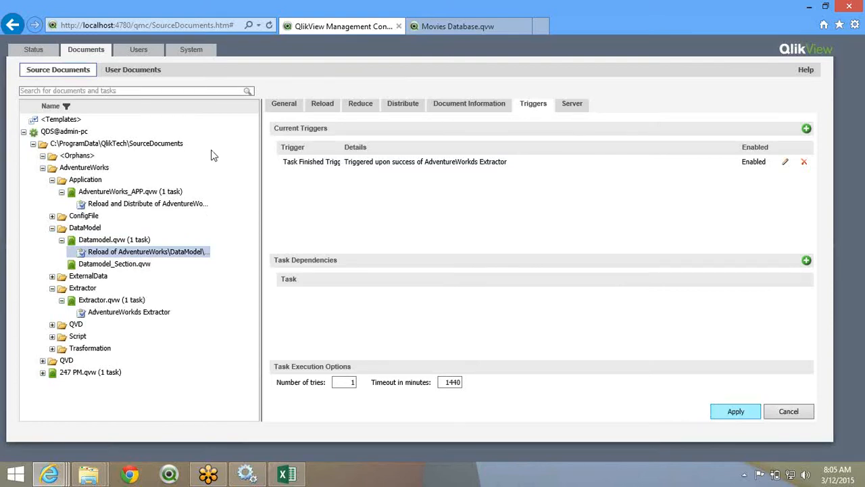
- Rename the Datamodel task to AdventureWorks Datamodel and apply
click(279, 104)
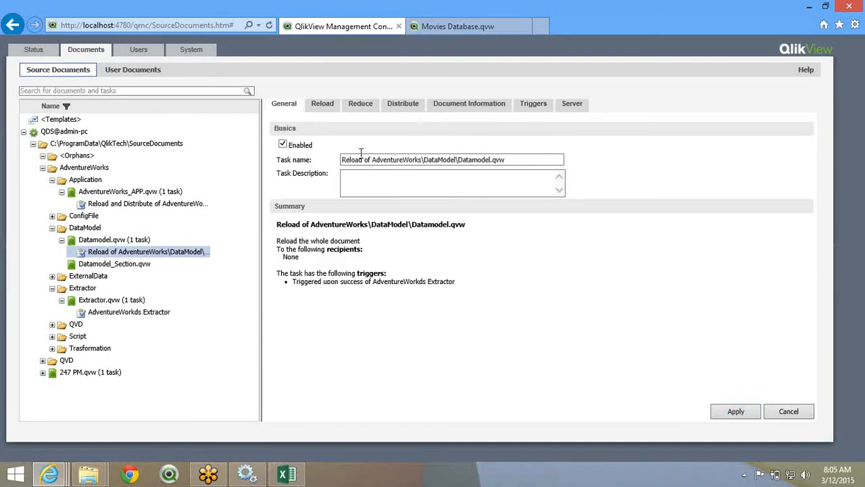
drag(459, 160, 366, 160)
key(BackSpace)
key(BackSpace)
key(BackSpace)
key(BackSpace)
key(BackSpace)
key(BackSpace)
key(BackSpace)
key(BackSpace)
key(BackSpace)
key(BackSpace)
key(BackSpace)
key(BackSpace)
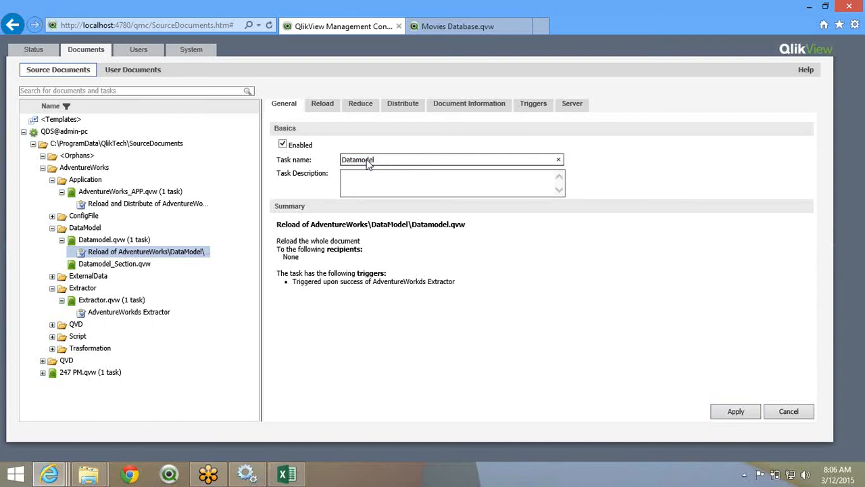
key(Home)
text(AdventureWorks)
click(720, 419)
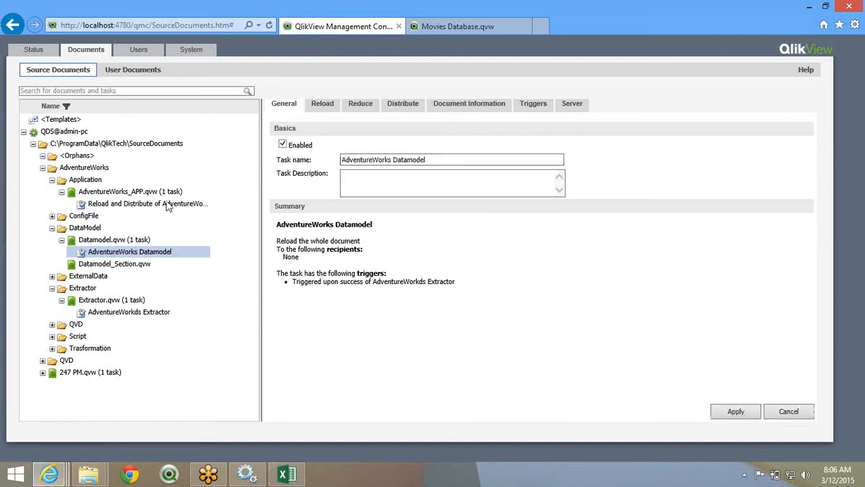
- Rename the app's reload and distribute task to AdventureWorks Application and apply
click(192, 203)
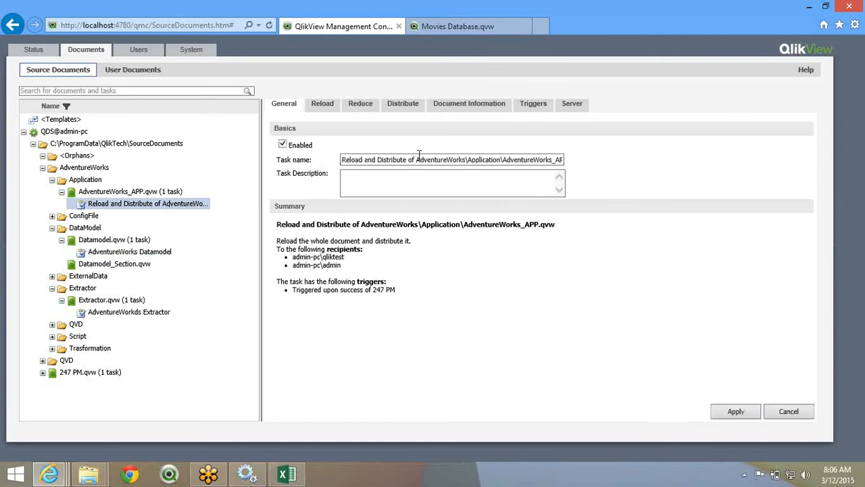
drag(415, 159, 333, 160)
key(Delete)
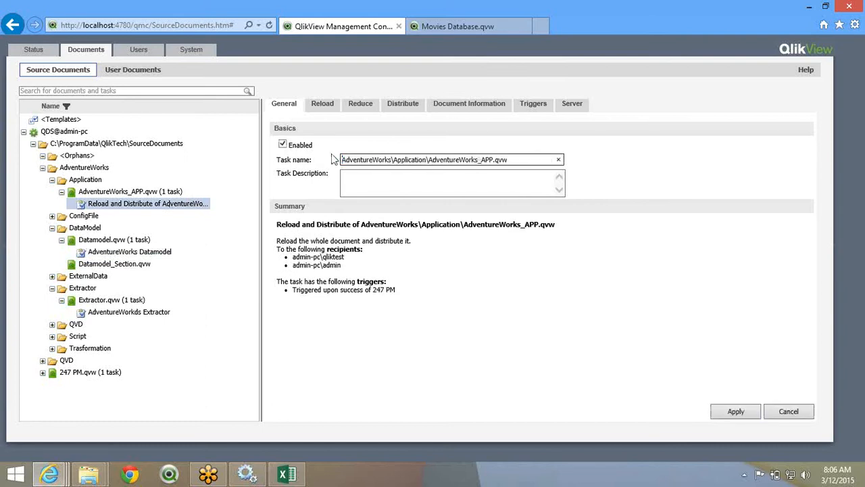
key(Delete)
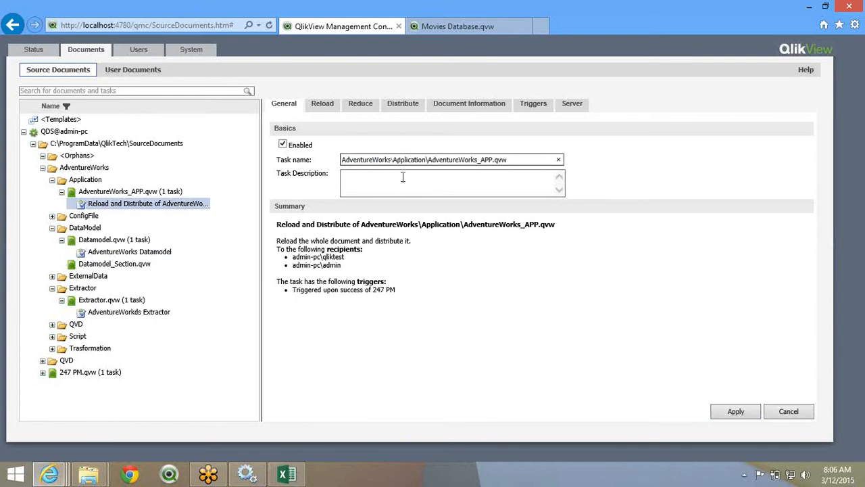
drag(425, 160, 647, 190)
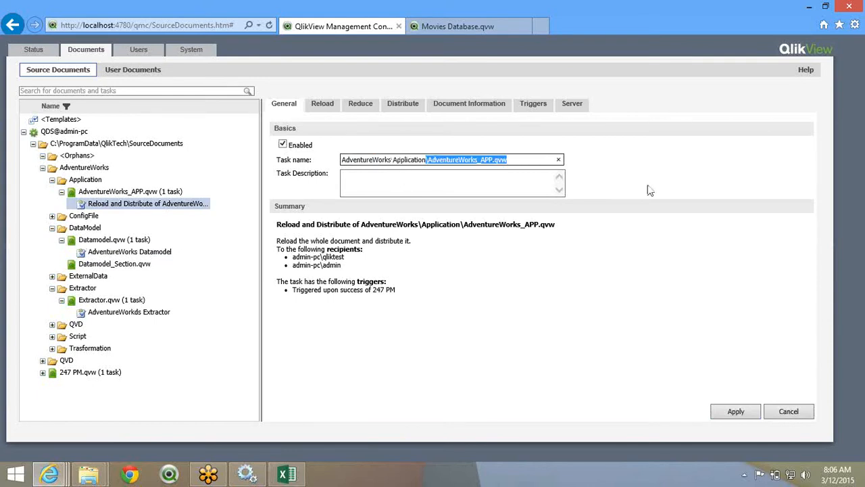
key(Delete)
click(735, 411)
- Make the Application task's trigger wait for AdventureWorks Datamodel, apply, then review the Extractor's triggers
click(533, 104)
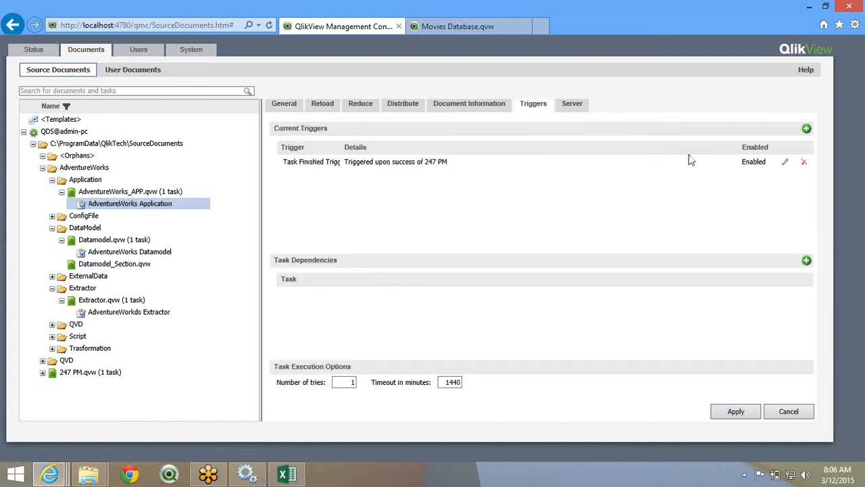
click(784, 164)
click(311, 169)
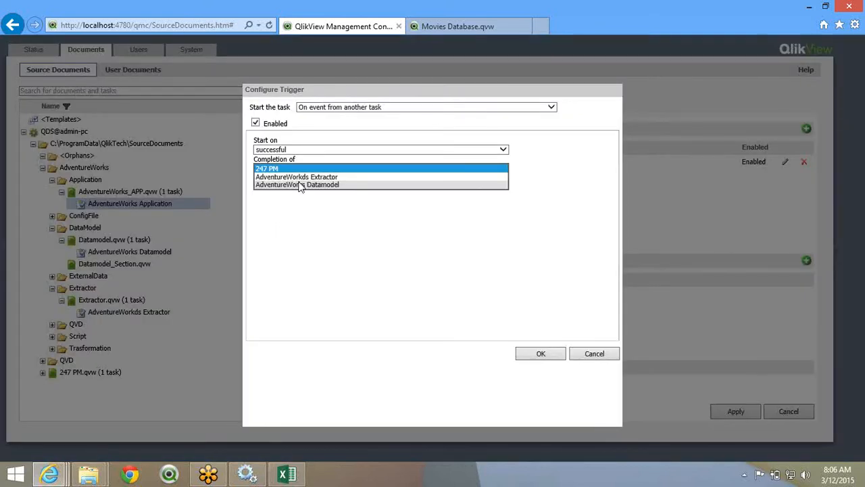
click(299, 184)
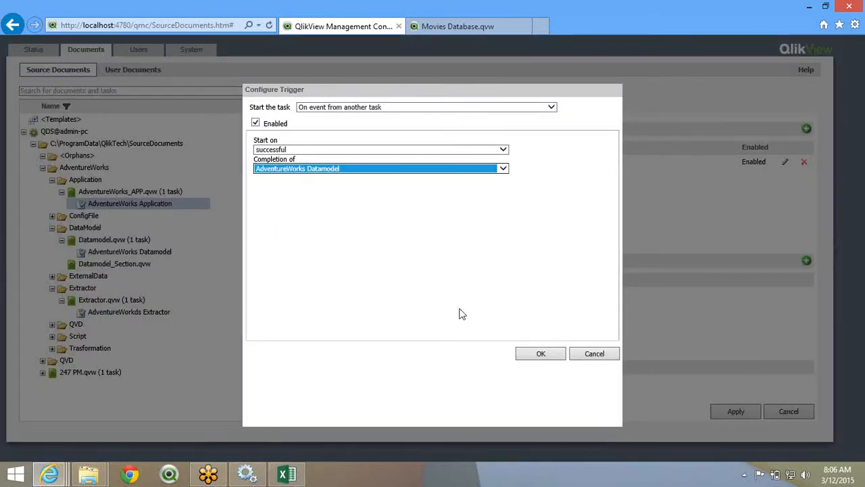
click(532, 357)
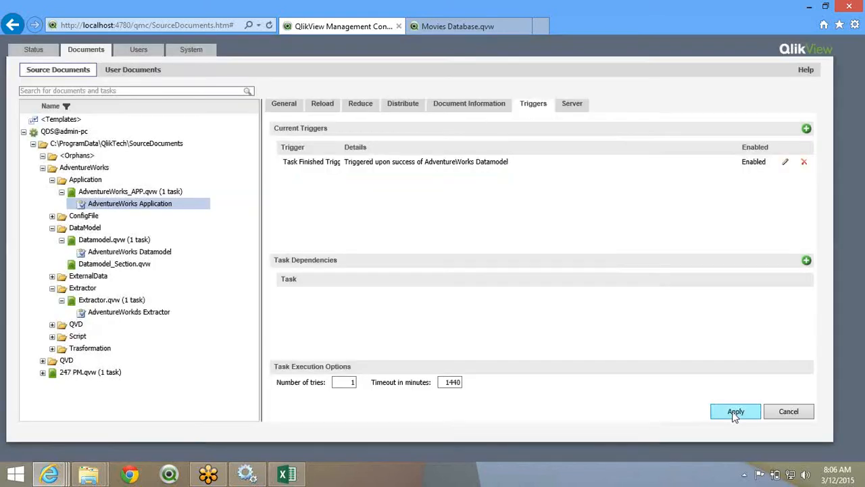
click(735, 413)
click(156, 311)
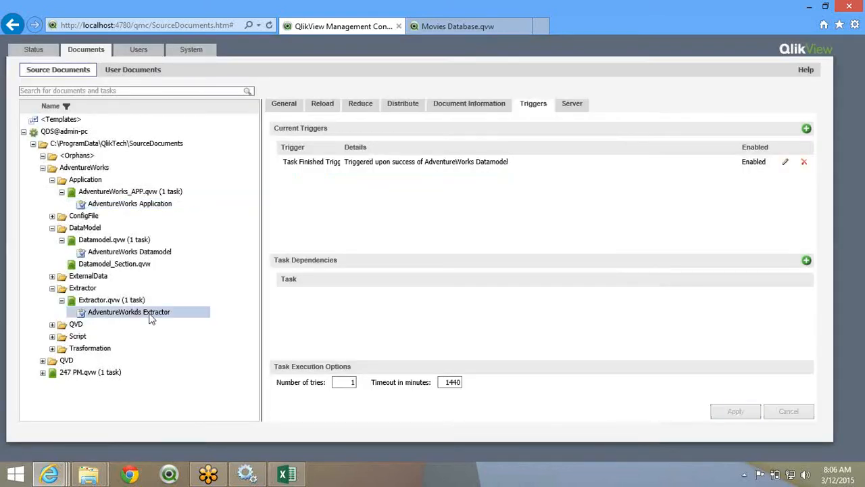
click(40, 72)
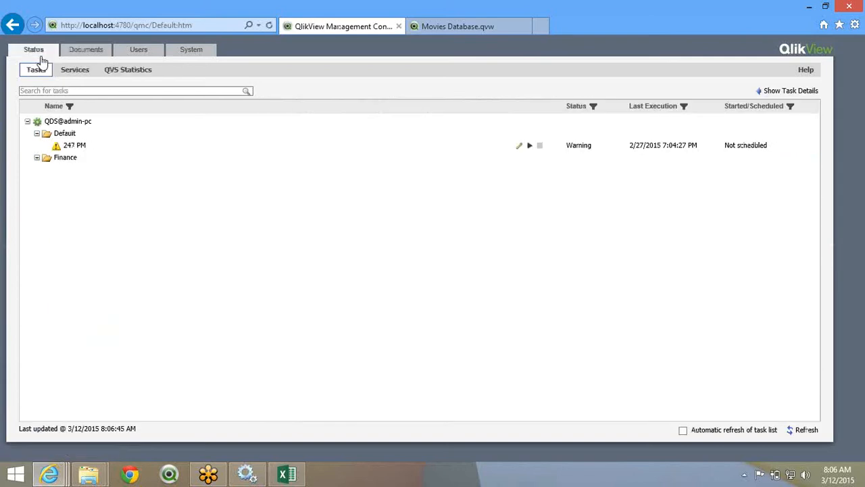
- Collapse the Default folder in the task status list and switch to the Excel workbook
click(37, 133)
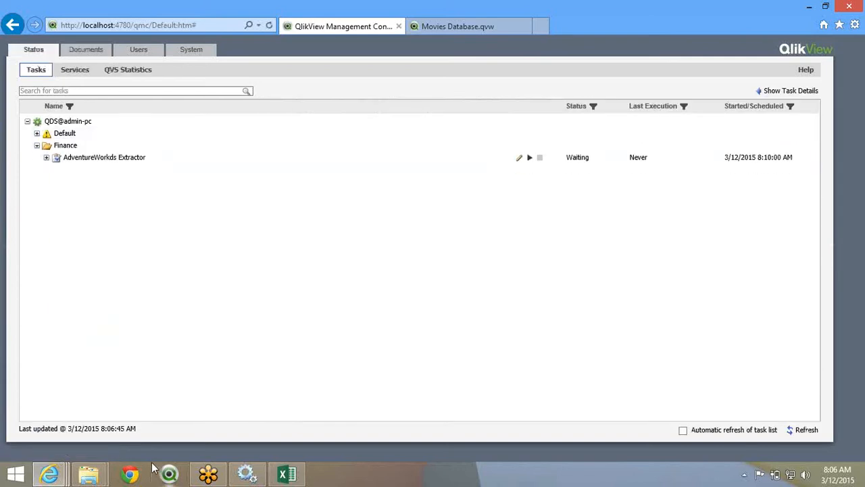
click(287, 478)
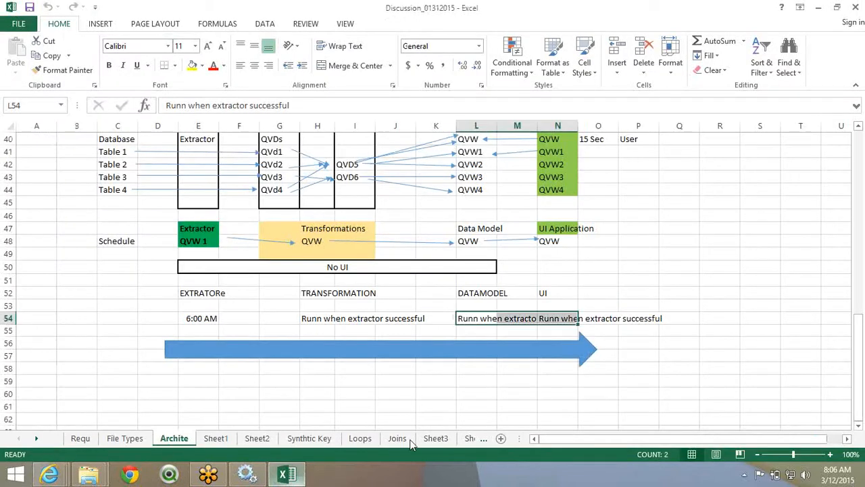
- Step through the sheet tabs from Sheet5, past Security and Sheet12, to the empty Sheet13
click(467, 438)
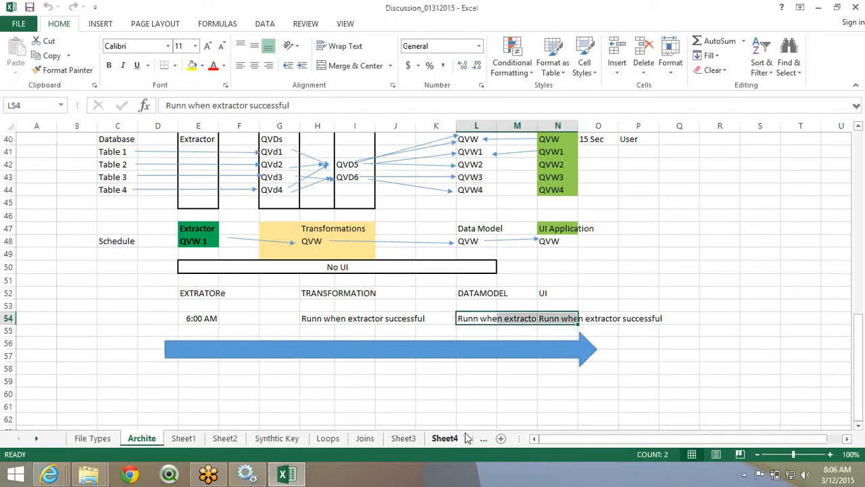
click(467, 438)
click(467, 438)
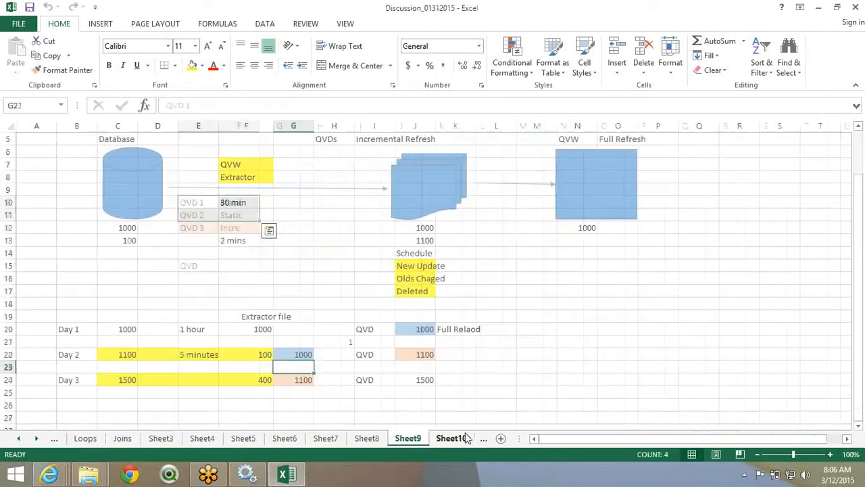
click(452, 438)
click(480, 446)
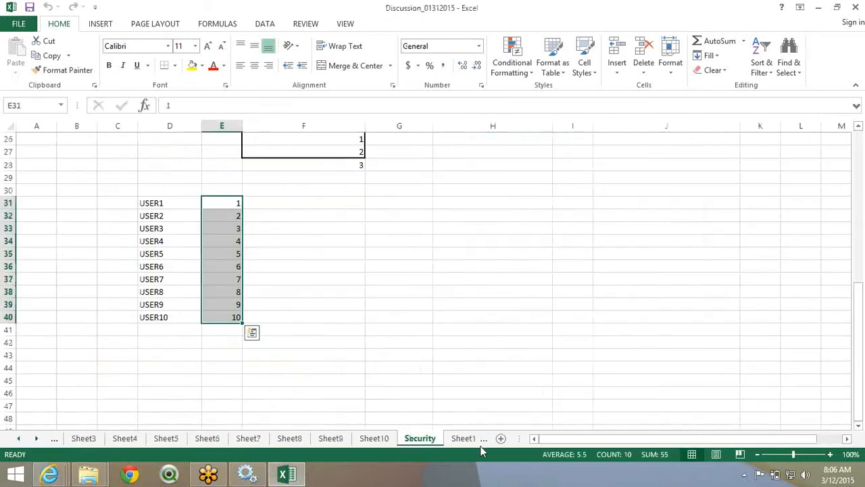
click(477, 442)
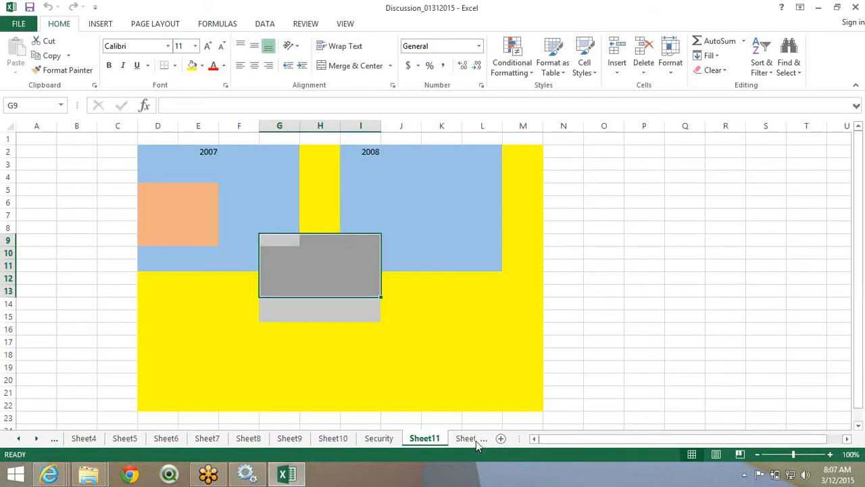
click(467, 439)
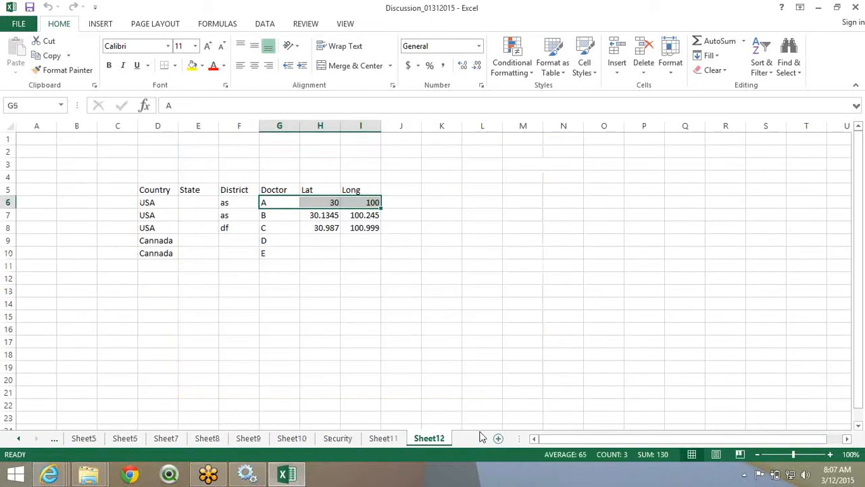
click(480, 437)
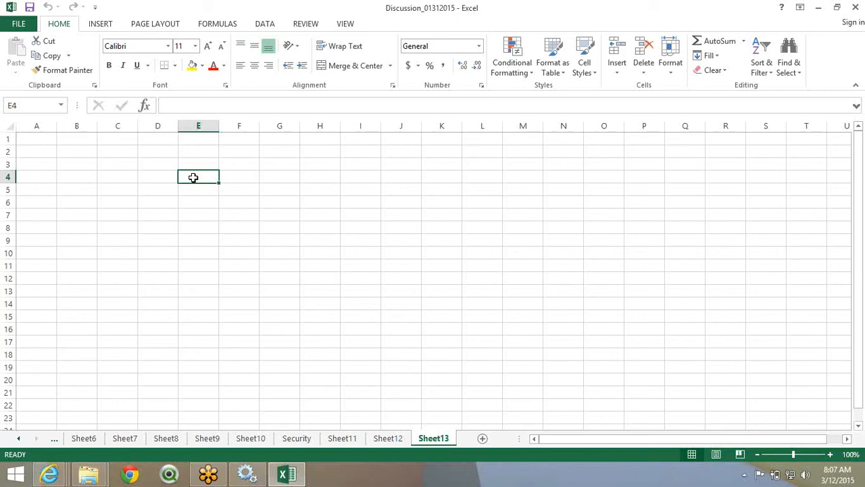
- Enter the heading 'document' in cell E4
click(253, 177)
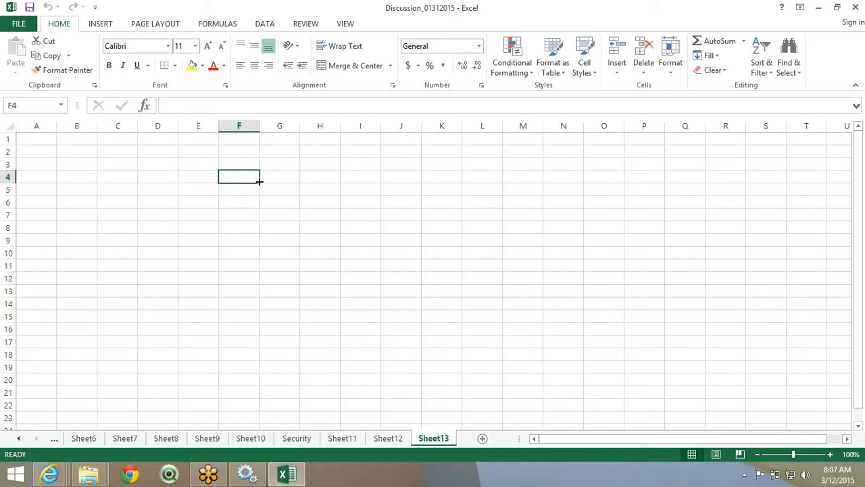
click(203, 168)
click(202, 175)
double_click(204, 174)
text(document)
click(204, 174)
key(Return)
- Enter 1 and 2 below the heading and fill the series down to 10 in E14
text(1)
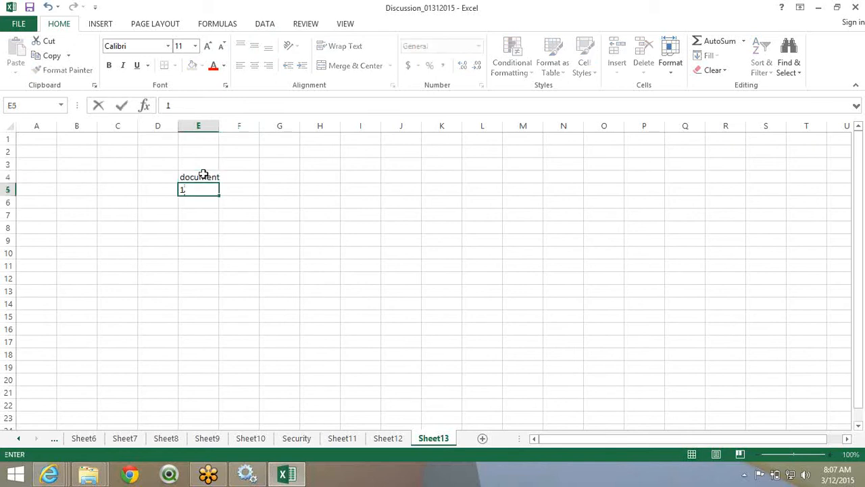
key(Return)
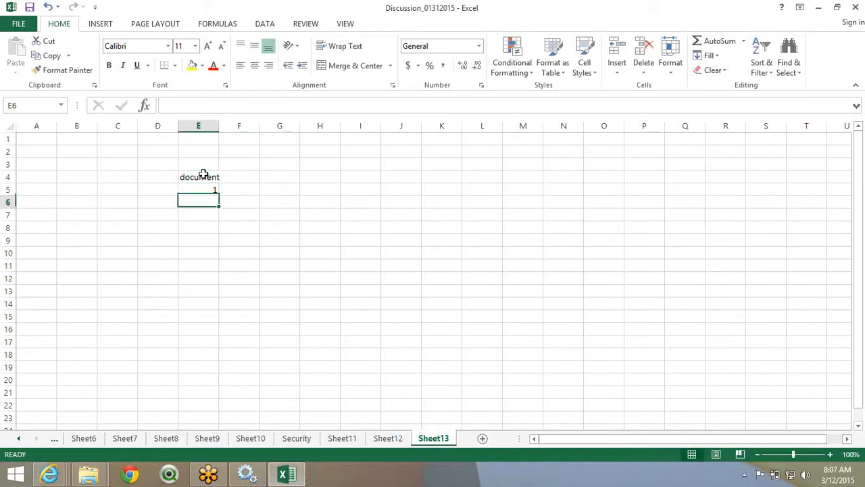
text(2)
drag(206, 189, 213, 313)
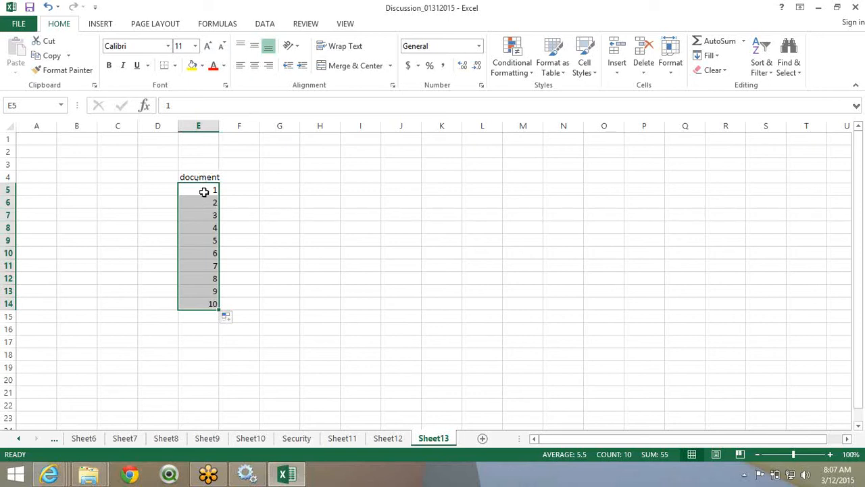
click(203, 192)
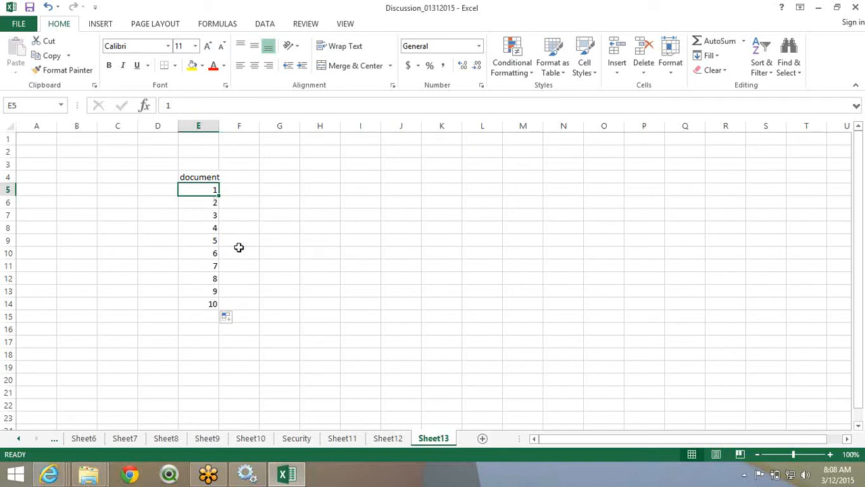
- Overwrite the E4 heading with 'territory'
click(206, 179)
text(terr)
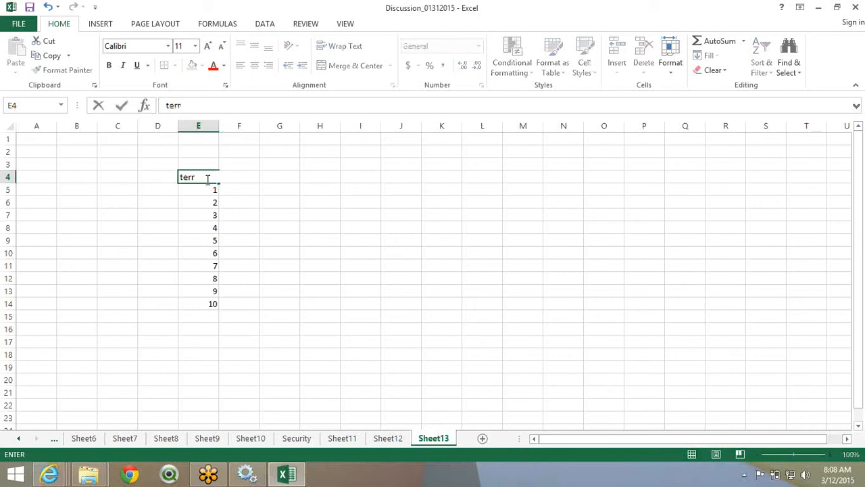
text(itory)
key(ctrl+Return)
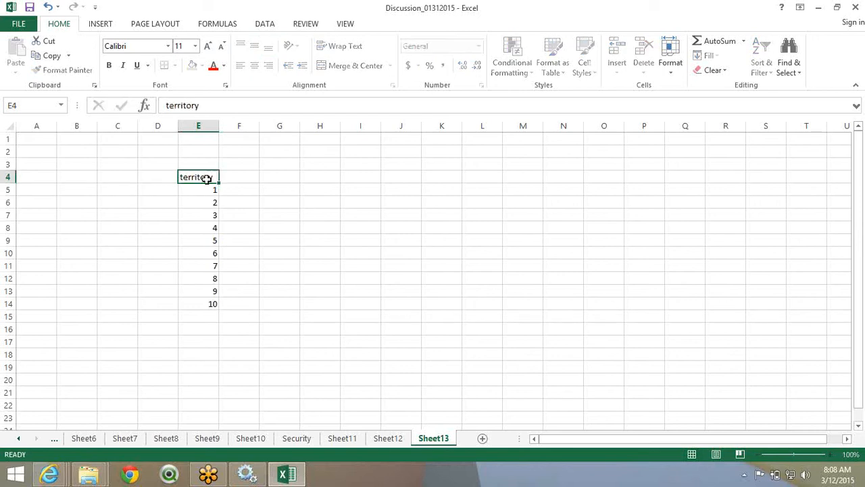
key(Down)
- Check cells E4, E5 and H5, then bring up the open browser windows on the taskbar
click(206, 177)
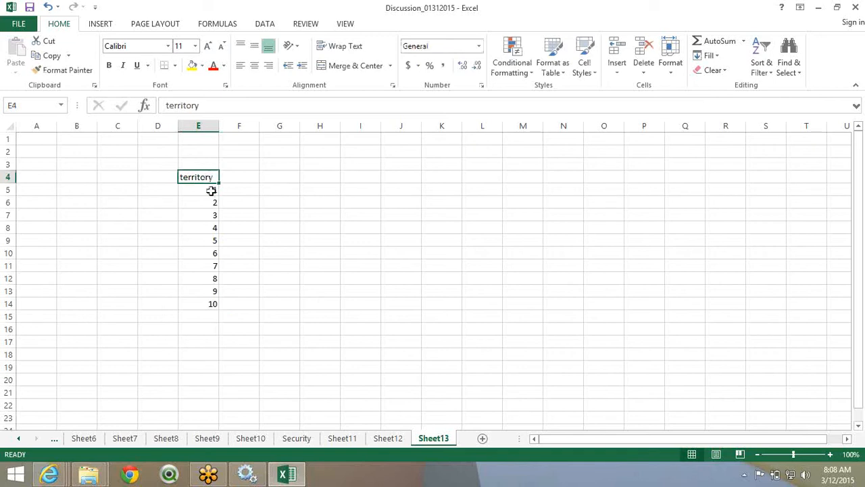
click(211, 190)
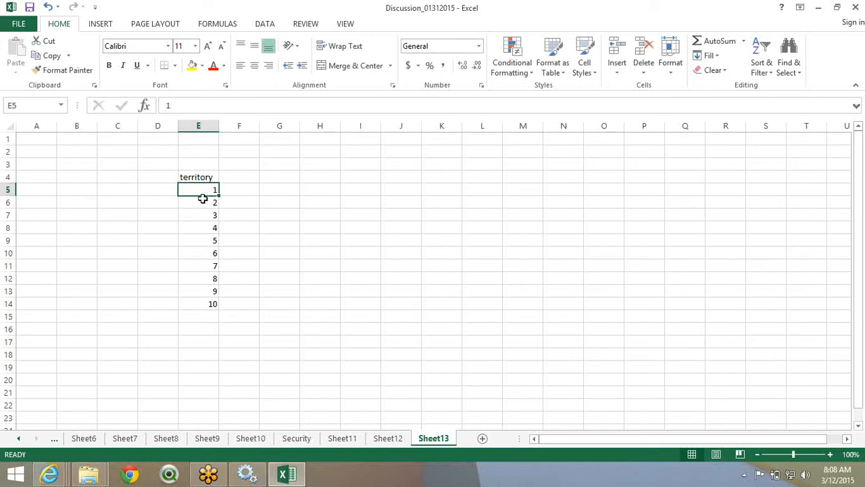
click(334, 196)
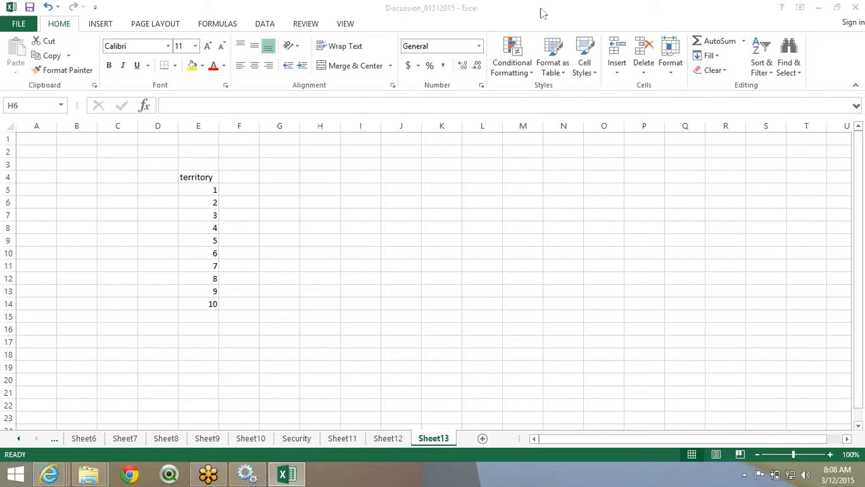
click(301, 190)
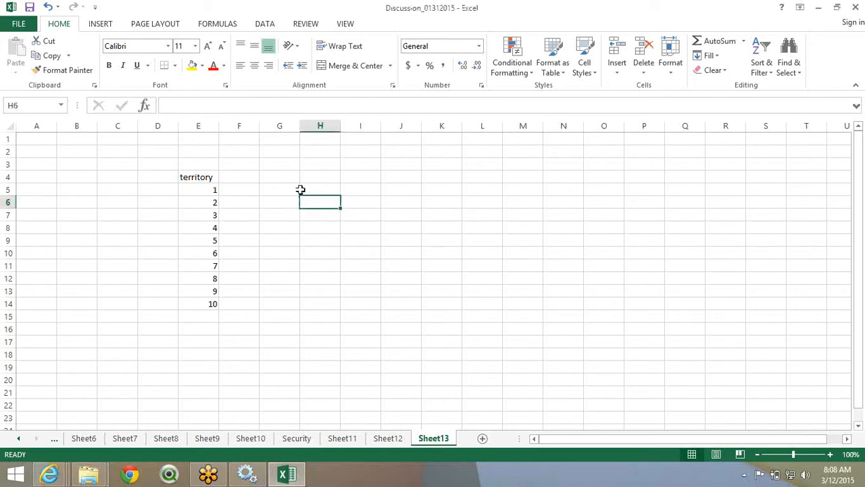
click(300, 189)
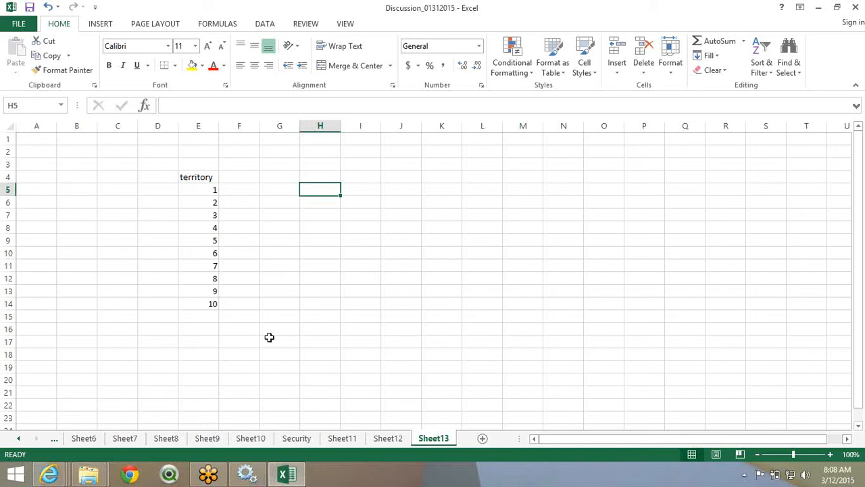
click(62, 472)
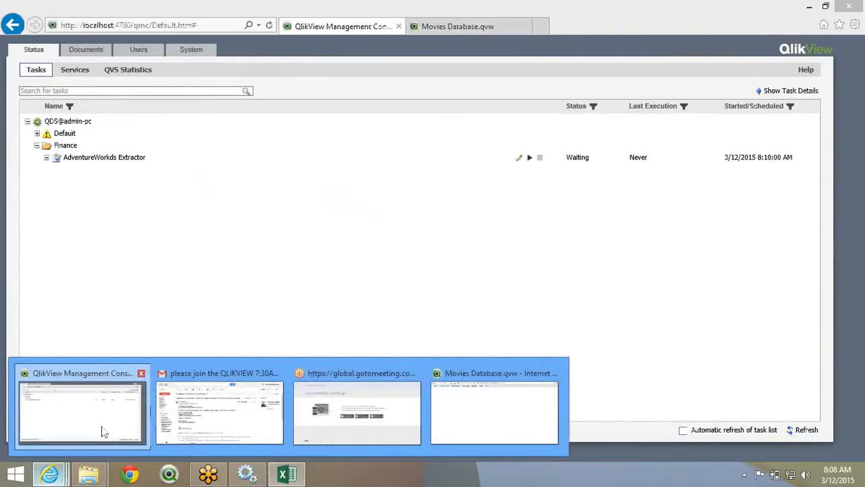
- Refresh the QMC task list, then expand Extractor and Datamodel to show AdventureWorks Application nested beneath
click(102, 430)
click(270, 26)
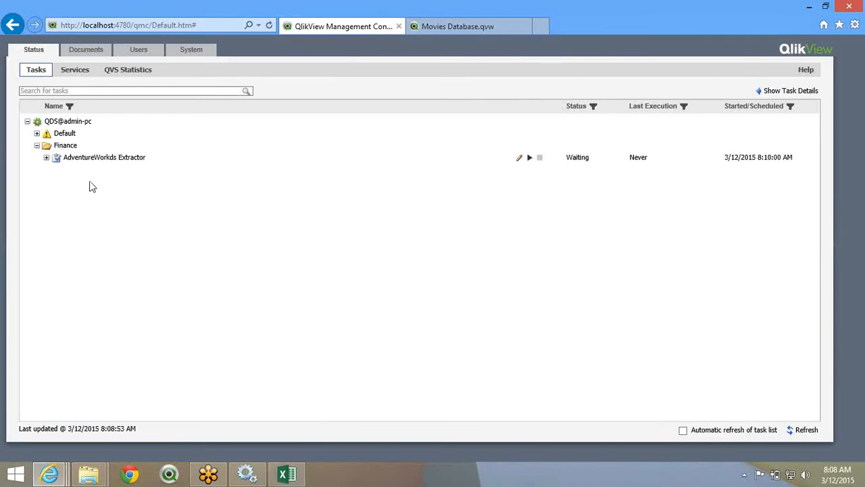
click(47, 157)
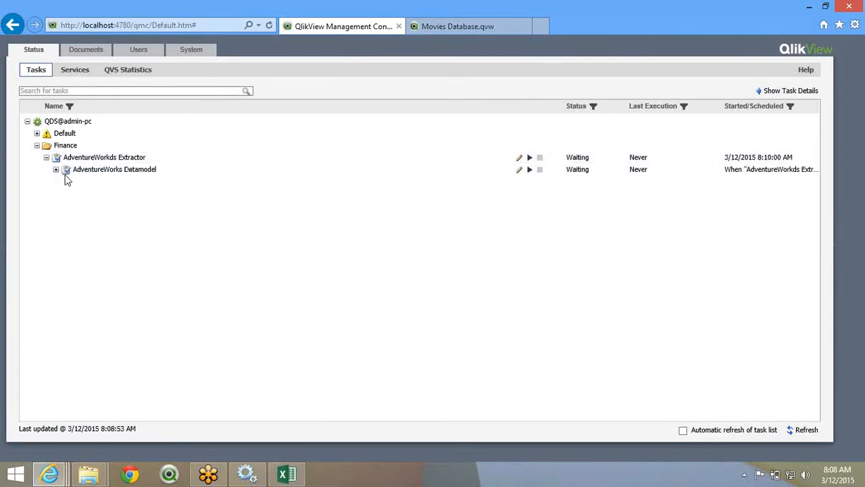
click(55, 170)
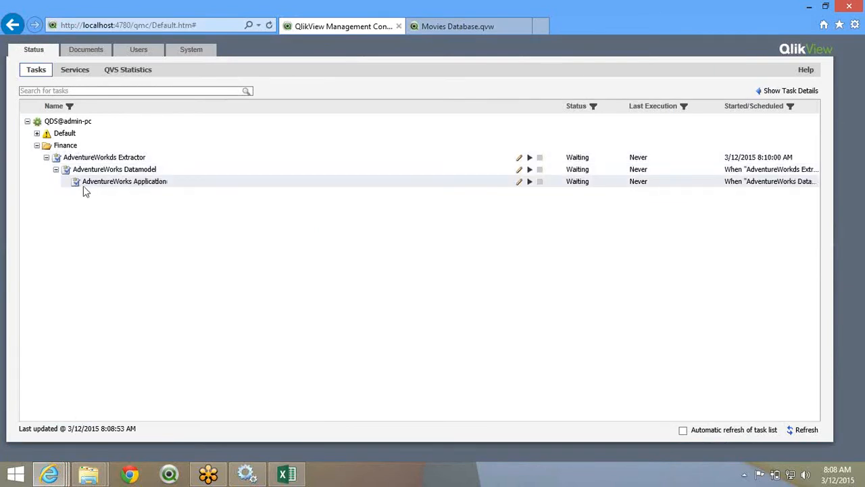
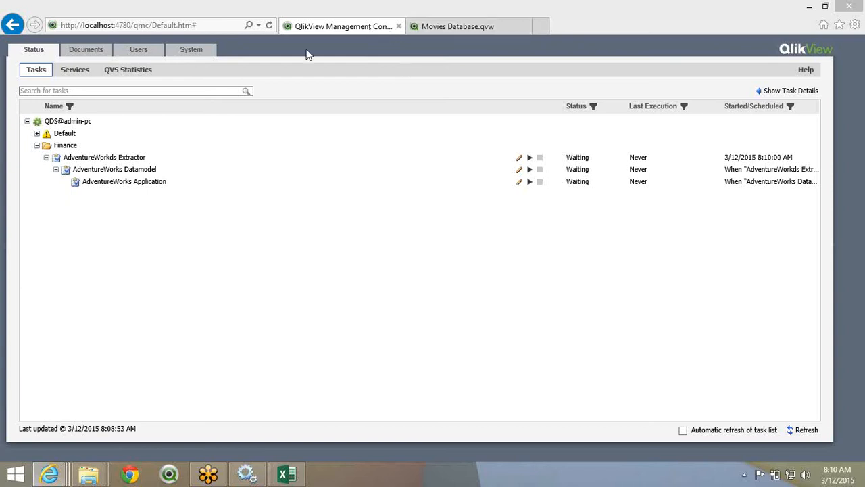
- Refresh the task list until AdventureWorks Extractor shows Failed, then select that task
click(269, 26)
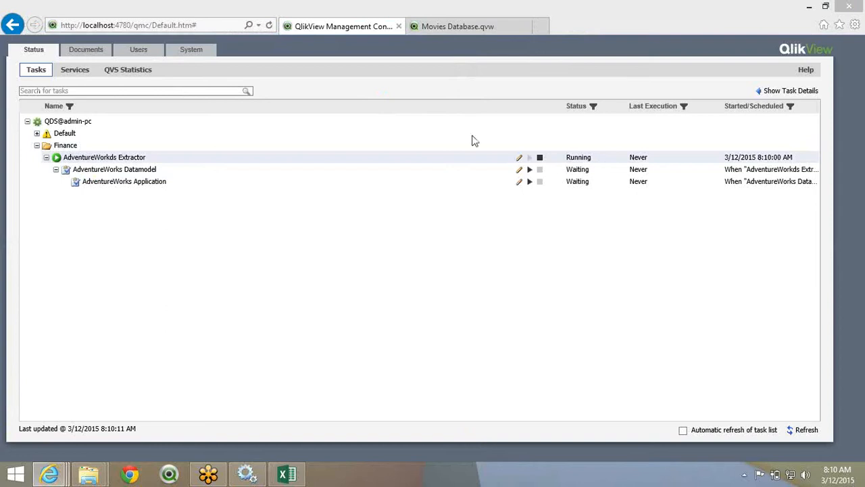
click(270, 26)
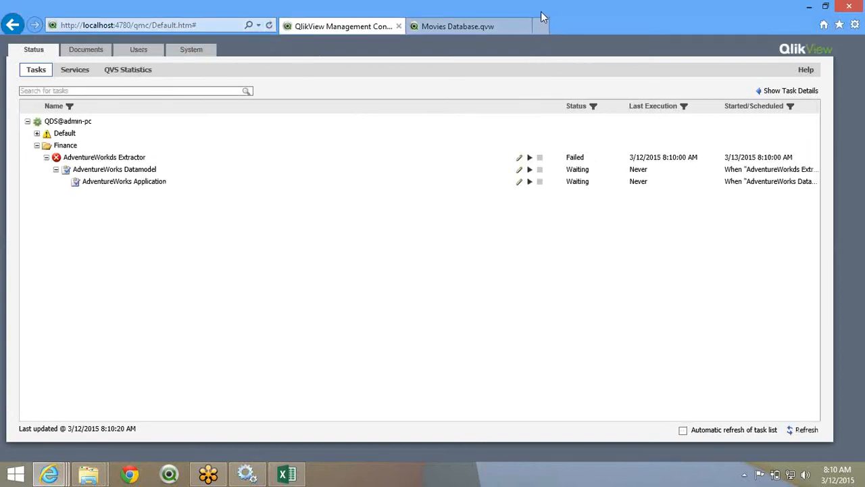
click(592, 163)
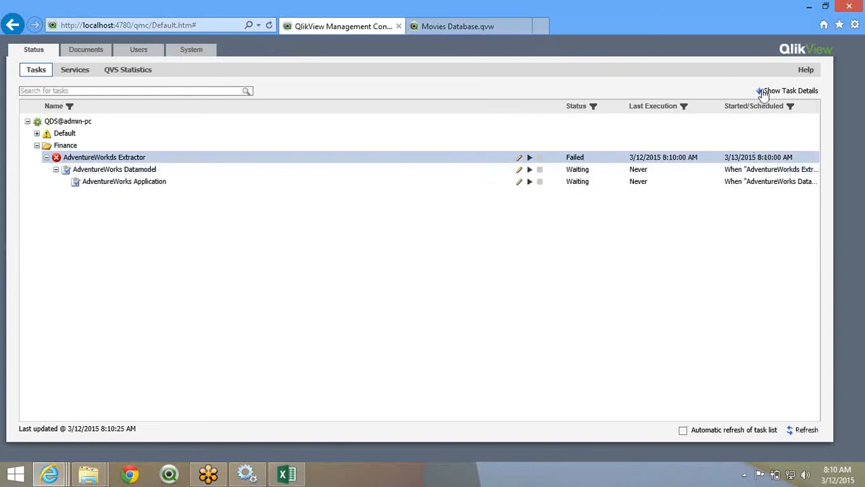
click(784, 91)
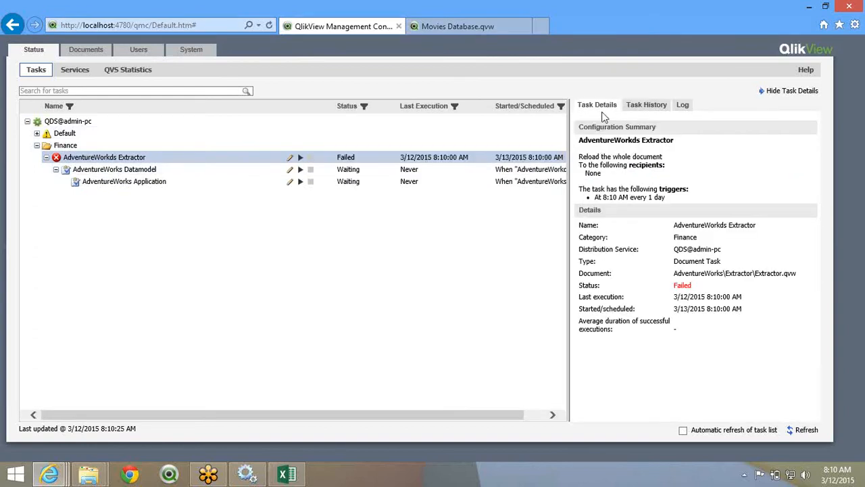
click(647, 109)
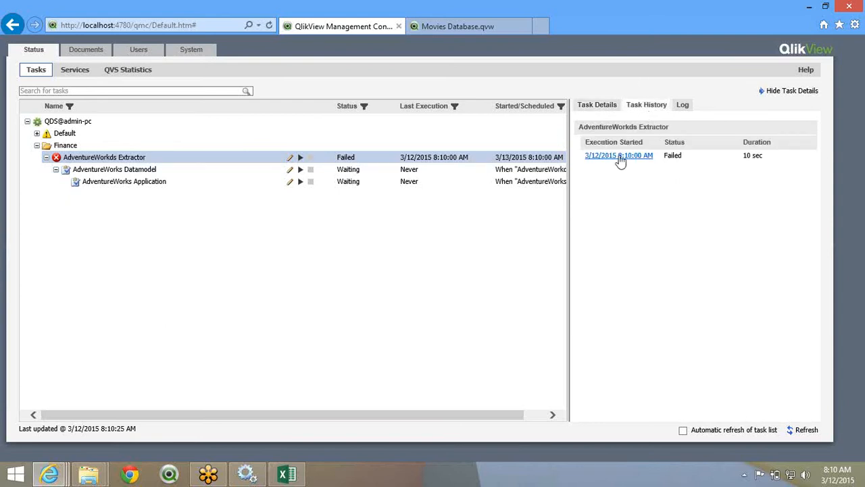
click(683, 108)
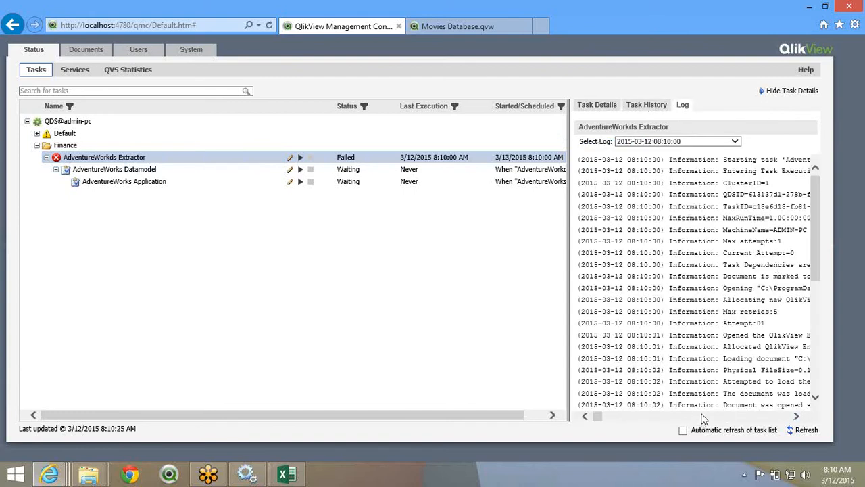
click(702, 416)
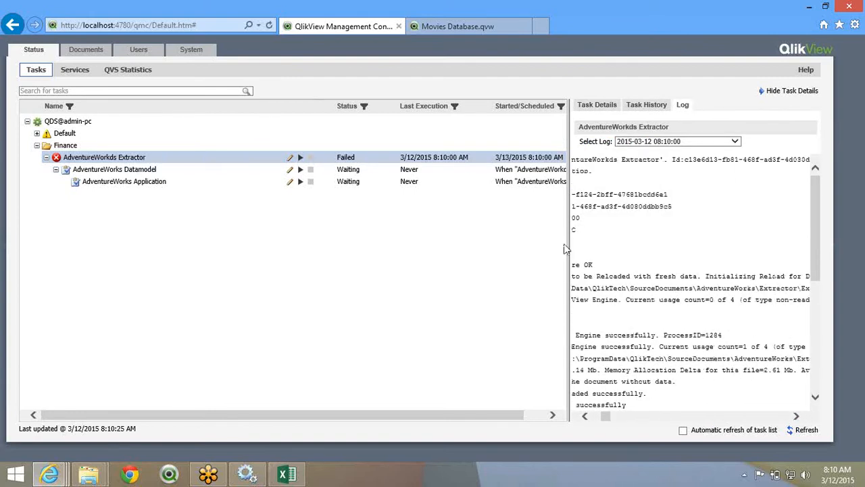
drag(568, 250, 243, 200)
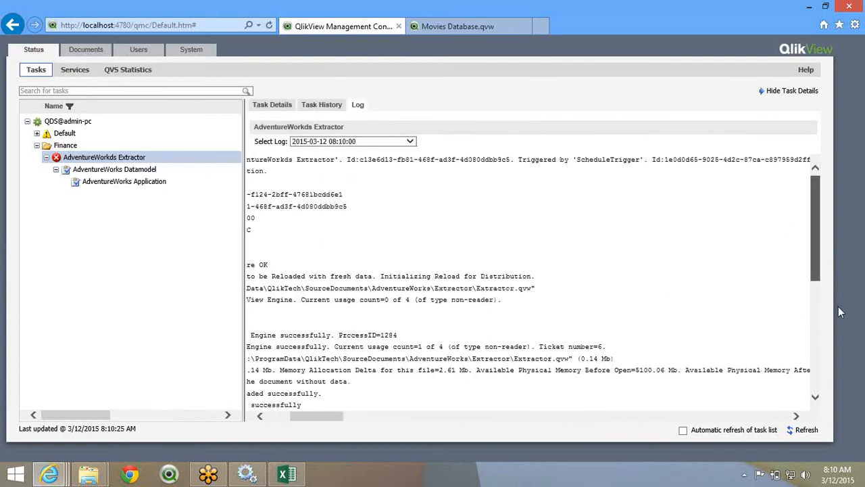
drag(838, 306, 837, 365)
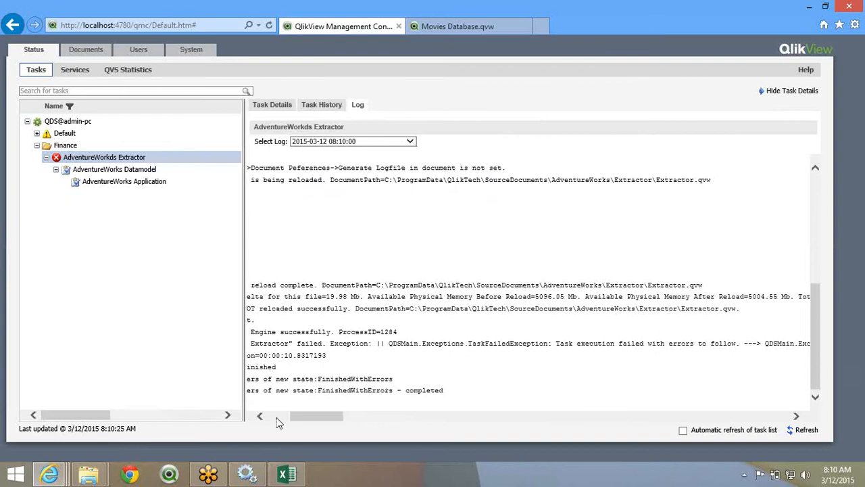
click(276, 418)
click(277, 417)
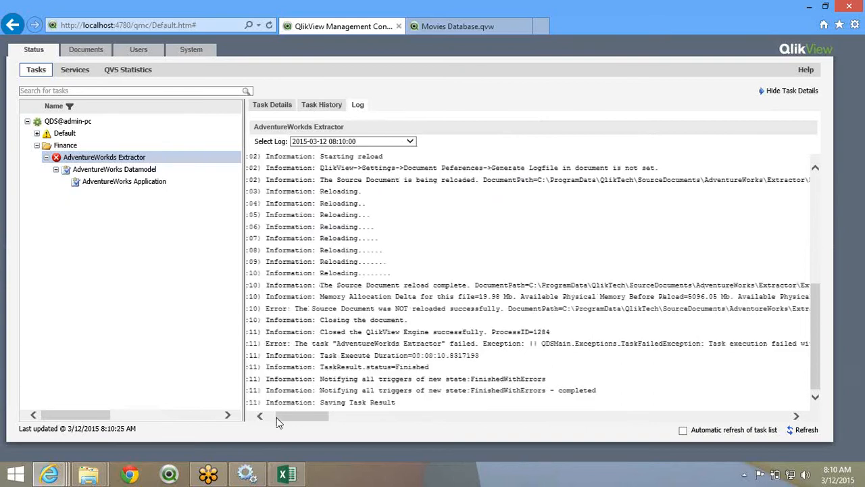
click(276, 417)
double_click(399, 343)
click(300, 439)
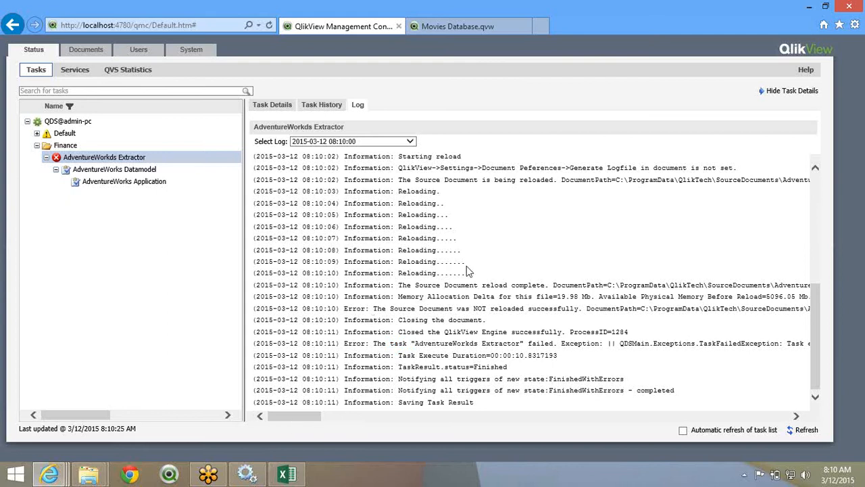
double_click(455, 308)
drag(302, 410, 397, 390)
click(302, 421)
drag(302, 421, 445, 436)
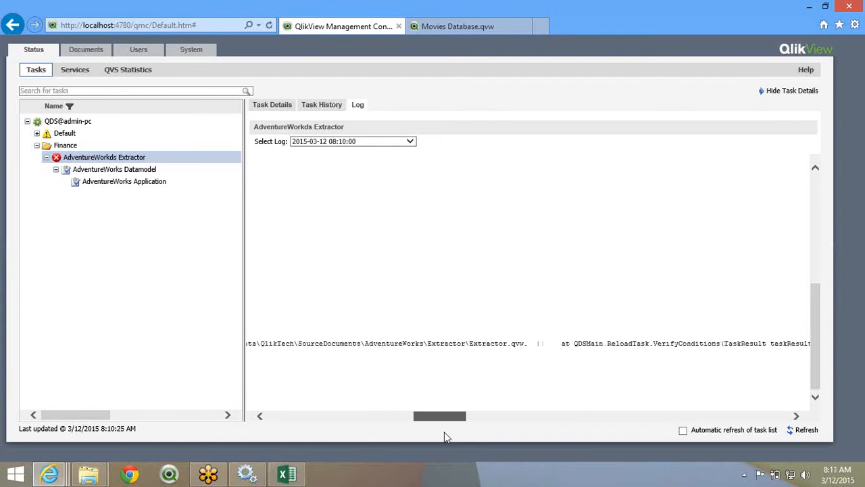
drag(444, 433, 193, 241)
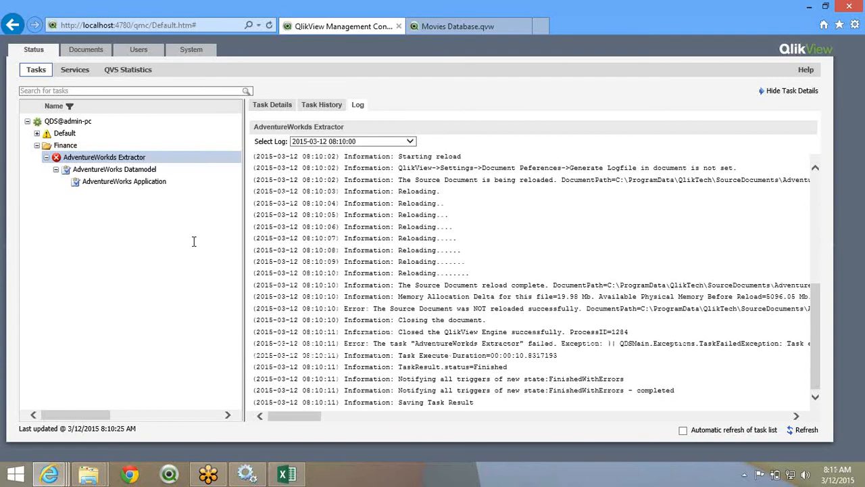
click(778, 93)
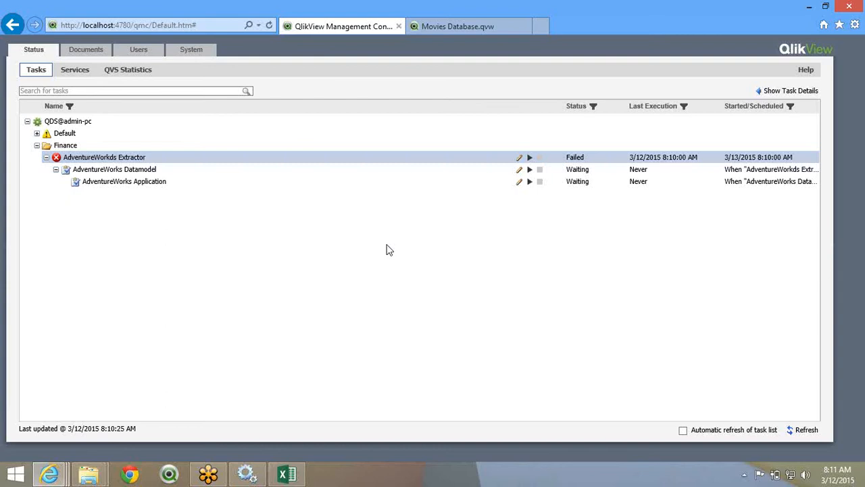
- Open Extractor.qvw from the AdventureWorks > Extractor source folder in QlikView
click(89, 478)
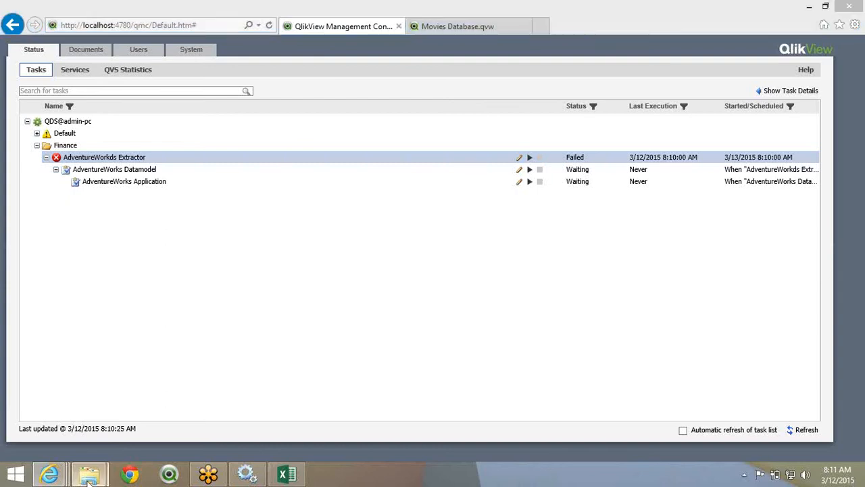
click(89, 479)
click(82, 409)
double_click(239, 81)
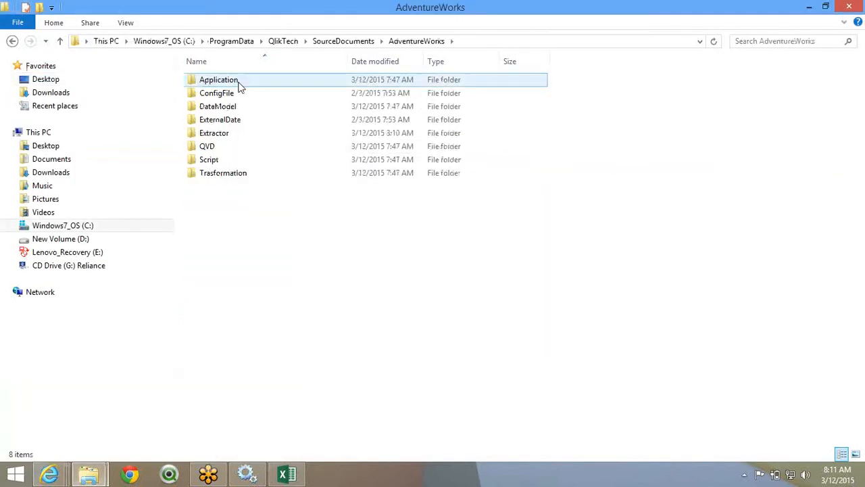
double_click(219, 133)
click(237, 82)
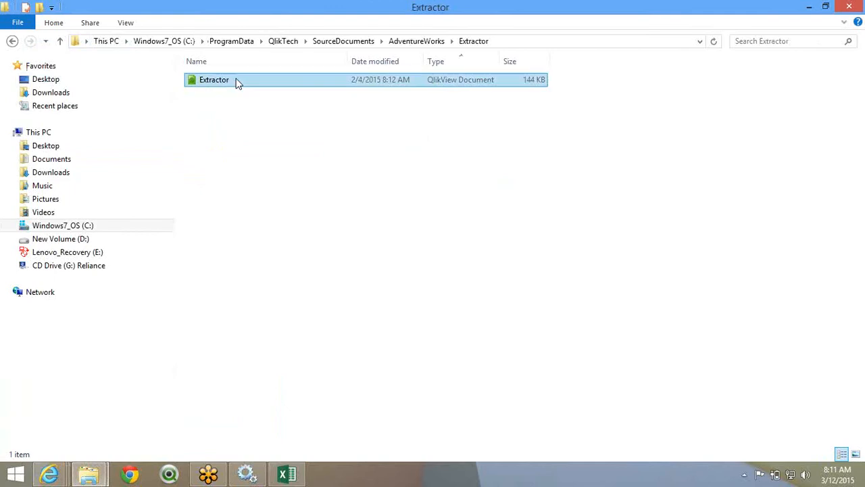
double_click(237, 81)
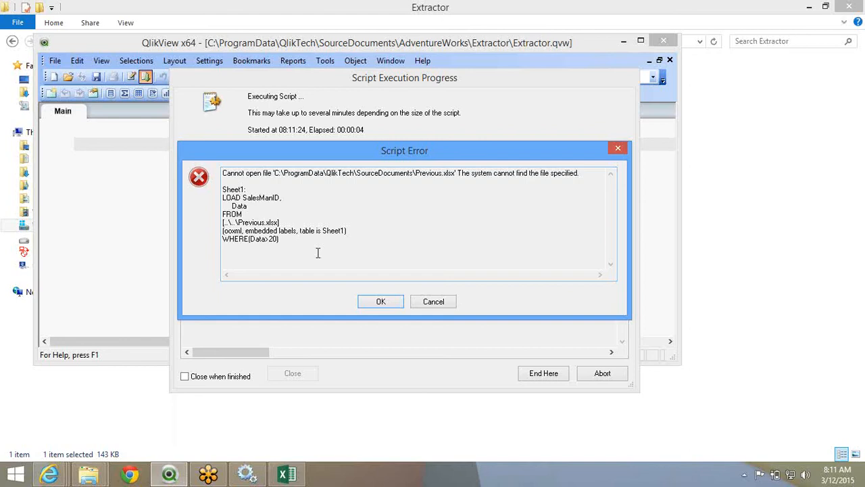
- Dismiss the Previous.xlsx missing-file and Table not found script errors so the reload finishes
click(377, 301)
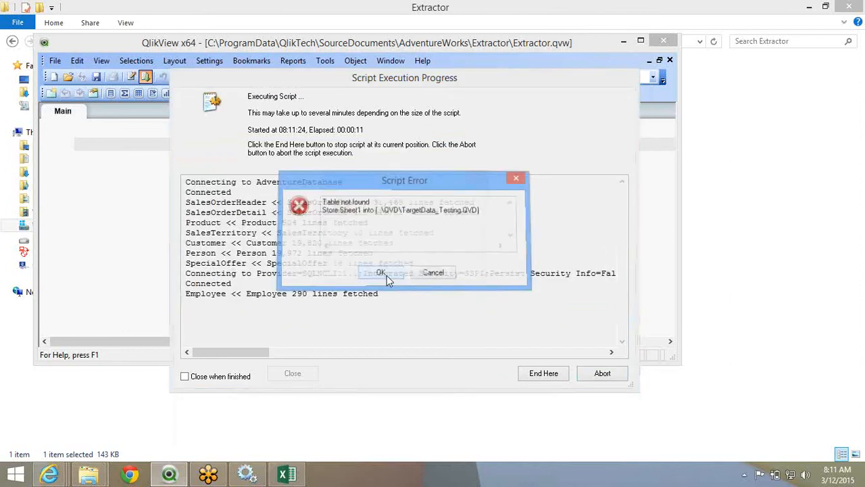
click(386, 275)
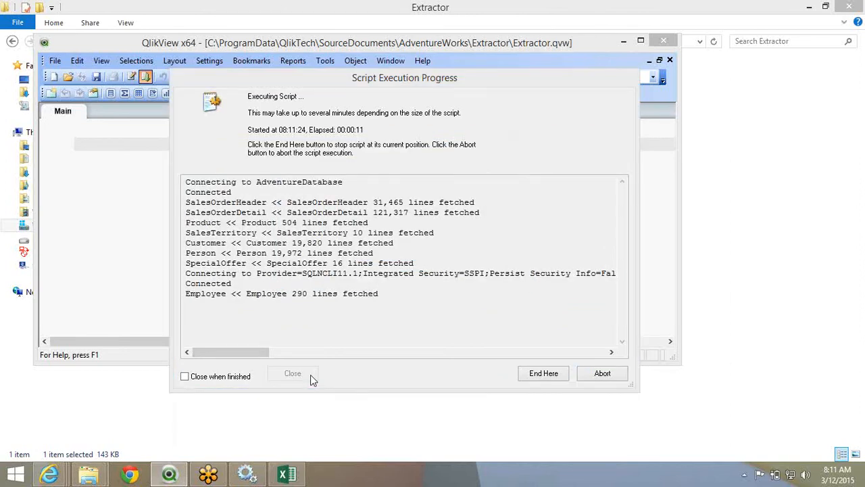
click(382, 318)
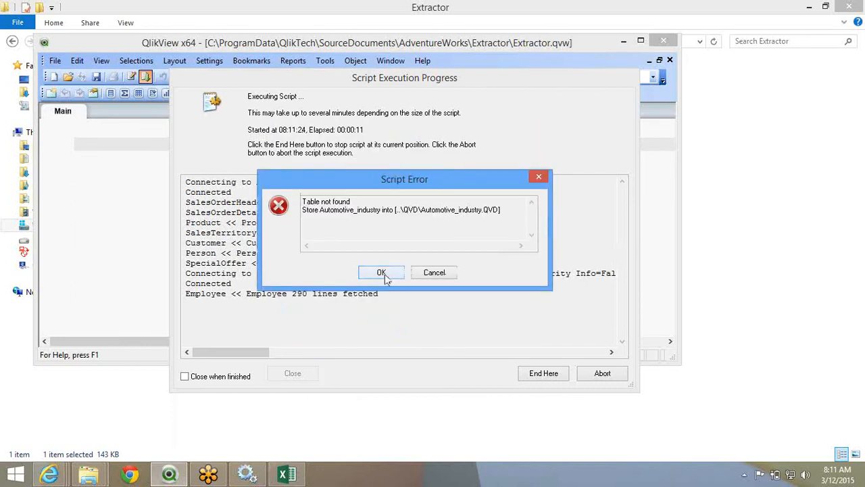
click(385, 274)
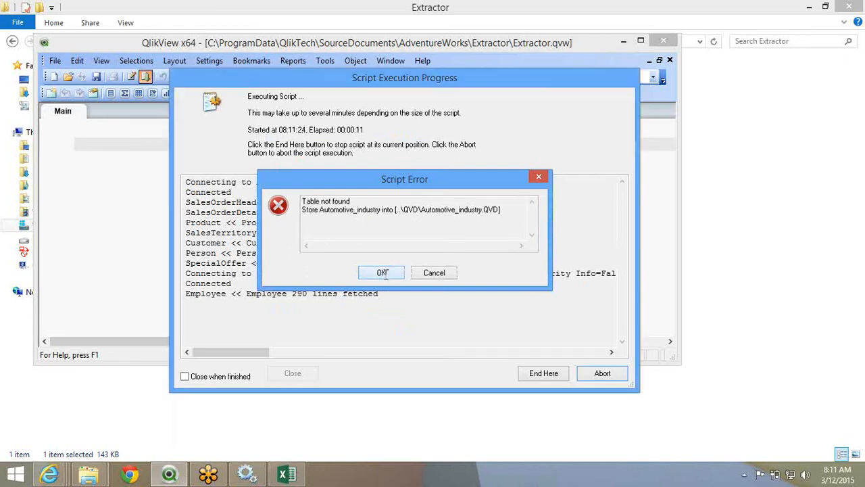
click(382, 273)
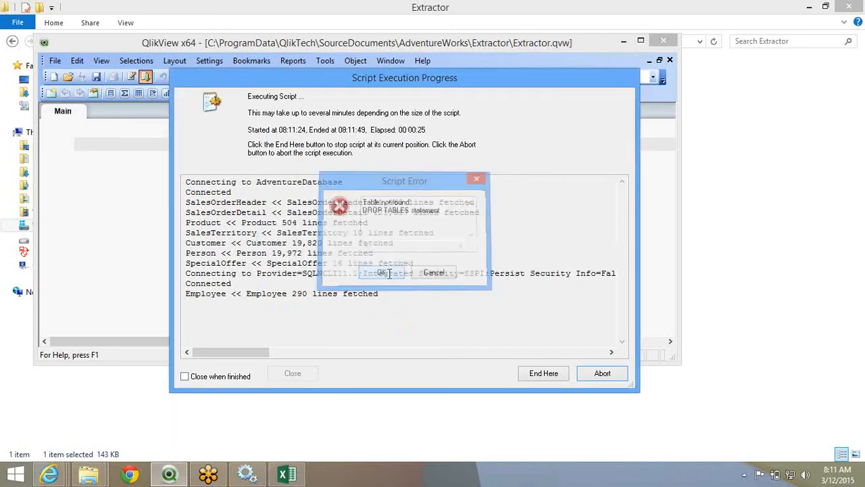
- Close the progress report and review the Main 8 and WebFile script sections in Edit Script
key(Return)
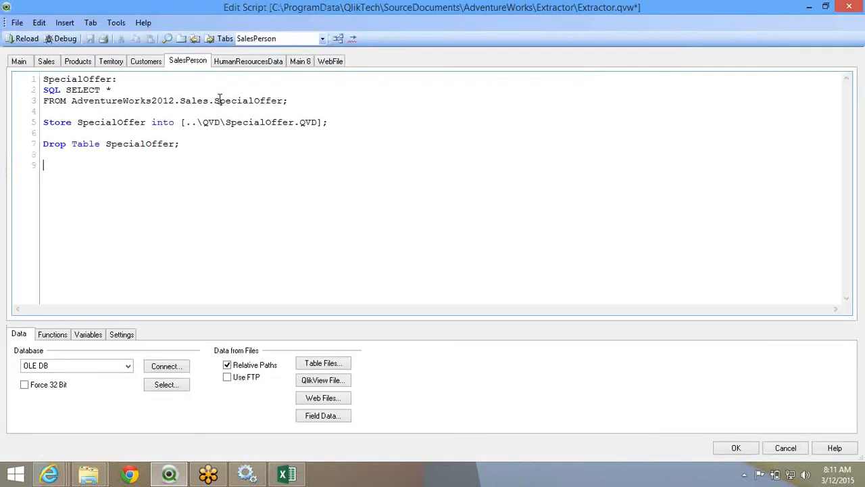
click(302, 61)
key(Down)
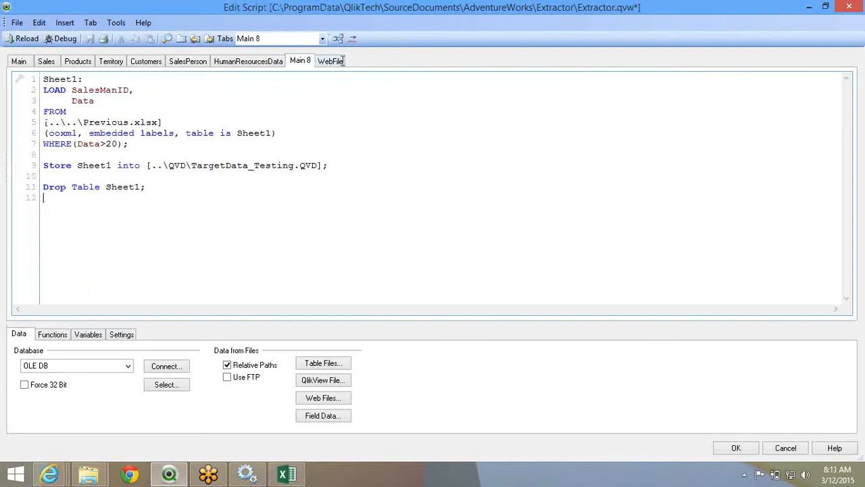
click(342, 61)
double_click(255, 274)
drag(193, 224, 43, 79)
right_click(93, 103)
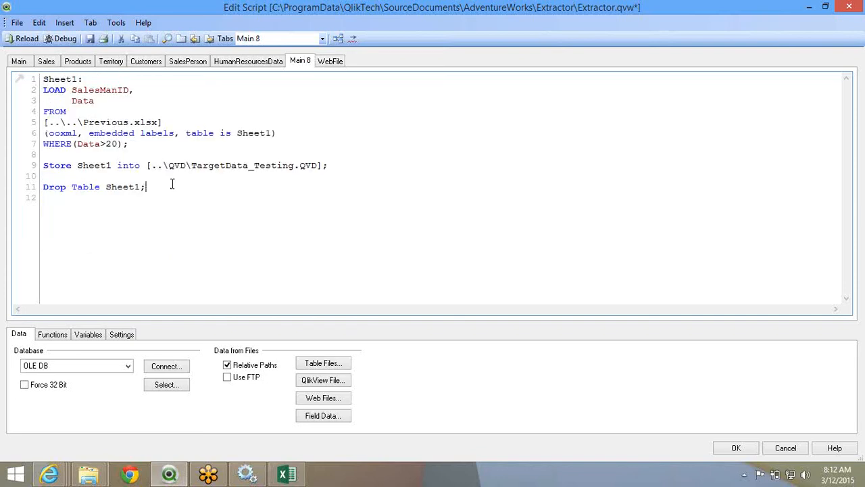
- Comment out the Main 8 Previous.xlsx lines, accept the script, and reload Extractor
drag(146, 187, 43, 79)
right_click(54, 88)
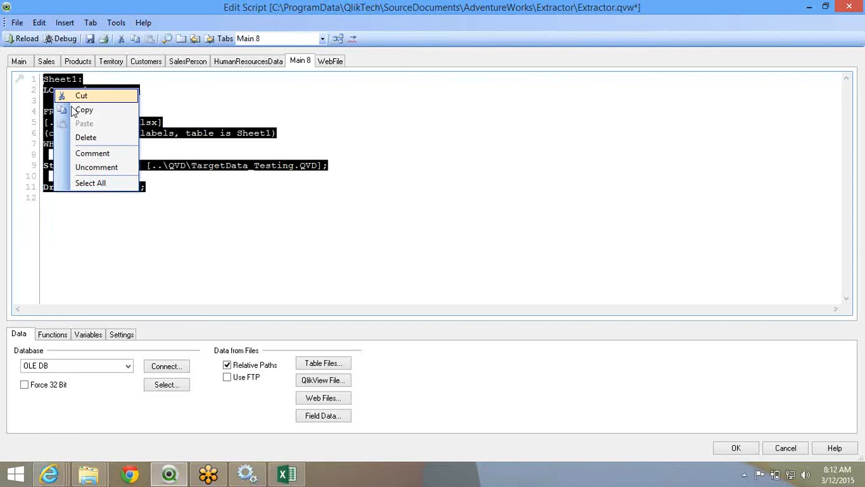
click(92, 153)
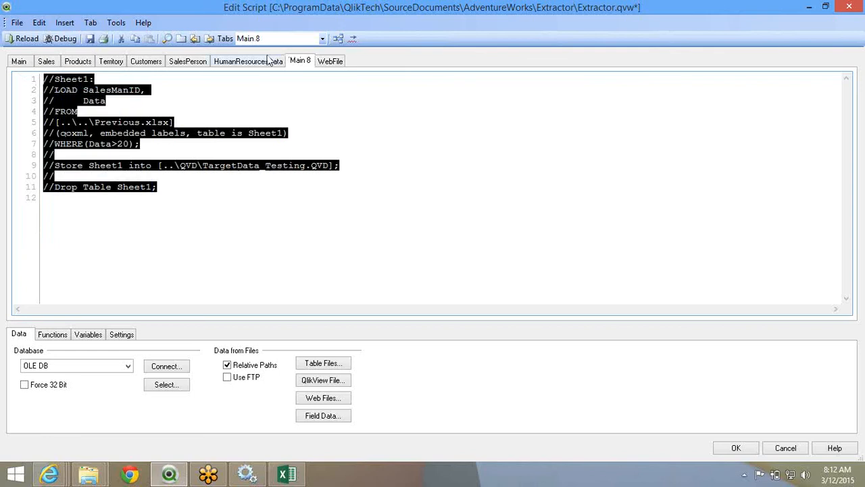
click(269, 60)
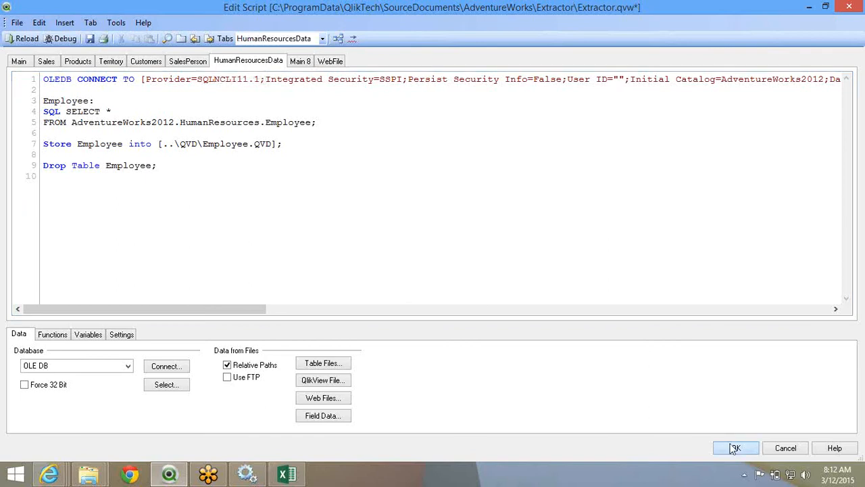
click(735, 449)
click(147, 77)
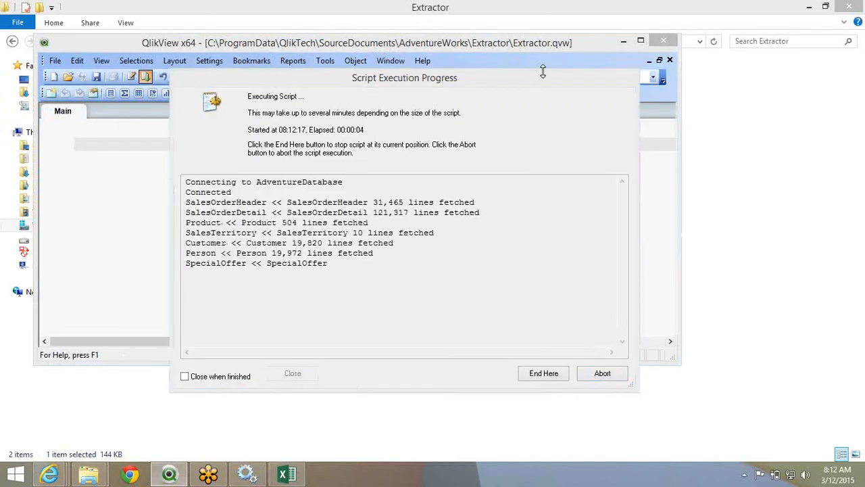
- Close the reload report, save and close Extractor.qvw, and return to the Management Console window
click(342, 332)
click(300, 371)
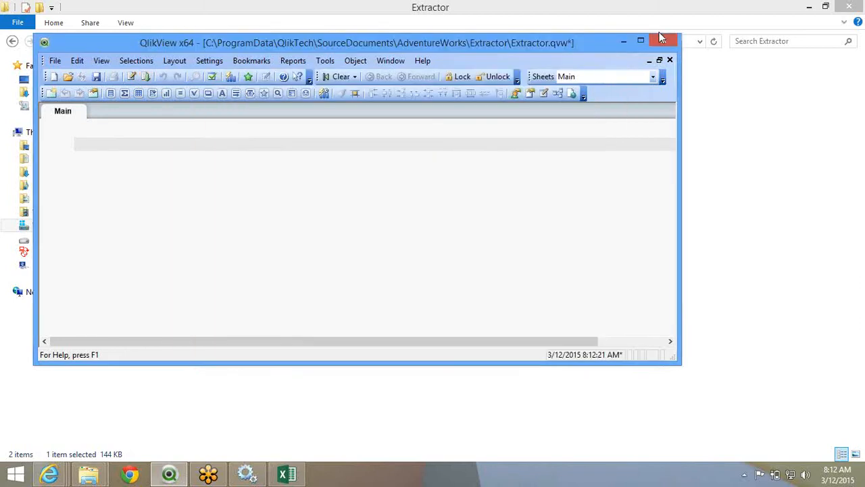
click(660, 36)
click(243, 471)
click(663, 42)
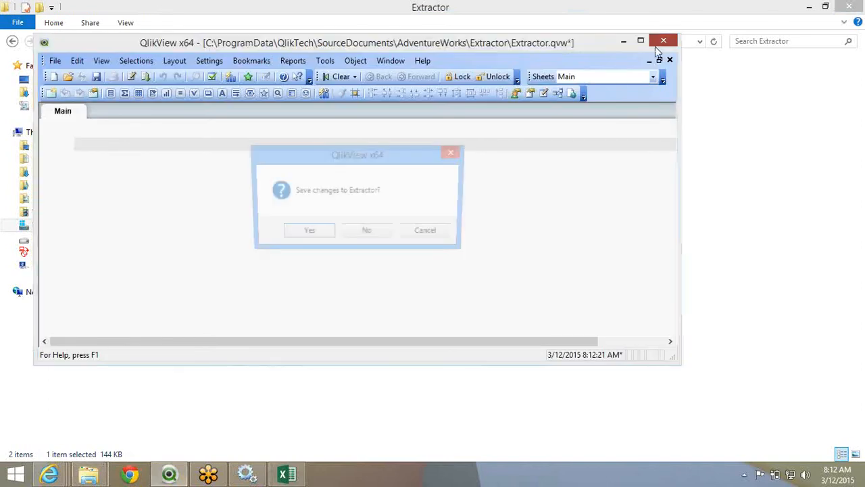
click(306, 233)
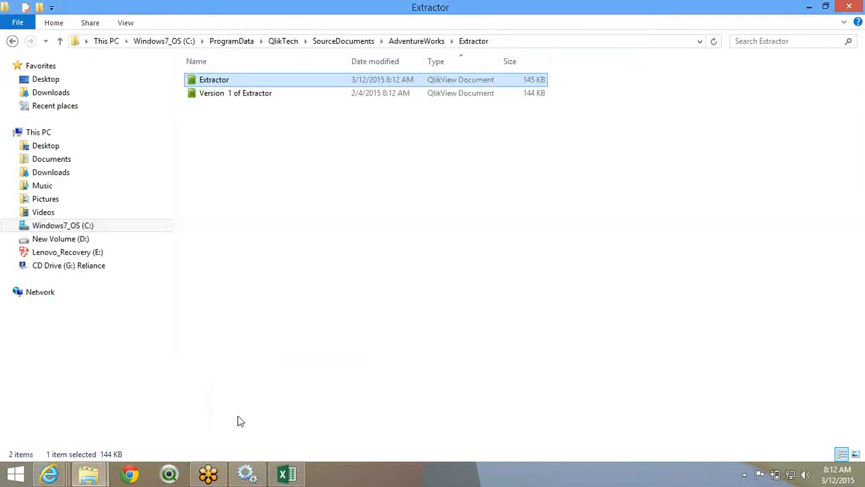
click(49, 474)
click(82, 406)
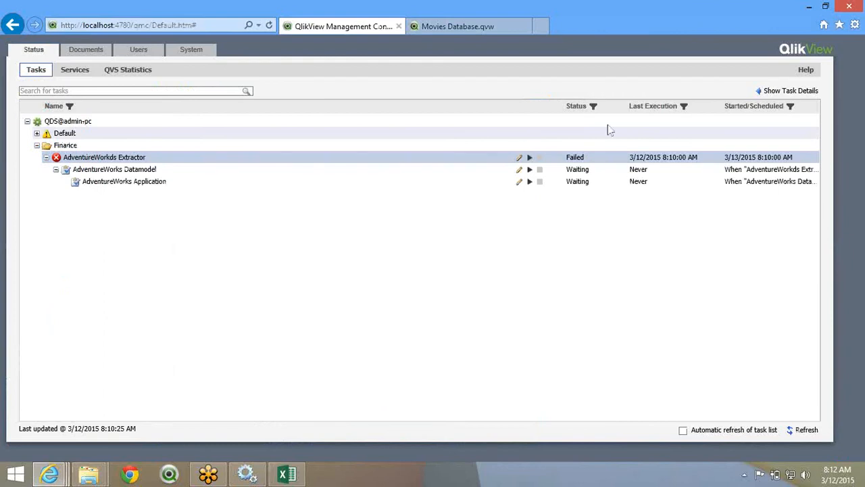
- Rerun AdventureWorks Extractor, enable 'Automatic refresh of task list', and check Extractor and Datamodel results
click(529, 159)
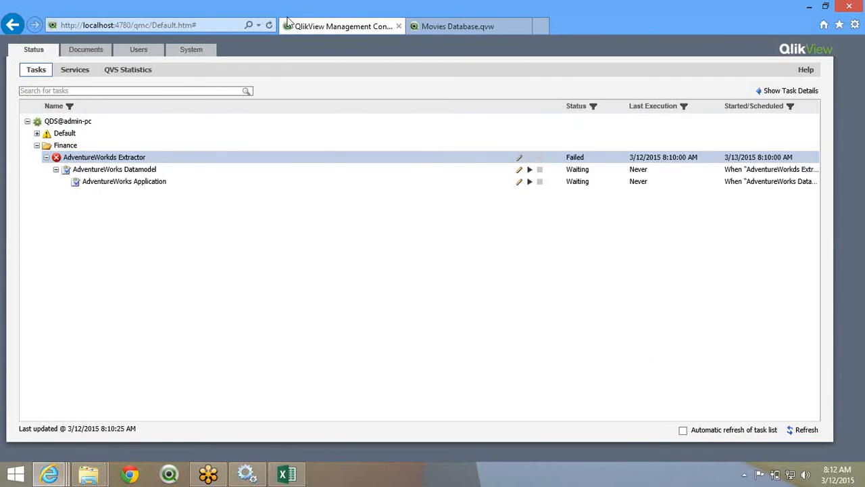
click(269, 27)
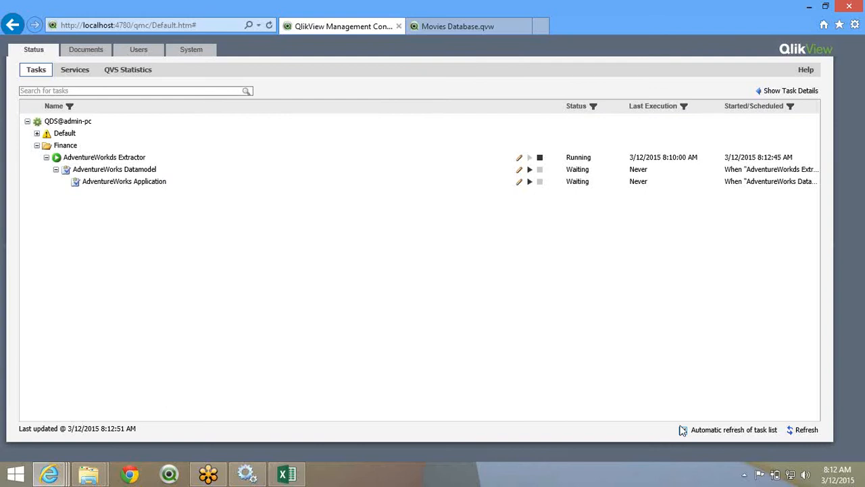
click(683, 430)
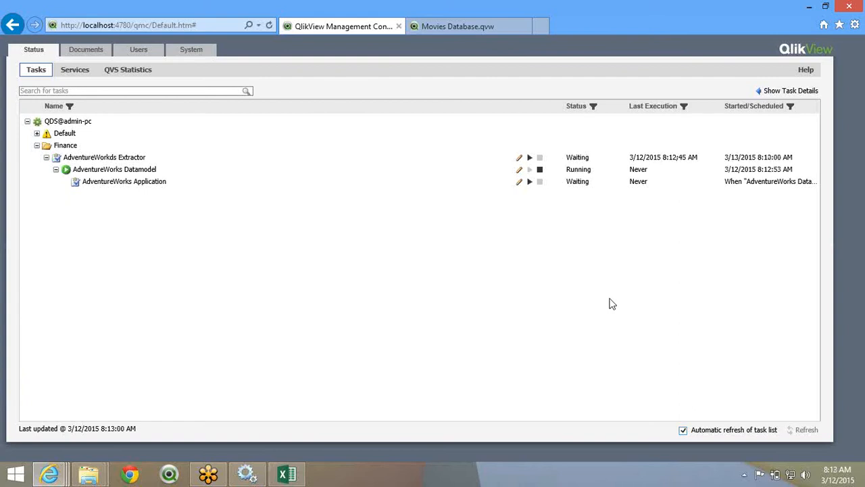
click(589, 161)
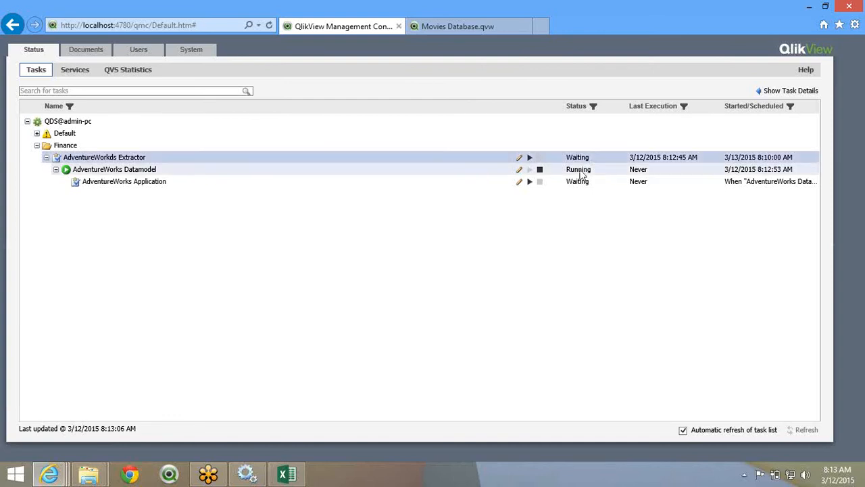
click(581, 171)
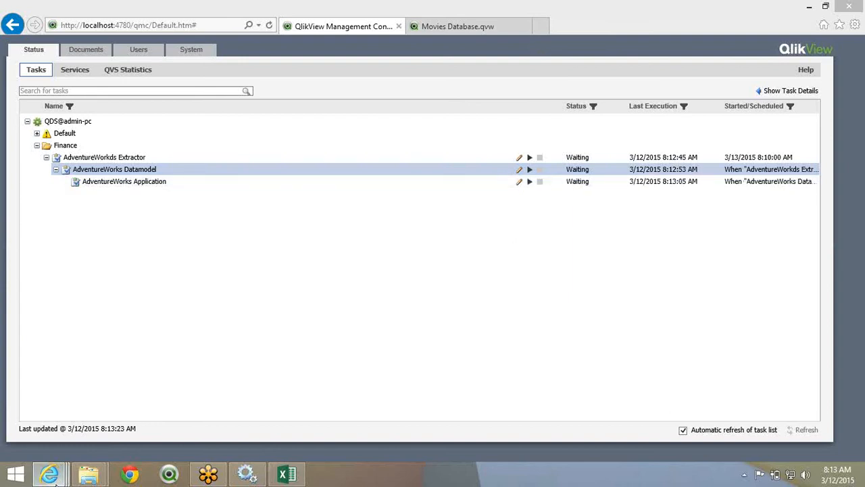
- Bring the Movies Database.qvw AccessPoint window forward and go back toward the AccessPoint index
mouse_move(57, 477)
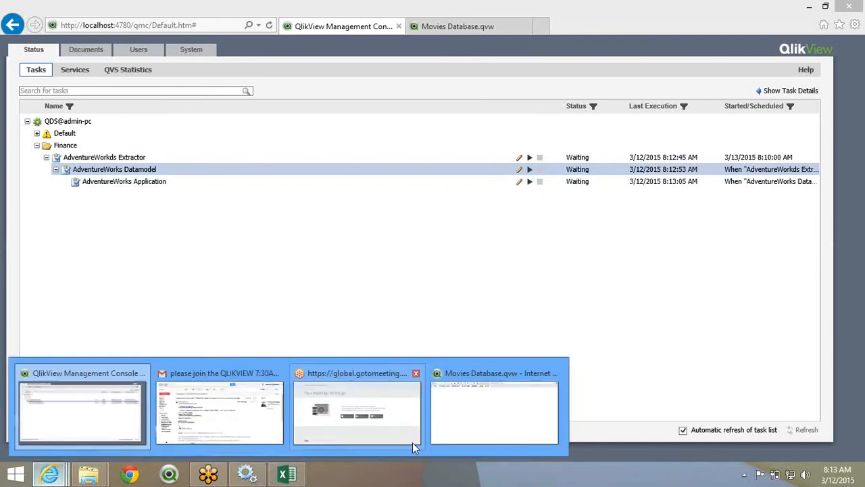
mouse_move(412, 442)
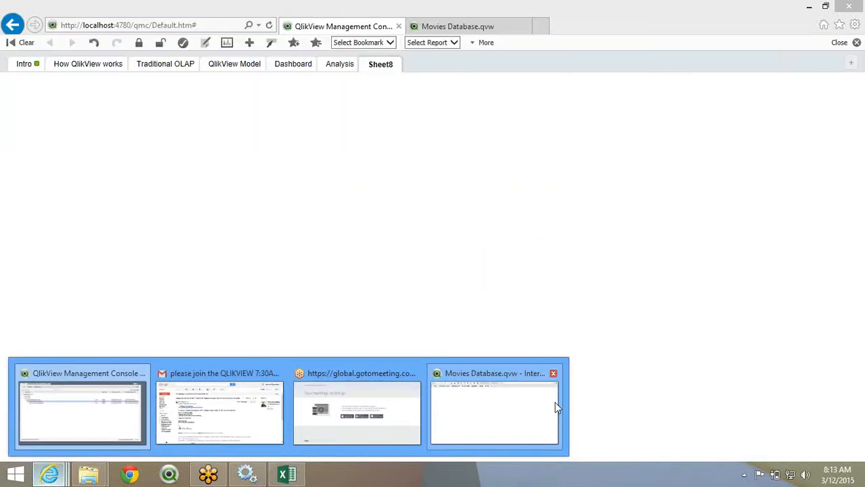
click(553, 374)
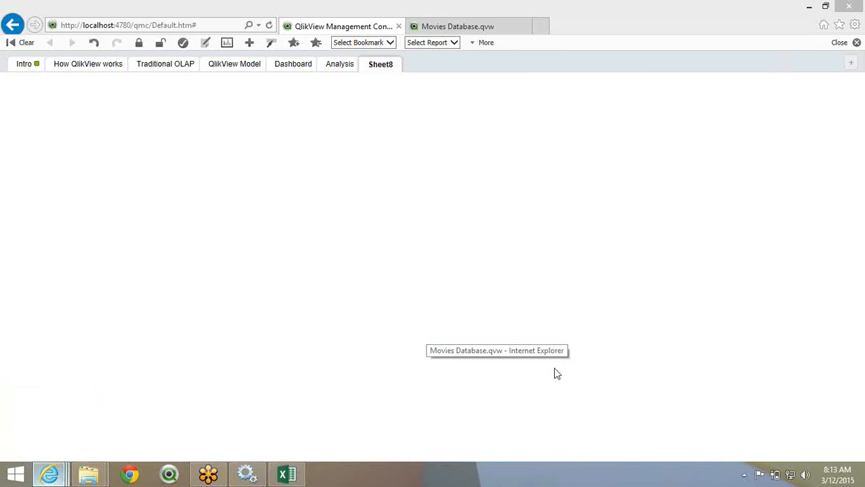
click(12, 25)
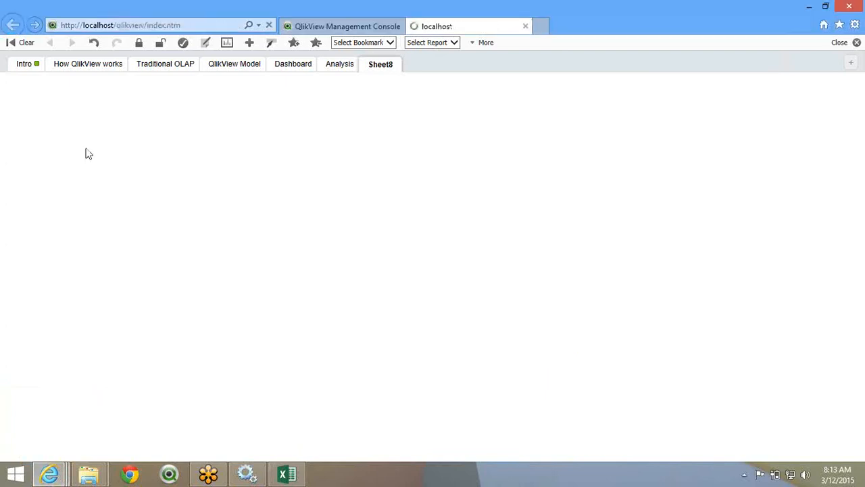
- Glance at the Management Console, then open AdventureWorks_APP.qvw from AccessPoint
click(49, 474)
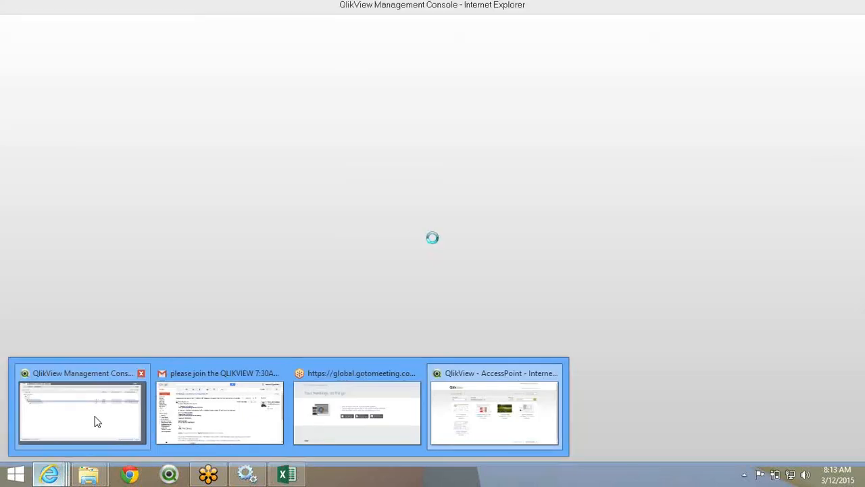
click(97, 421)
click(59, 472)
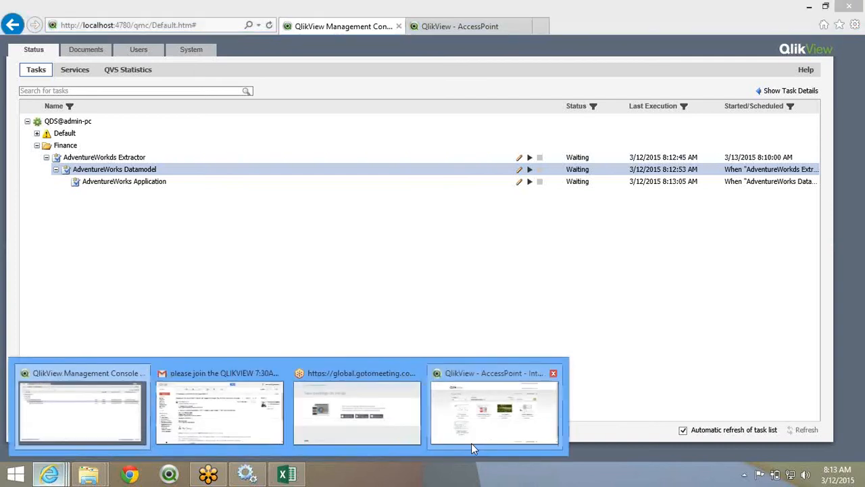
click(472, 443)
click(357, 264)
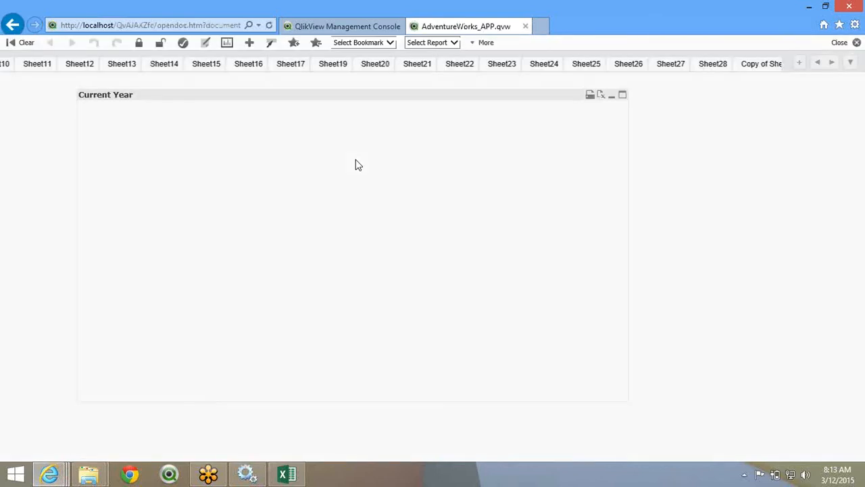
- Look through the Main, Copy of Main, Sheet 5, Sheet4, Sheet 6 and Sheet10 sheets
click(818, 64)
click(818, 63)
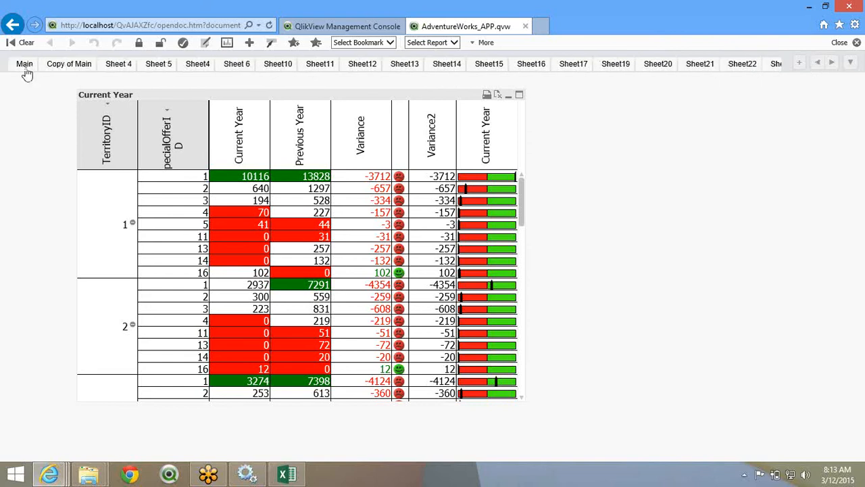
click(25, 66)
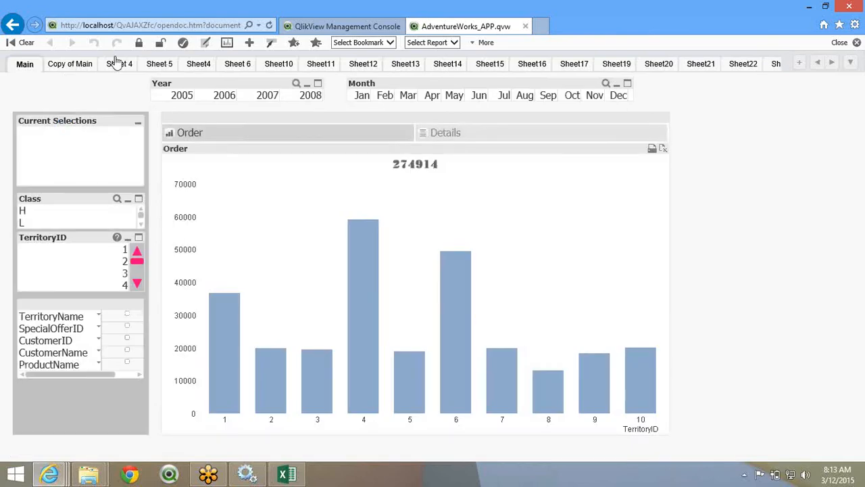
click(71, 64)
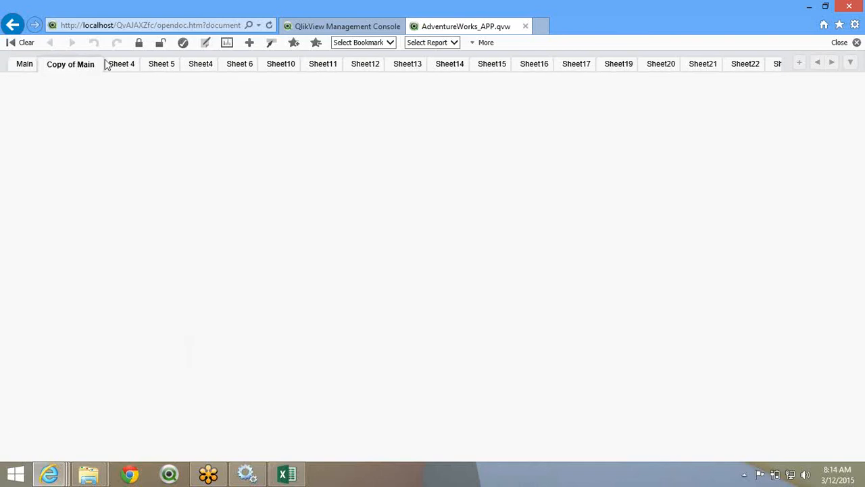
click(163, 66)
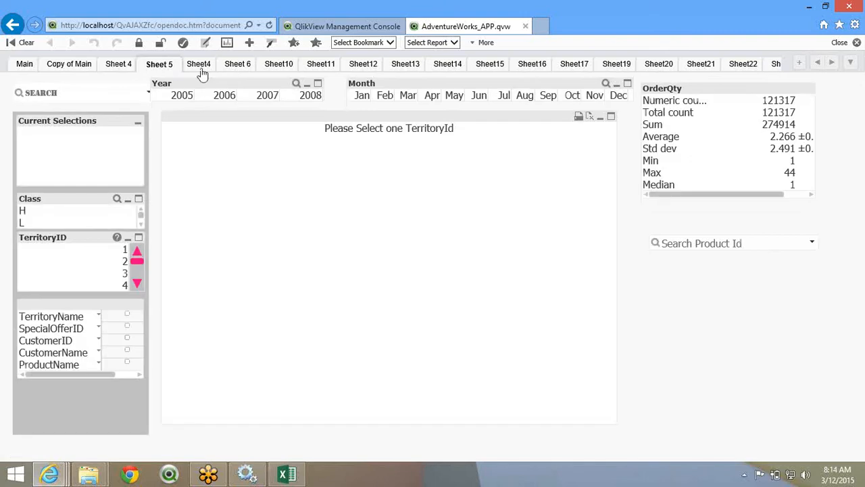
click(200, 68)
click(235, 67)
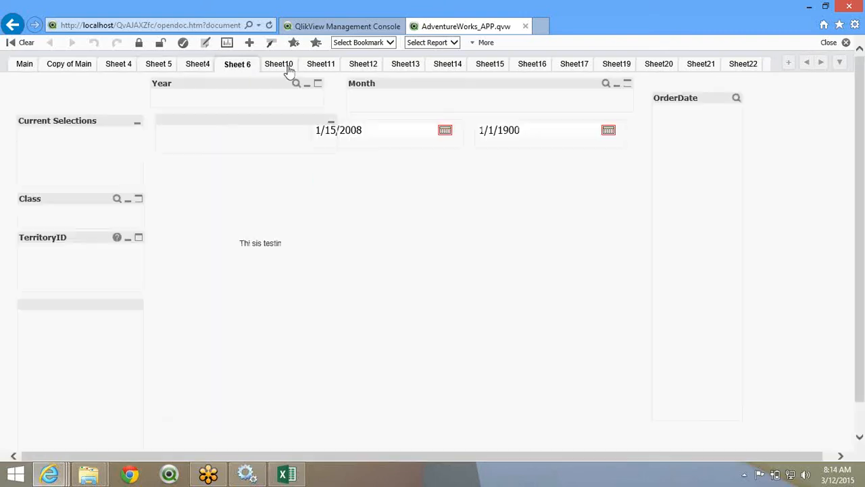
click(289, 67)
- Under Documents > Source Documents, edit the AdventureWorks_APP.qvw task and show its Reduce settings
click(327, 27)
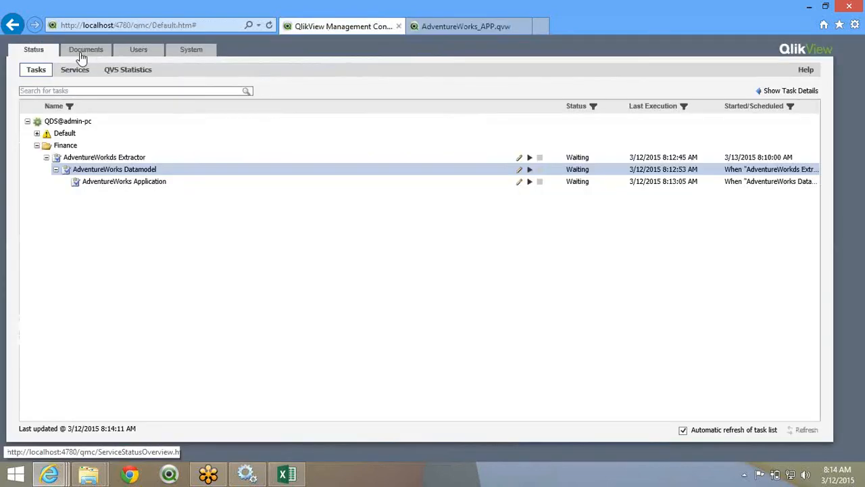
click(78, 70)
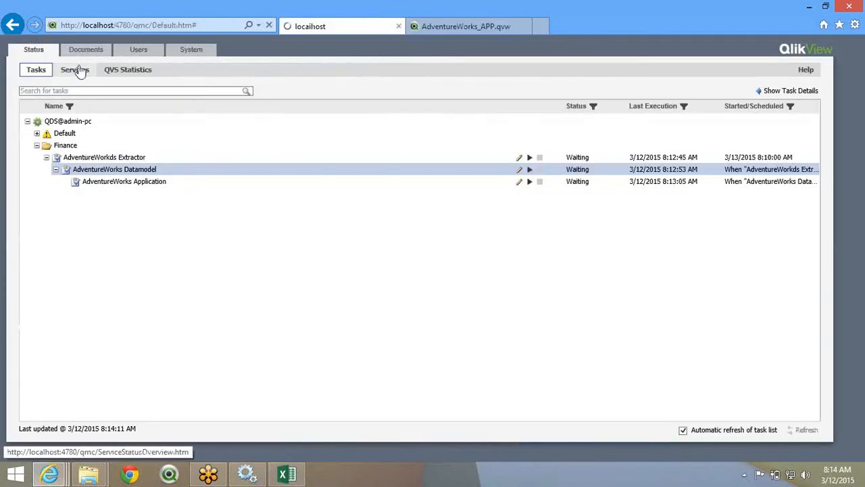
click(84, 52)
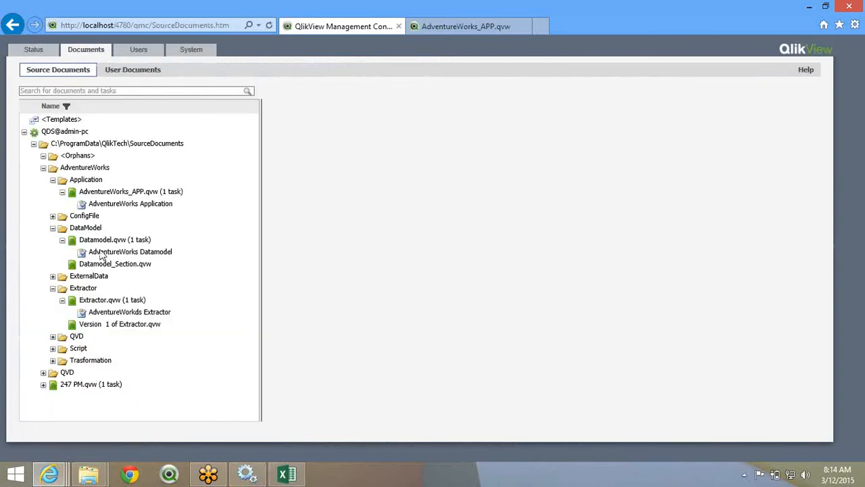
click(121, 194)
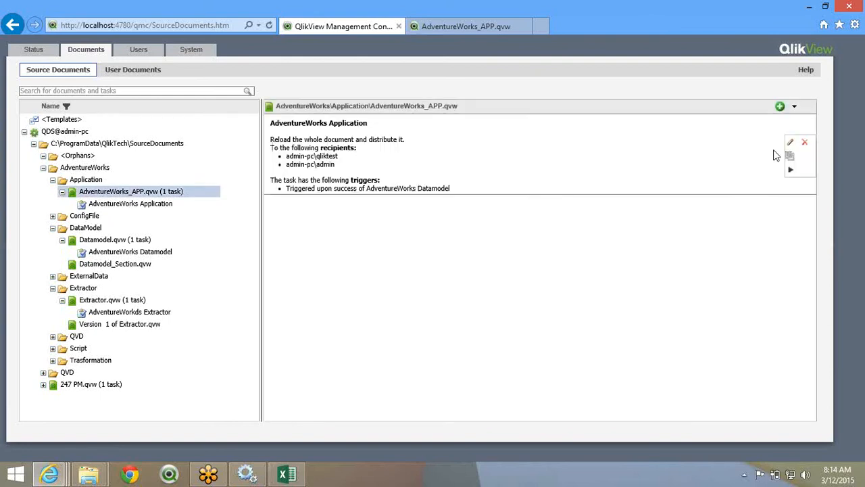
click(791, 143)
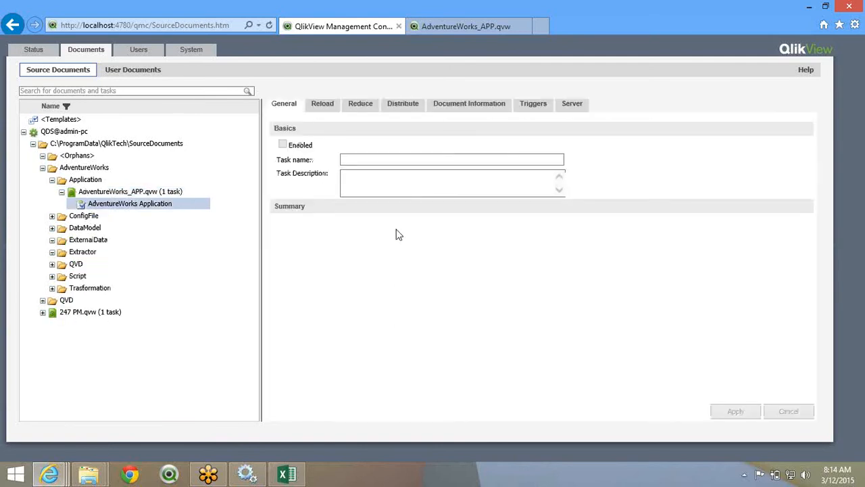
click(322, 105)
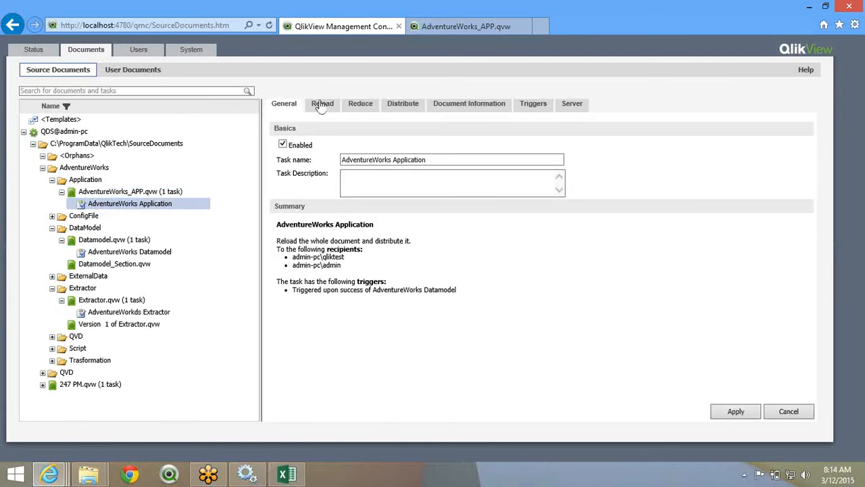
click(359, 105)
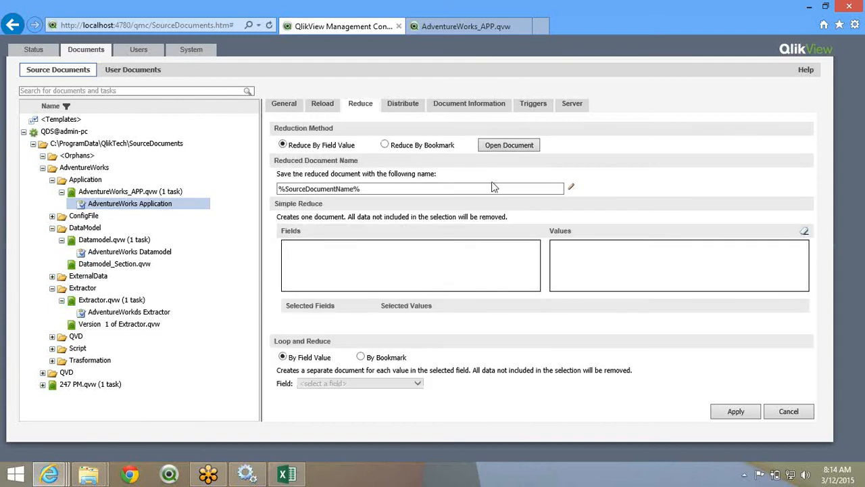
- Load the document's fields into Simple Reduce and move through the field list
click(494, 150)
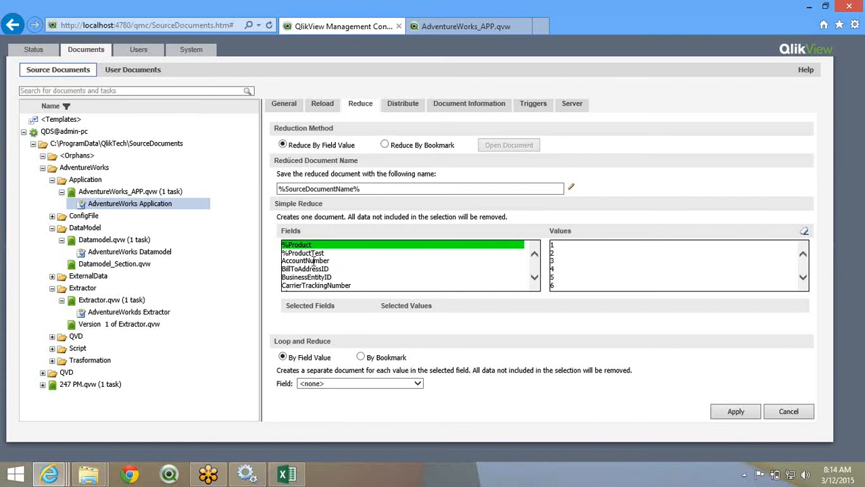
click(534, 279)
click(535, 280)
click(535, 280)
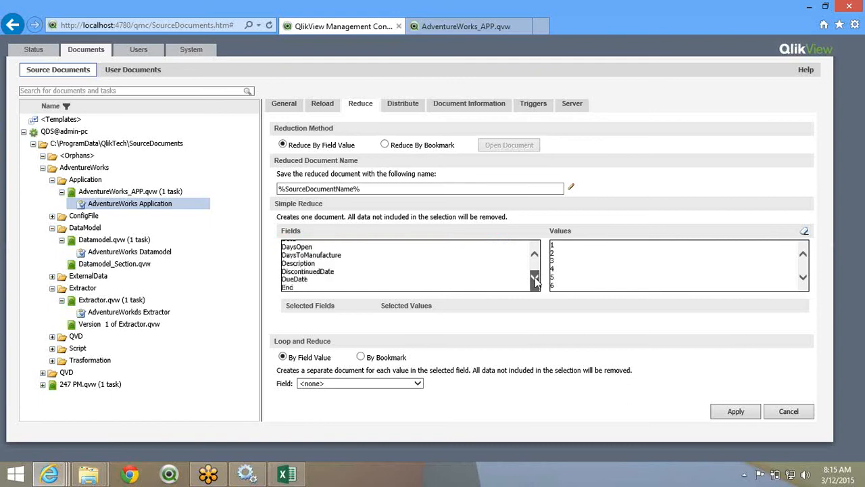
click(535, 281)
click(534, 281)
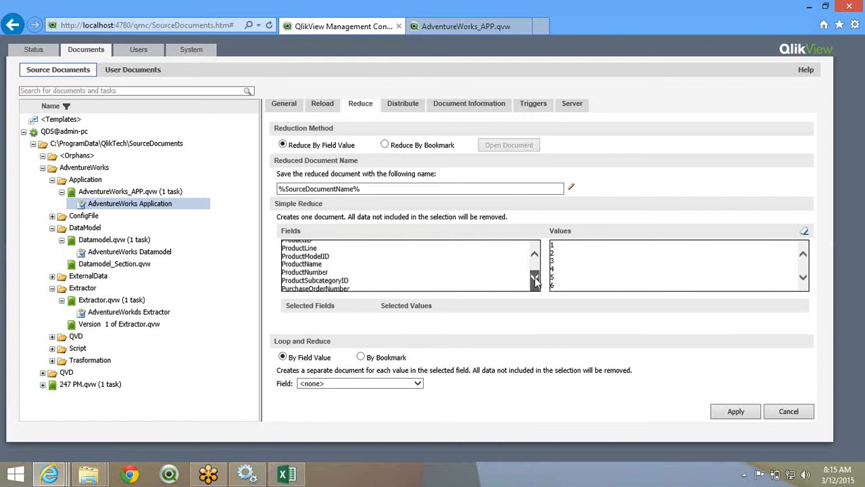
click(535, 279)
click(534, 279)
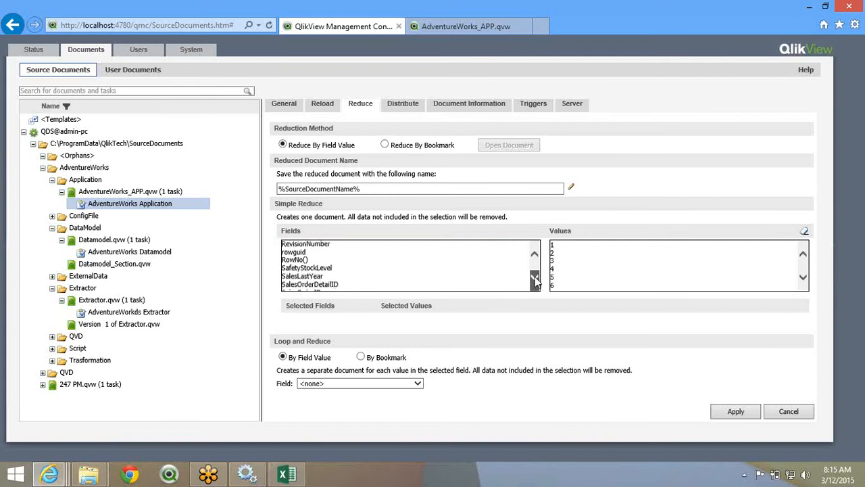
click(535, 280)
click(535, 280)
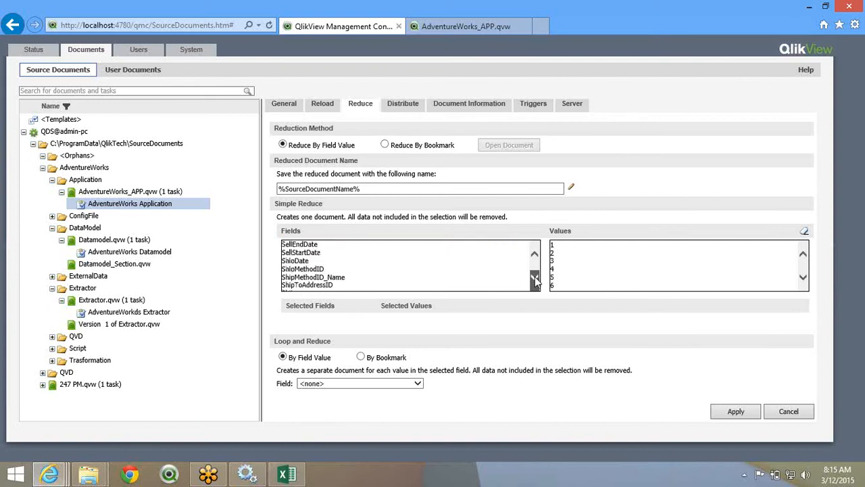
click(534, 280)
click(534, 280)
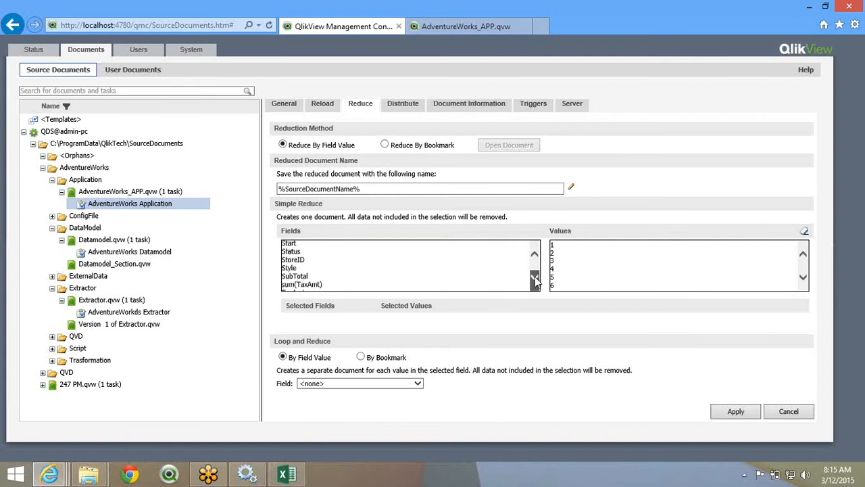
click(535, 281)
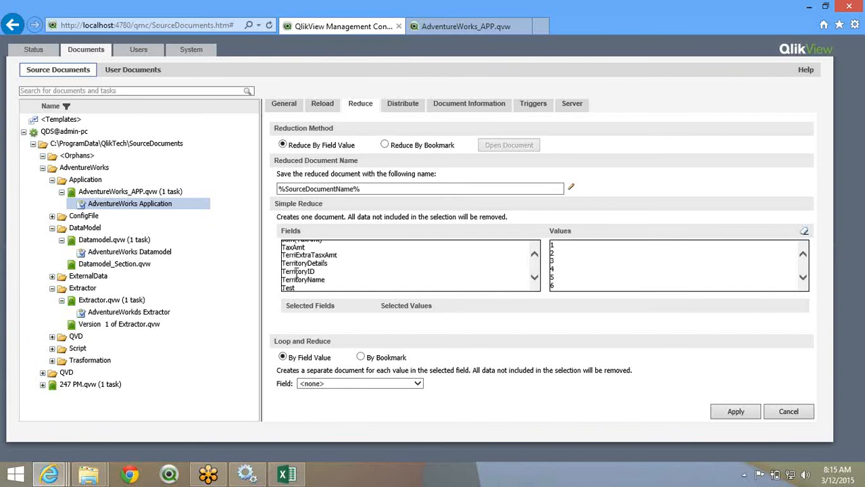
- Select TerritoryID values 1, 2 and 3 for the reduction
click(572, 246)
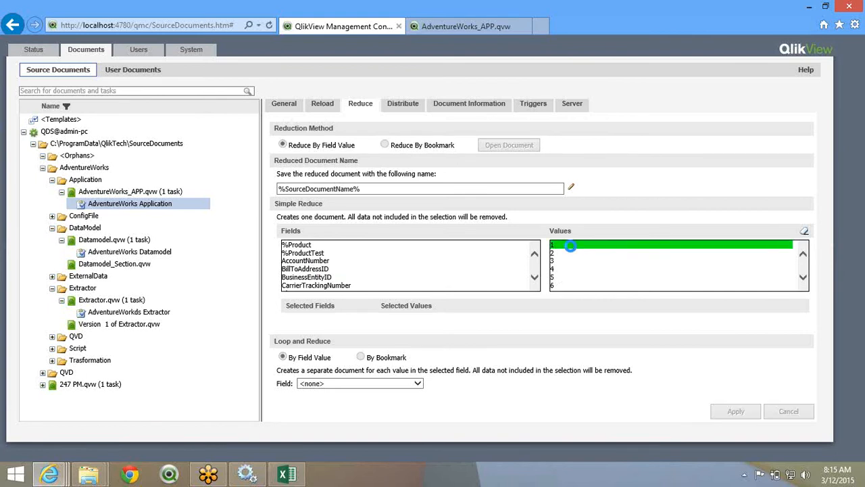
ctrl+click(570, 254)
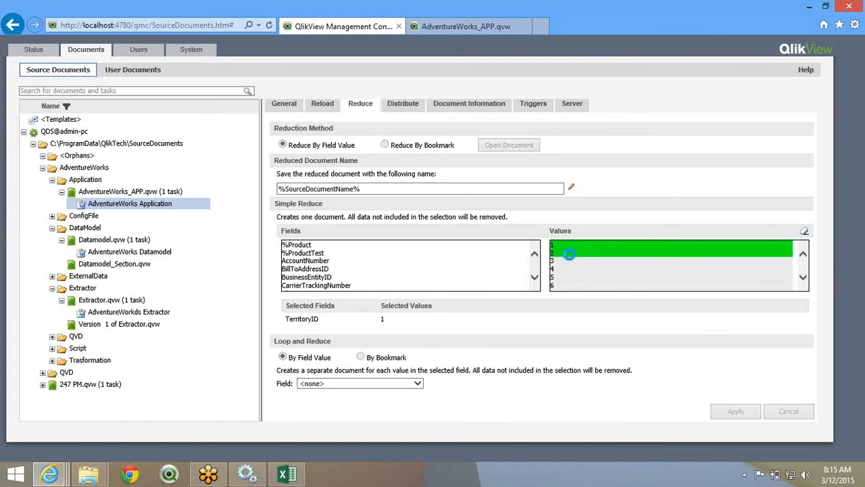
ctrl+click(569, 260)
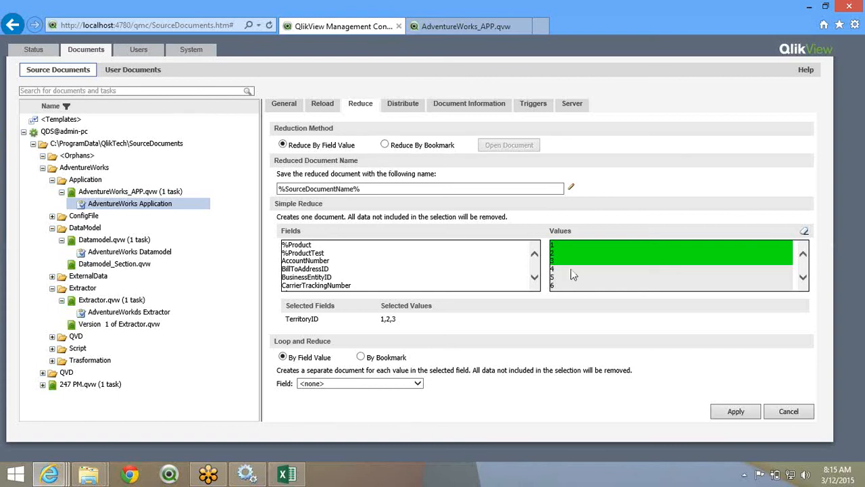
- Clear the reduce values, set Loop and Reduce field to TerritoryID, and open the name template
click(805, 233)
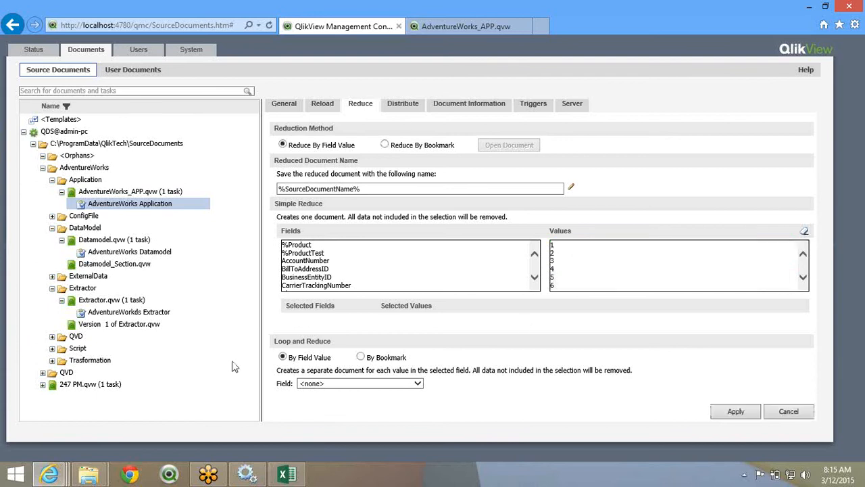
double_click(293, 356)
click(352, 384)
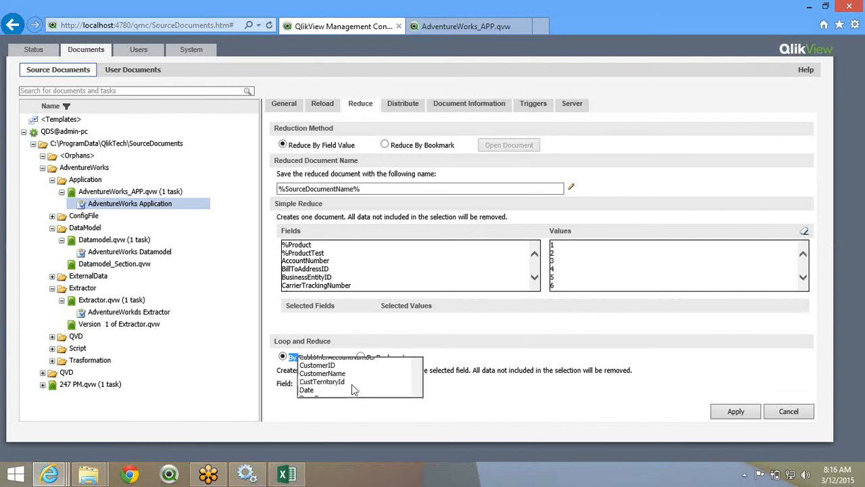
scroll(378, 290, down, 12)
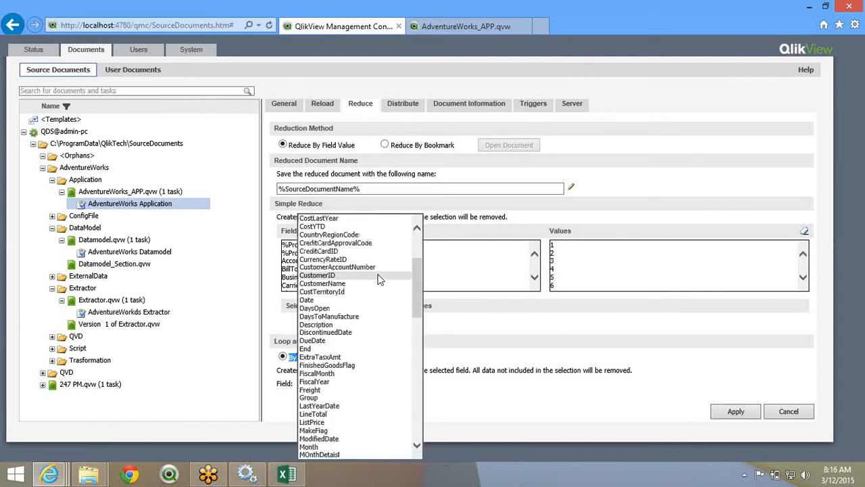
scroll(380, 277, down, 9)
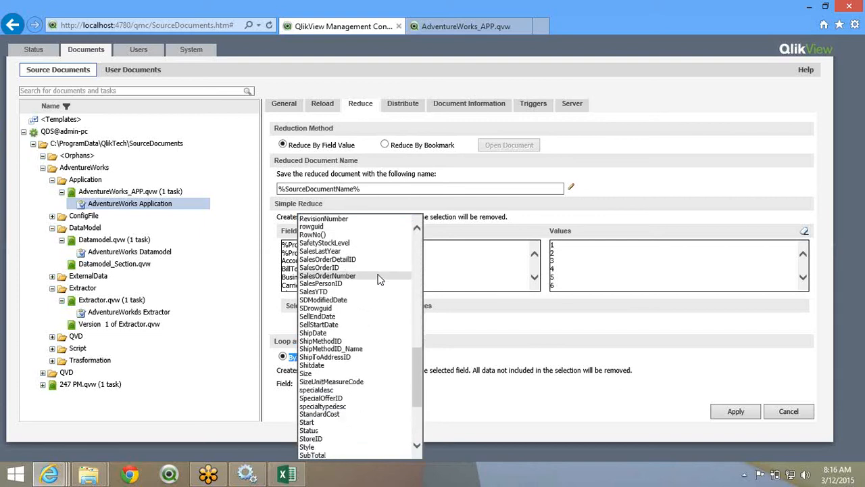
scroll(380, 278, down, 1)
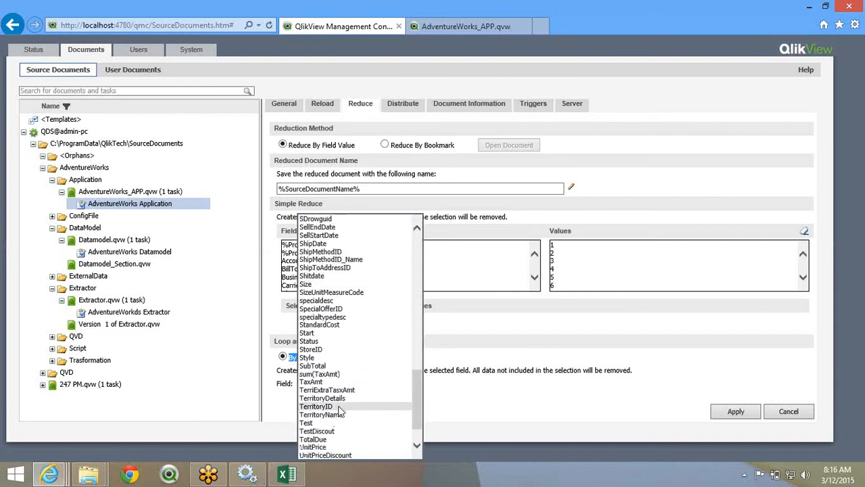
click(342, 407)
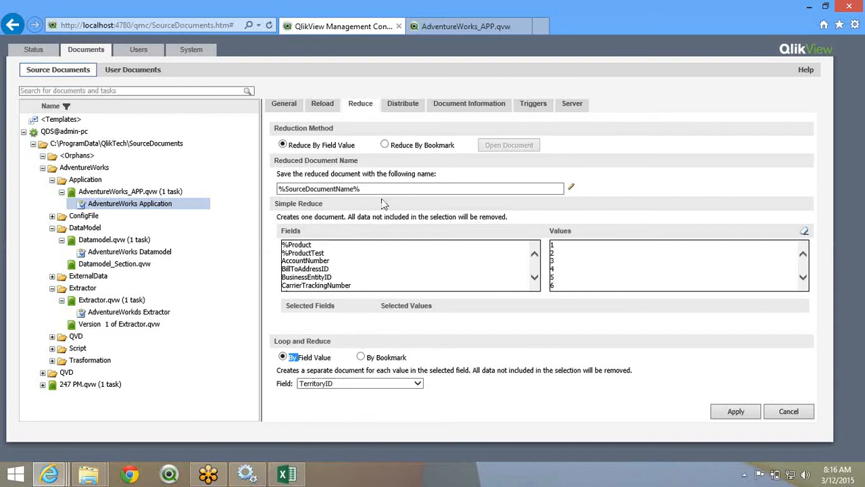
click(571, 187)
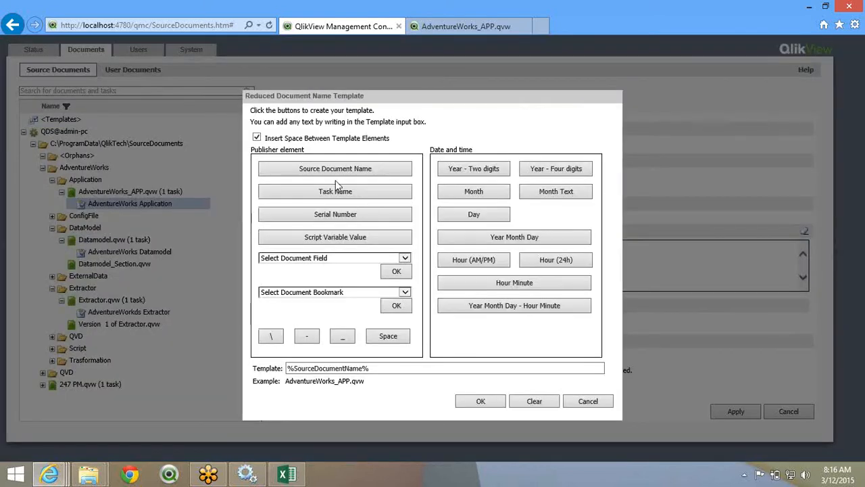
- Choose TerritoryID from the document fields in the reduced document name template editor
click(346, 257)
scroll(348, 341, down, 20)
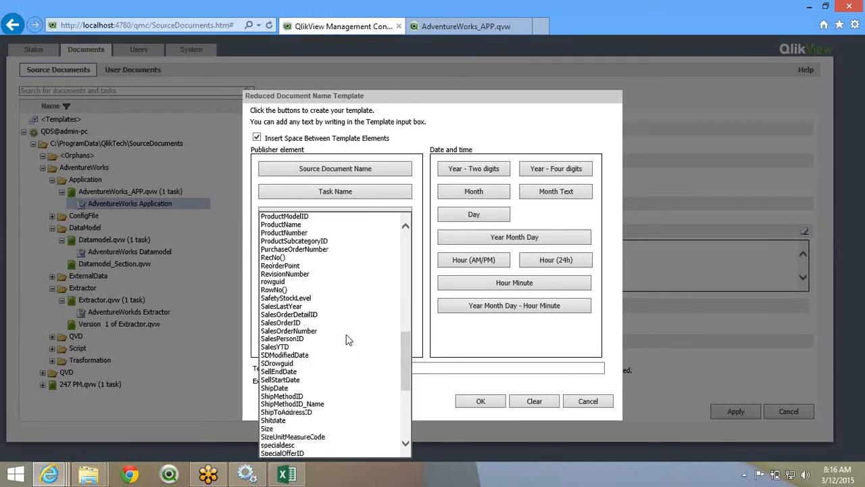
scroll(326, 433, down, 3)
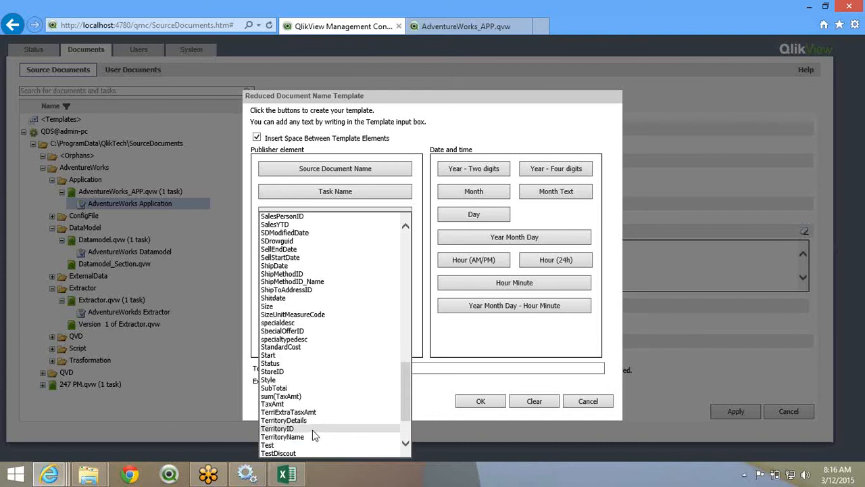
click(312, 430)
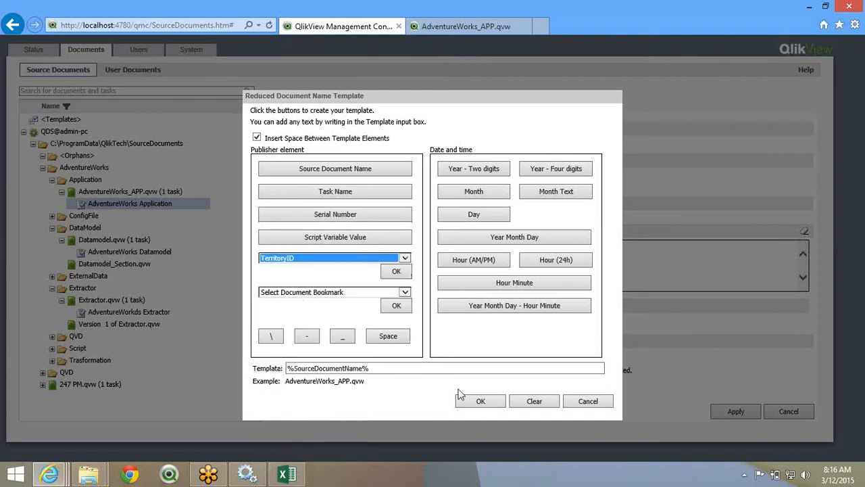
click(486, 403)
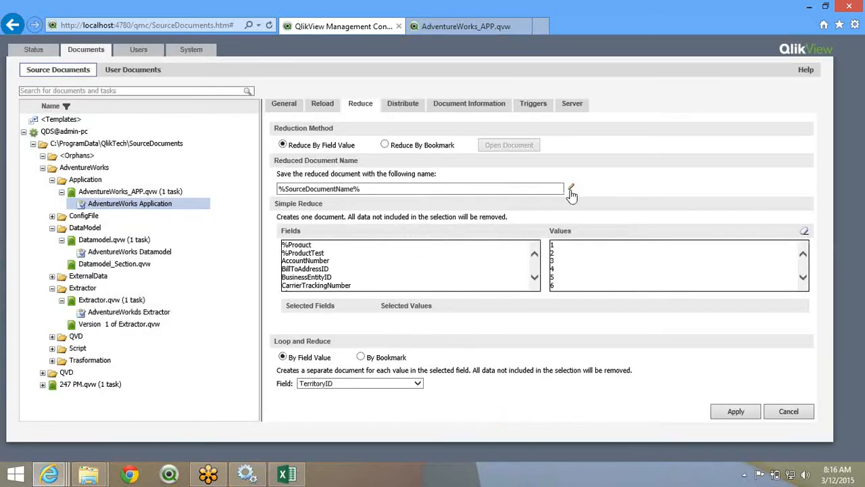
- Set the name template to '%SourceDocumentName% %DocumentField,TerritoryID%' and apply the reduce settings
click(571, 192)
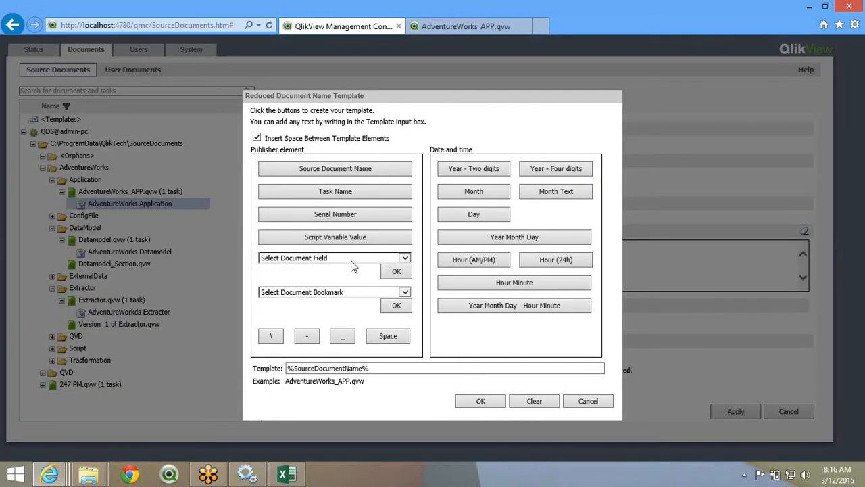
click(351, 260)
scroll(343, 318, down, 15)
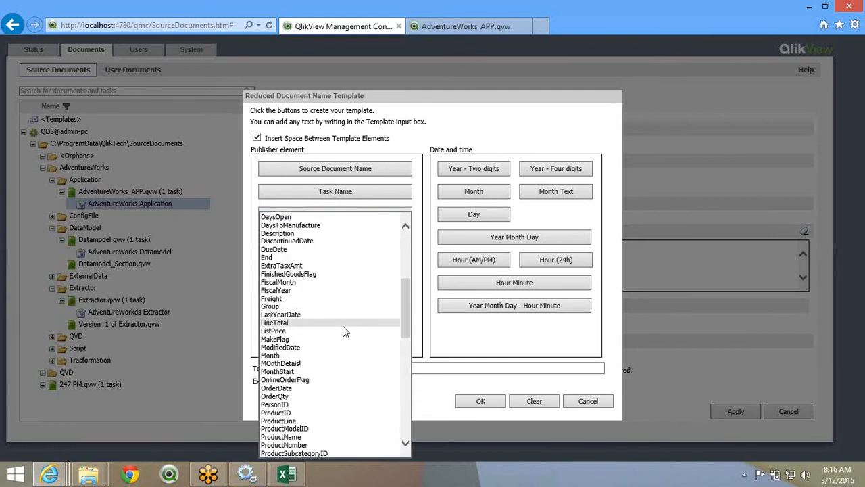
scroll(342, 326, down, 3)
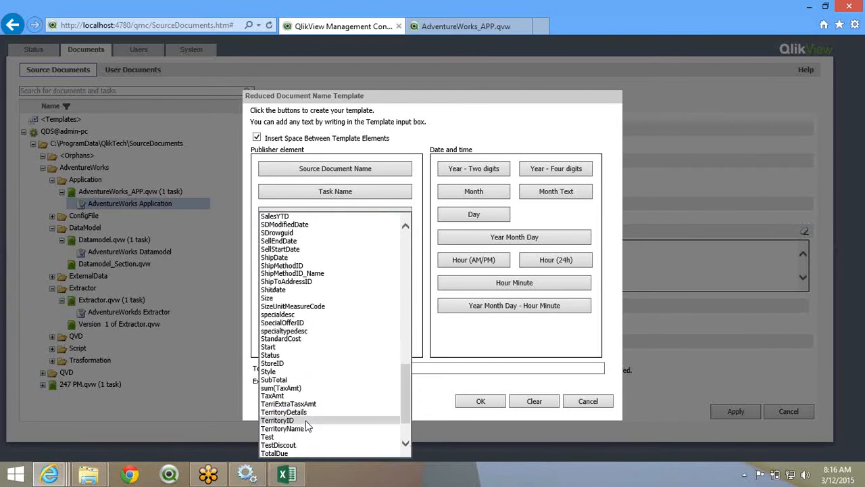
click(318, 419)
click(401, 271)
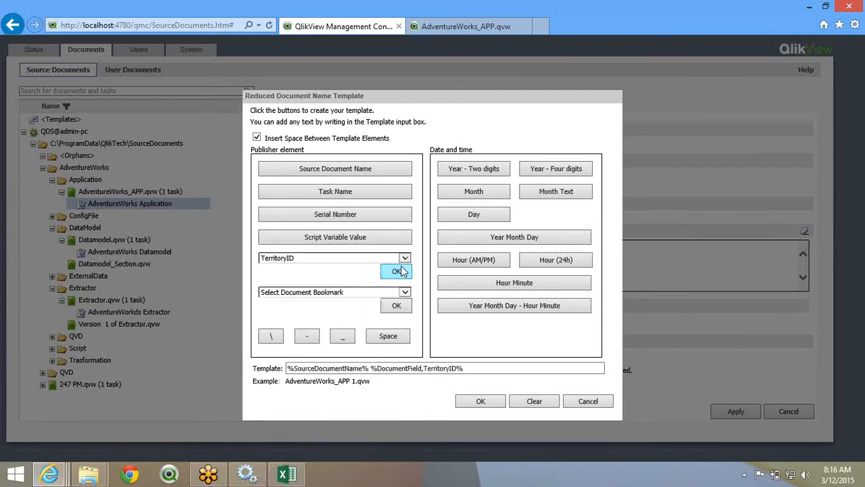
double_click(316, 368)
click(415, 365)
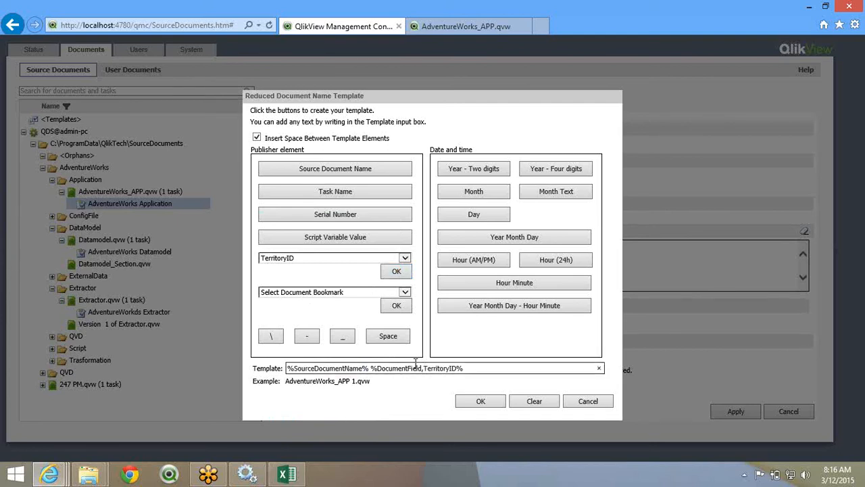
click(495, 401)
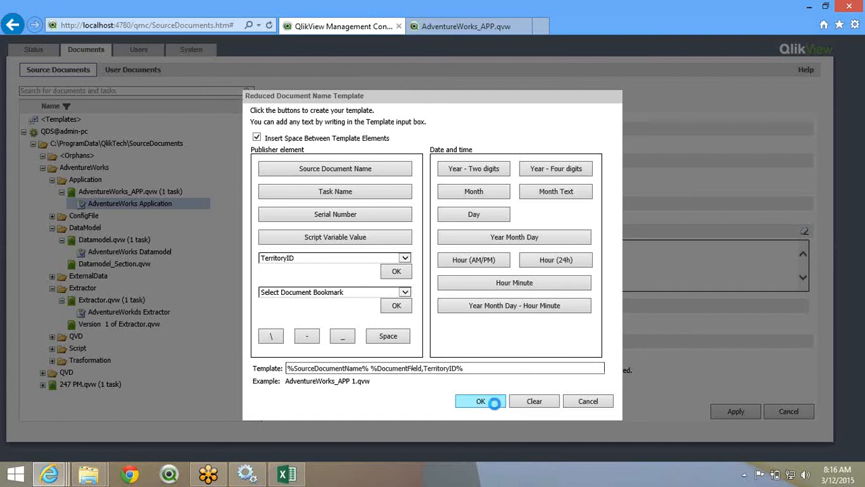
click(718, 413)
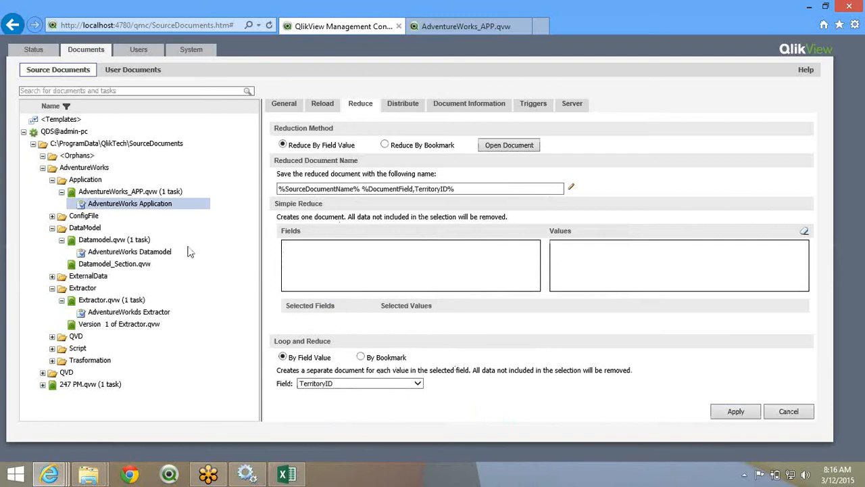
click(13, 27)
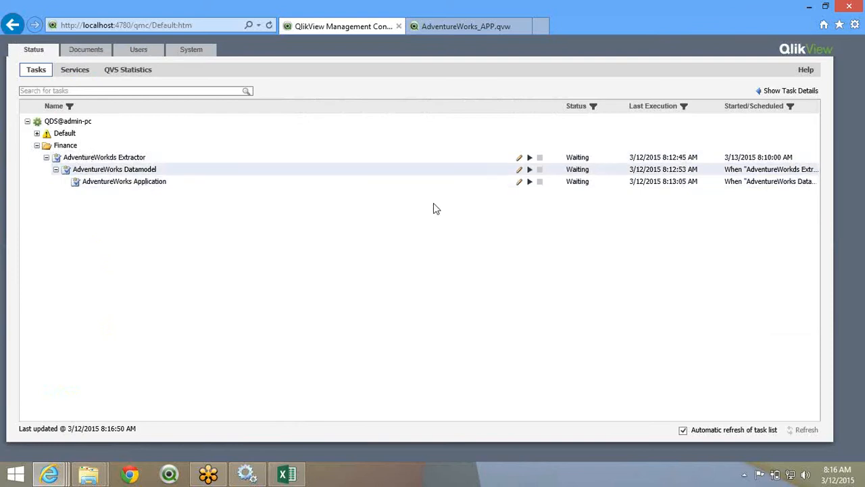
- Start the AdventureWorks Application task and refresh until it finishes and shows Waiting
click(184, 181)
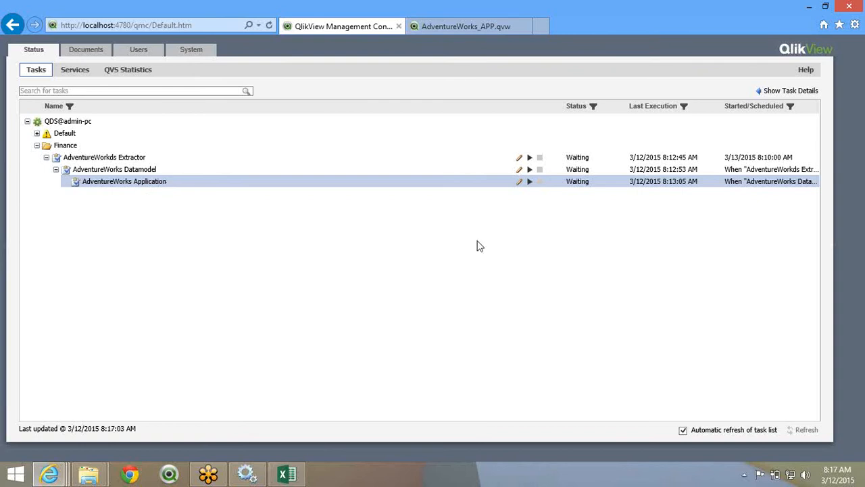
click(530, 182)
click(269, 25)
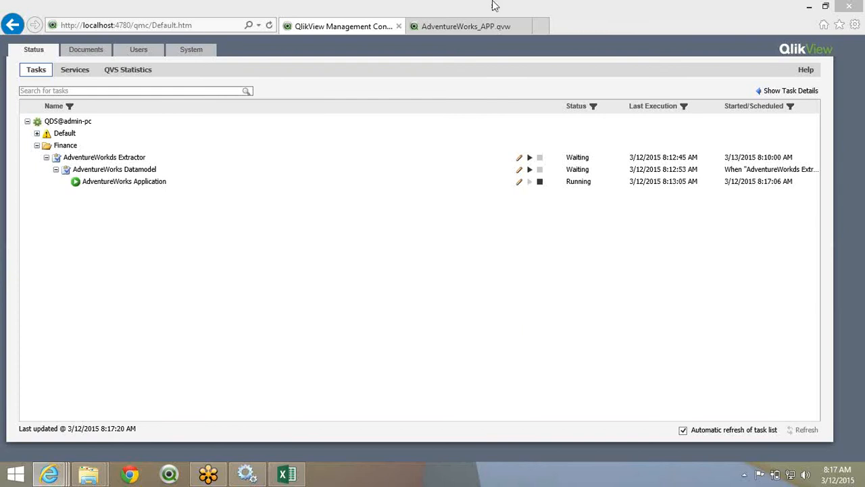
click(269, 25)
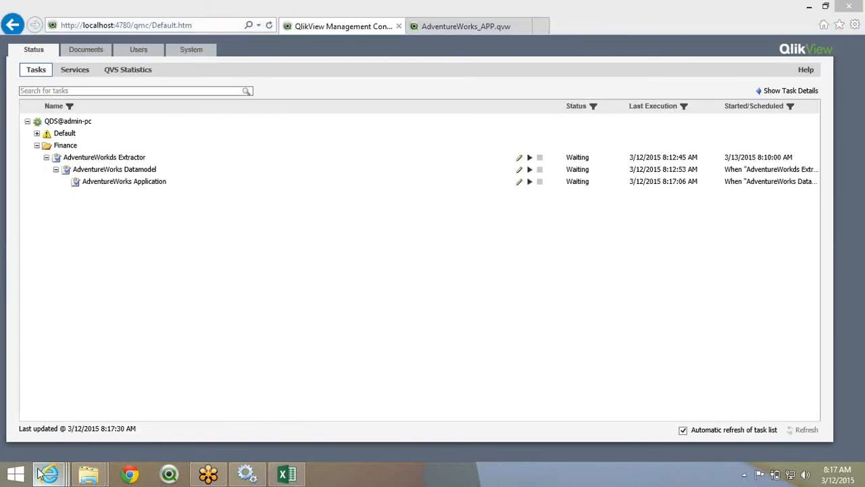
- Browse the AccessPoint document list and open the reduced AdventureWorks_APP 1 document's Sheet15
mouse_move(49, 474)
click(451, 399)
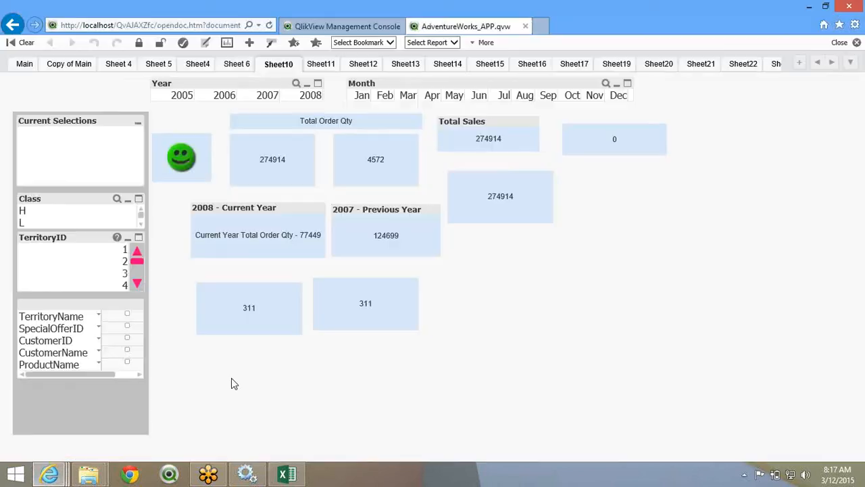
click(15, 31)
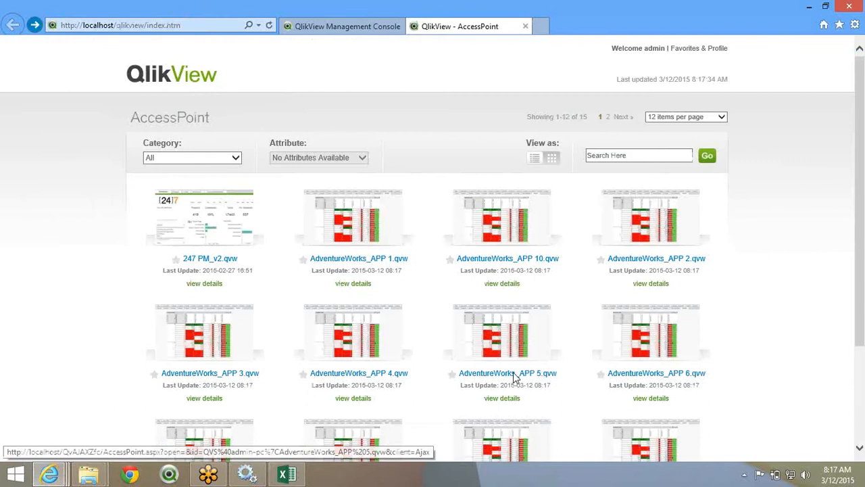
scroll(520, 380, down, 1)
scroll(528, 384, down, 3)
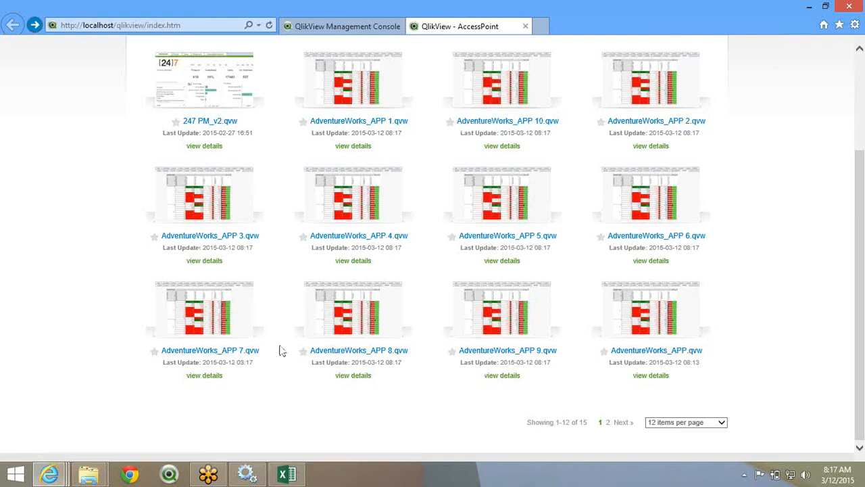
click(365, 161)
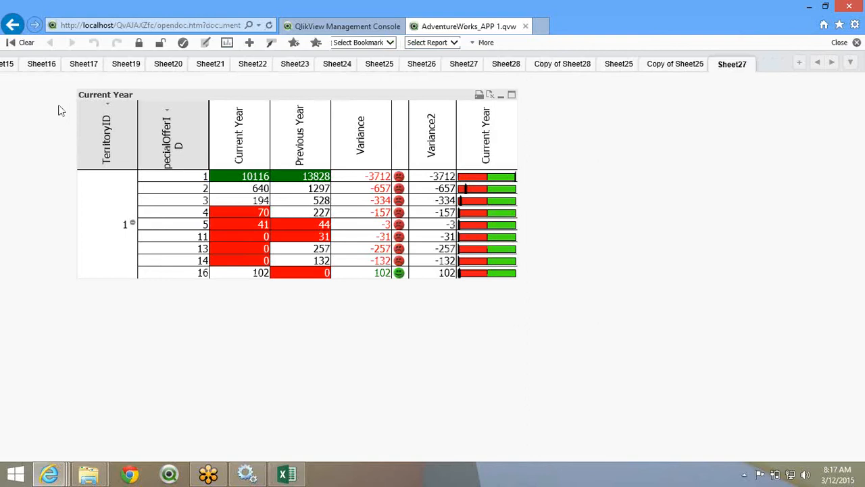
click(6, 66)
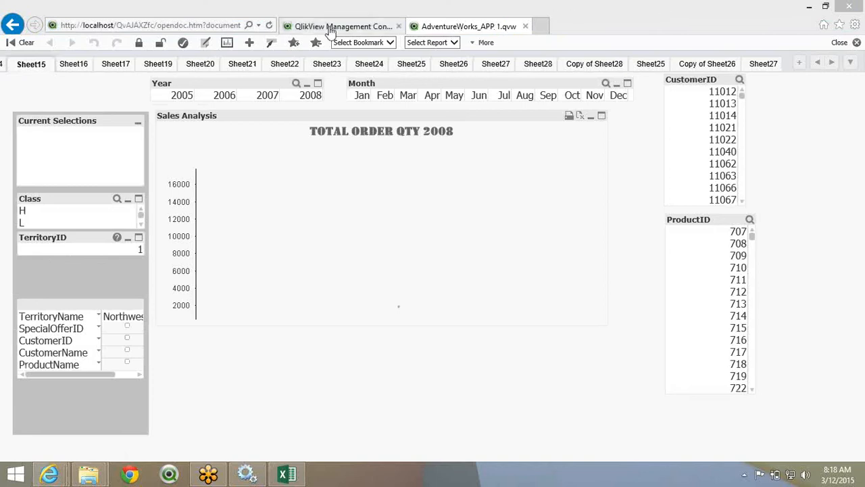
click(12, 24)
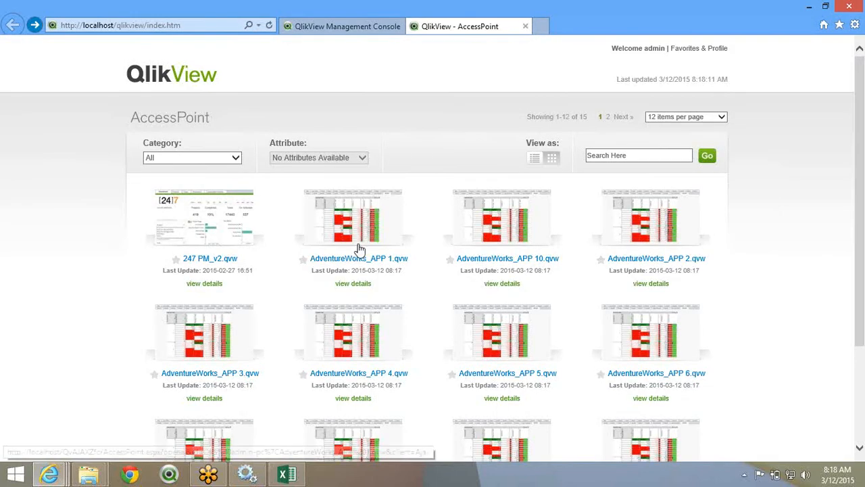
- Open AdventureWorks_APP 5, then go back to the list and the Management Console
scroll(479, 309, down, 1)
click(479, 309)
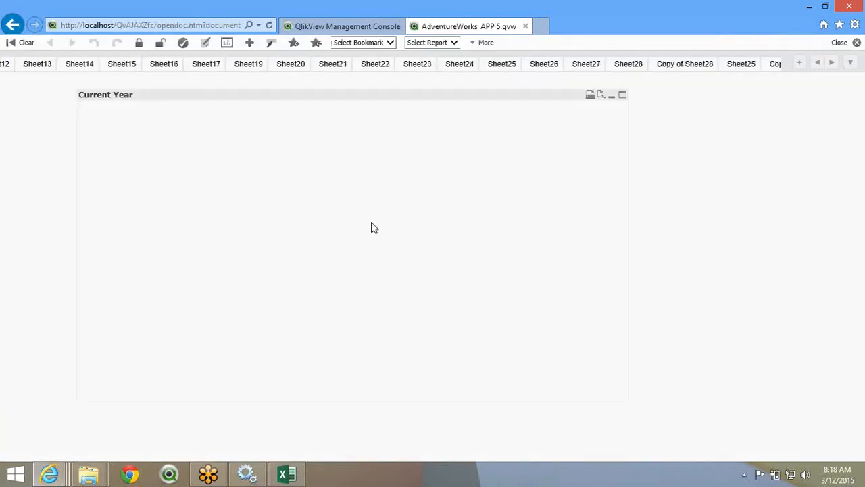
click(12, 25)
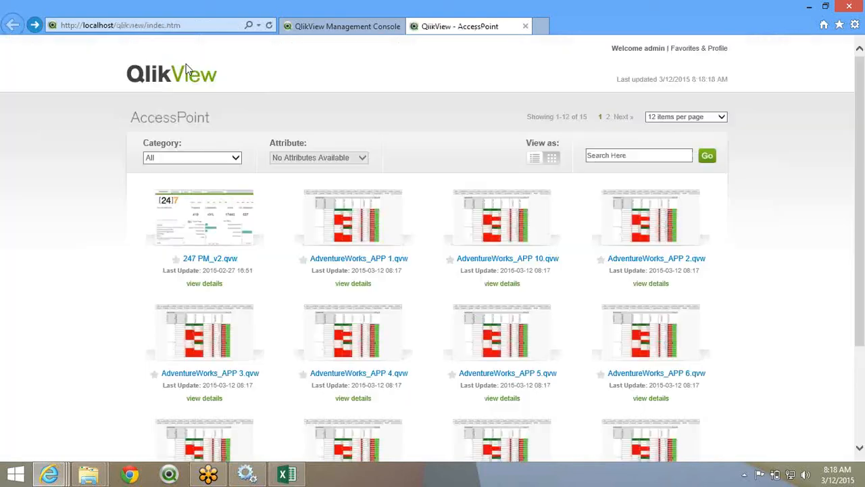
click(339, 30)
- Open the AdventureWorks Application task under Source Documents and view its loop-and-reduce setting
click(142, 181)
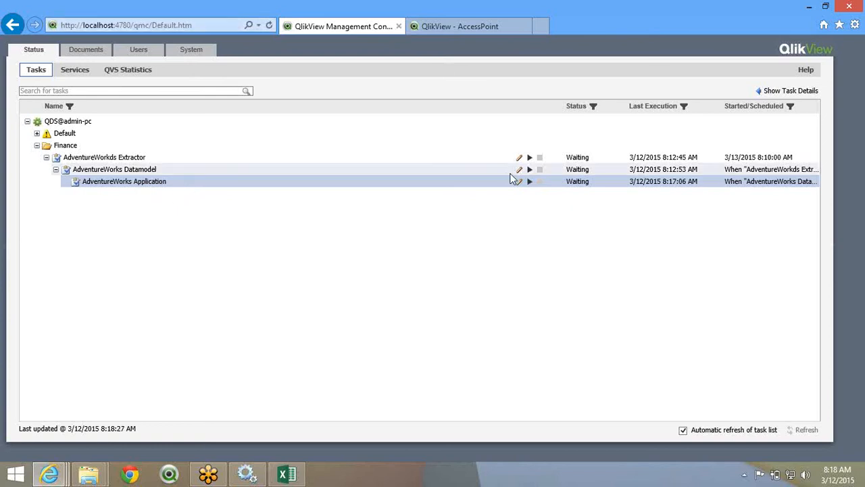
click(86, 50)
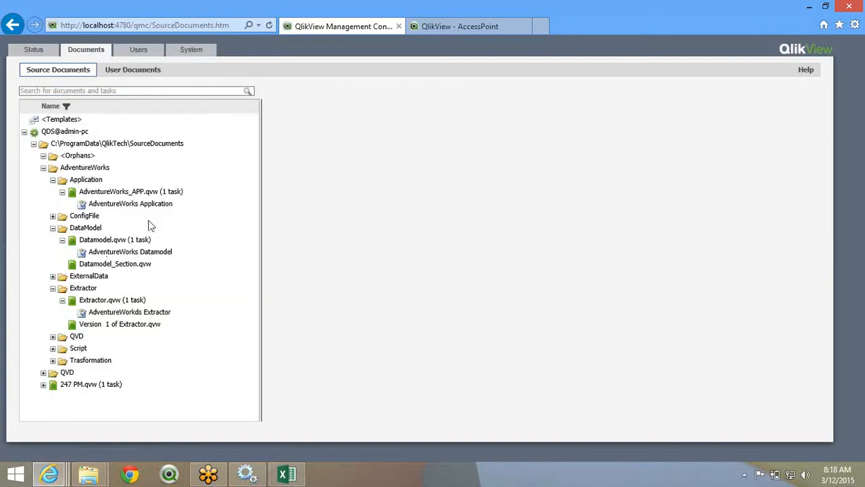
click(192, 199)
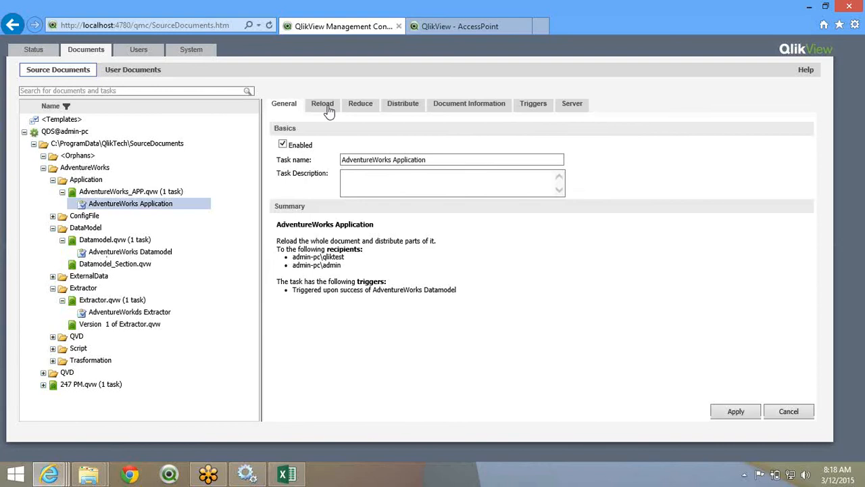
click(360, 104)
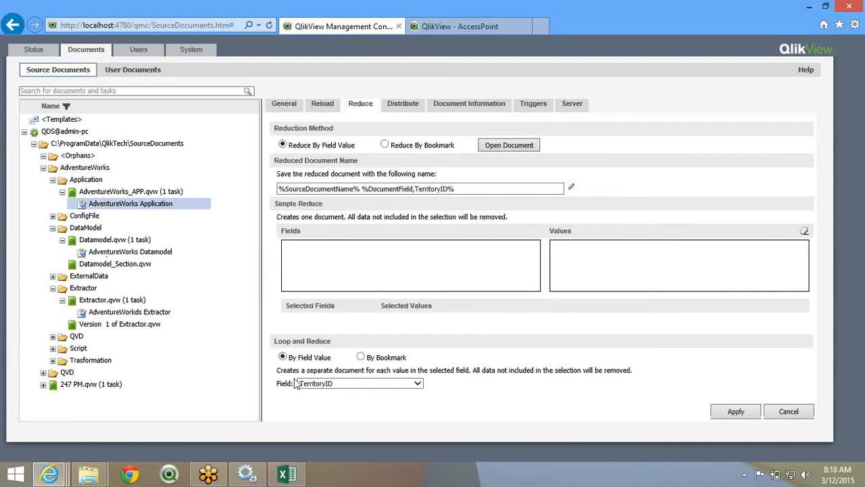
click(284, 356)
- Compare the task's Distribute and Reduce settings before moving to the Excel workbook
click(399, 105)
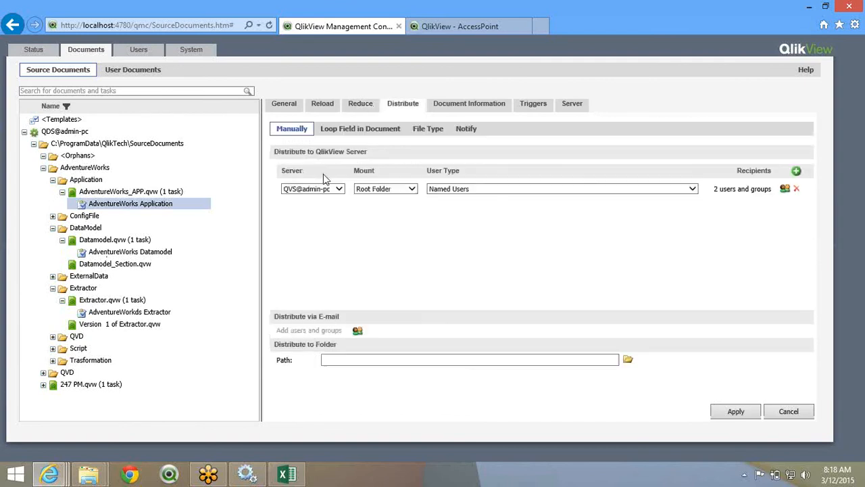
click(358, 105)
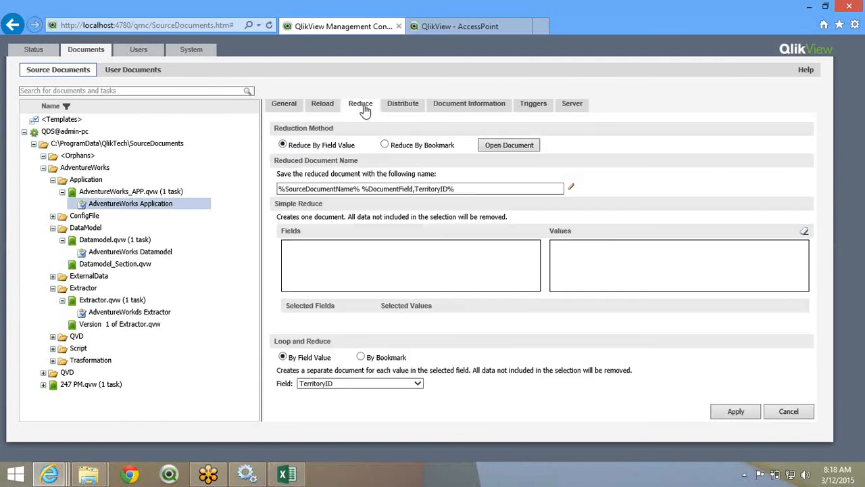
click(398, 107)
click(362, 108)
click(287, 473)
- Enter the note 'Creating Docuemnts' in cell G4 of Sheet13
click(272, 179)
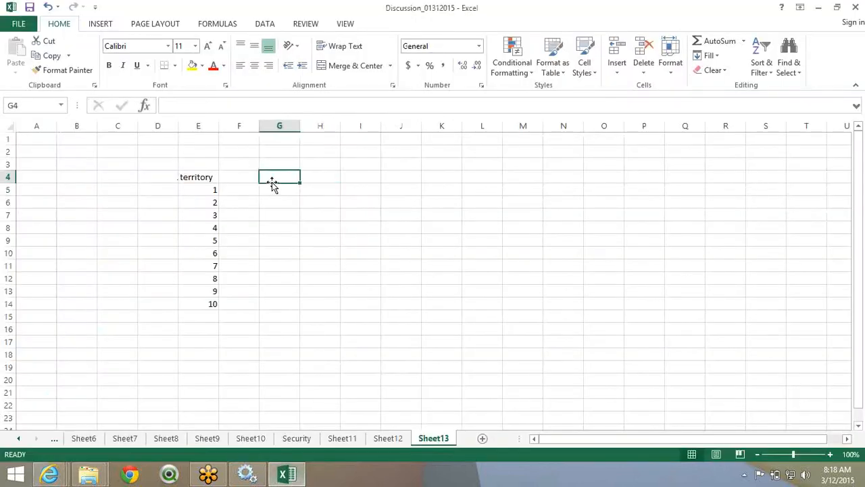
text(Creating Docuemnts)
key(Return)
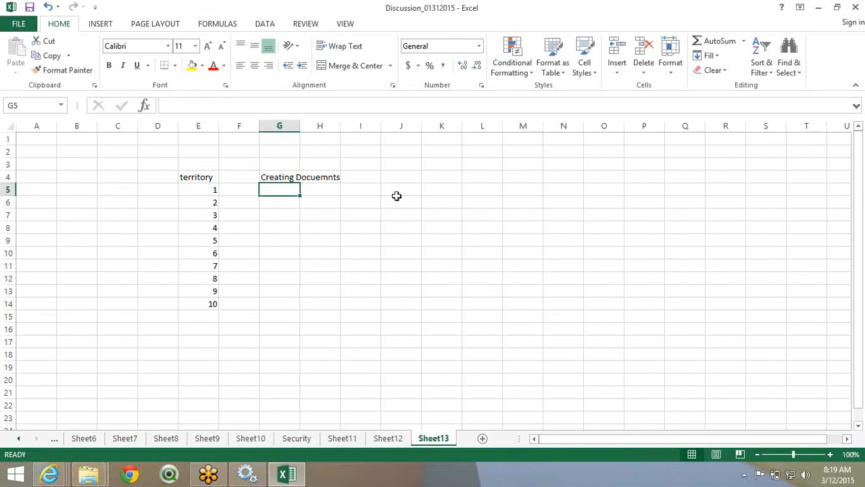
click(581, 12)
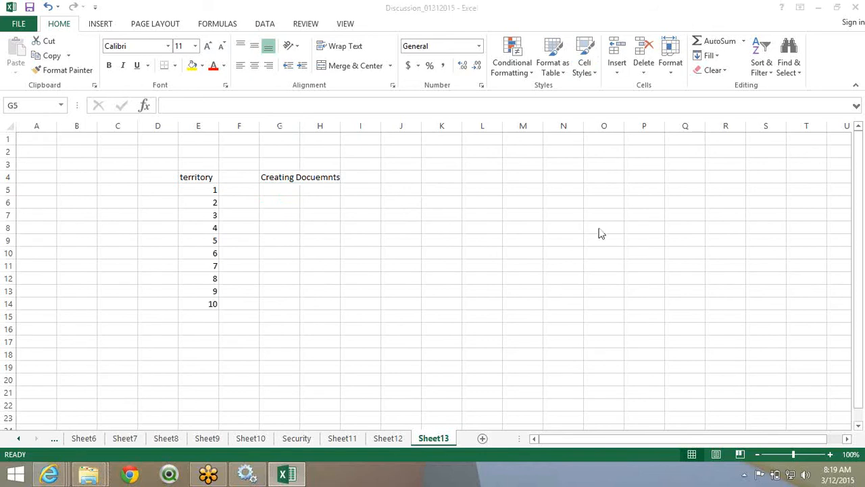
click(307, 265)
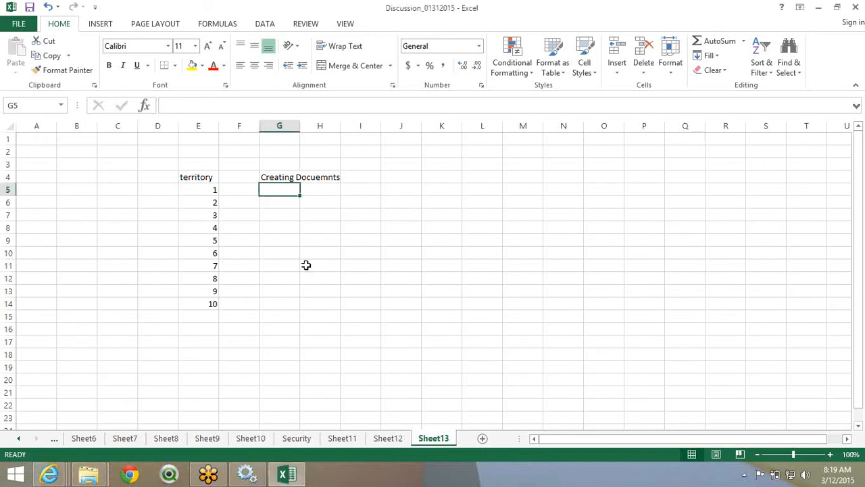
click(65, 479)
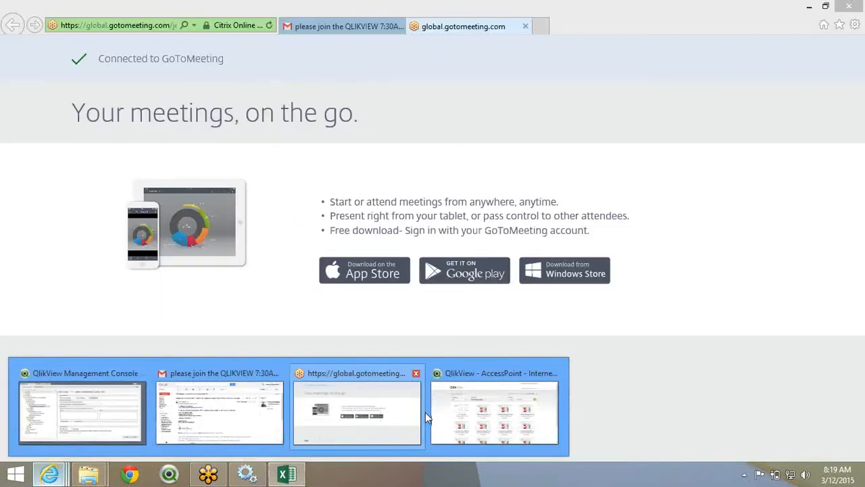
- Scroll through the AccessPoint list of AdventureWorks_APP documents, then return to the Management Console
click(446, 412)
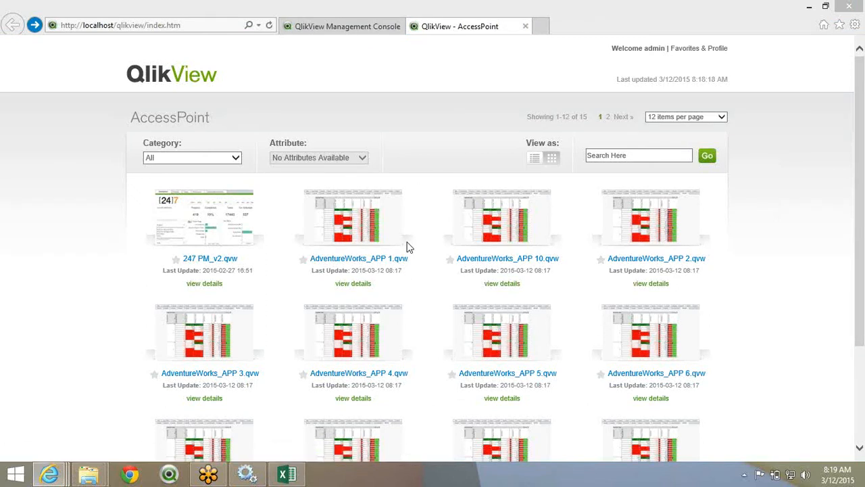
scroll(408, 247, down, 1)
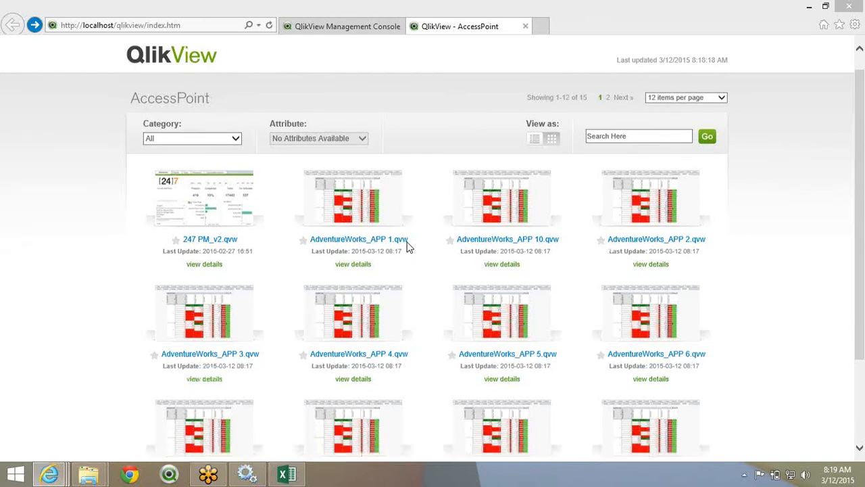
scroll(408, 248, down, 3)
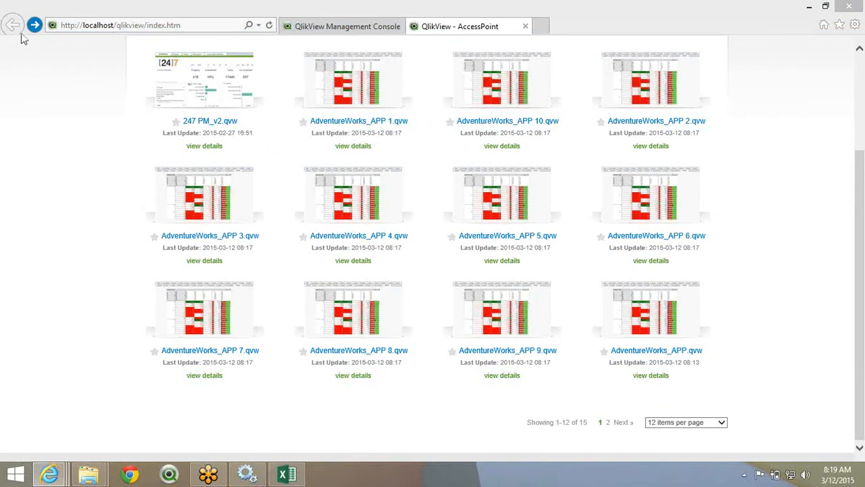
click(331, 27)
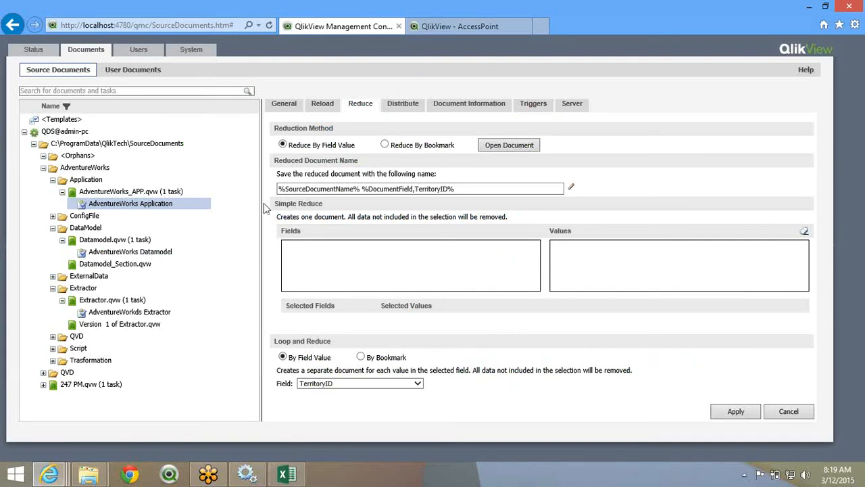
- Set the Reduce tab's loop-and-reduce field to <none> and apply the change
click(582, 18)
click(398, 104)
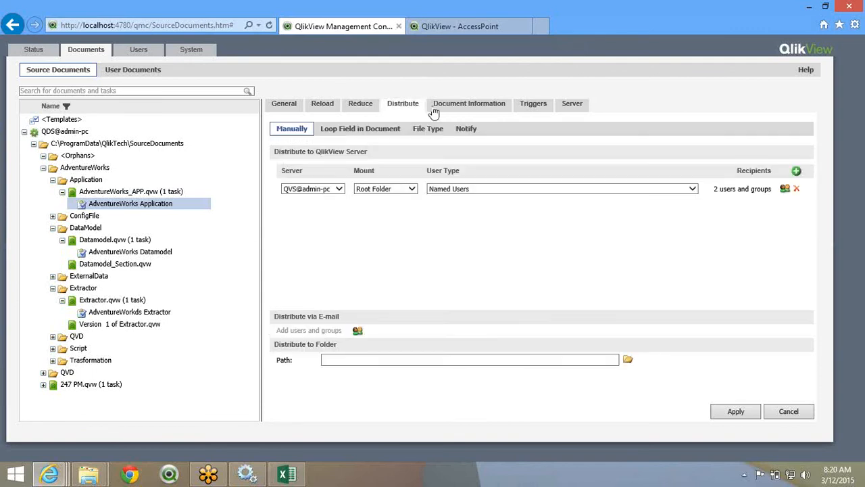
click(358, 107)
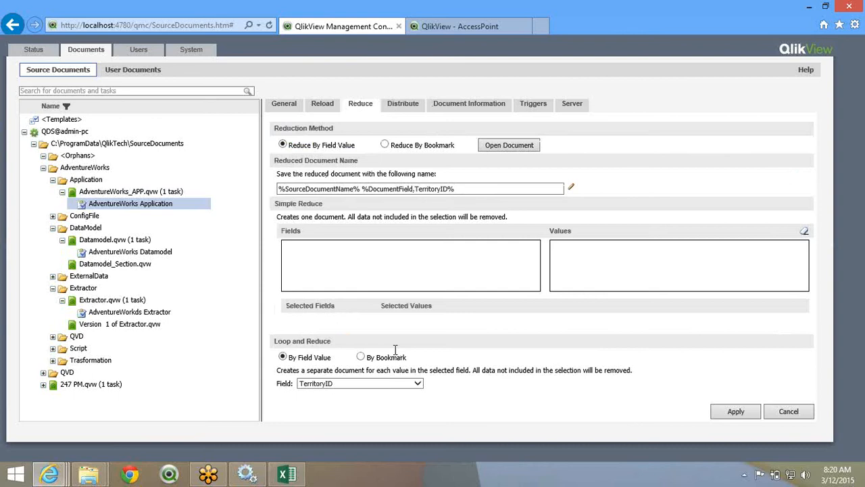
click(313, 386)
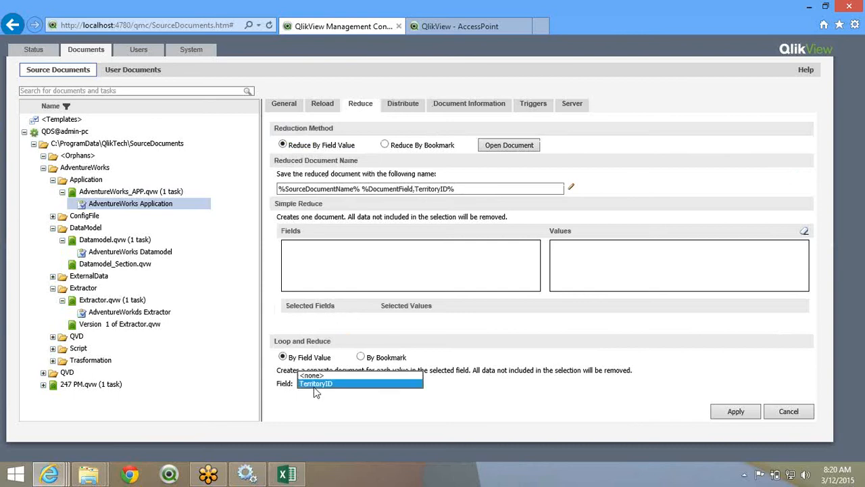
click(412, 375)
click(737, 412)
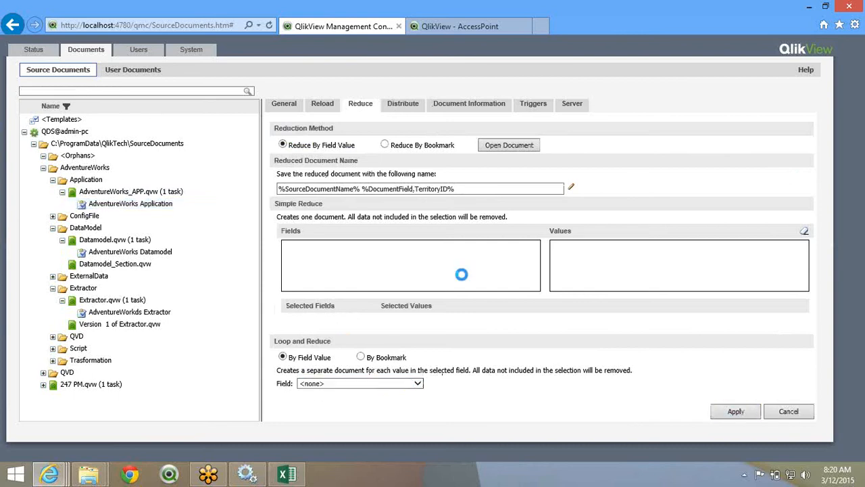
- View the Loop Field in Document distribution options, then select territory numbers E5:E14 in Excel
click(398, 106)
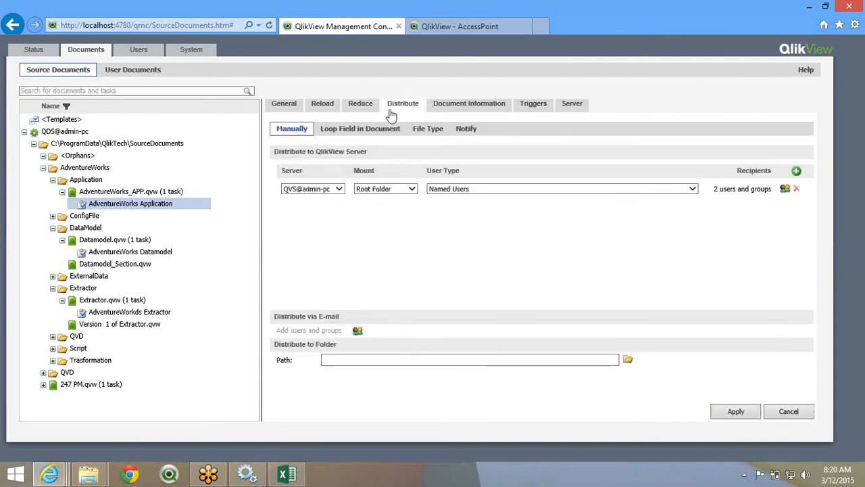
click(361, 133)
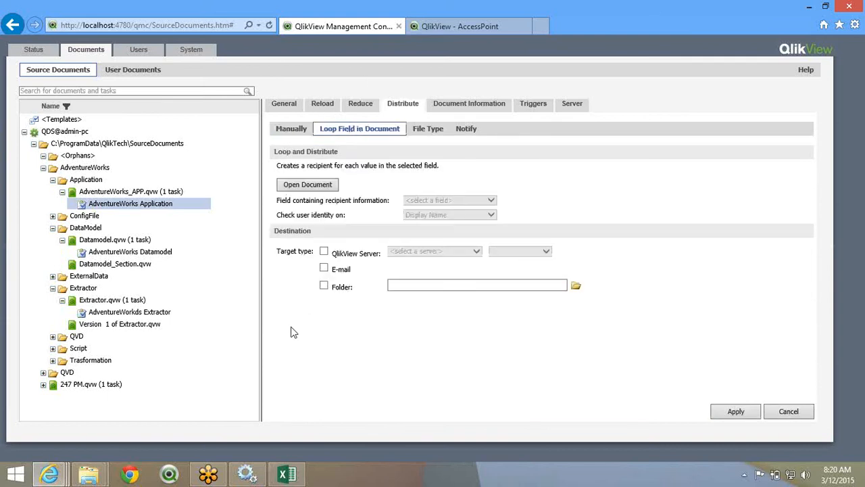
click(287, 475)
drag(200, 190, 200, 304)
- Type the heading 'Managers' in cell K5 next to the territory list
click(439, 190)
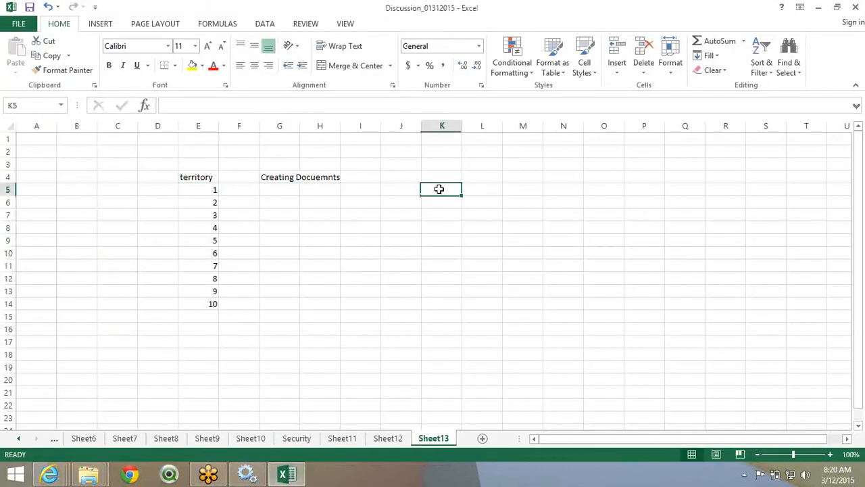
text(Managers)
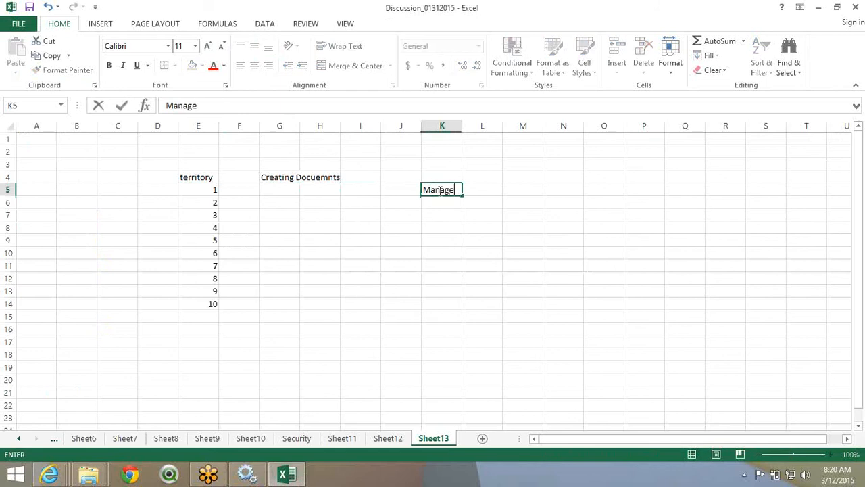
key(Return)
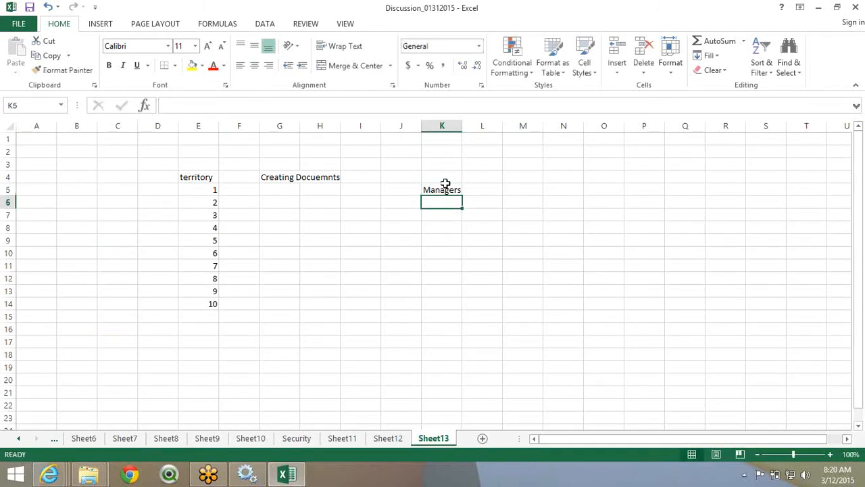
click(447, 190)
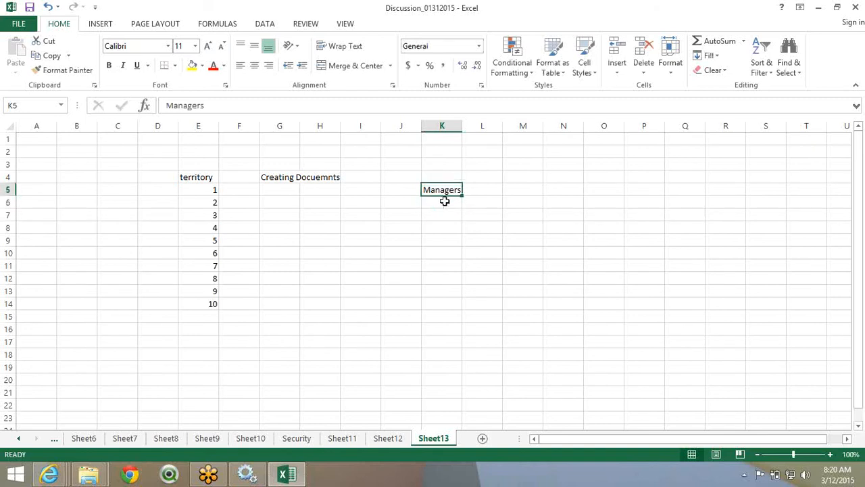
click(443, 201)
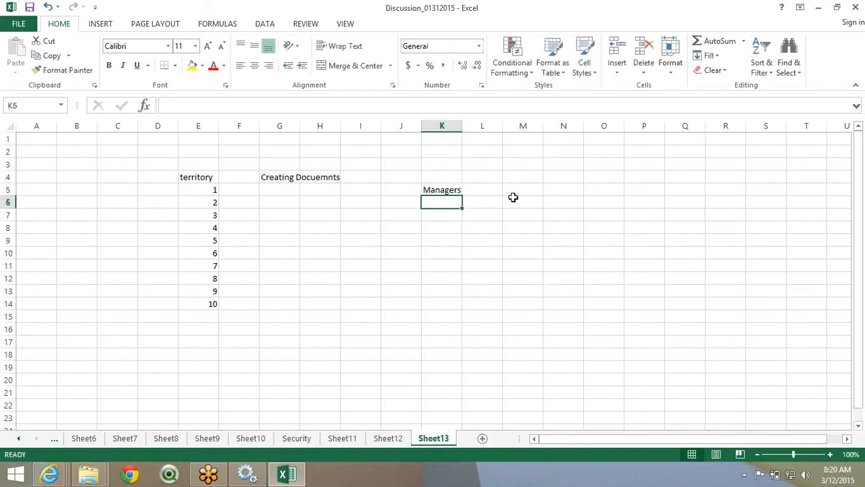
- Replace the K5 heading with 'EmailID' and go back to the Management Console
drag(548, 199, 698, 328)
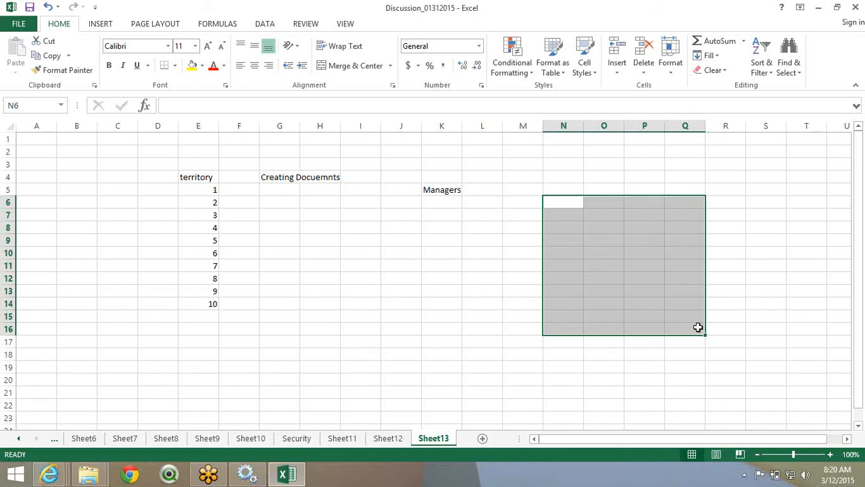
click(448, 201)
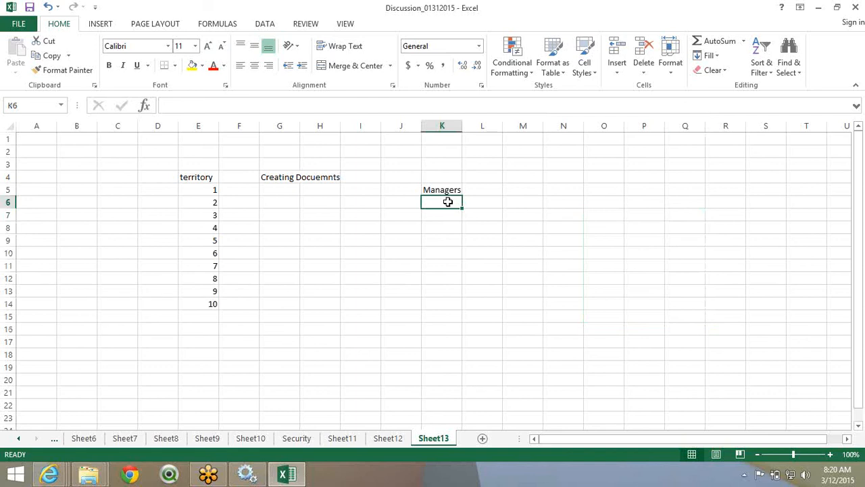
key(Up)
text(Emaill)
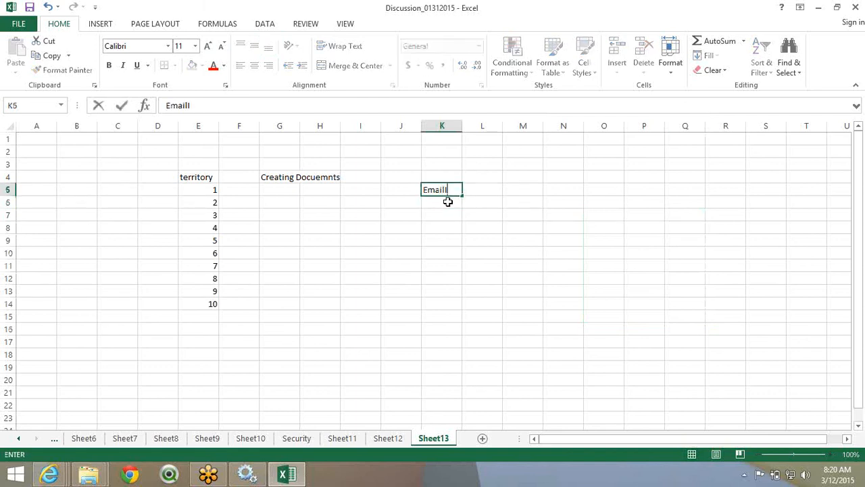
text(D)
key(Return)
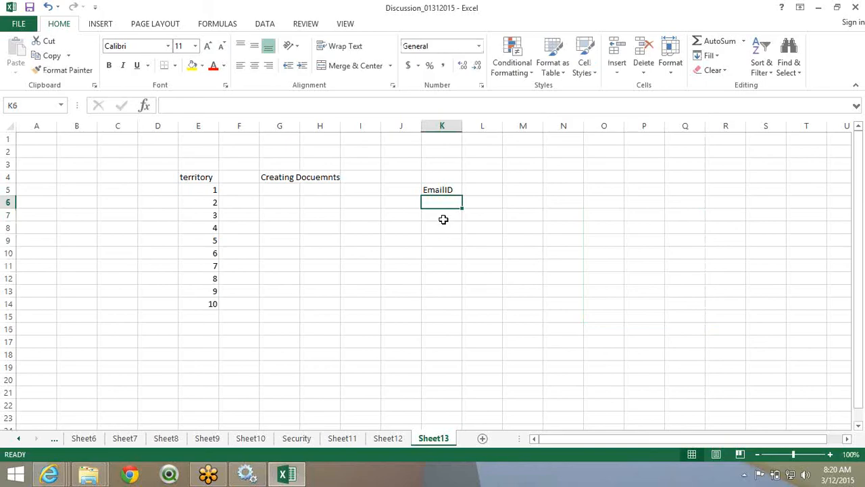
key(alt+Tab)
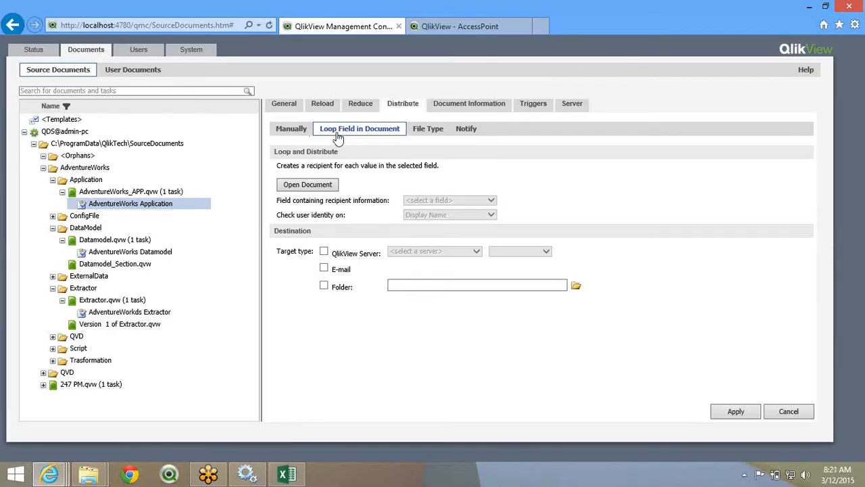
- Load the AdventureWorks document's fields and pick BusinessEntityID as the recipient-information field
click(321, 188)
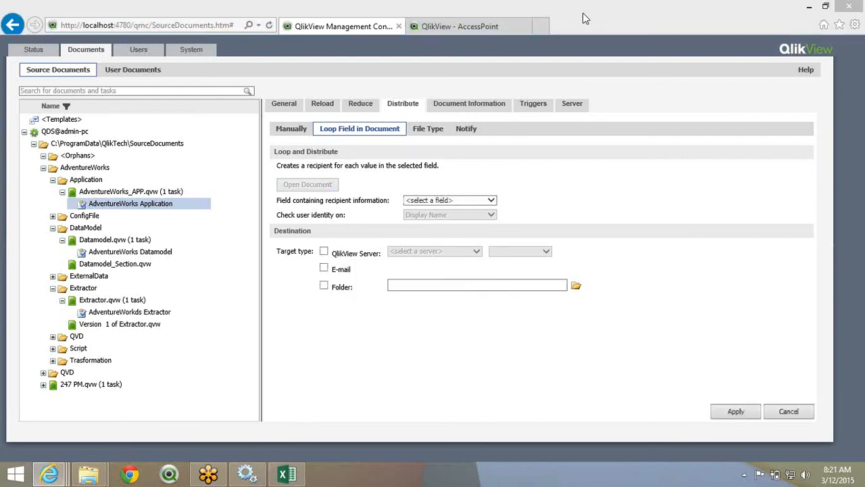
click(434, 202)
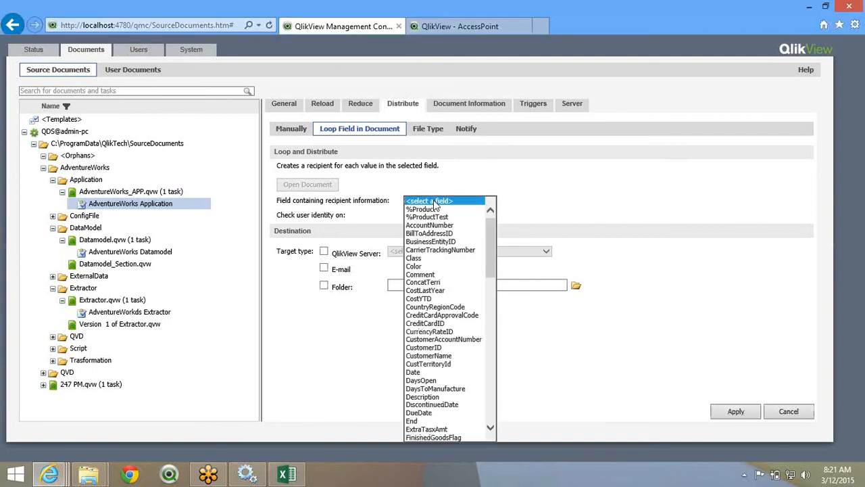
drag(492, 264, 484, 239)
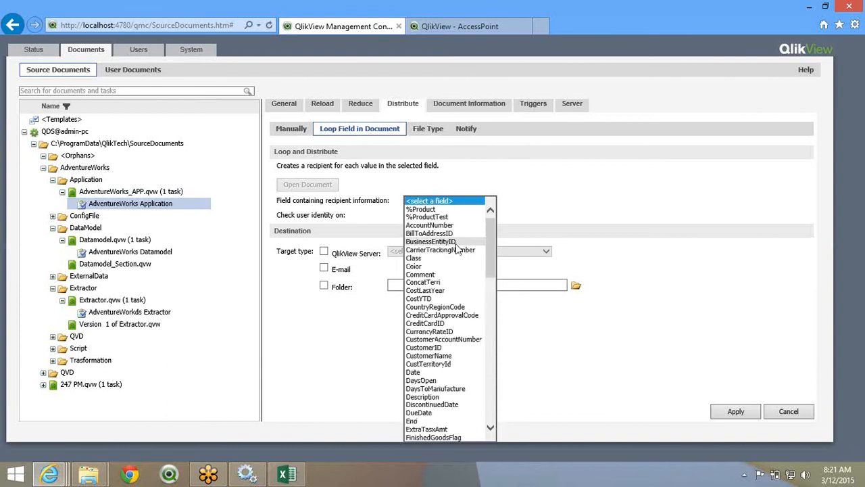
click(456, 243)
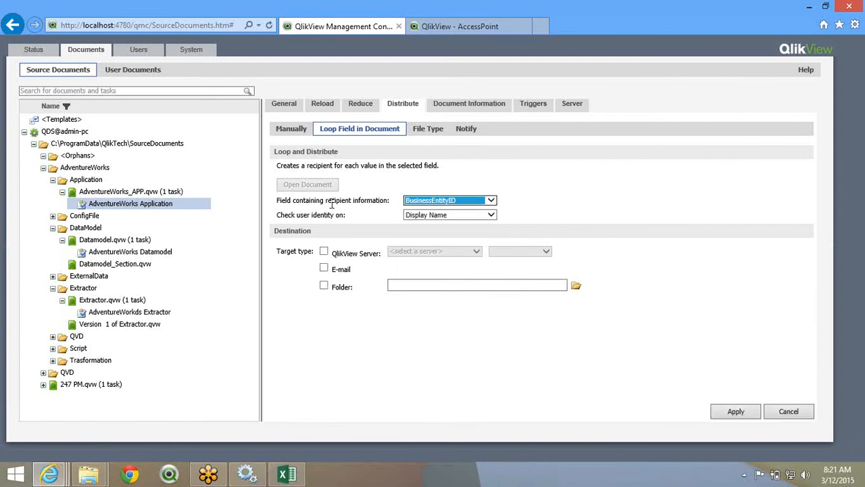
click(411, 202)
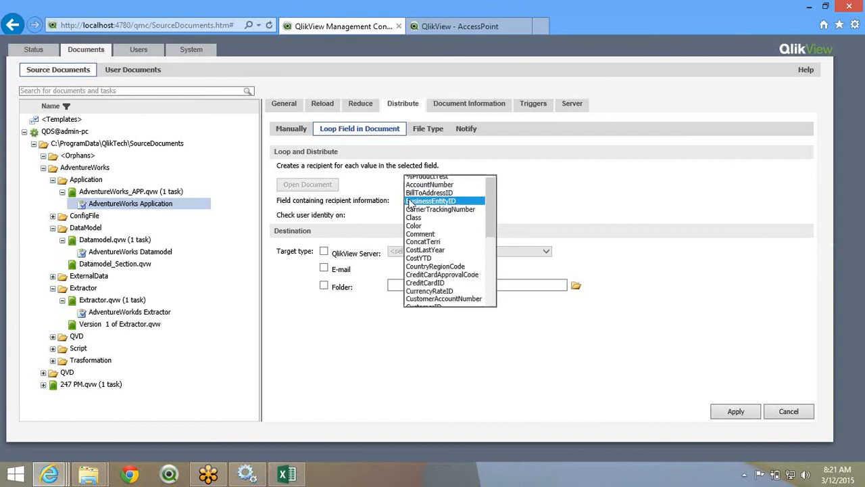
mouse_move(490, 203)
mouse_down()
mouse_move(489, 355)
mouse_move(489, 197)
mouse_up()
click(463, 203)
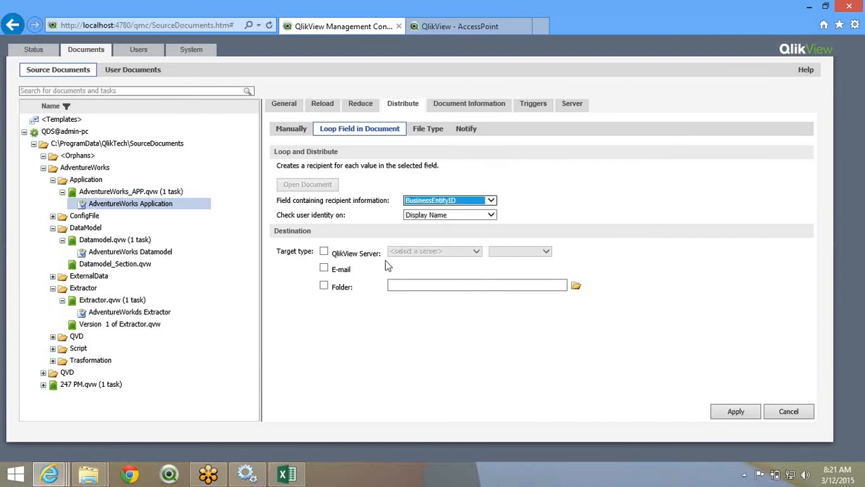
click(427, 215)
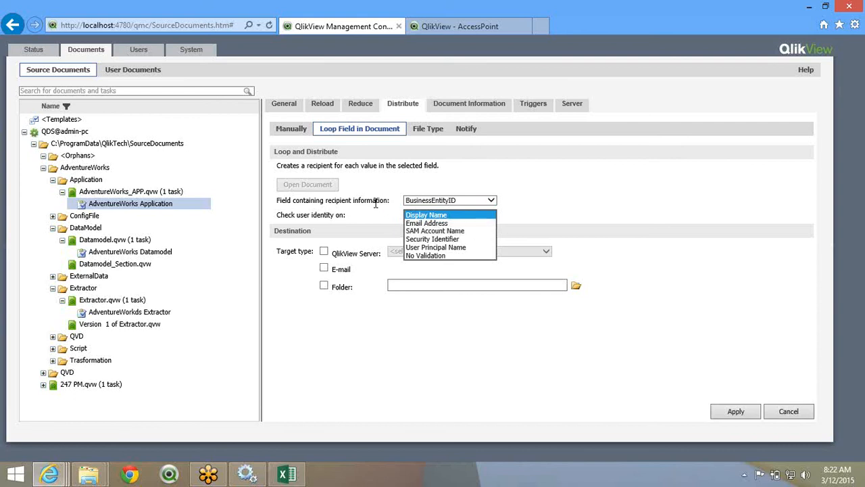
- Change the user identity check from Display Name to Email Address
click(443, 216)
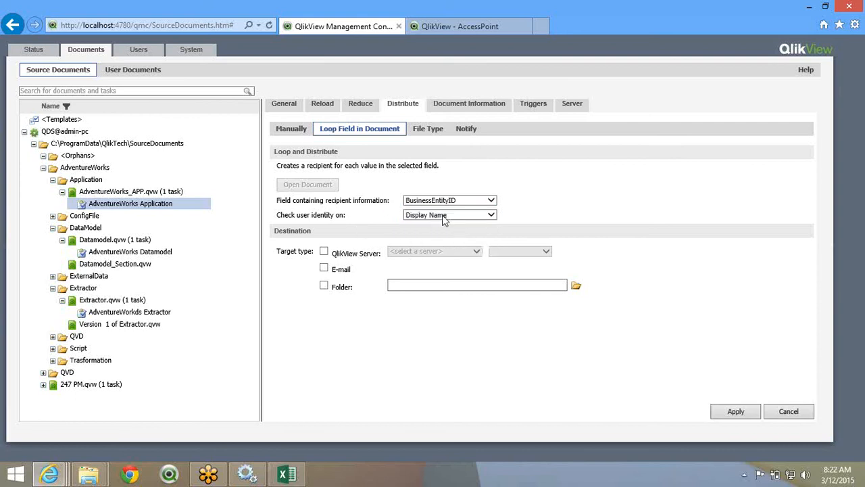
click(424, 216)
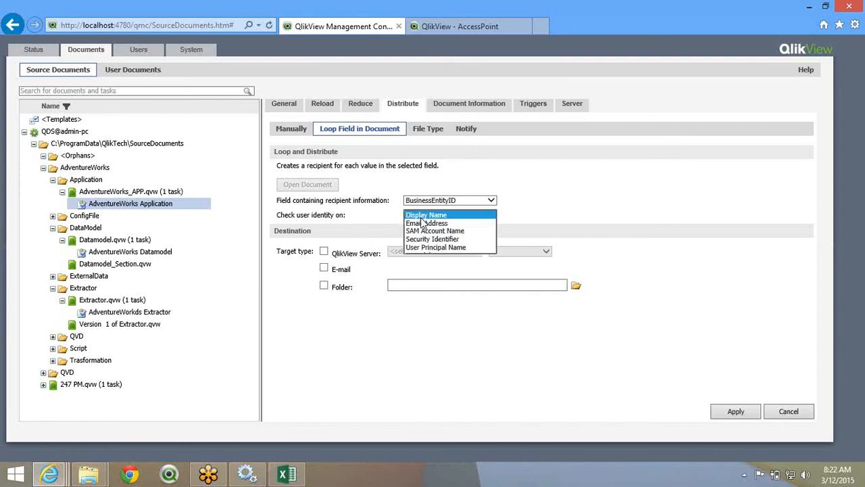
click(424, 223)
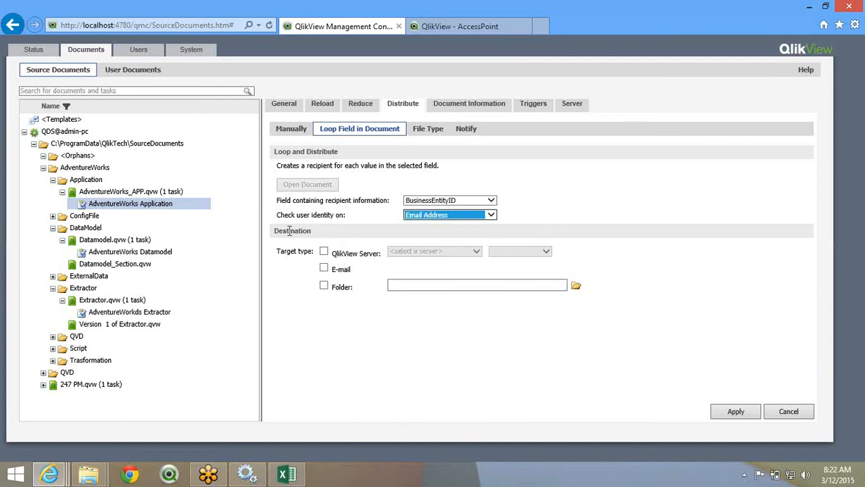
- Distribute to QlikView Server QVS@admin-pc Root Folder, plus by e-mail and to a folder
click(325, 254)
click(430, 255)
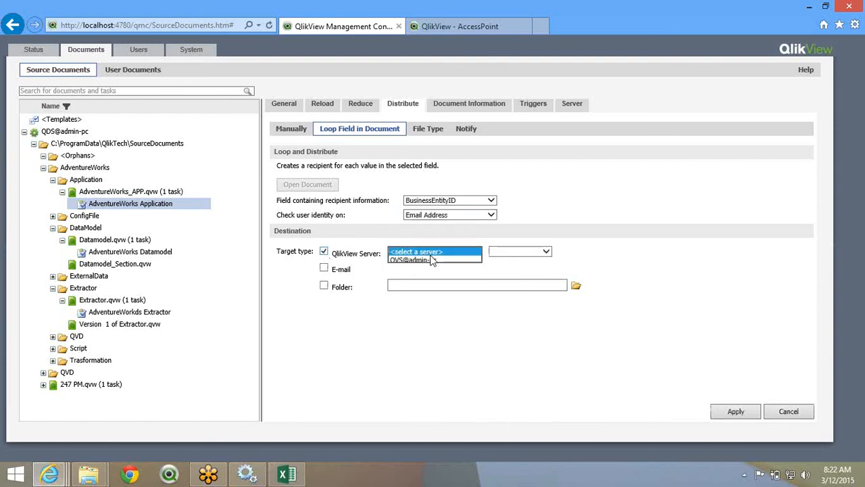
click(433, 260)
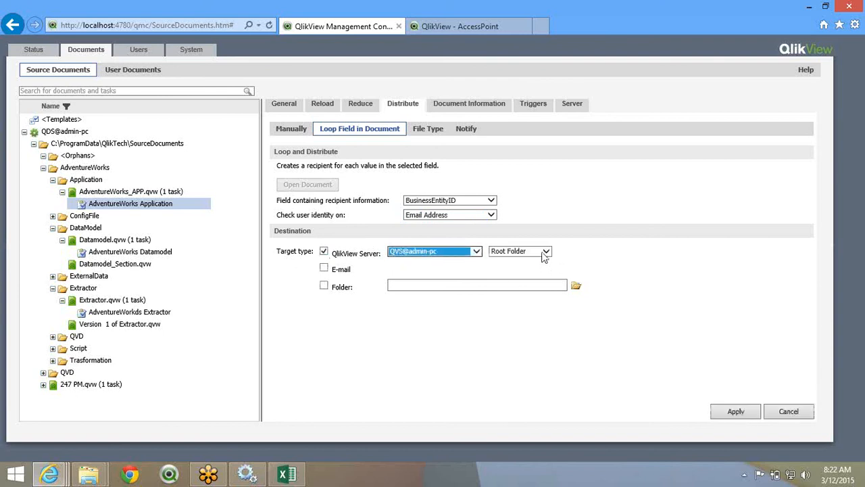
click(545, 253)
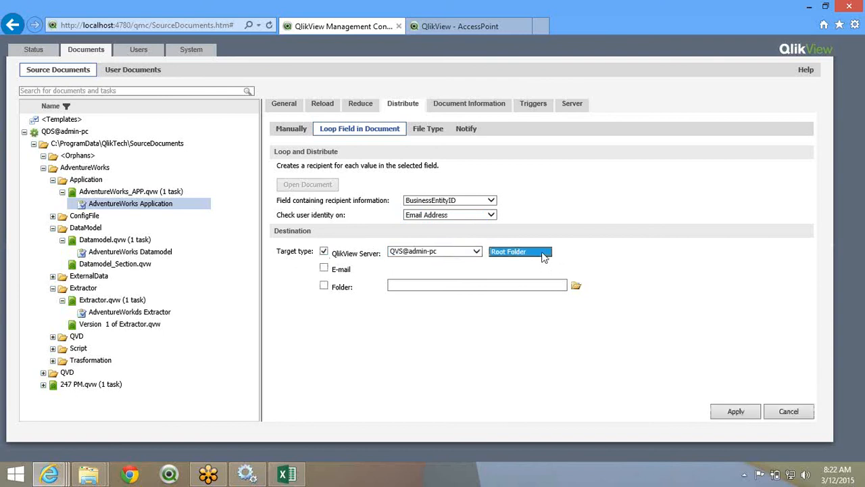
click(325, 270)
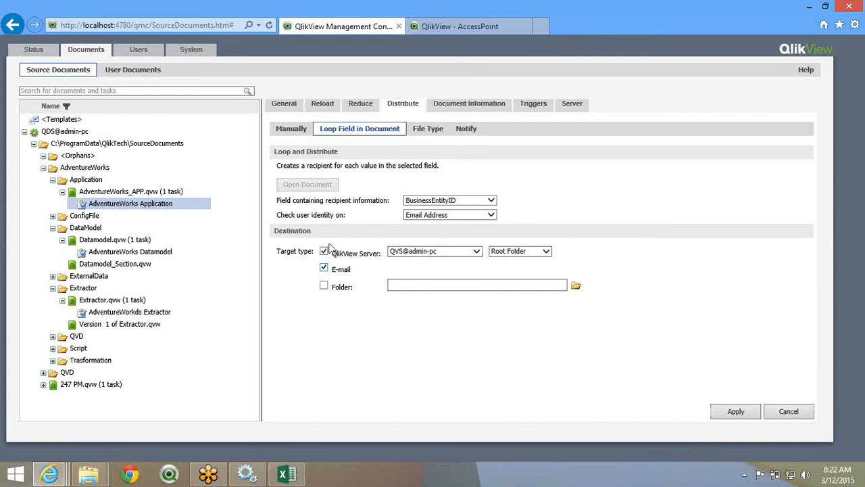
click(324, 286)
- Set the task's output file type to 'PDF report from source document' and look for a report
click(432, 132)
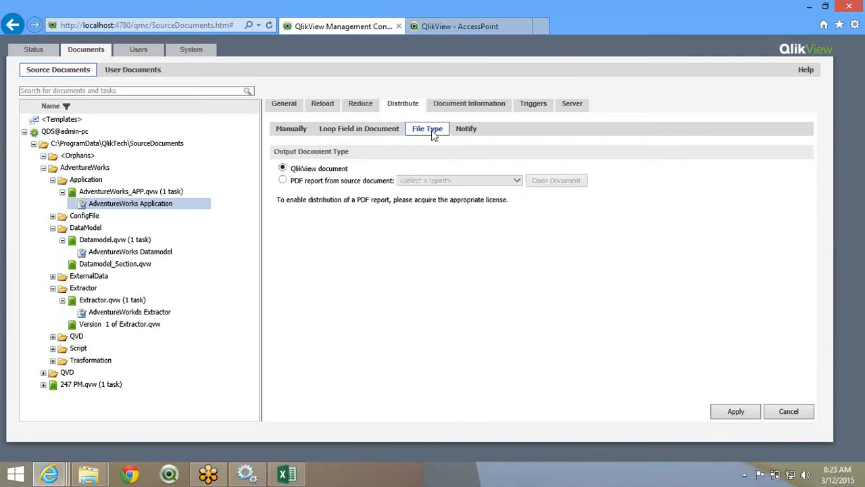
double_click(304, 168)
click(282, 180)
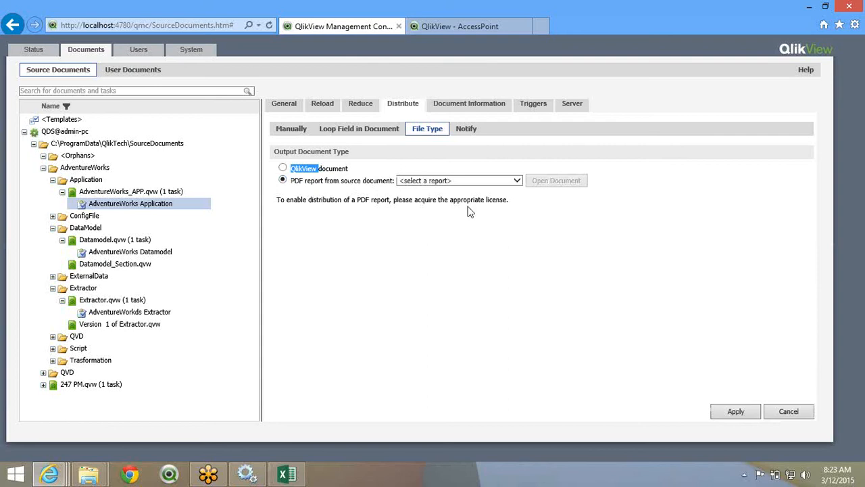
click(464, 182)
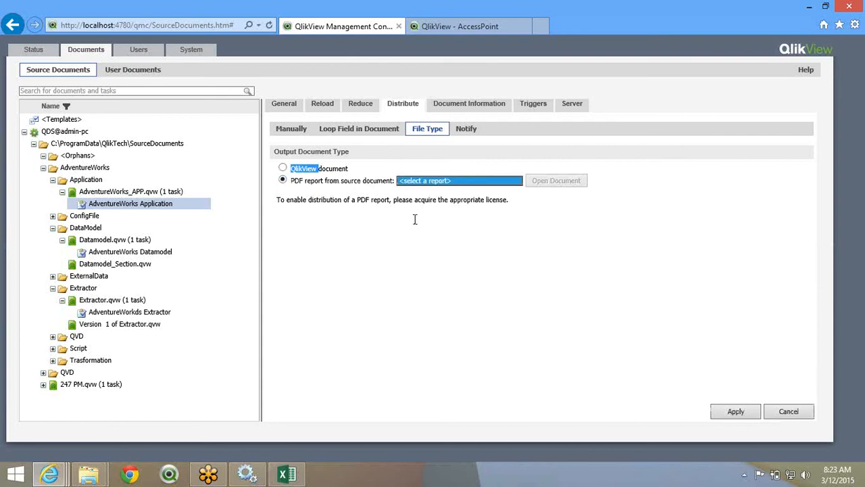
- Browse to SourceDocuments\AdventureWorks\Application and open AdventureWorks_APP.qvw in QlikView
click(89, 476)
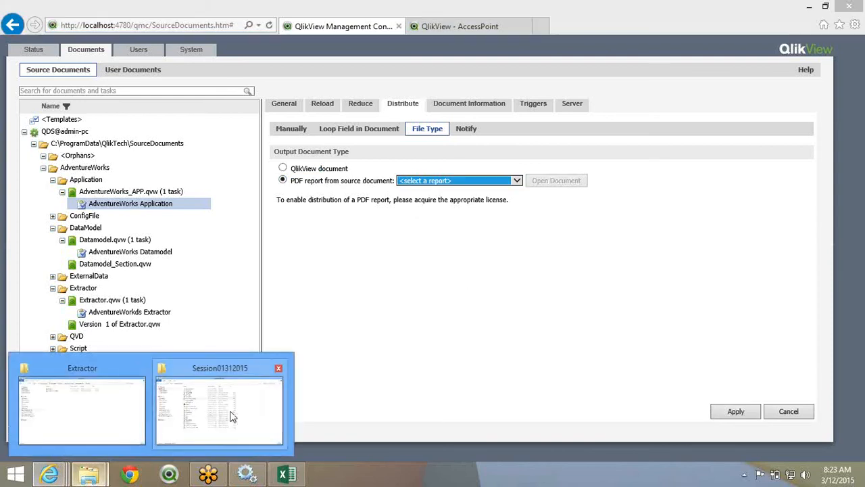
click(82, 409)
click(416, 41)
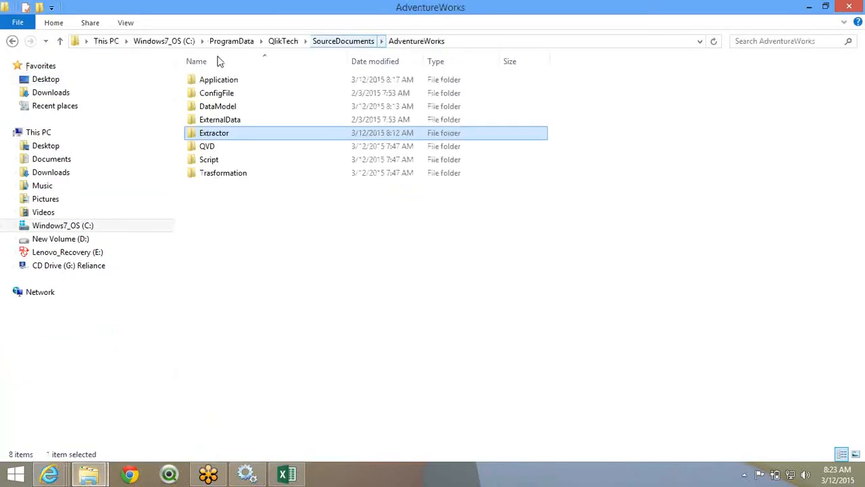
double_click(233, 79)
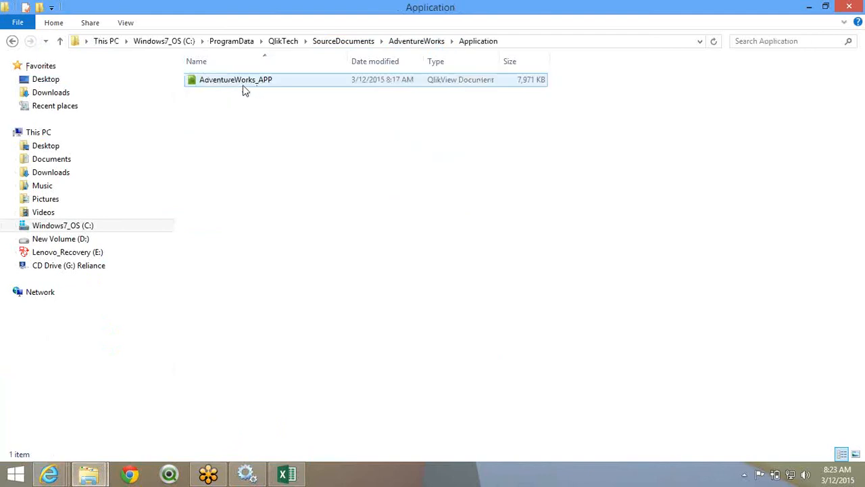
click(243, 84)
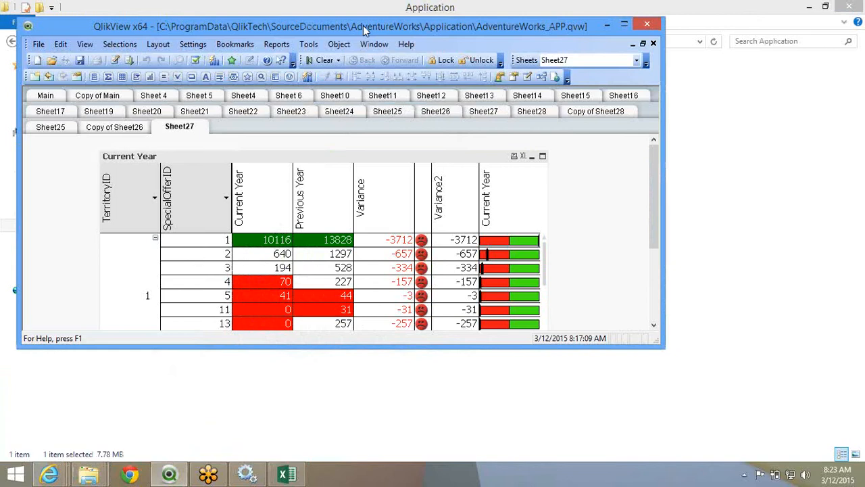
double_click(363, 27)
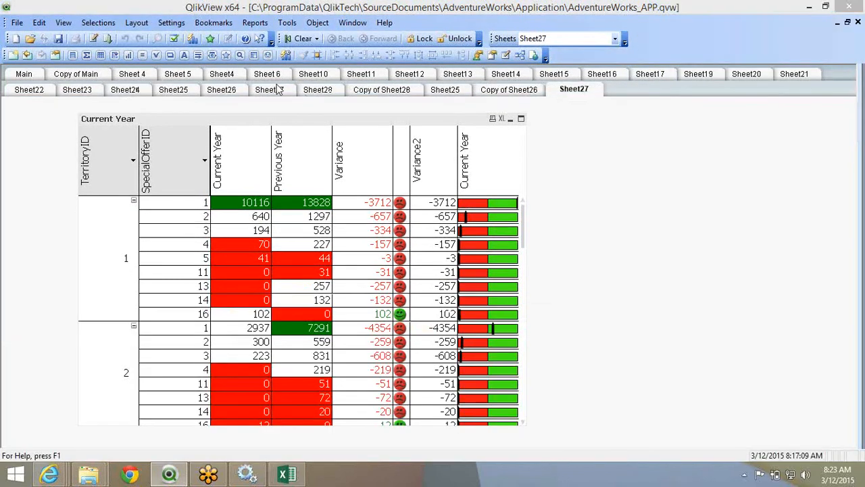
- Move through Sheet22 and Sheet24 to Sheet14 with the TOTAL ORDER QTY 2008 chart
click(46, 91)
click(128, 92)
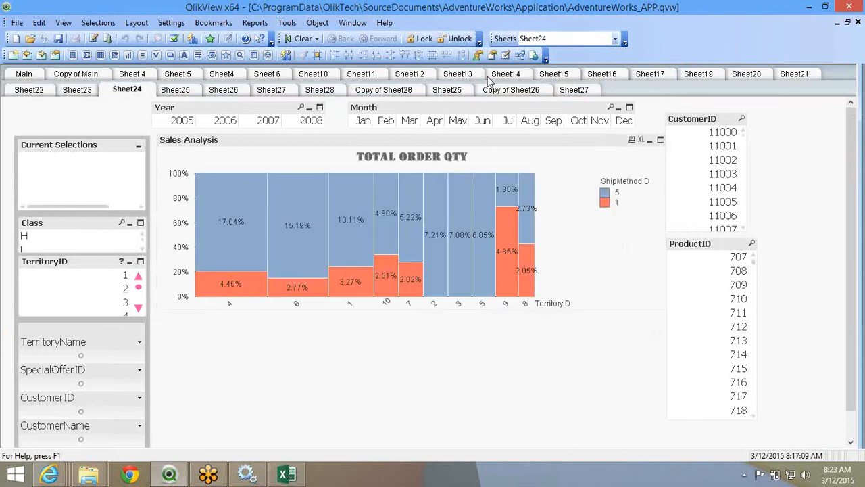
click(489, 77)
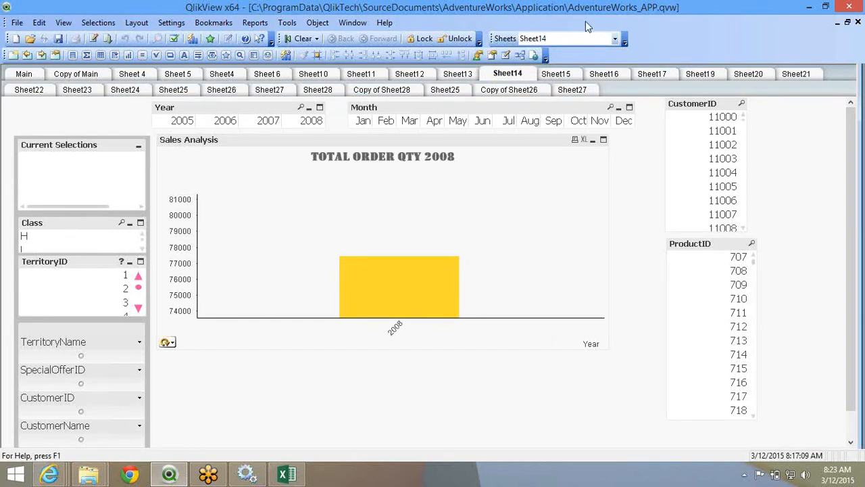
- Create a new report named DailyReport in the Report Editor
click(254, 24)
click(268, 40)
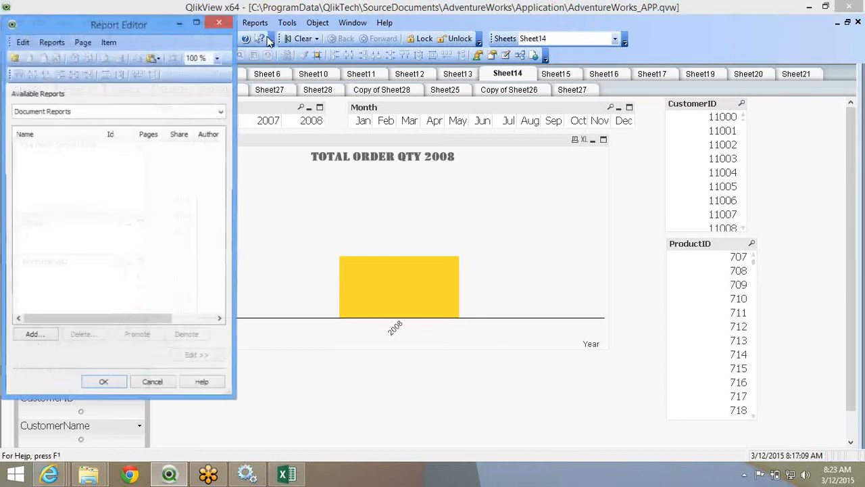
click(40, 336)
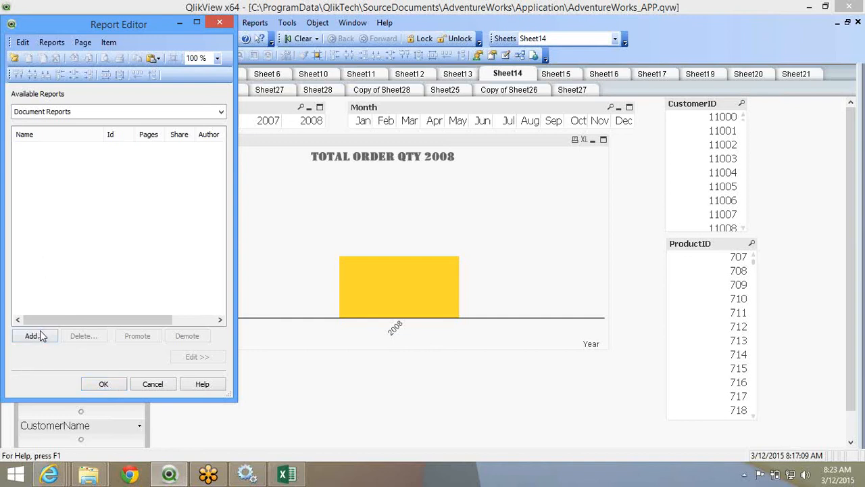
text(DailyRepp)
text(rt)
key(Return)
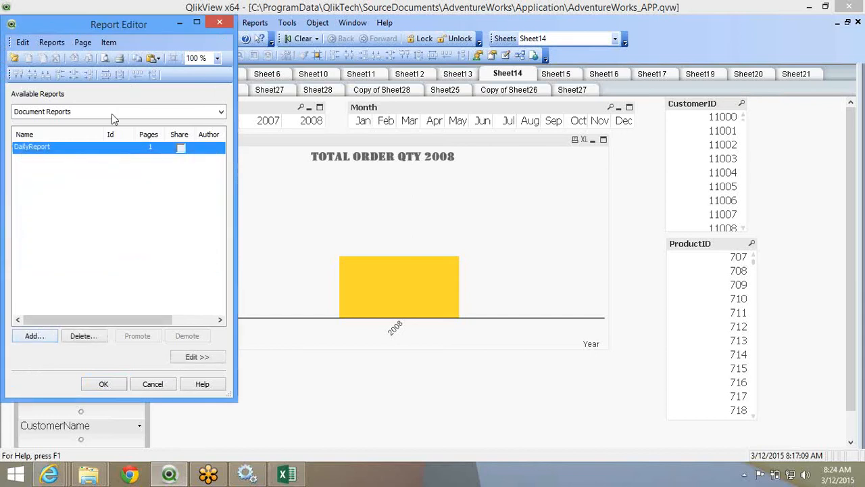
- Place the Sheet14 TOTAL ORDER QTY chart at the top of the page and resize it
double_click(89, 149)
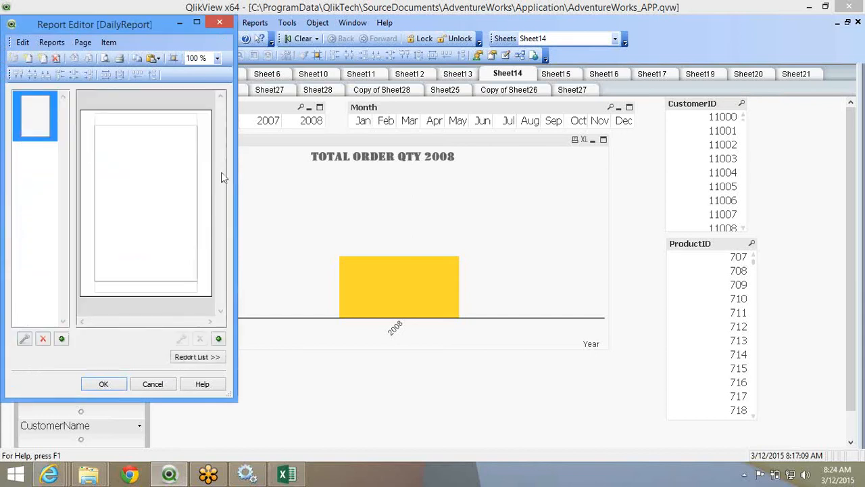
drag(333, 140, 152, 122)
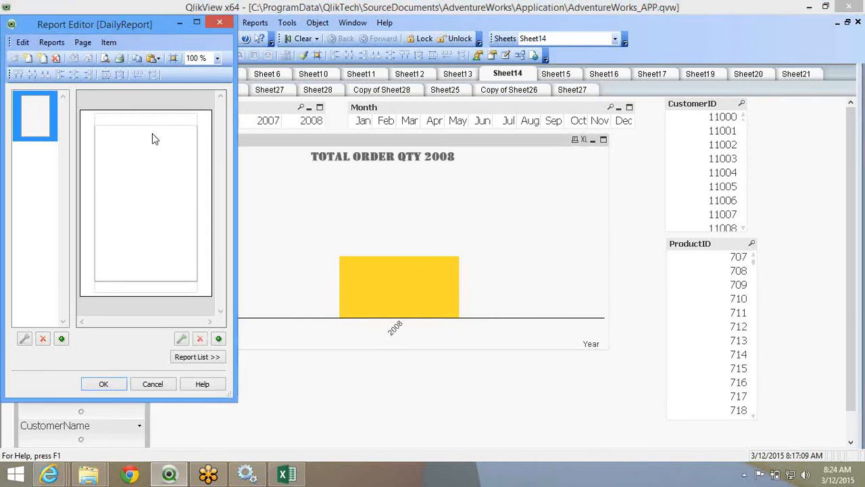
drag(241, 140, 145, 135)
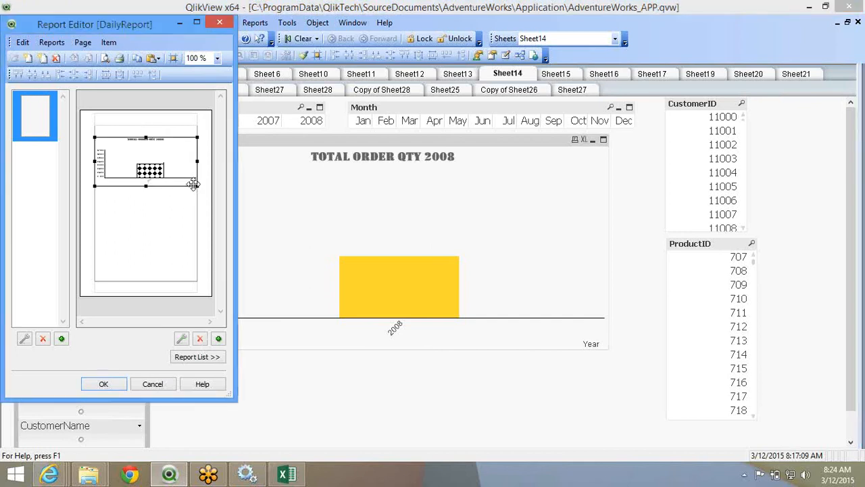
drag(146, 185, 146, 127)
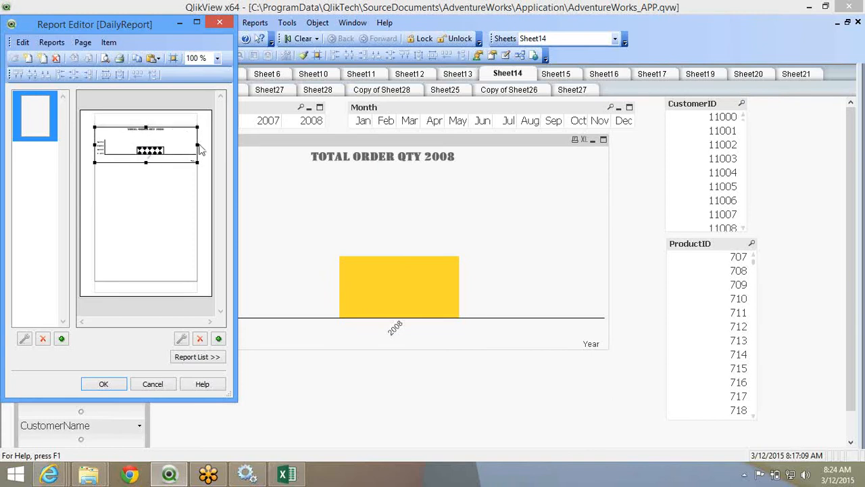
drag(196, 145, 148, 145)
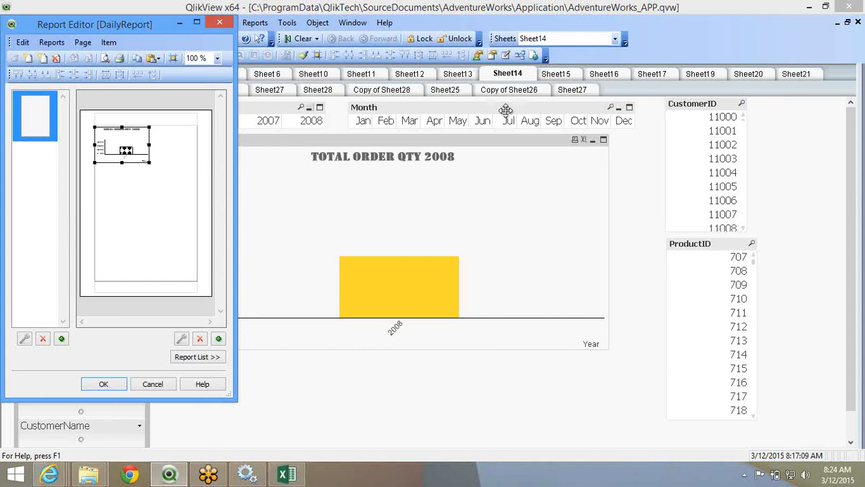
- Add the Sheet17 line chart to the report page and shrink it
click(564, 76)
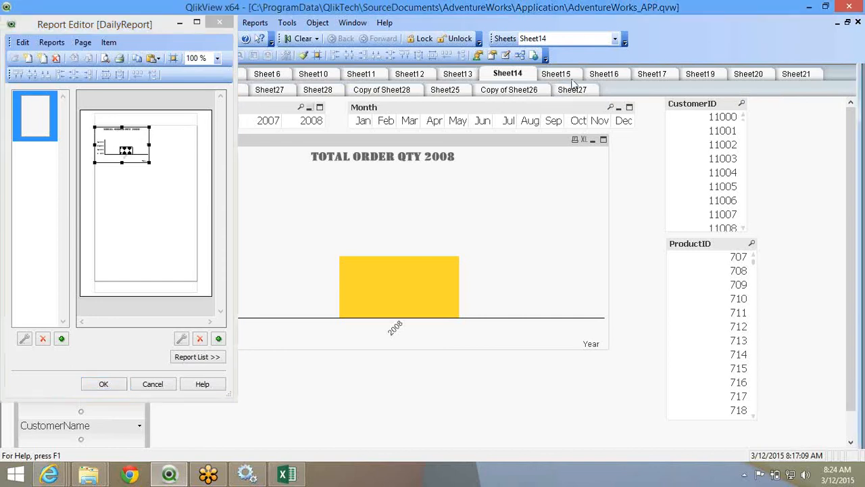
click(661, 79)
drag(528, 140, 149, 170)
drag(197, 237, 154, 214)
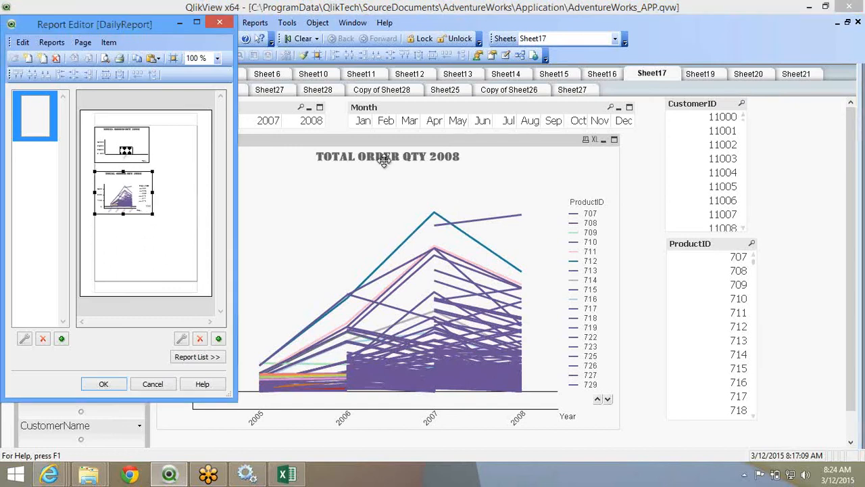
- Add the Sheet19 bar-and-budget chart beside the top chart and resize it
click(698, 73)
drag(466, 141, 129, 215)
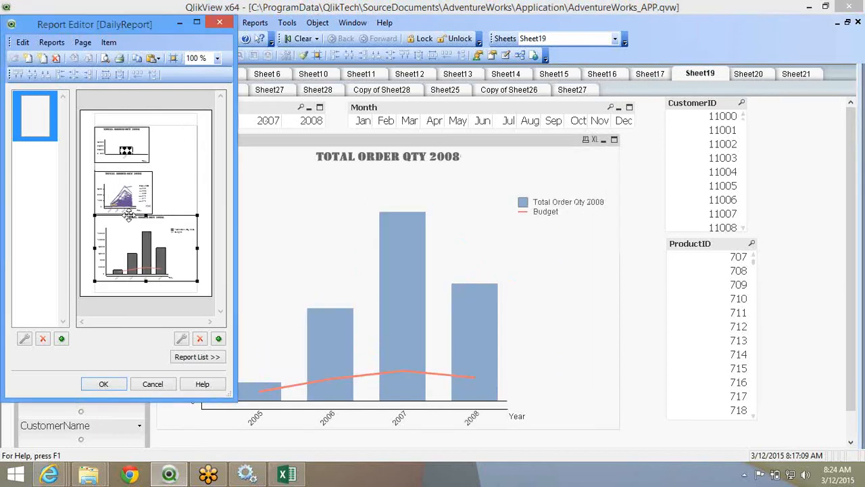
drag(95, 251, 151, 257)
drag(177, 217, 171, 128)
drag(191, 187, 193, 162)
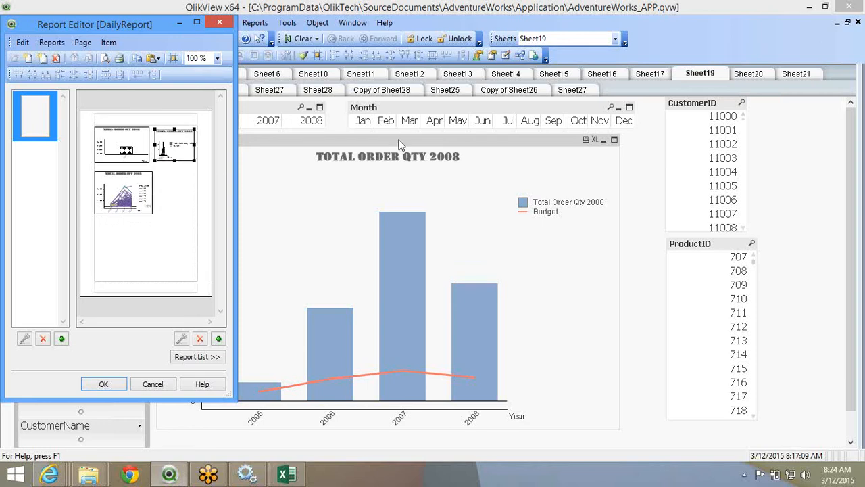
- Add the Sheet20 radar chart and confirm the DailyReport layout
click(747, 79)
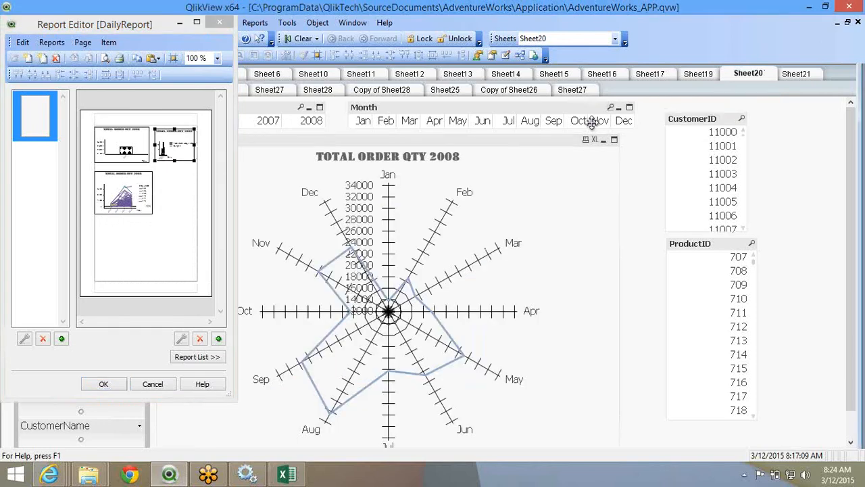
drag(318, 156, 158, 208)
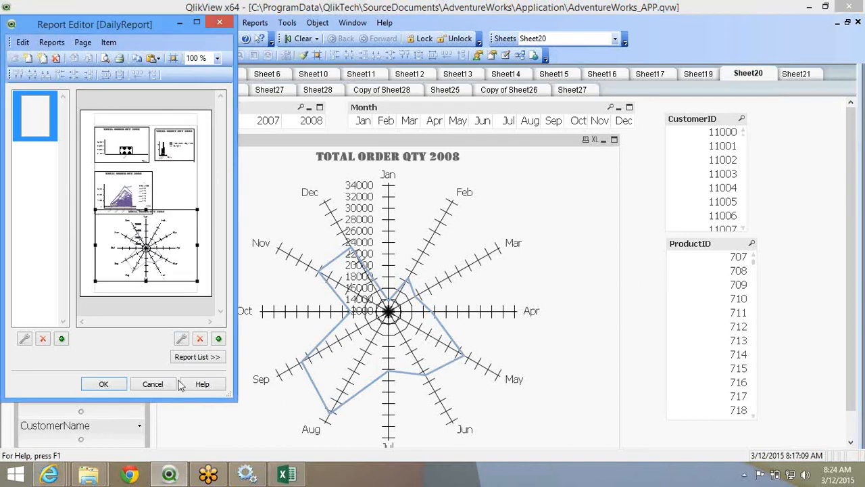
click(117, 389)
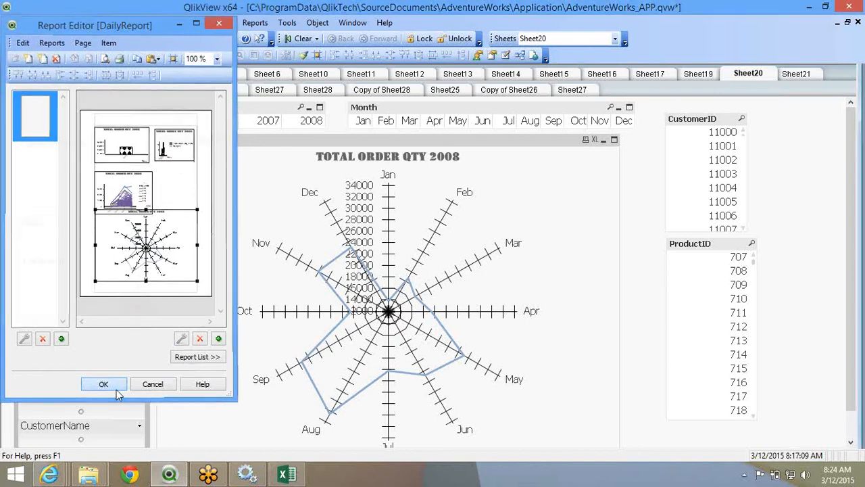
click(263, 27)
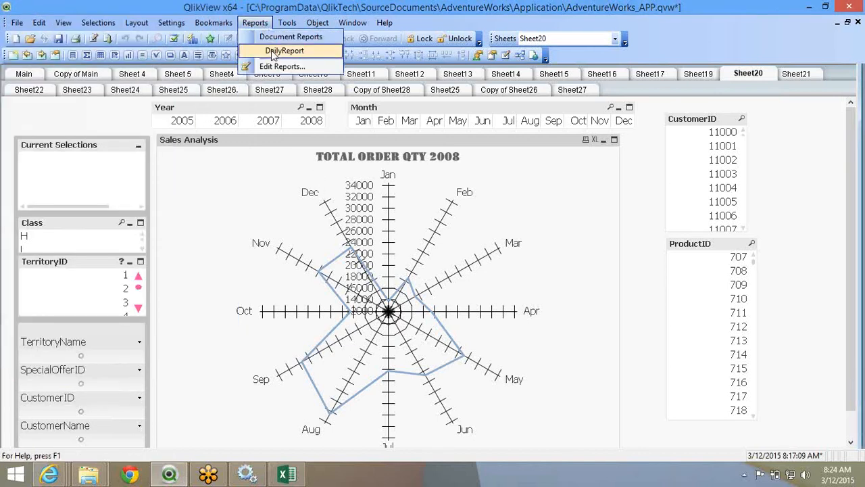
- Preview DailyReport zoomed in to check all four charts, then cancel printing
click(274, 51)
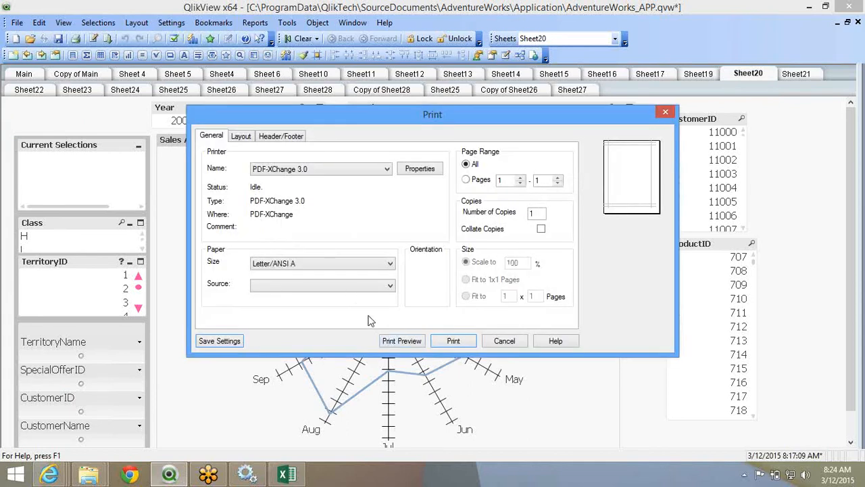
click(385, 343)
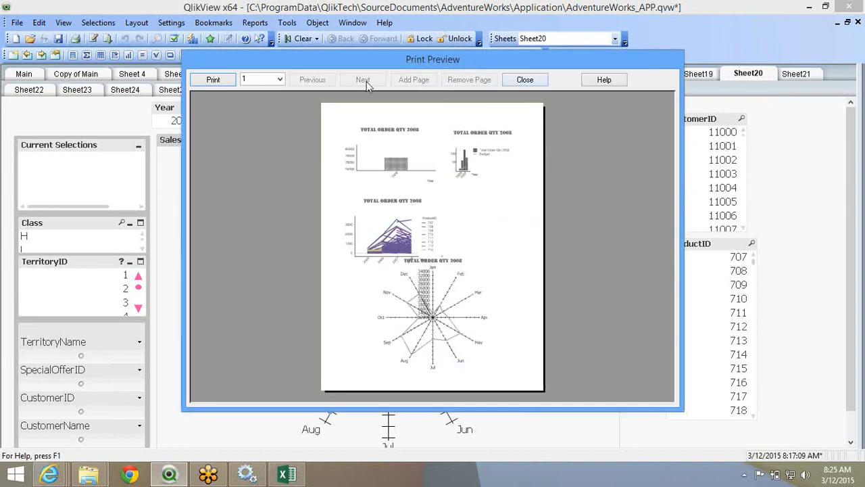
click(413, 223)
scroll(448, 248, down, 5)
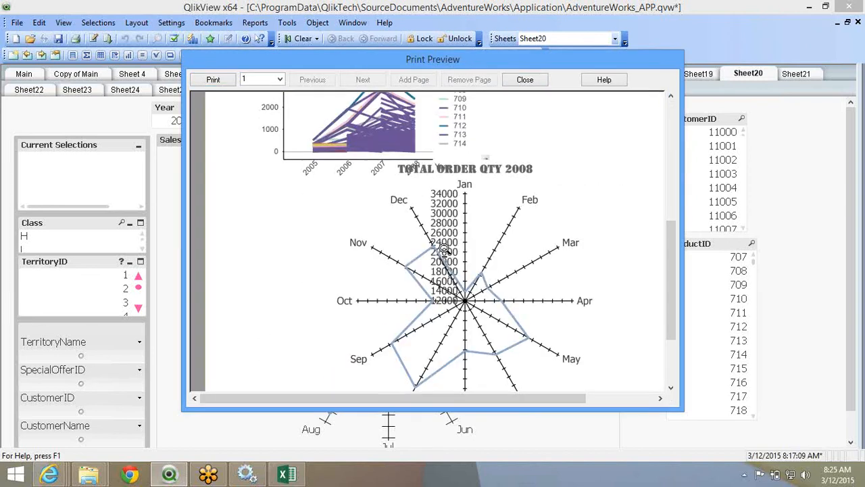
scroll(444, 249, right, 3)
scroll(444, 248, up, 5)
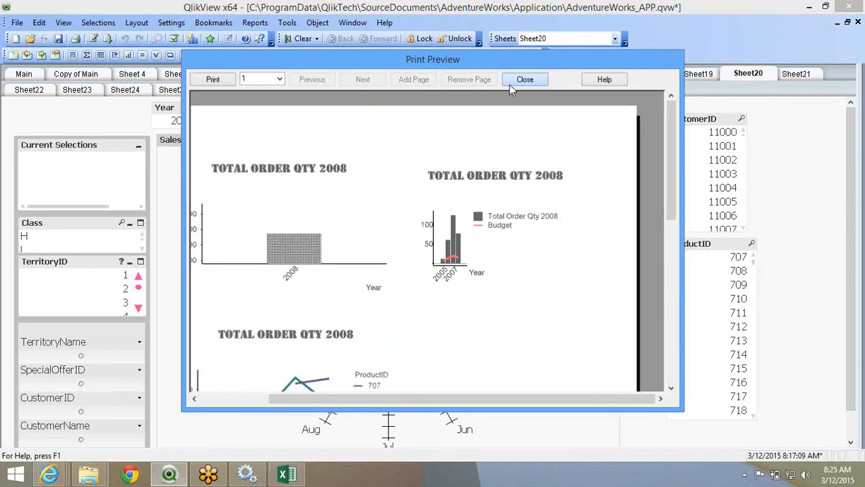
click(513, 83)
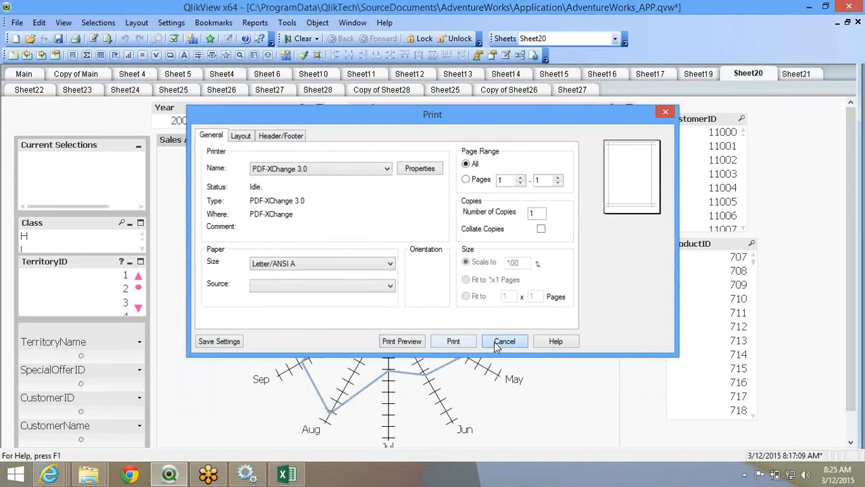
click(504, 342)
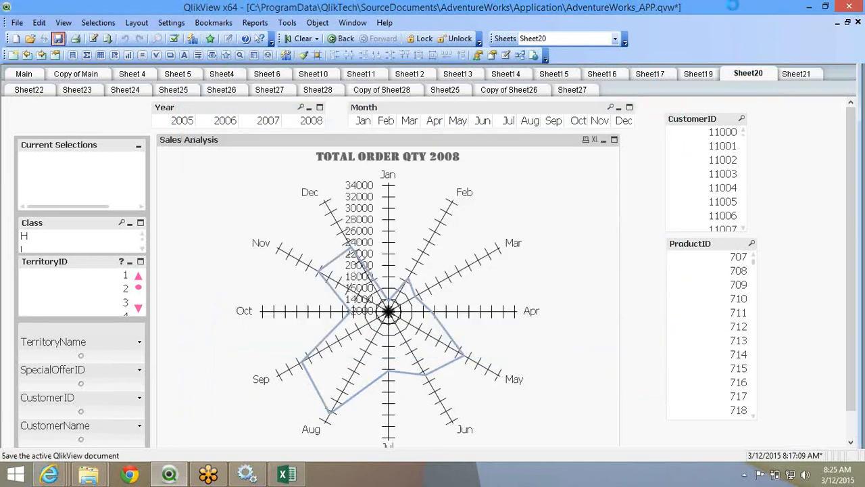
- Close QlikView, then apply pending settings and refresh the Management Console
click(850, 8)
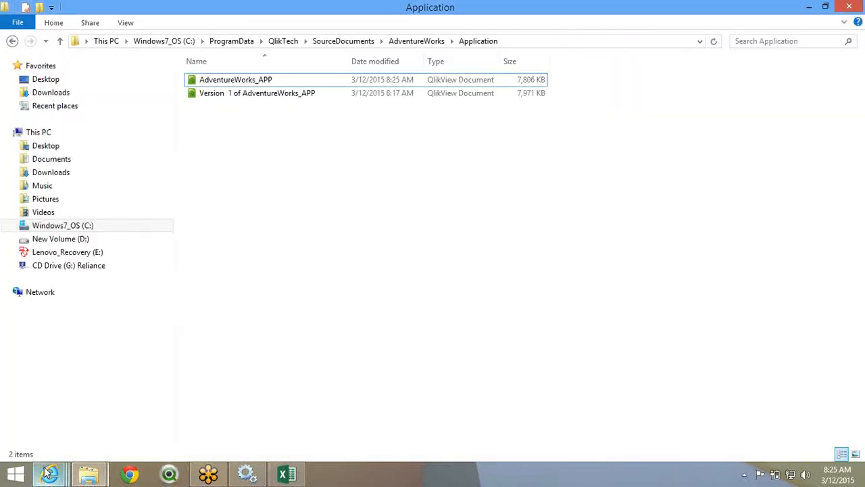
mouse_move(49, 473)
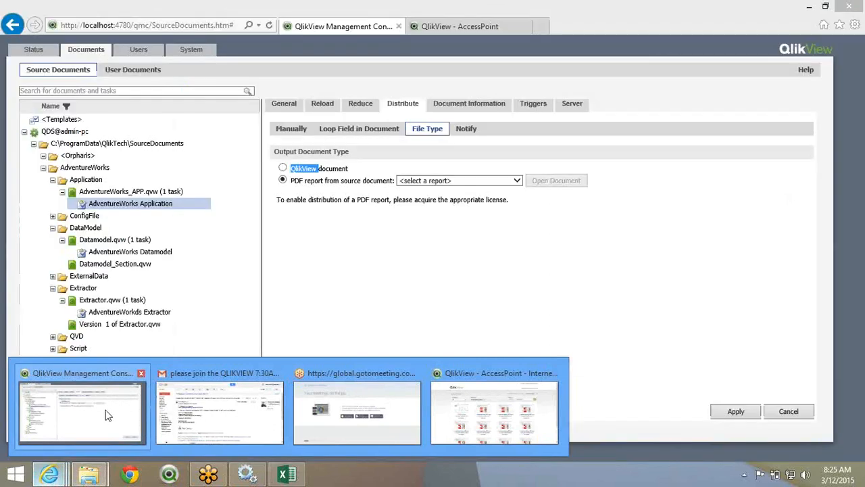
click(106, 412)
click(735, 412)
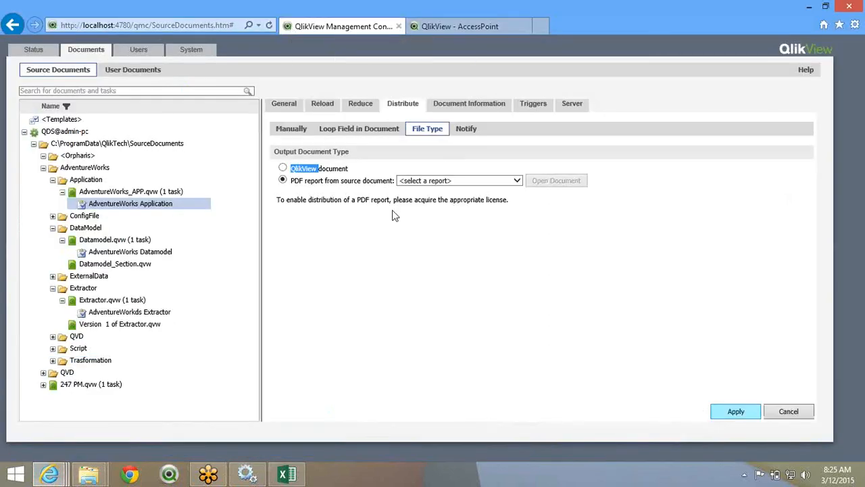
click(269, 25)
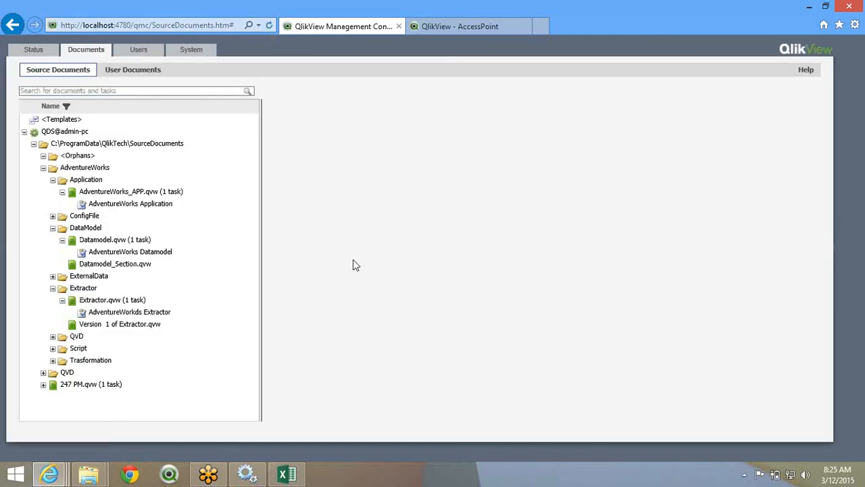
- Open the AdventureWorks Application task's Loop Field distribution settings and load the source document
click(150, 209)
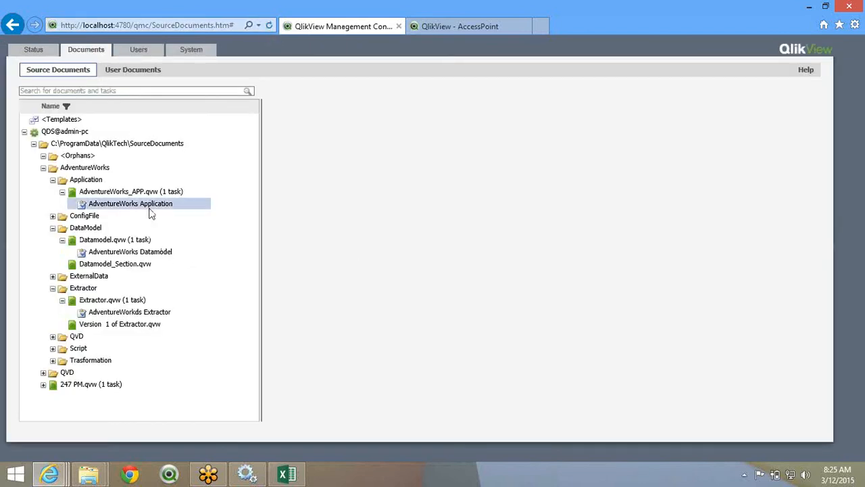
click(487, 108)
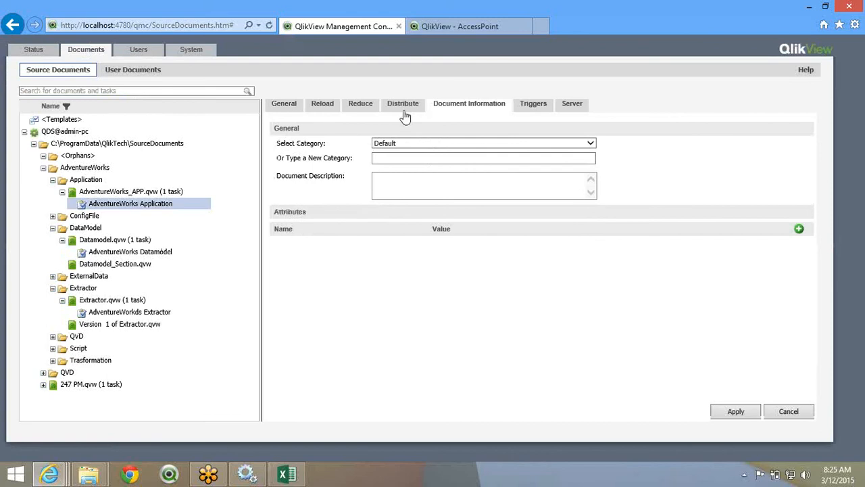
click(403, 112)
click(404, 128)
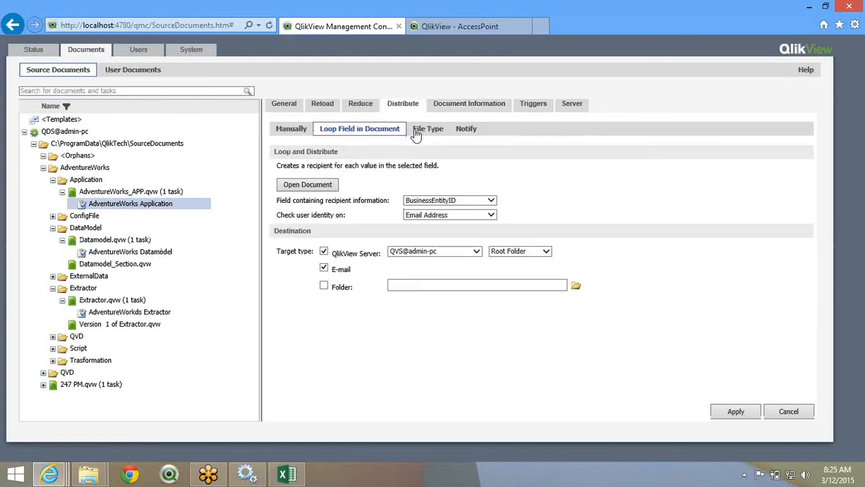
click(416, 132)
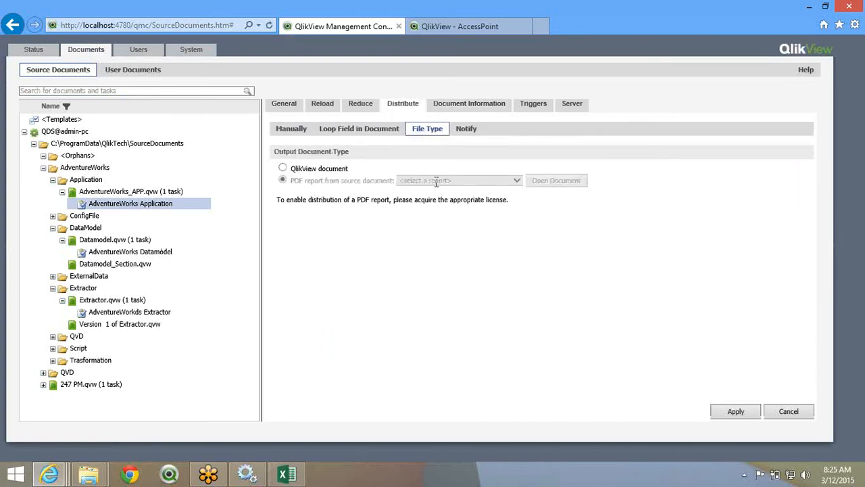
click(388, 128)
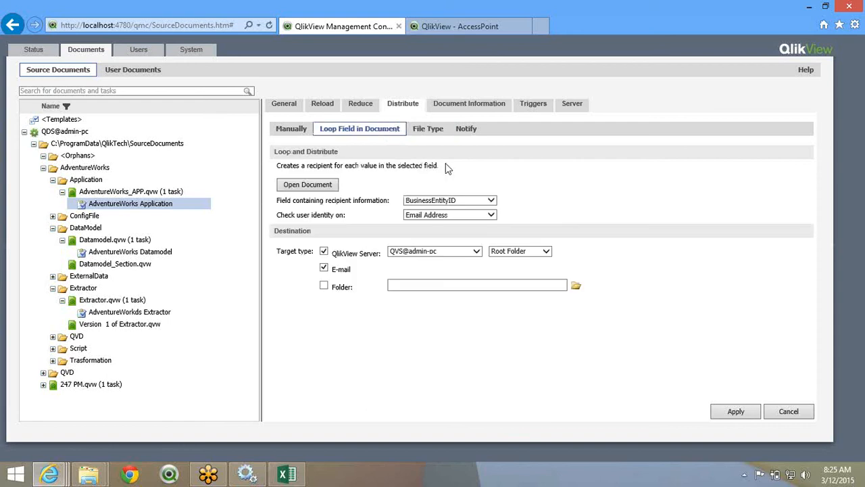
click(321, 184)
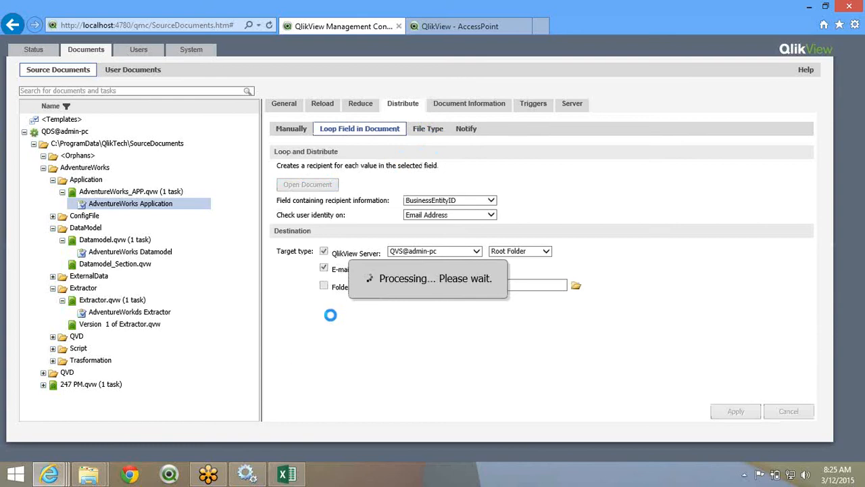
- Choose DailyReport as the PDF report for the output file type
click(427, 129)
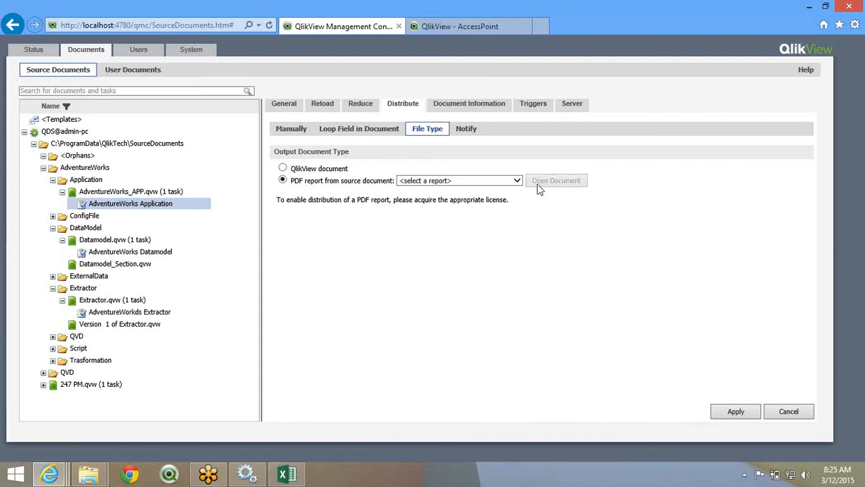
click(500, 183)
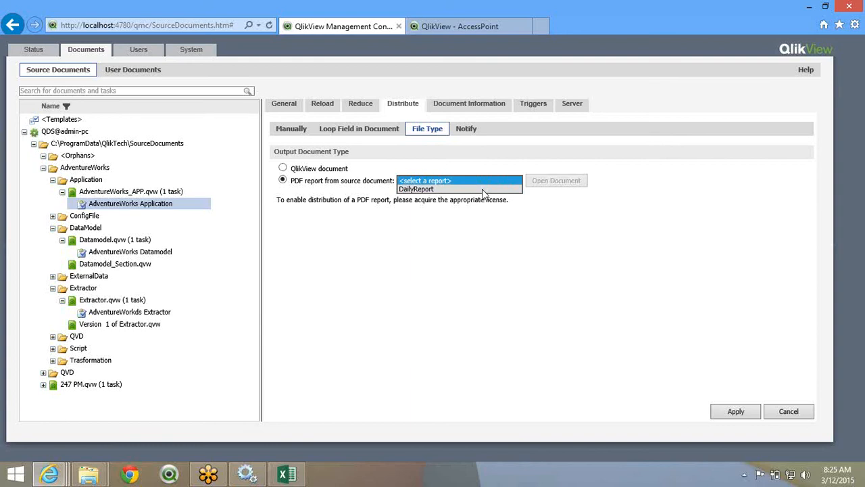
click(412, 190)
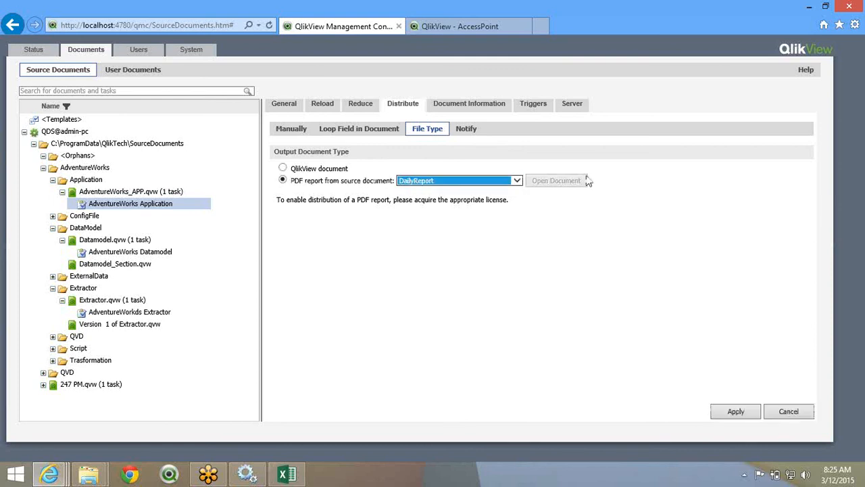
- Enable notification e-mails to recipients and apply the task settings
click(459, 135)
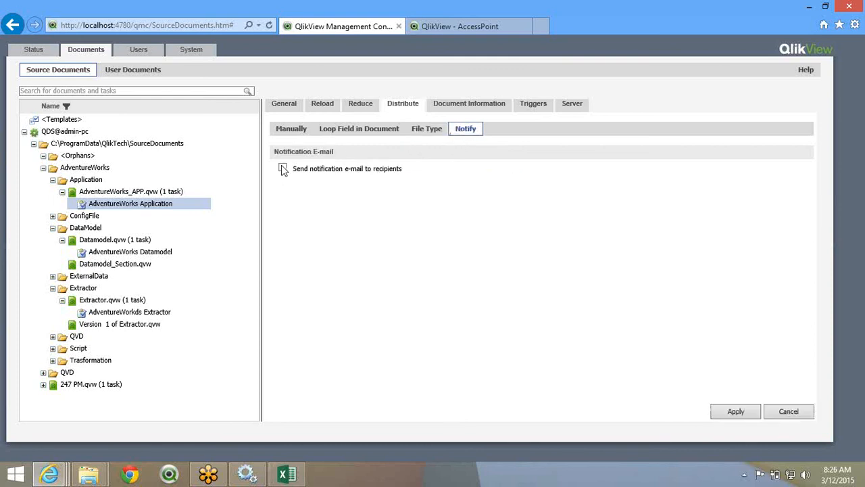
click(283, 169)
click(735, 412)
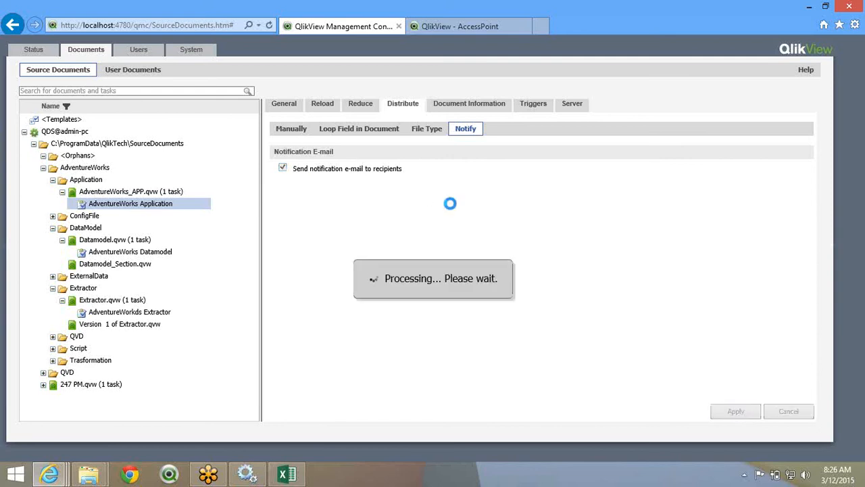
click(359, 129)
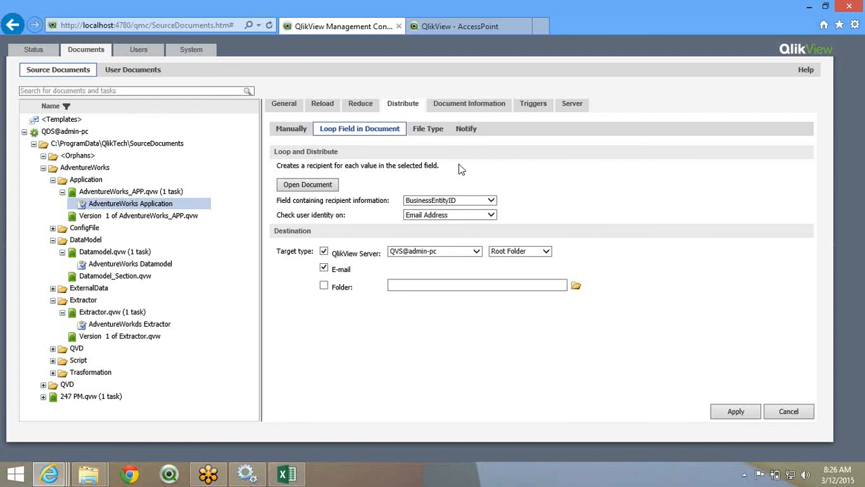
- Review the Manually, Loop Field, File Type and Notify distribution settings, then open Reduce
click(281, 130)
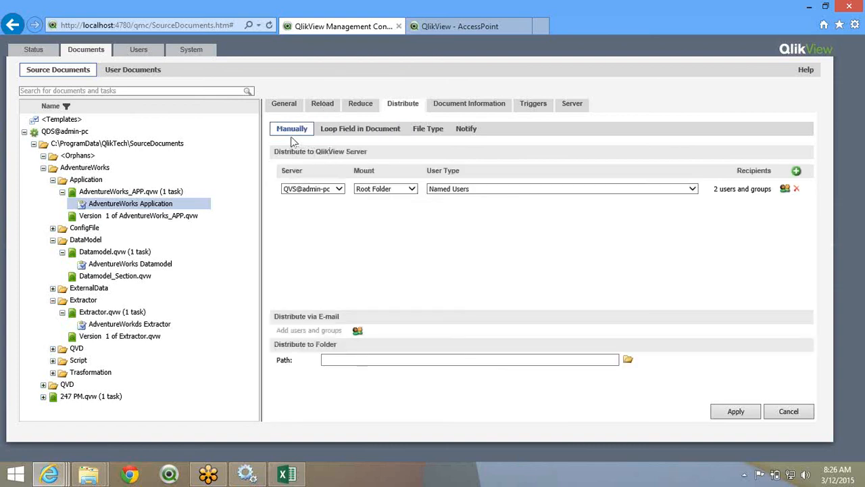
click(346, 132)
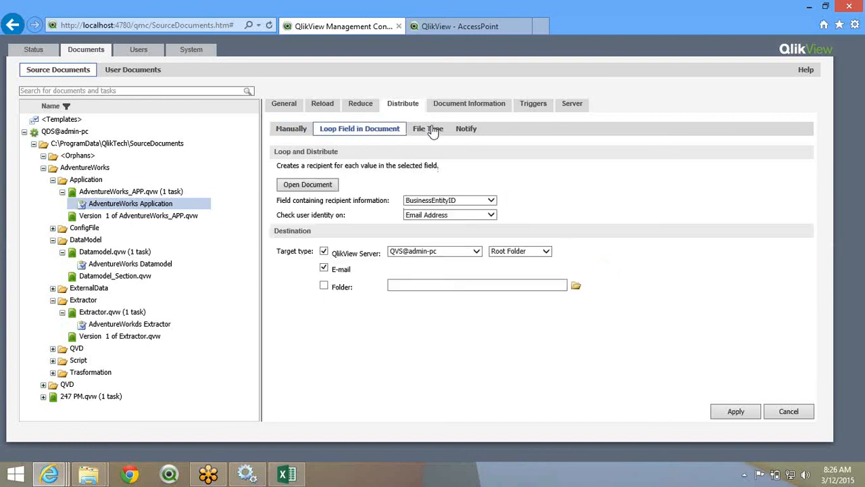
click(433, 132)
click(464, 130)
click(371, 133)
click(295, 133)
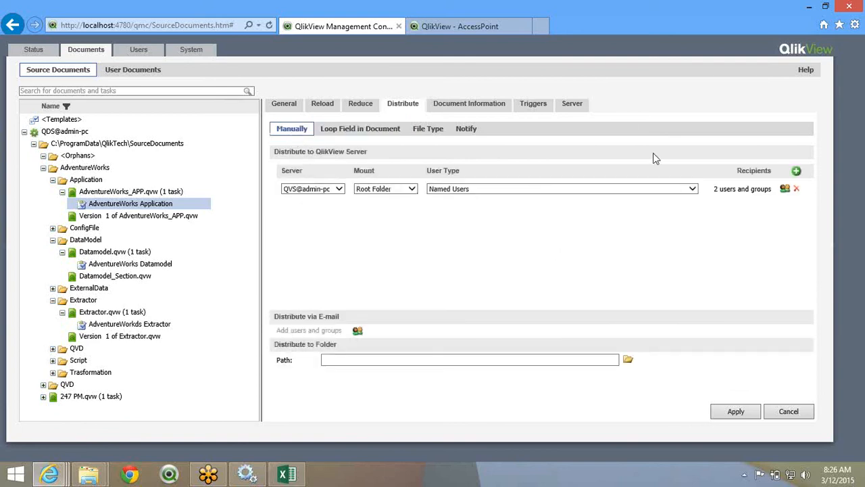
click(362, 105)
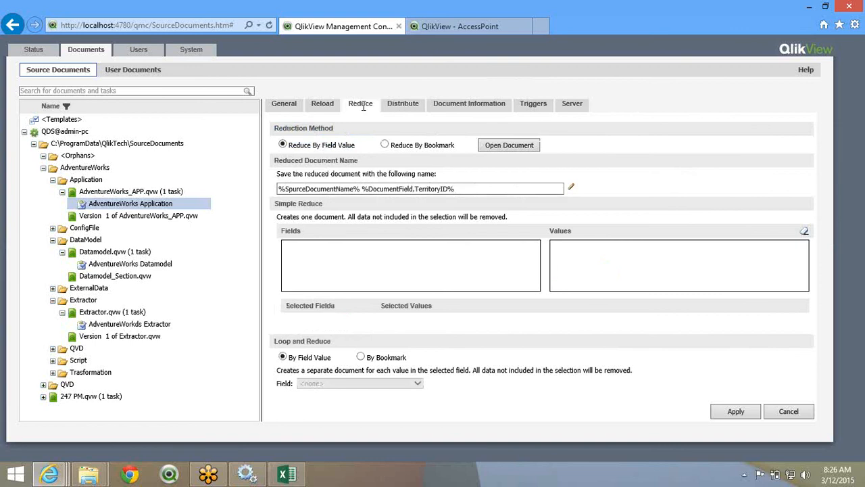
click(580, 18)
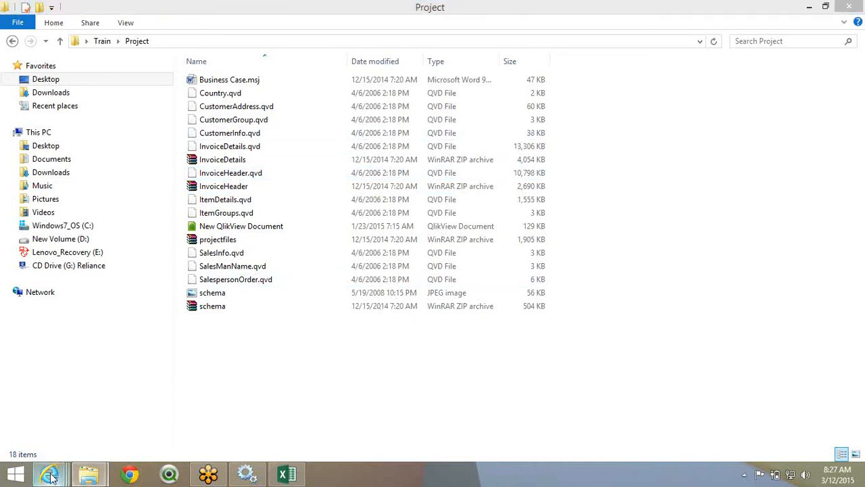
- Bring the Management Console back in front on the task's Reduce settings
mouse_move(51, 475)
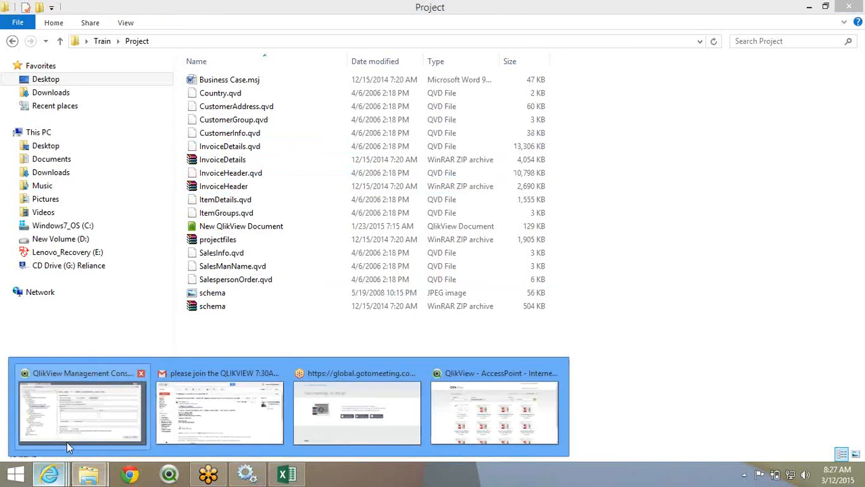
click(68, 443)
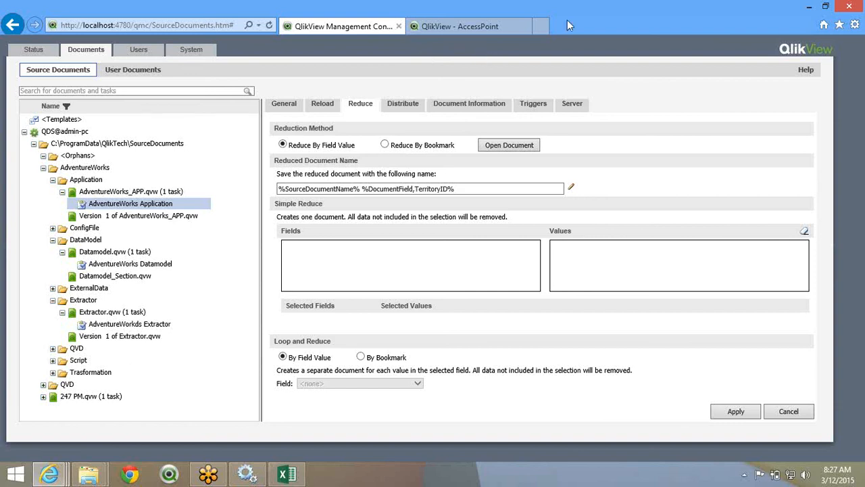
click(686, 13)
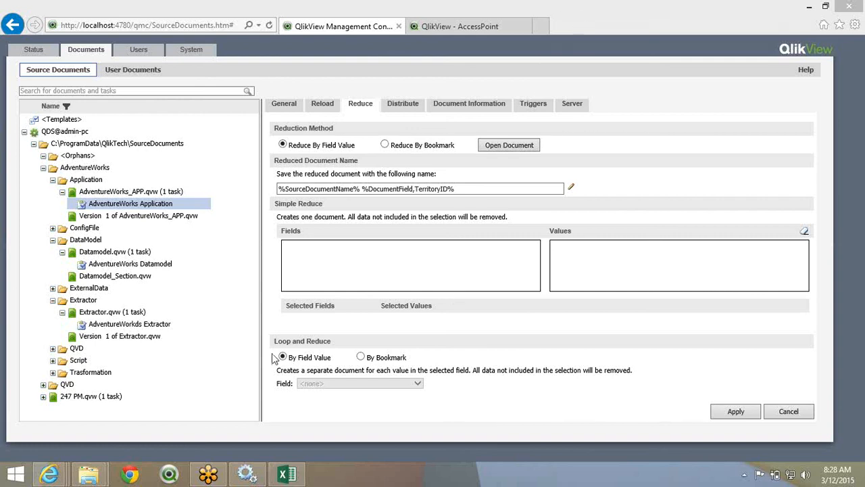
- Open Business Case.msj from the Train\Project folder in Word
mouse_move(89, 473)
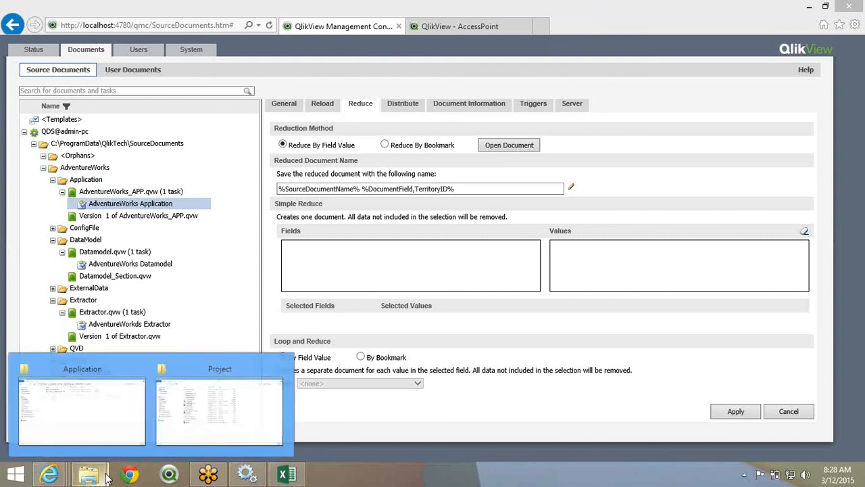
click(197, 406)
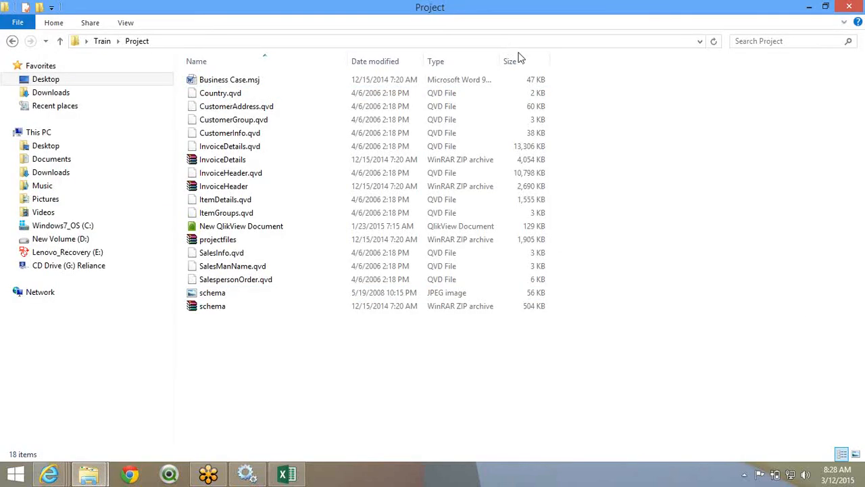
click(636, 190)
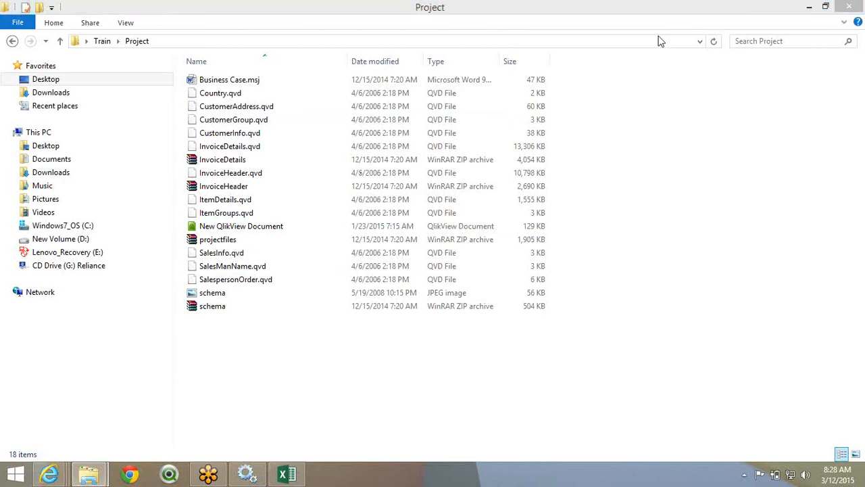
click(275, 429)
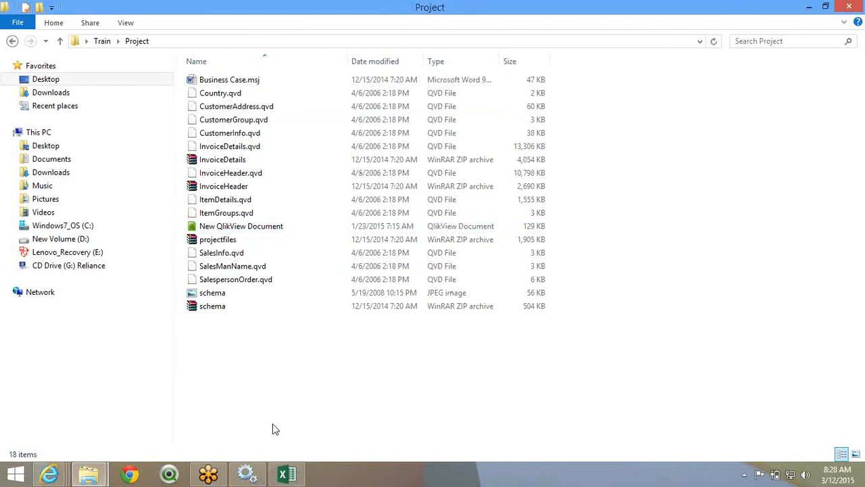
click(268, 80)
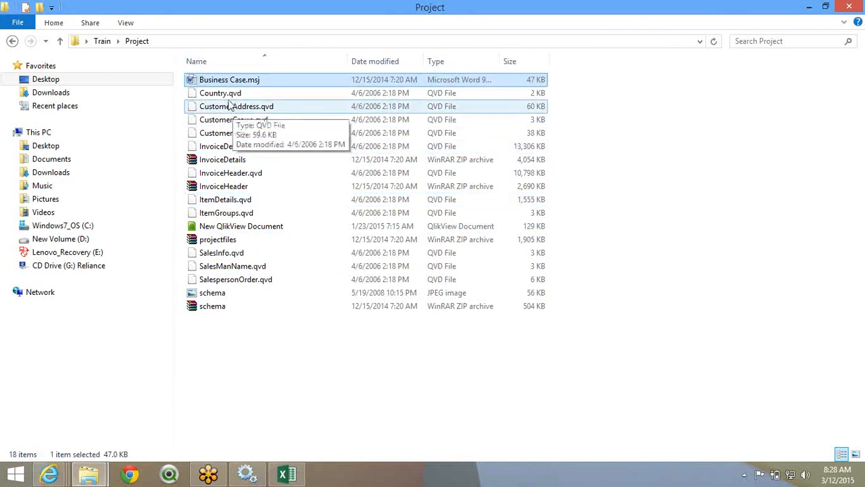
click(227, 94)
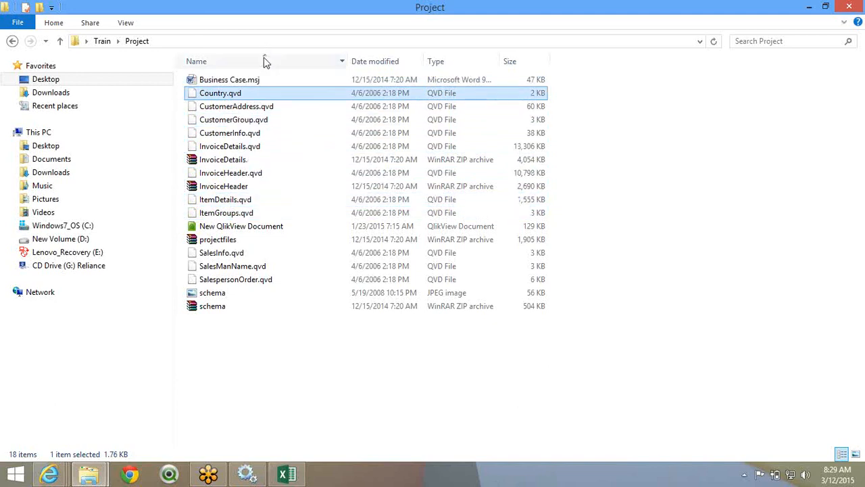
click(256, 82)
double_click(258, 82)
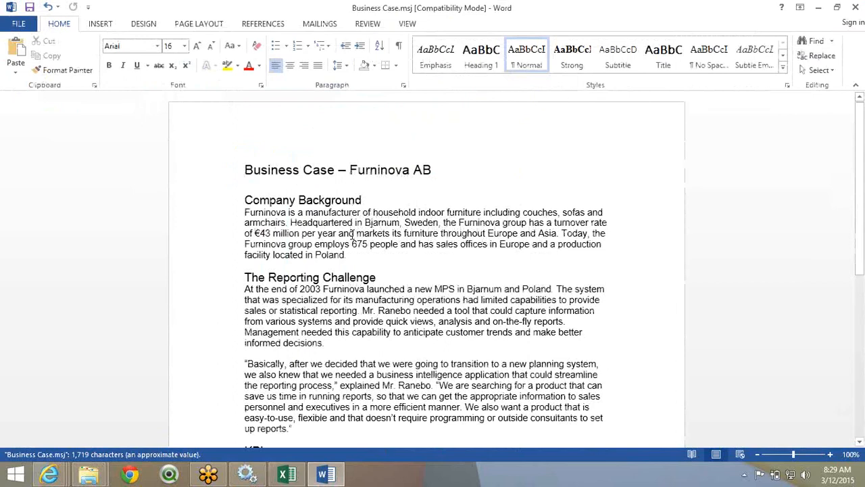
- Scroll through the business case and highlight the Reporting Challenge passage while explaining it
scroll(352, 234, down, 5)
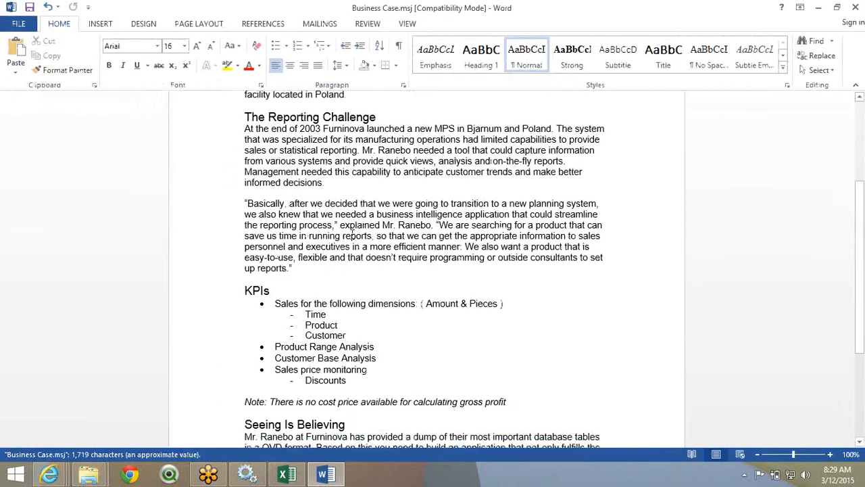
scroll(352, 235, up, 5)
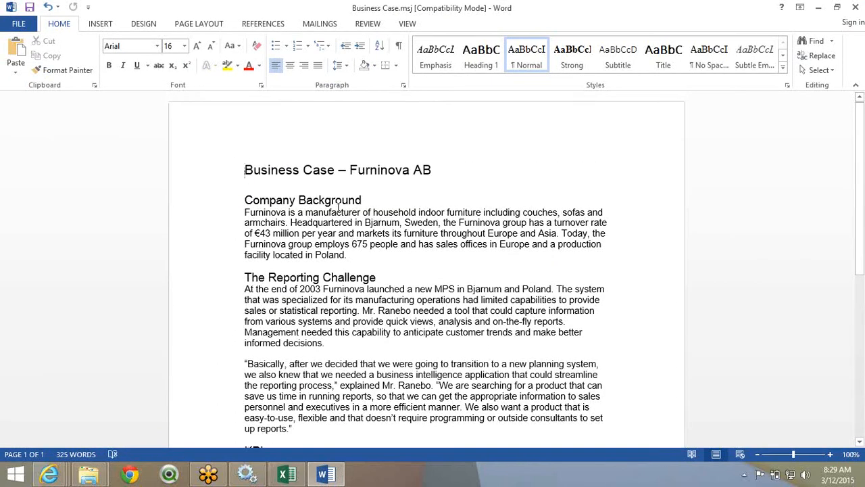
scroll(332, 195, down, 1)
scroll(331, 195, down, 3)
drag(245, 191, 580, 320)
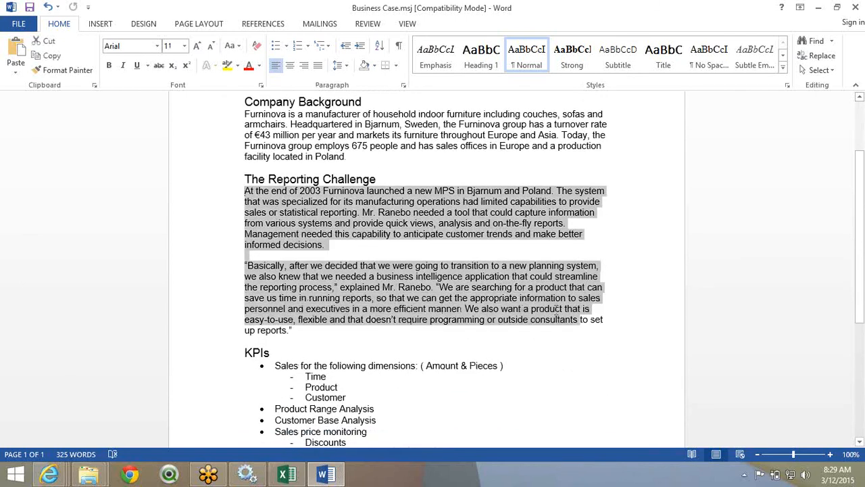
scroll(556, 309, down, 2)
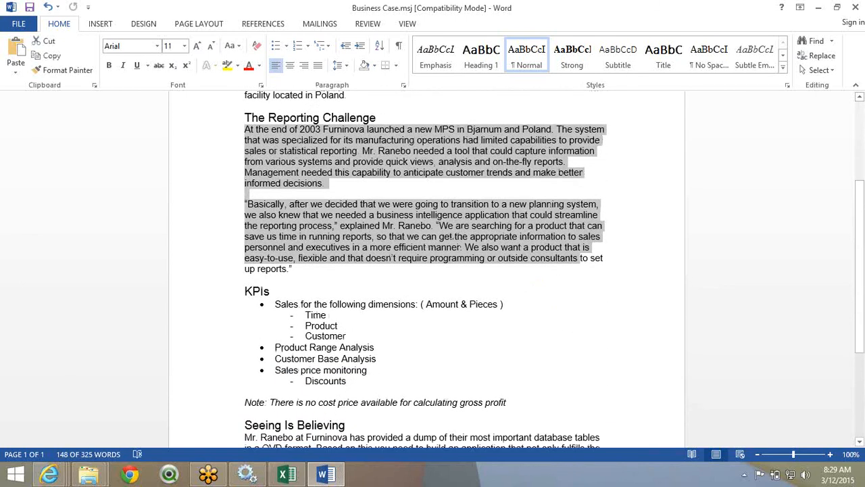
click(276, 206)
scroll(381, 253, down, 2)
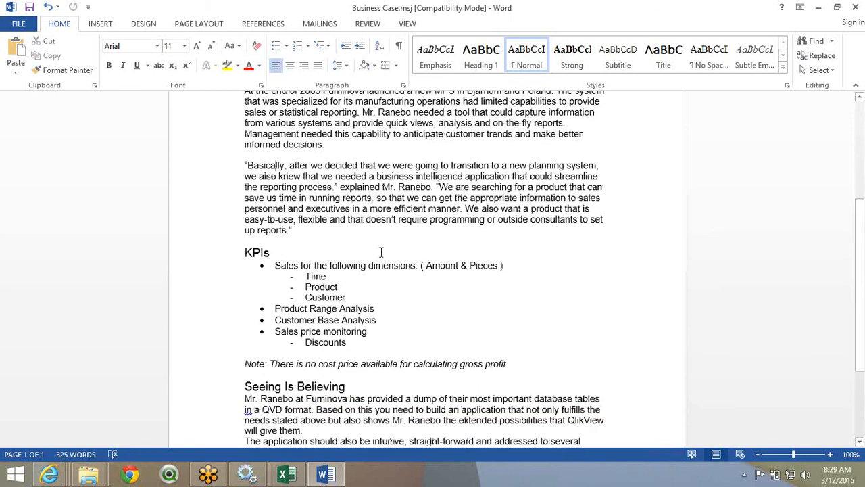
scroll(349, 318, down, 2)
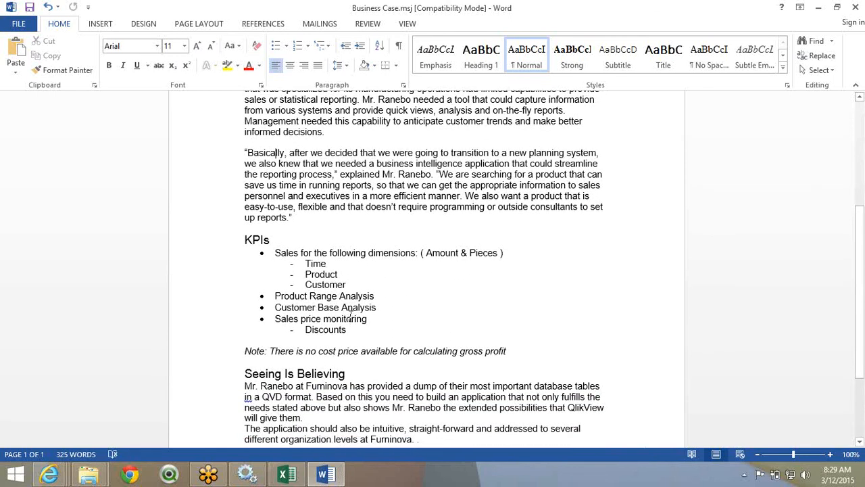
- Highlight the KPI list, the Sales price monitoring item and the gross profit note
triple_click(281, 211)
shift+click(359, 287)
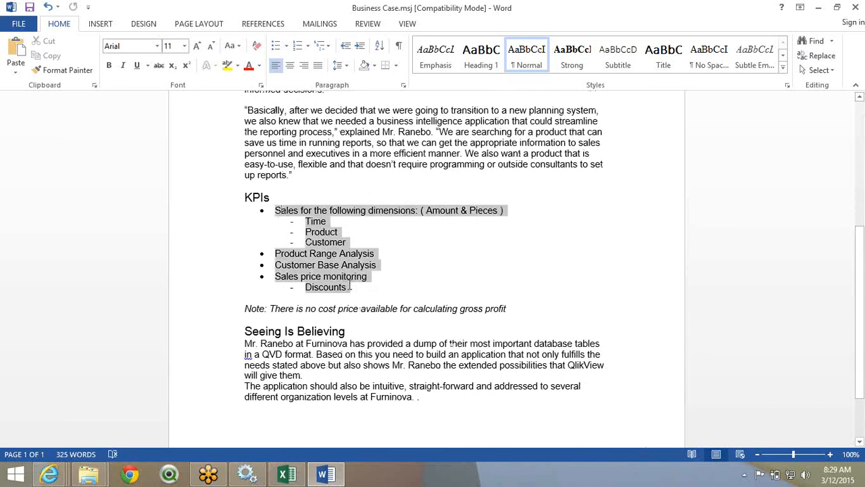
click(359, 287)
drag(358, 287, 270, 210)
click(375, 304)
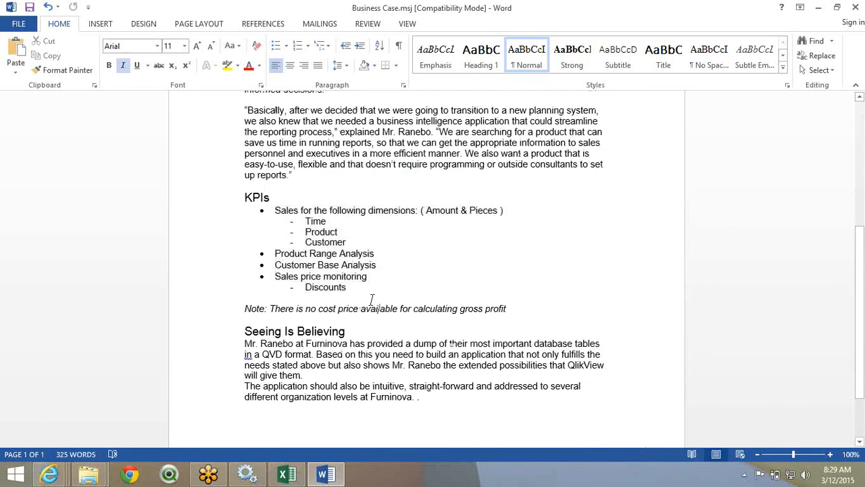
drag(384, 271, 352, 290)
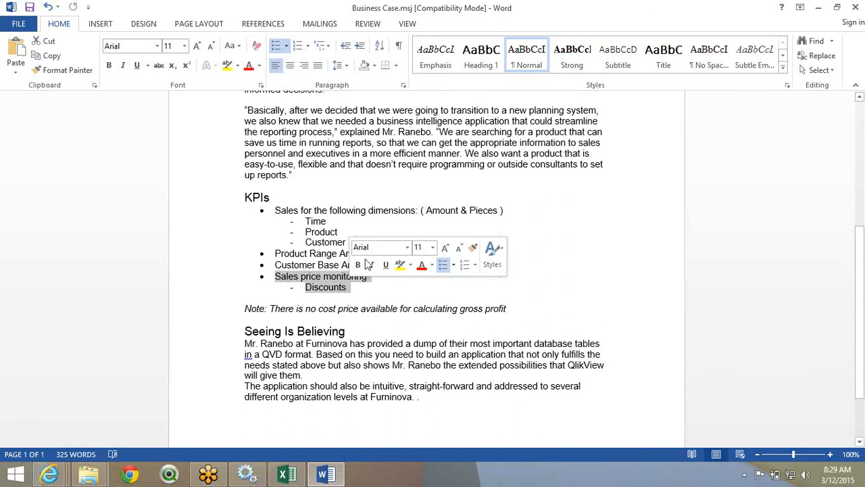
scroll(286, 297, down, 2)
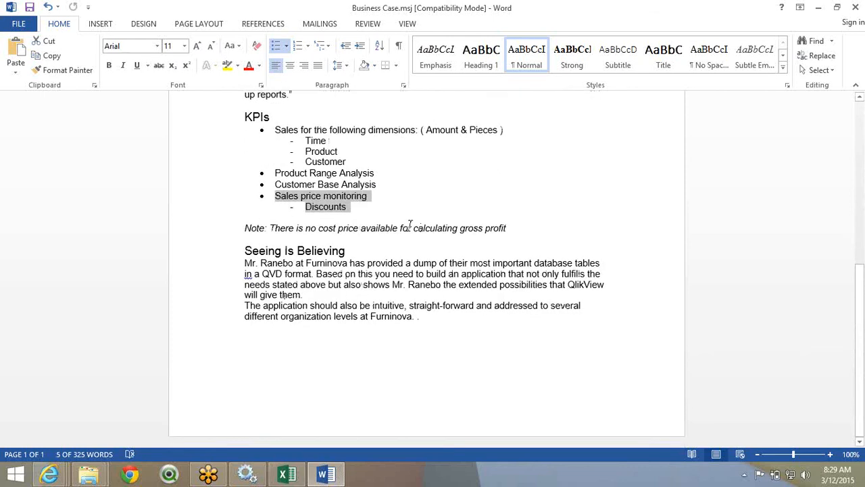
drag(413, 228, 506, 227)
click(511, 227)
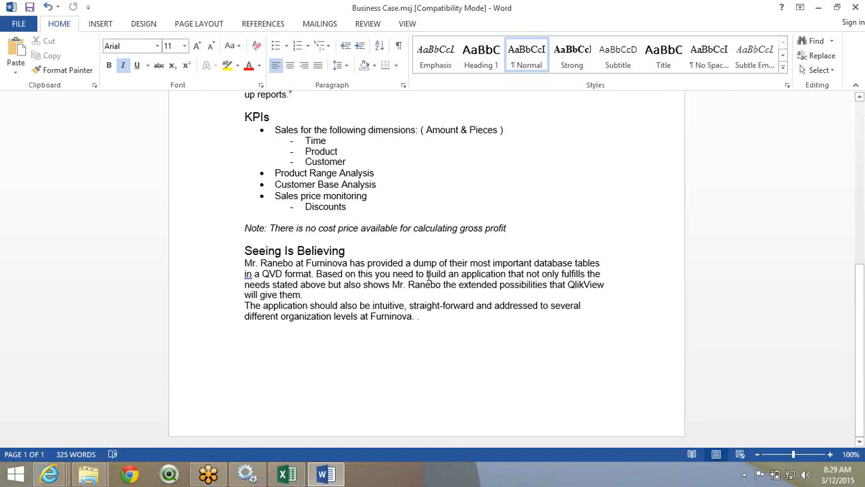
- Scroll back over the document once more and close Business Case.msj
scroll(428, 273, up, 5)
scroll(428, 275, up, 4)
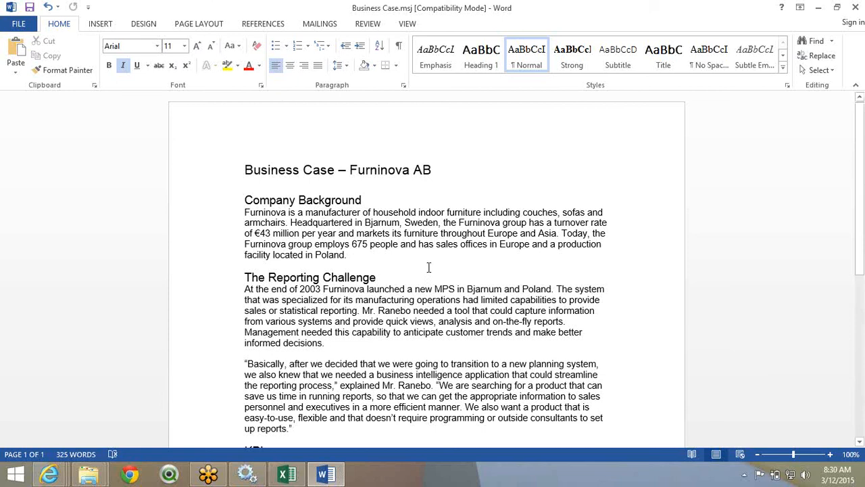
scroll(428, 267, down, 10)
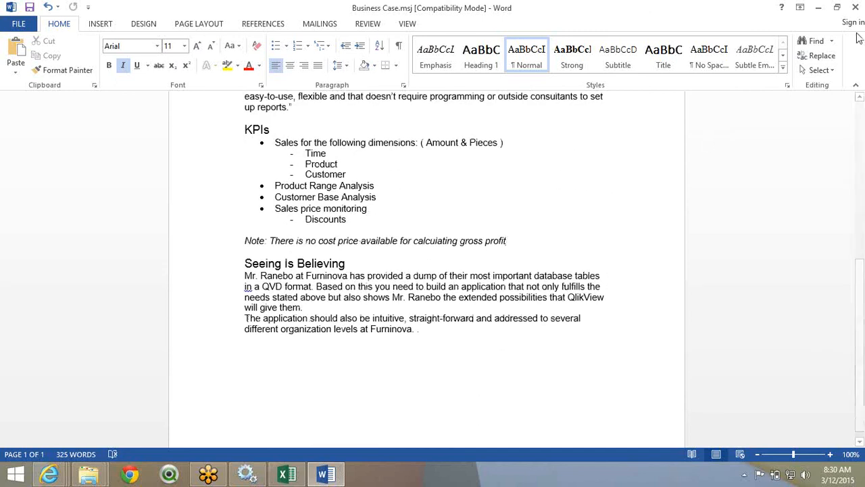
click(855, 8)
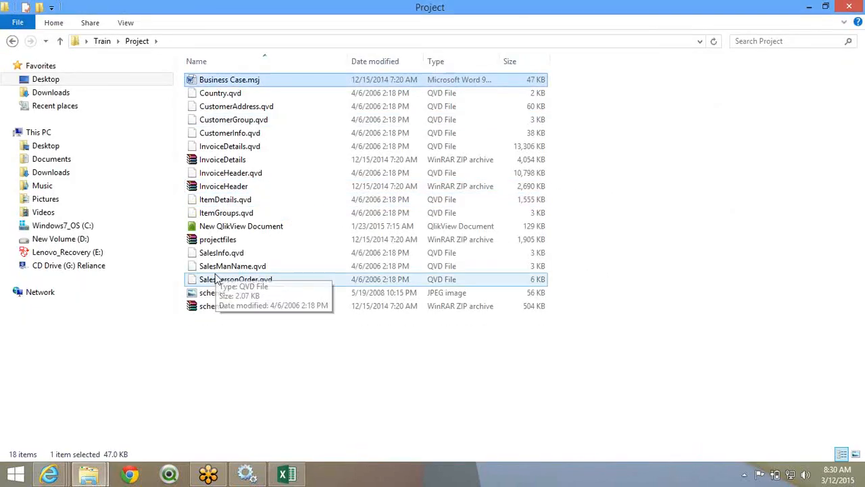
click(223, 294)
double_click(229, 298)
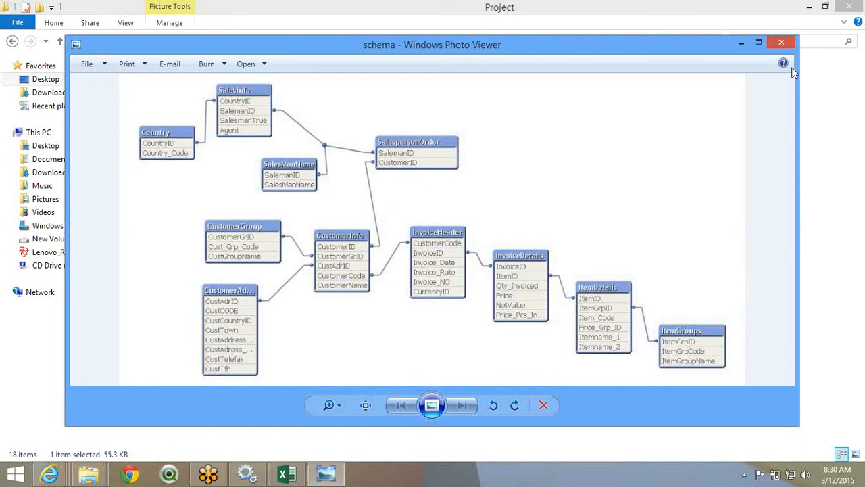
click(784, 43)
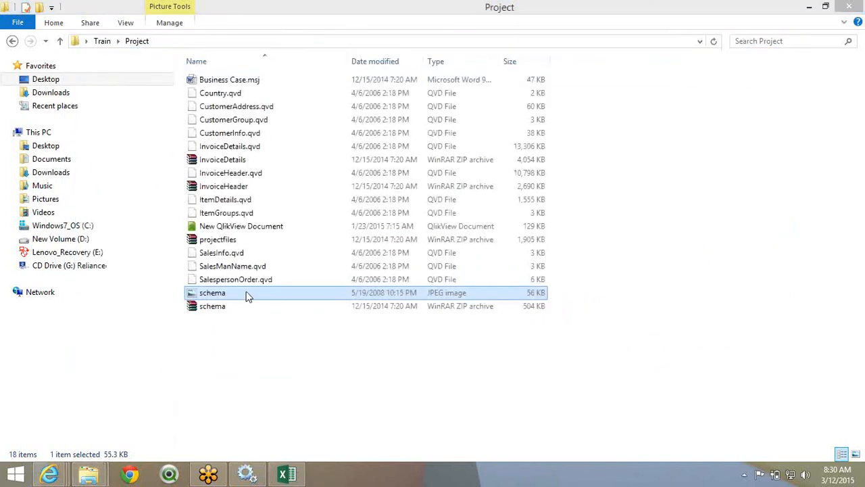
double_click(247, 296)
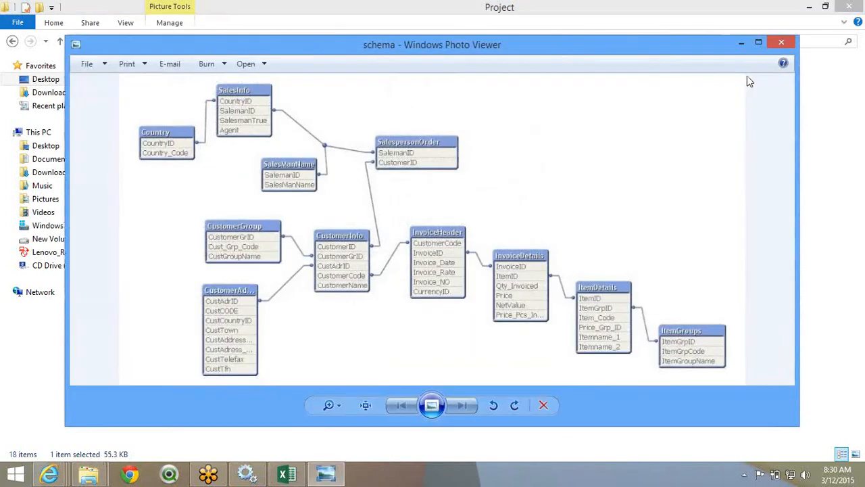
click(781, 44)
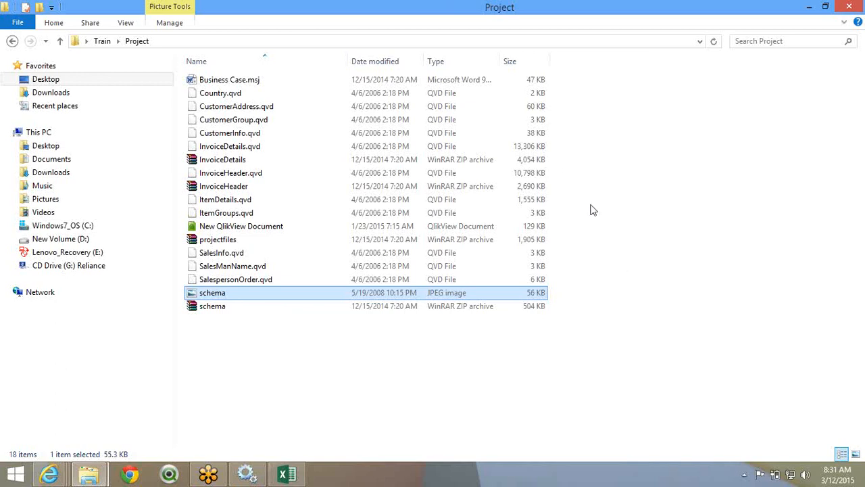
click(509, 66)
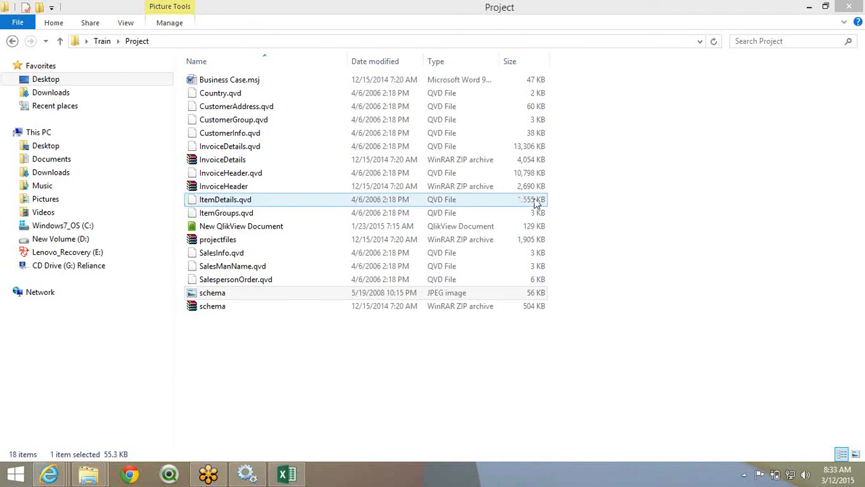
key(XF86AudioRaiseVolume)
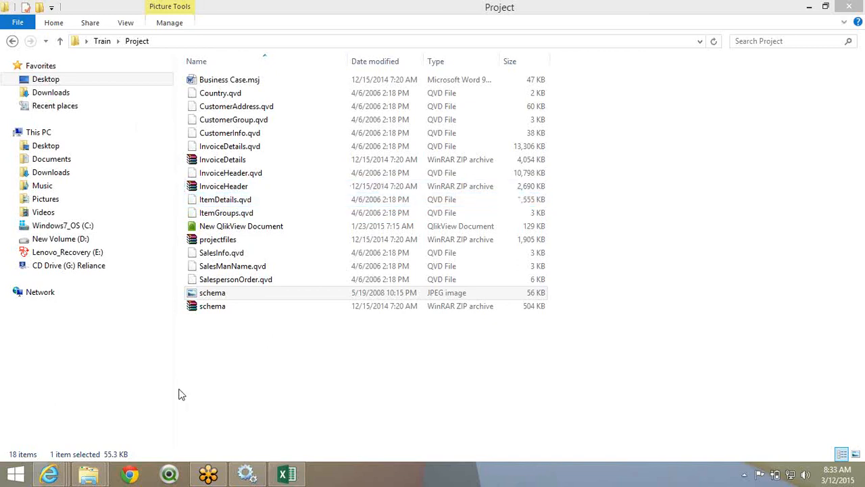
click(49, 477)
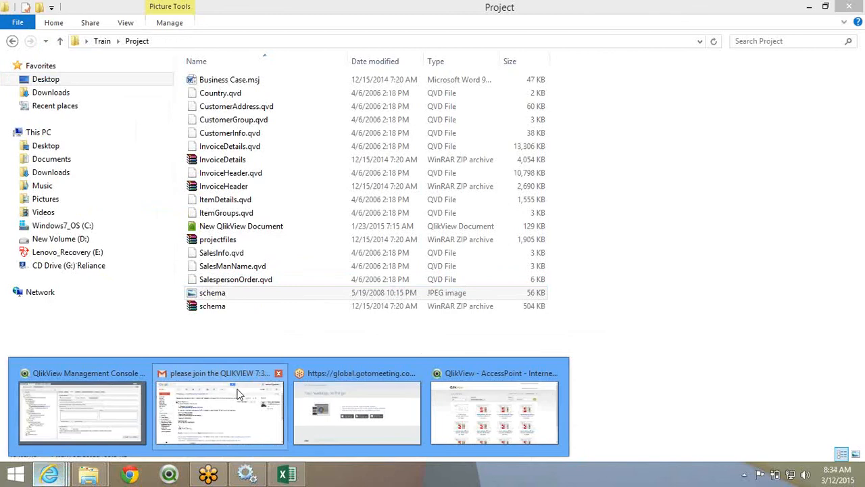
- Bring up Gmail and open a new maximized message window
click(238, 394)
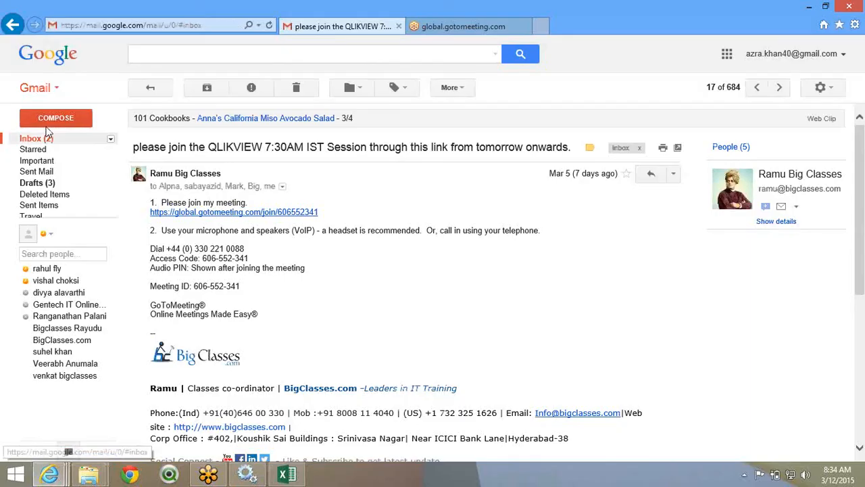
click(47, 135)
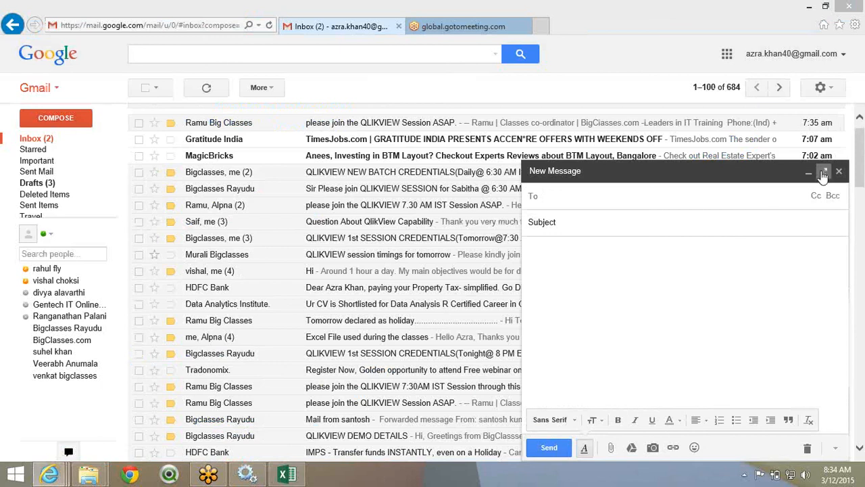
click(744, 191)
click(824, 171)
click(196, 132)
click(185, 106)
- Add three trainee contacts to the To field from the autocomplete suggestions
text(Al)
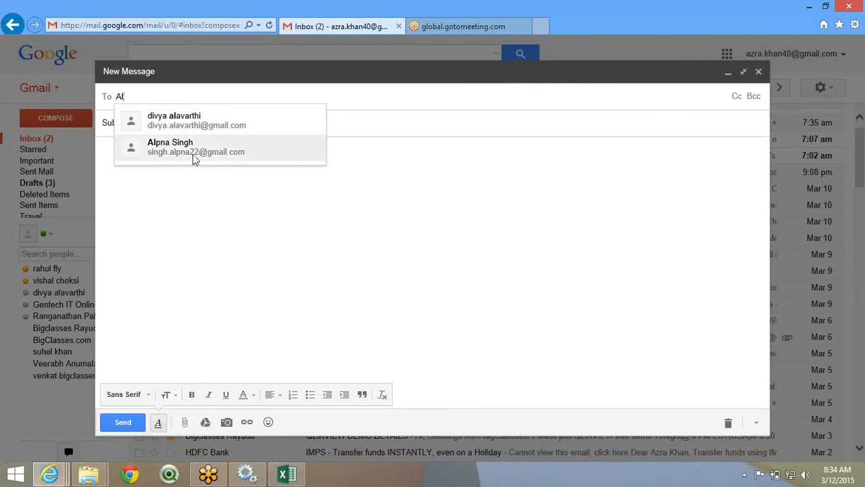
click(194, 152)
text(sa)
key(Return)
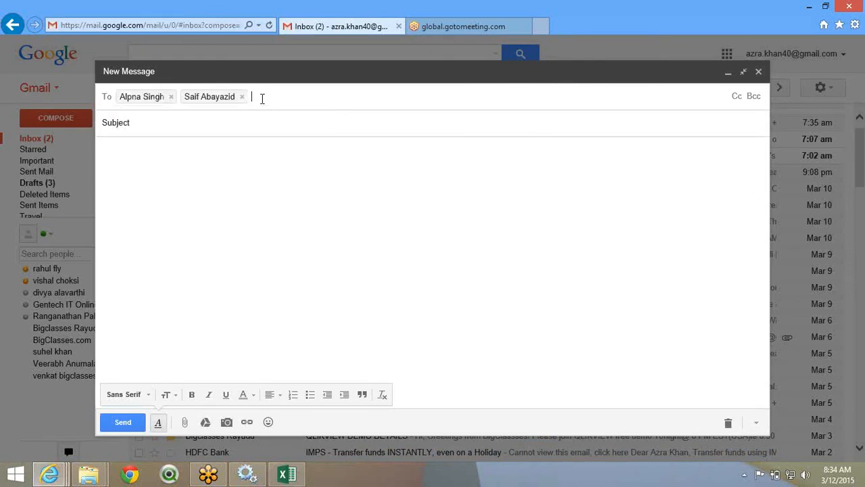
text(ma)
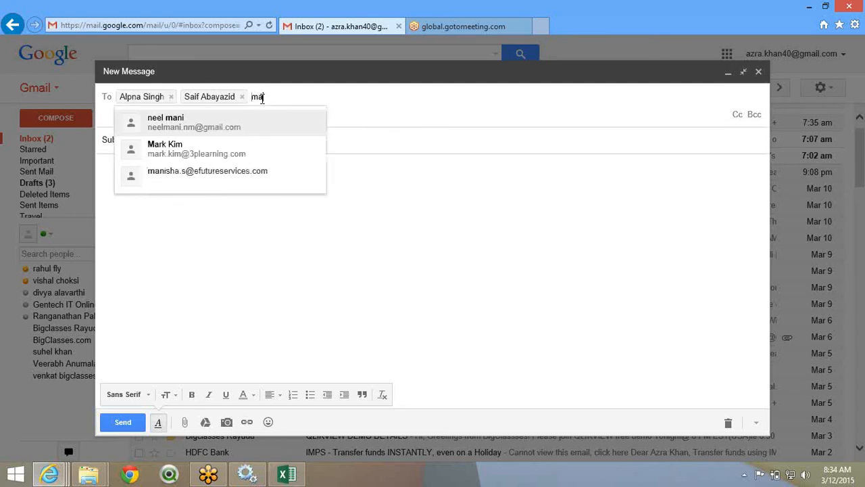
key(Down)
key(Return)
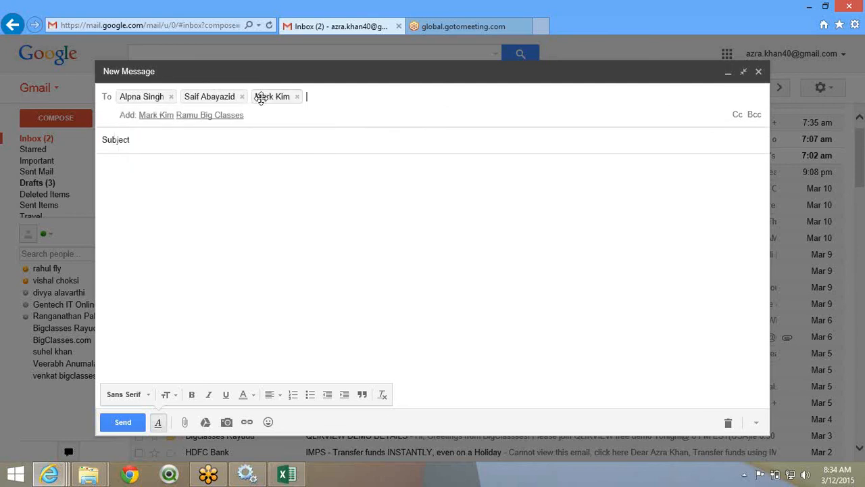
click(174, 142)
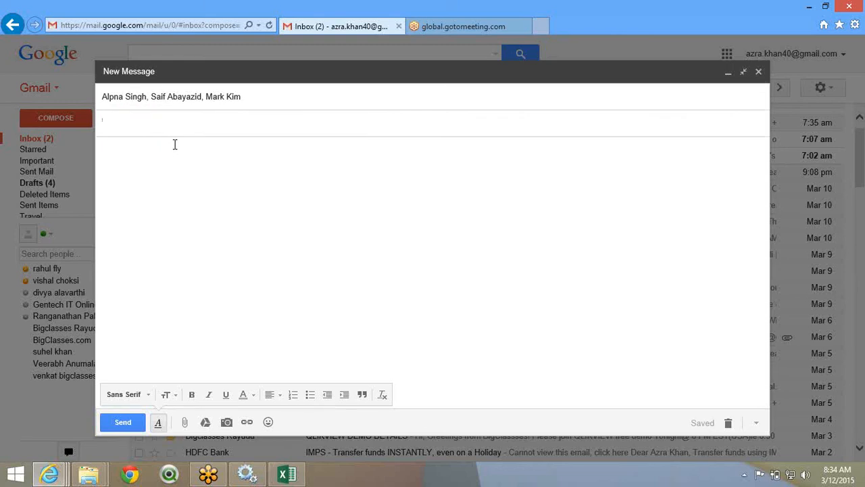
- Enter subject 'Project Files - Part 1' and body 'Hi,' / 'Attached are the Project Files - Spliting them into two parts'
text(Project Files - Part 1)
click(144, 181)
text(Hi,)
key(Return)
key(Return)
text(Attached are the)
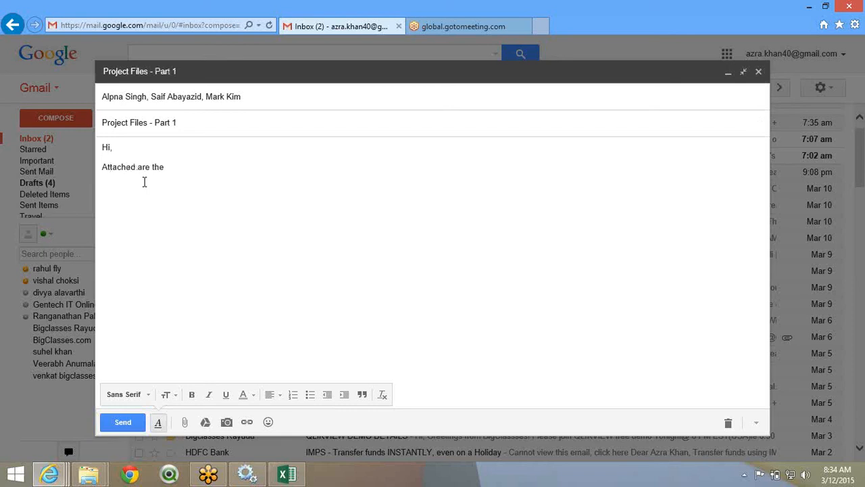
text( Project Files - Spliting them into)
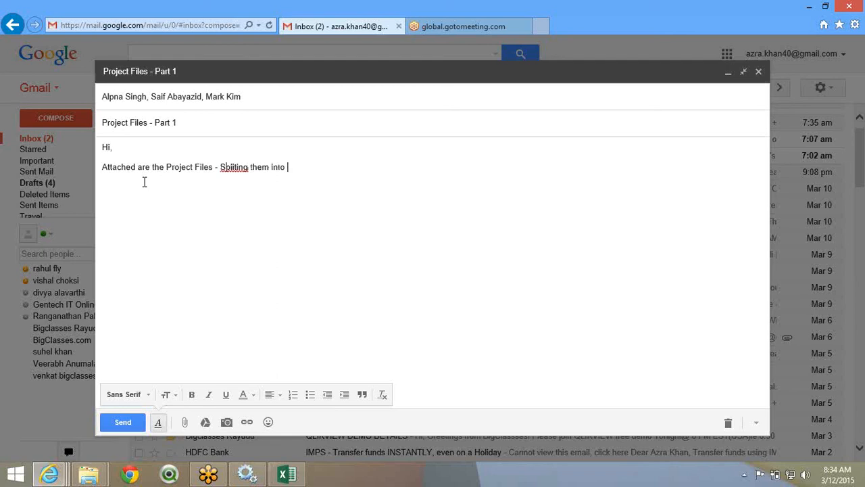
text( two parts)
click(133, 188)
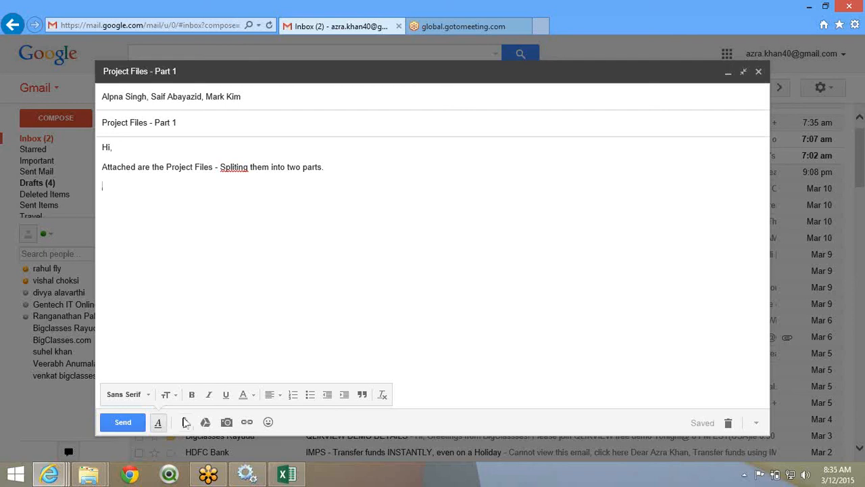
- Point the attachment file picker at the Train Project folder using its copied path
click(186, 421)
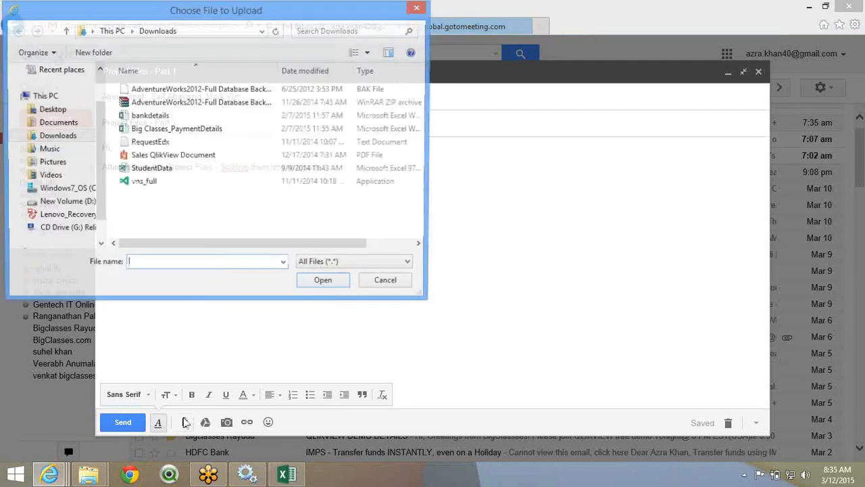
mouse_move(106, 473)
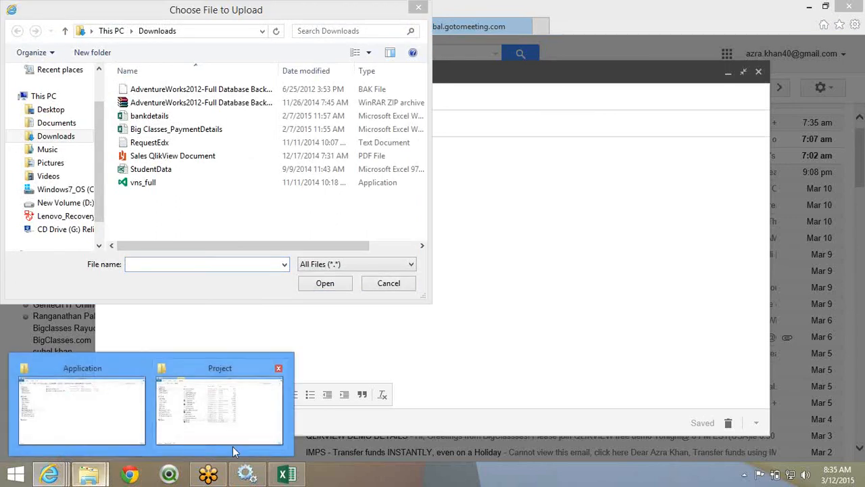
click(234, 440)
click(263, 41)
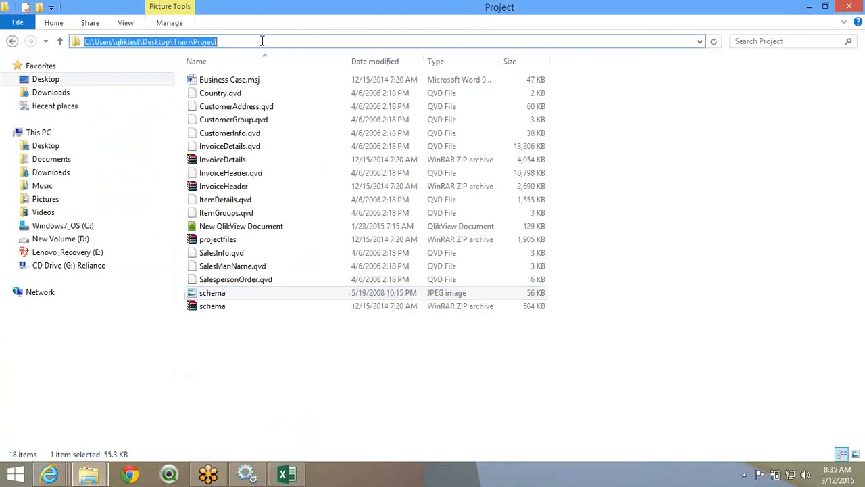
key(ctrl+c)
key(alt+Tab)
key(ctrl+v)
key(Return)
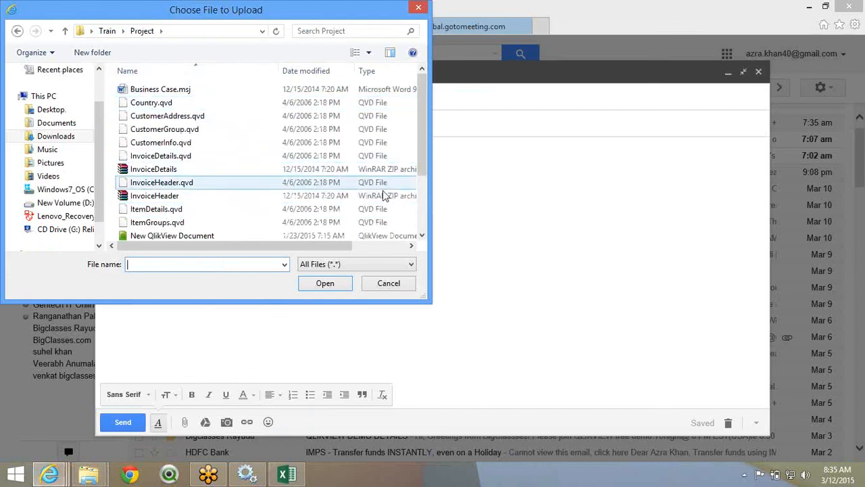
drag(453, 303, 683, 371)
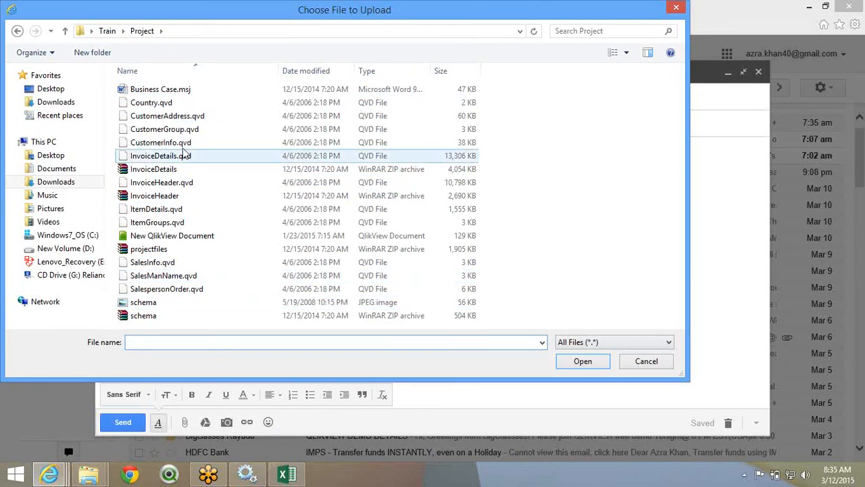
- Select the InvoiceDetails archive in the picker, then open it from Explorer to check contents
click(188, 169)
ctrl+click(203, 196)
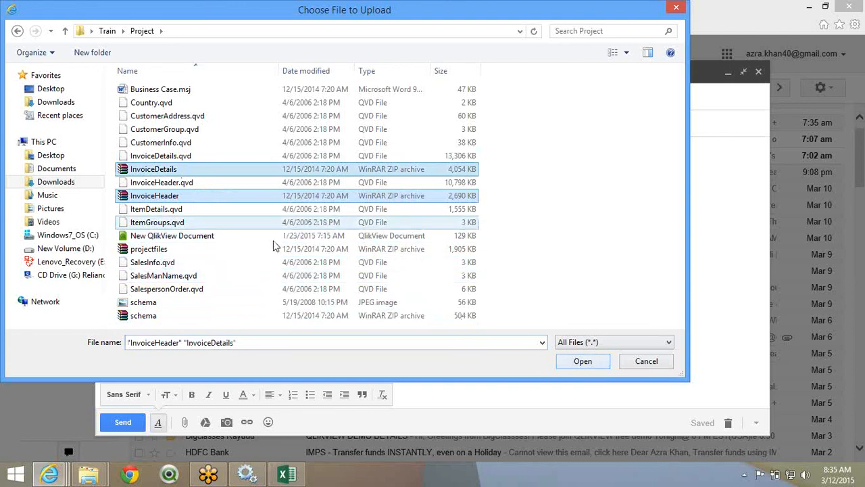
ctrl+click(202, 197)
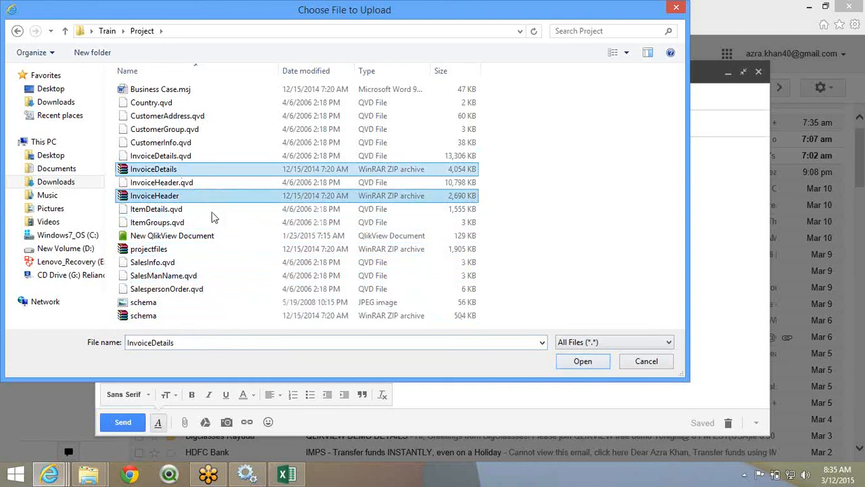
key(alt+Tab)
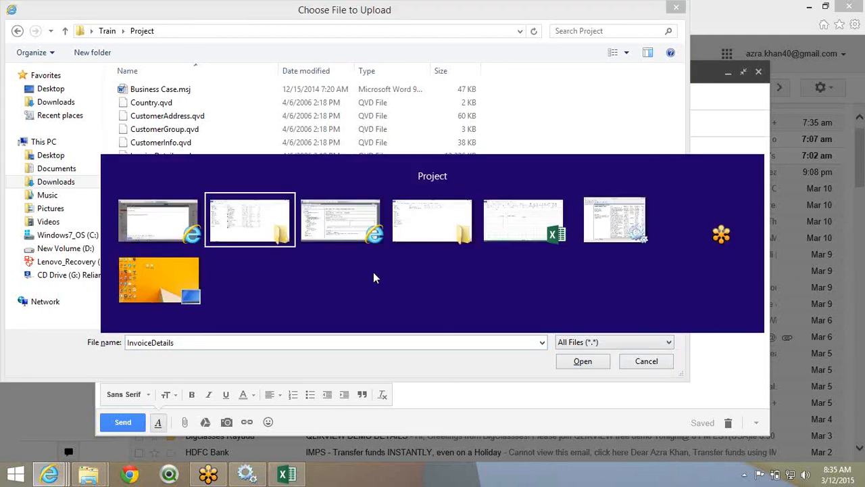
double_click(223, 162)
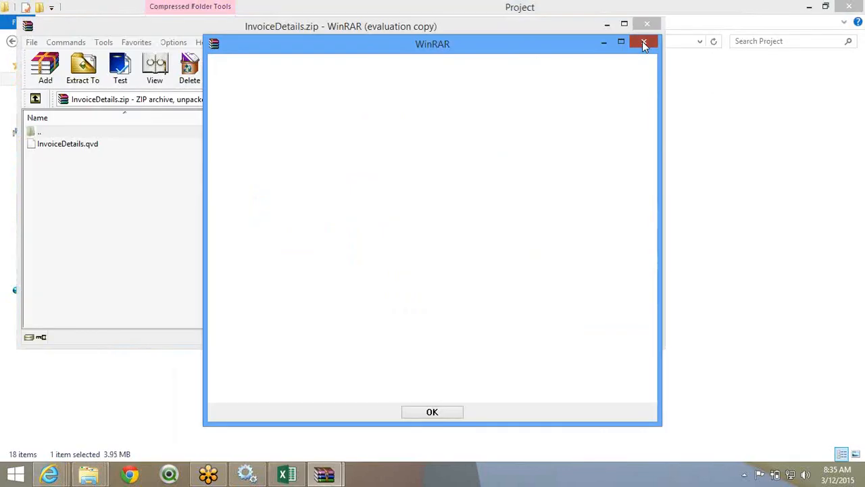
- Dismiss WinRAR's dialog, close the InvoiceDetails archive, and end the online meeting for everyone
click(643, 43)
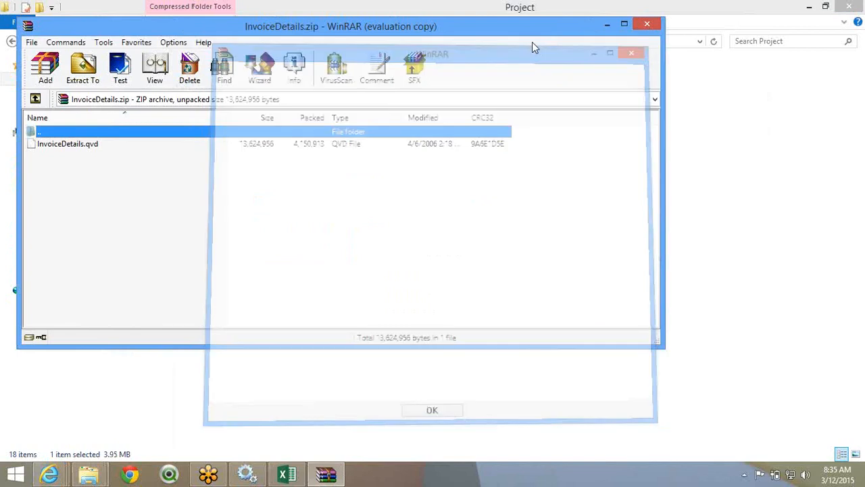
click(647, 25)
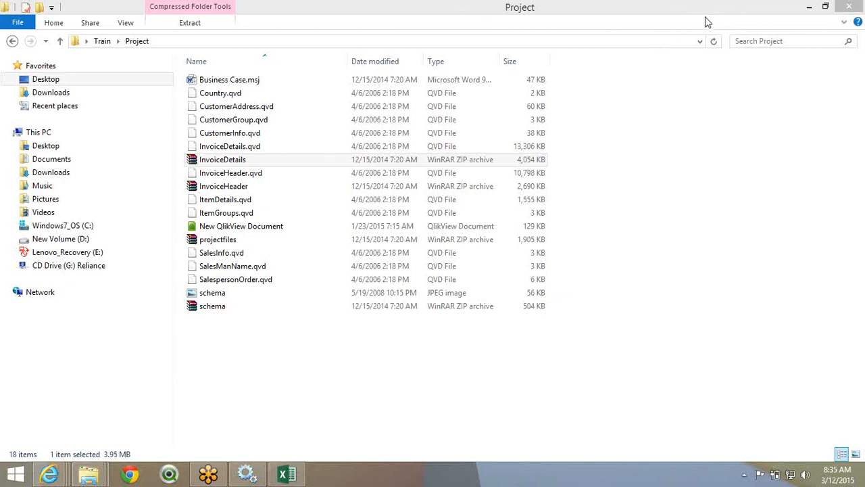
click(858, 31)
click(432, 242)
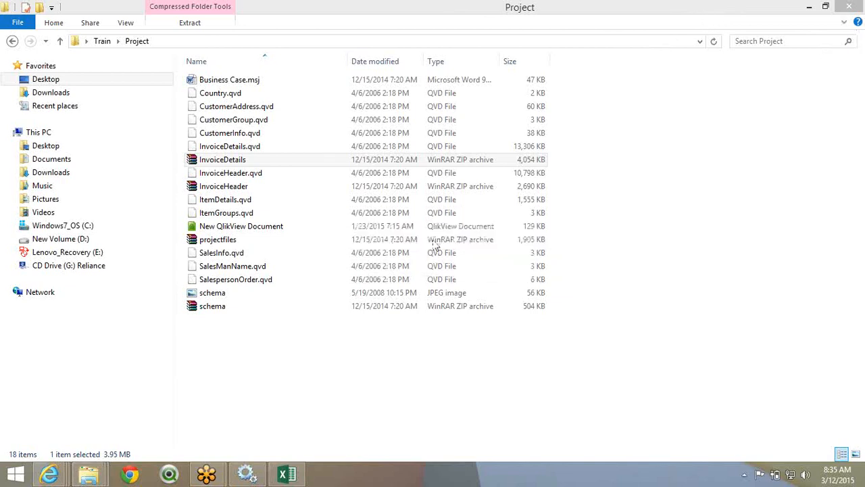